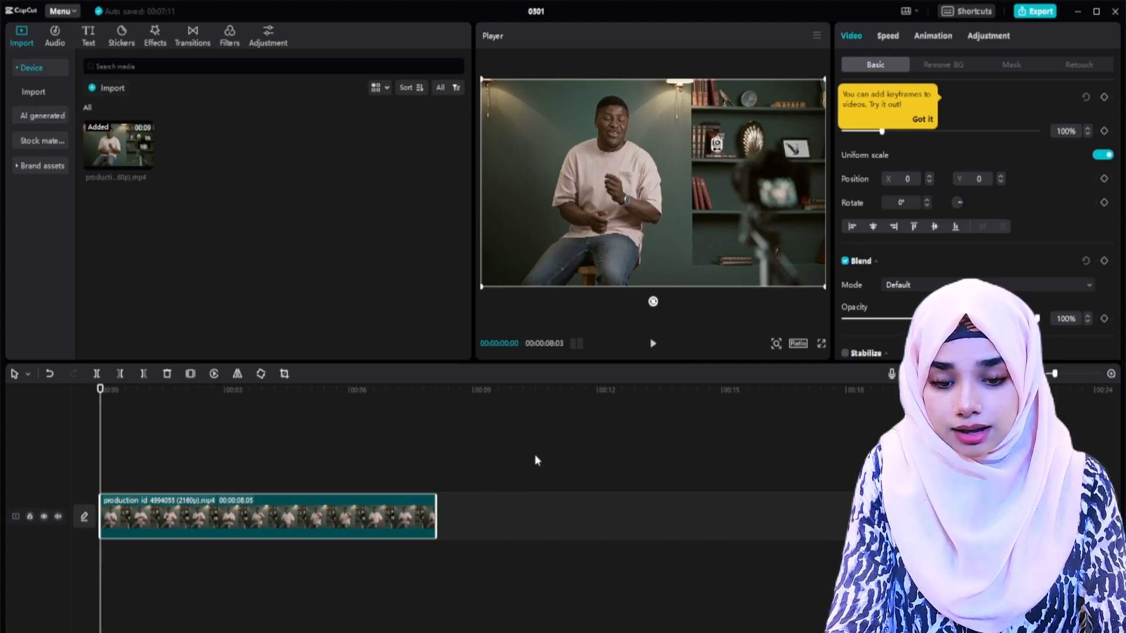
# Step: Set the canvas ratio to 9:16 and enlarge the seated speaker's clip to about 326% at X 985, then preview the framing
pyautogui.click(797, 346)
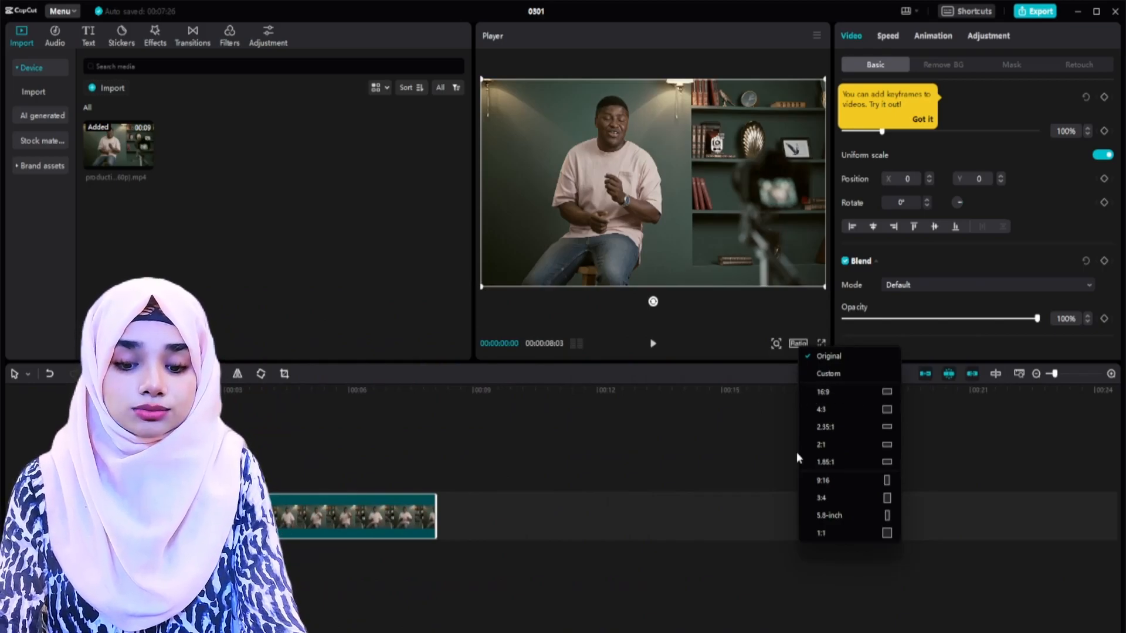
pyautogui.click(855, 477)
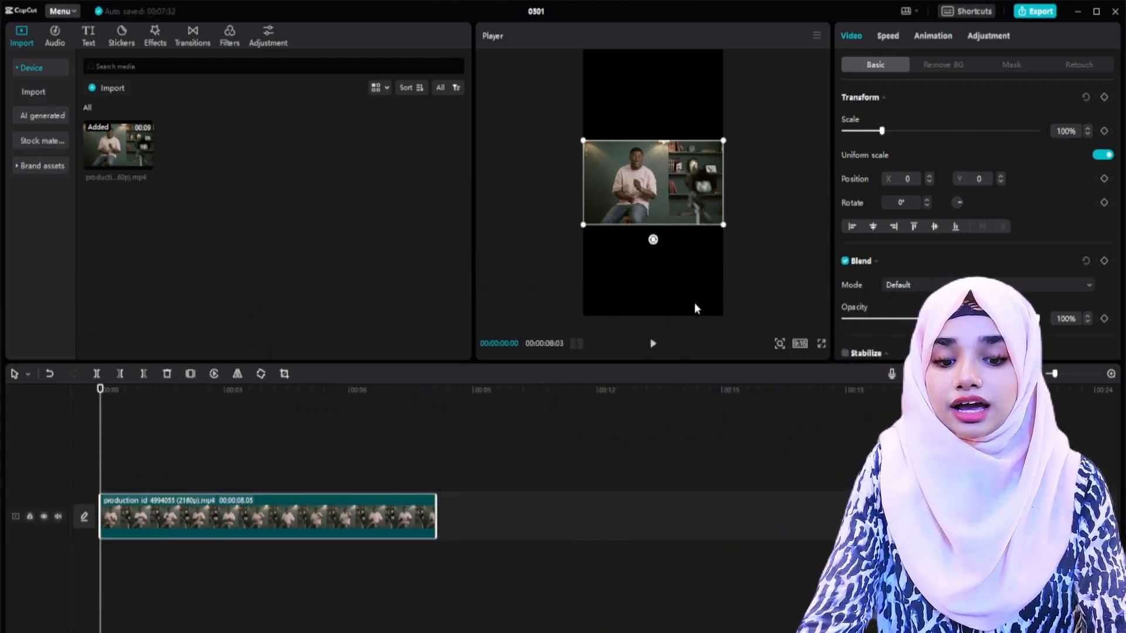
pyautogui.moveTo(724, 224); pyautogui.dragTo(649, 198)
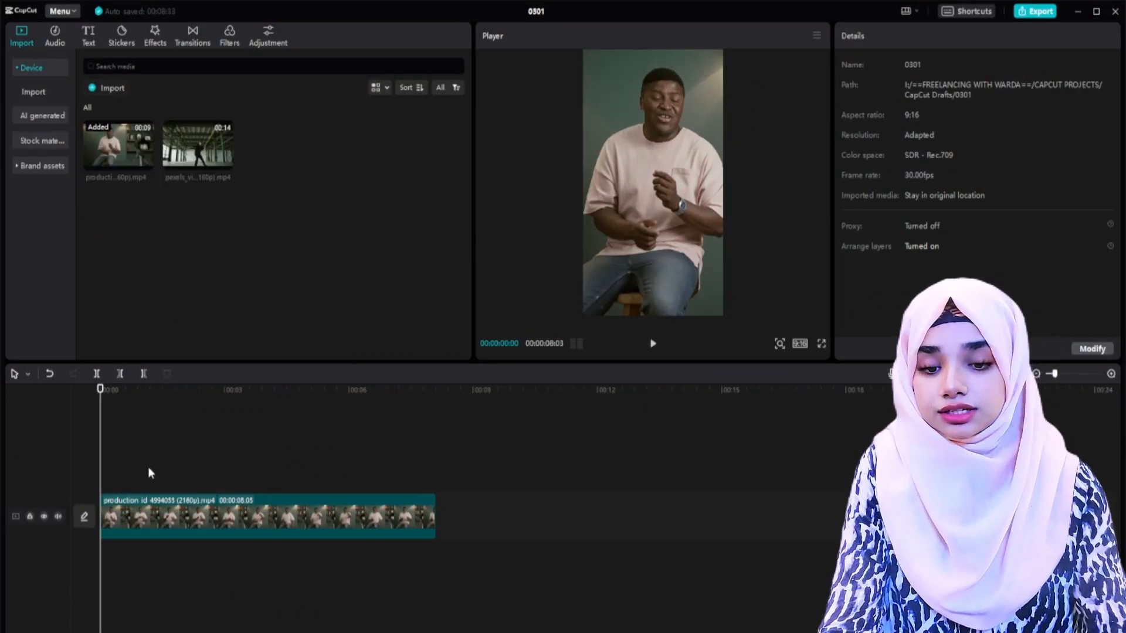
pyautogui.press('space')
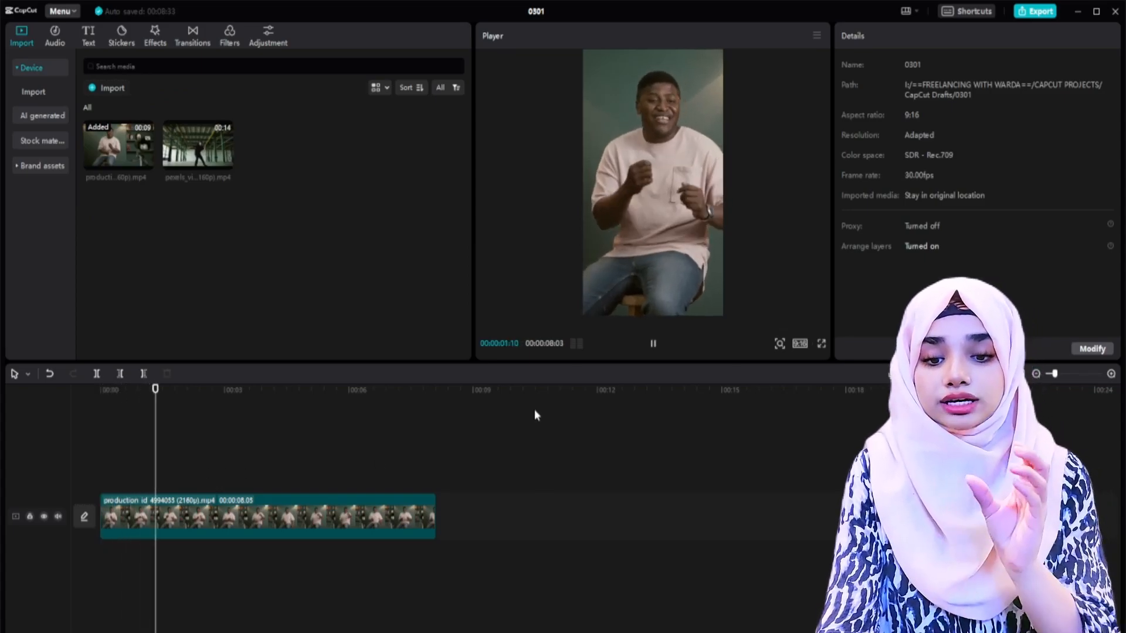
pyautogui.press('space')
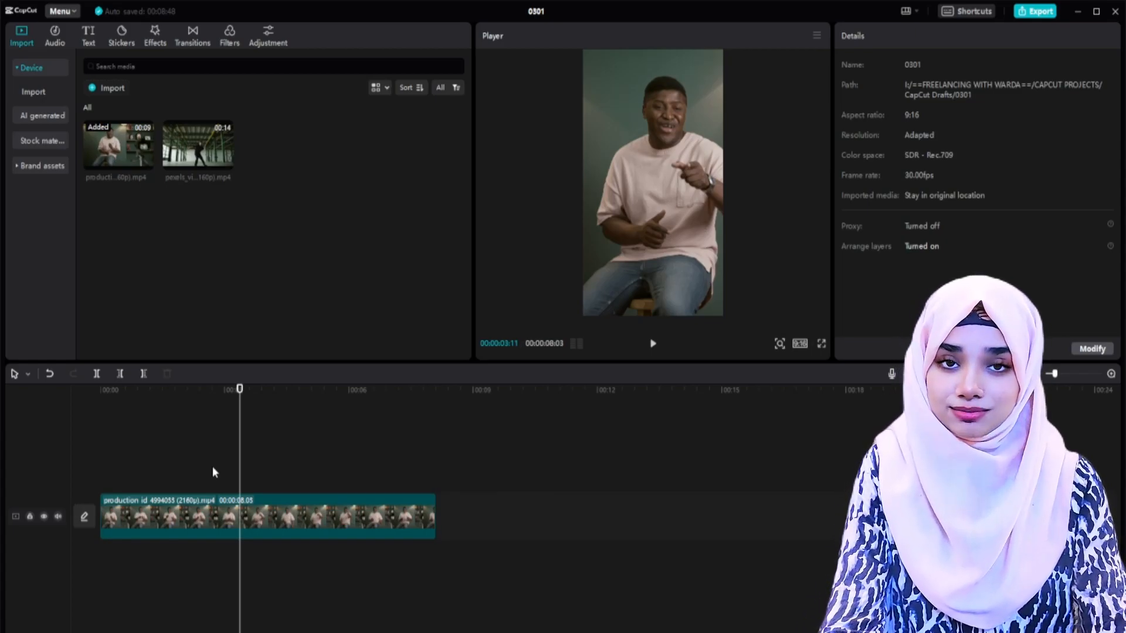
# Step: Replace the seated speaker's clip on the timeline with the warehouse dancer clip
pyautogui.click(181, 516)
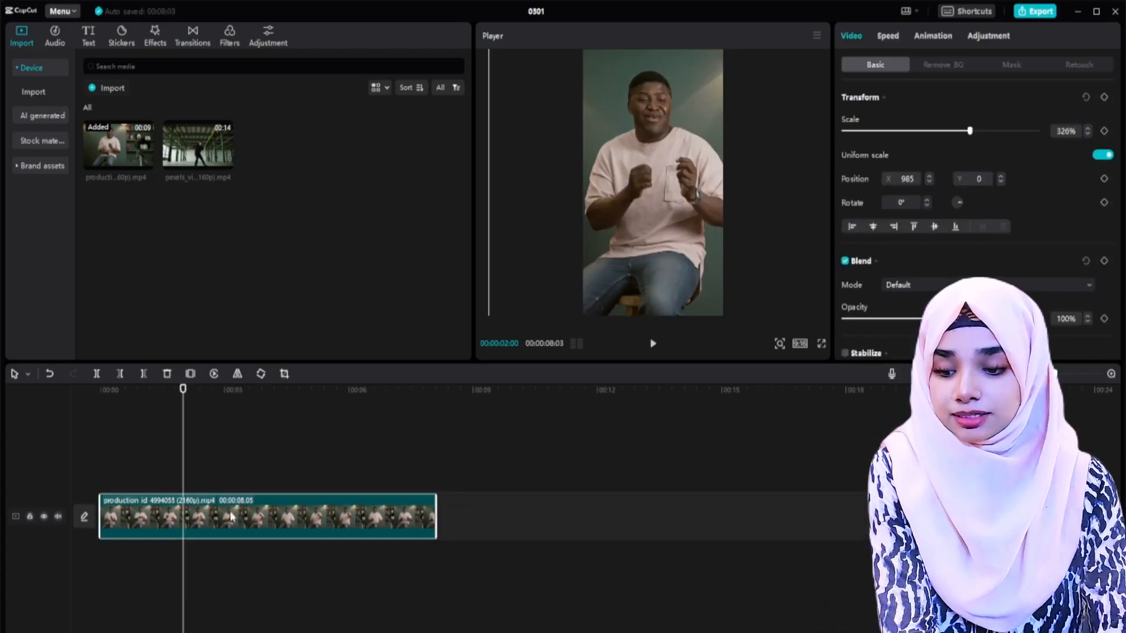
pyautogui.press('Delete')
pyautogui.moveTo(198, 158); pyautogui.dragTo(120, 509)
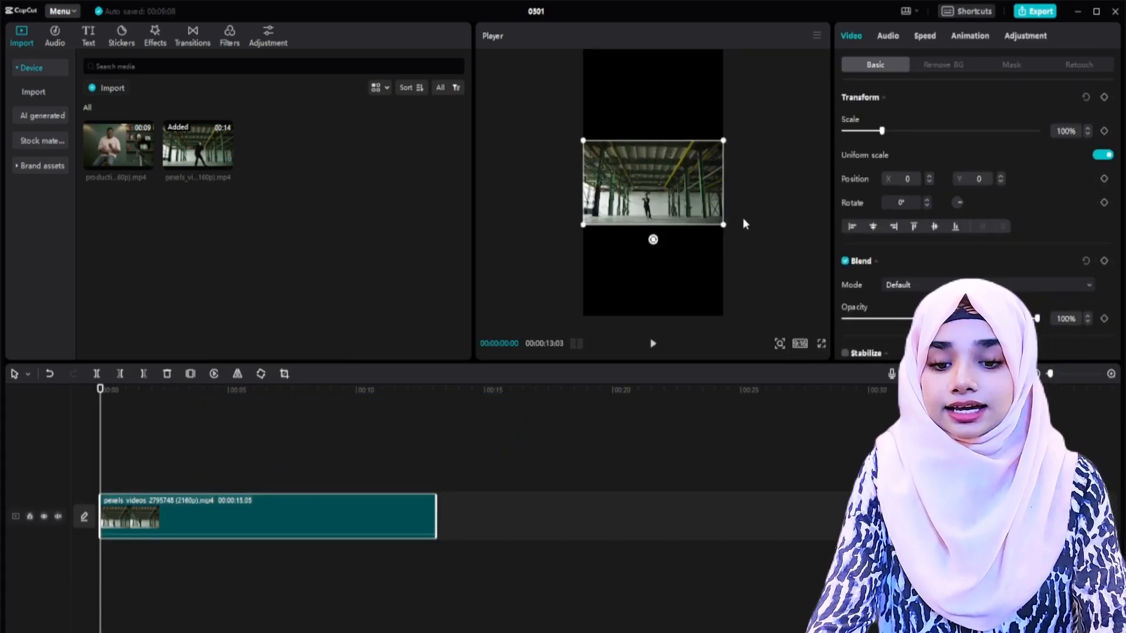
# Step: Scale the warehouse dancer clip to about 316% to fill the vertical frame and preview its movement
pyautogui.moveTo(723, 225); pyautogui.dragTo(932, 425)
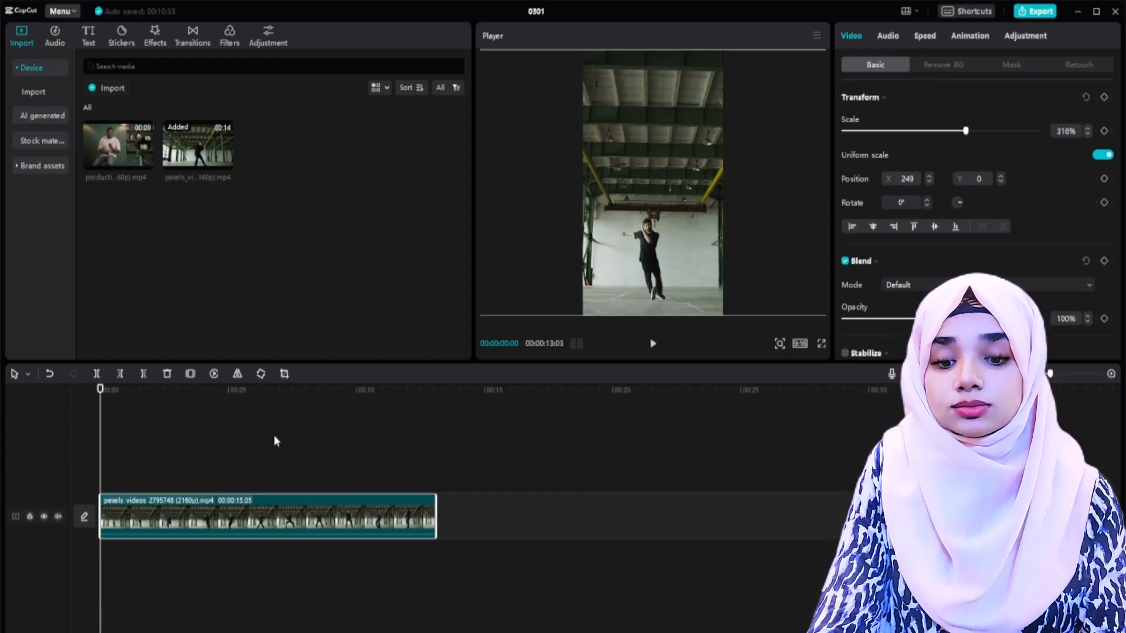
pyautogui.press('space')
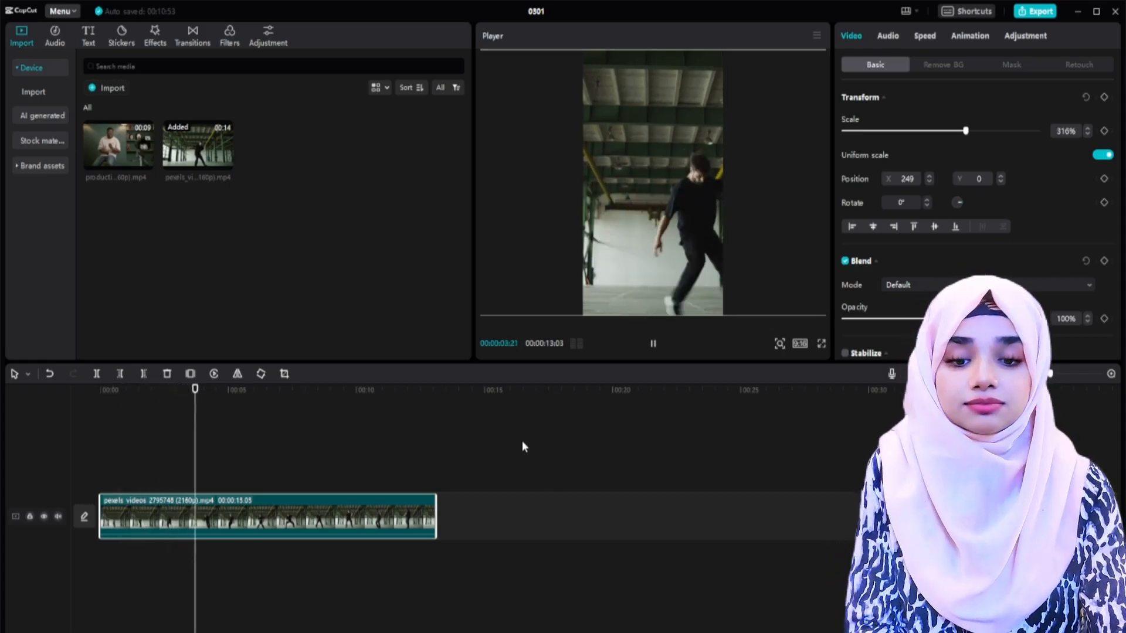
pyautogui.press('space')
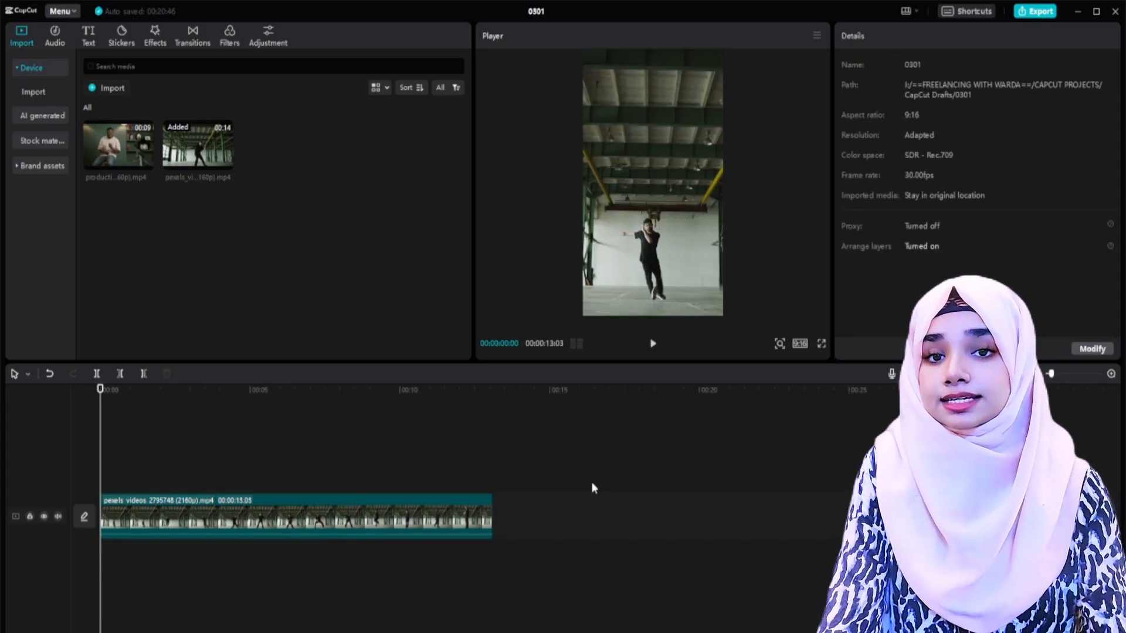
# Step: Try horizontal placements for the dancer clip and settle on position X 339 at 316% scale
pyautogui.click(282, 520)
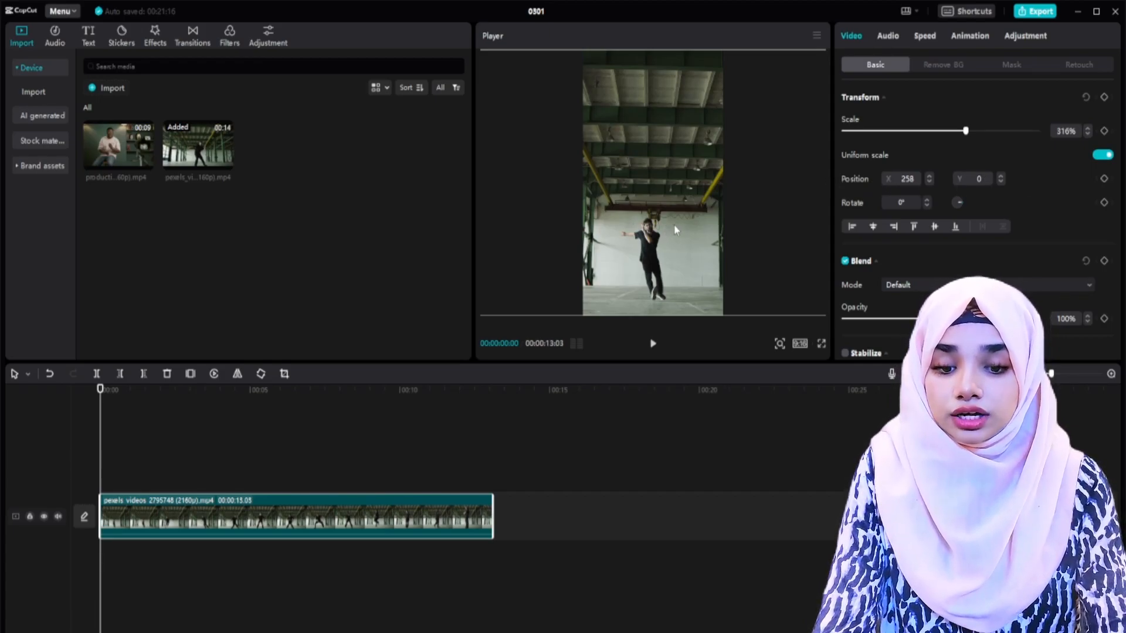
pyautogui.moveTo(674, 224)
pyautogui.mouseDown()
pyautogui.moveTo(746, 227)
pyautogui.moveTo(626, 223)
pyautogui.moveTo(682, 224)
pyautogui.mouseUp()
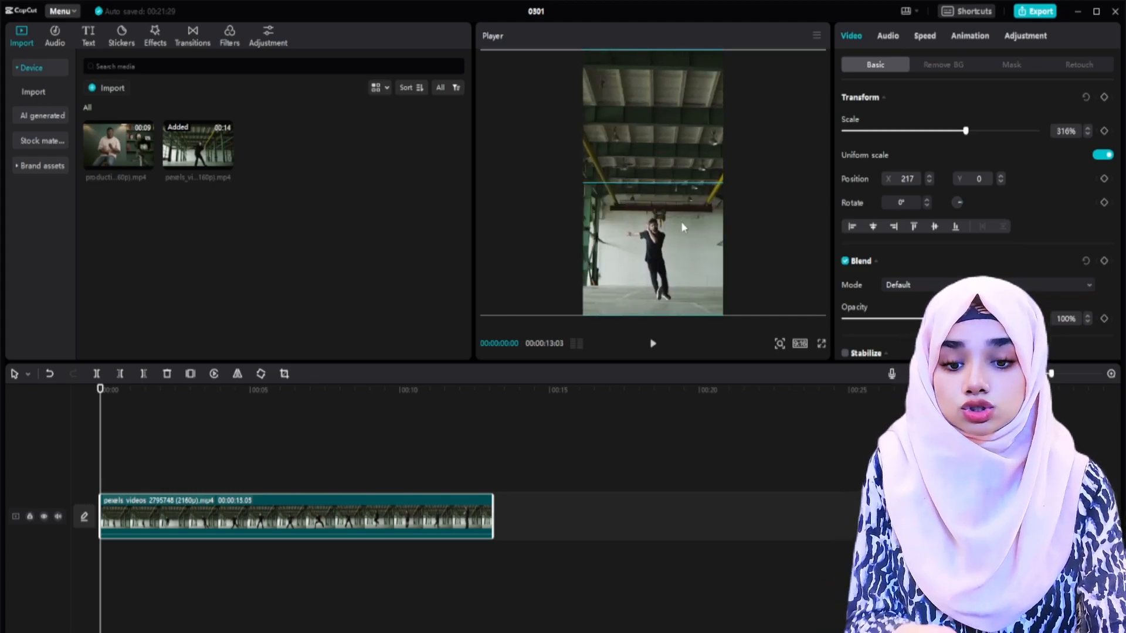
pyautogui.moveTo(681, 221); pyautogui.dragTo(680, 220)
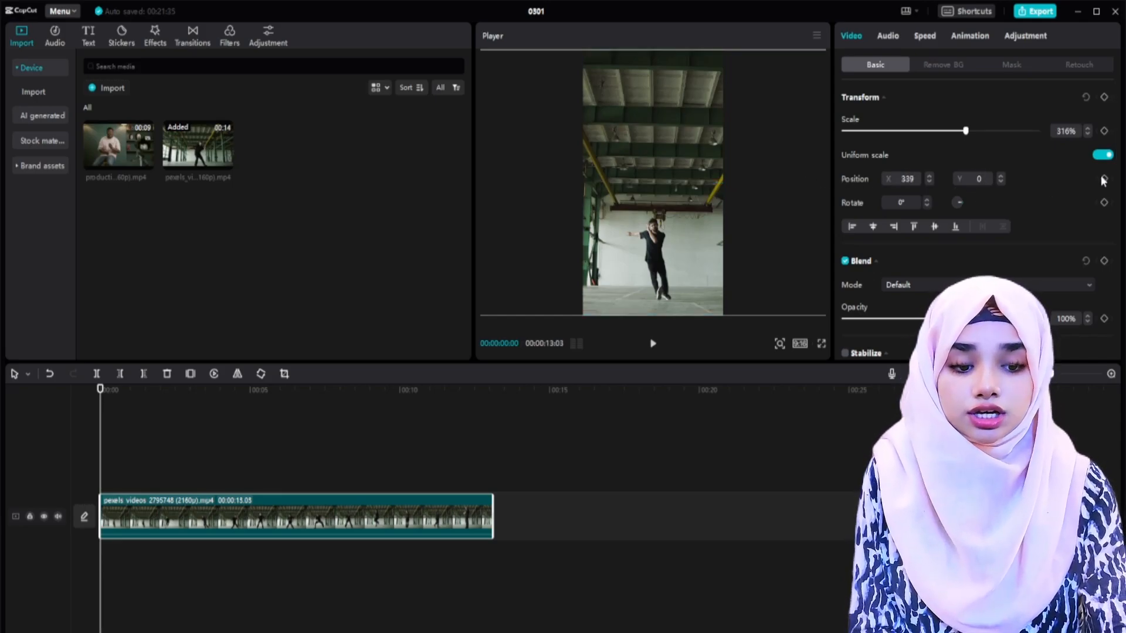
pyautogui.moveTo(666, 230); pyautogui.dragTo(616, 230)
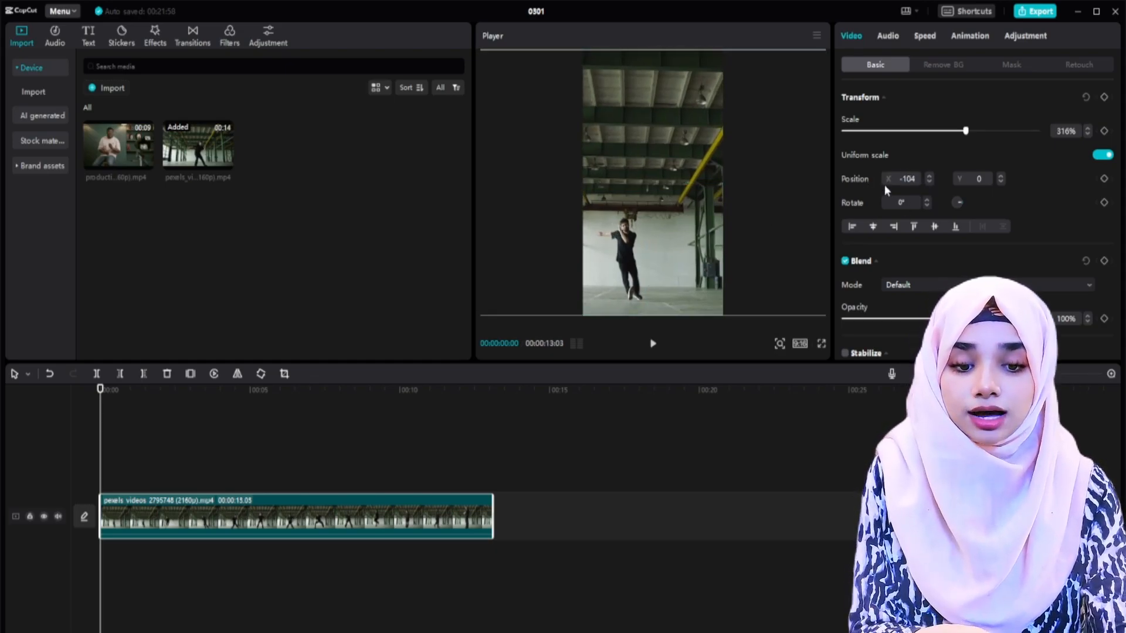
pyautogui.moveTo(660, 224); pyautogui.dragTo(708, 225)
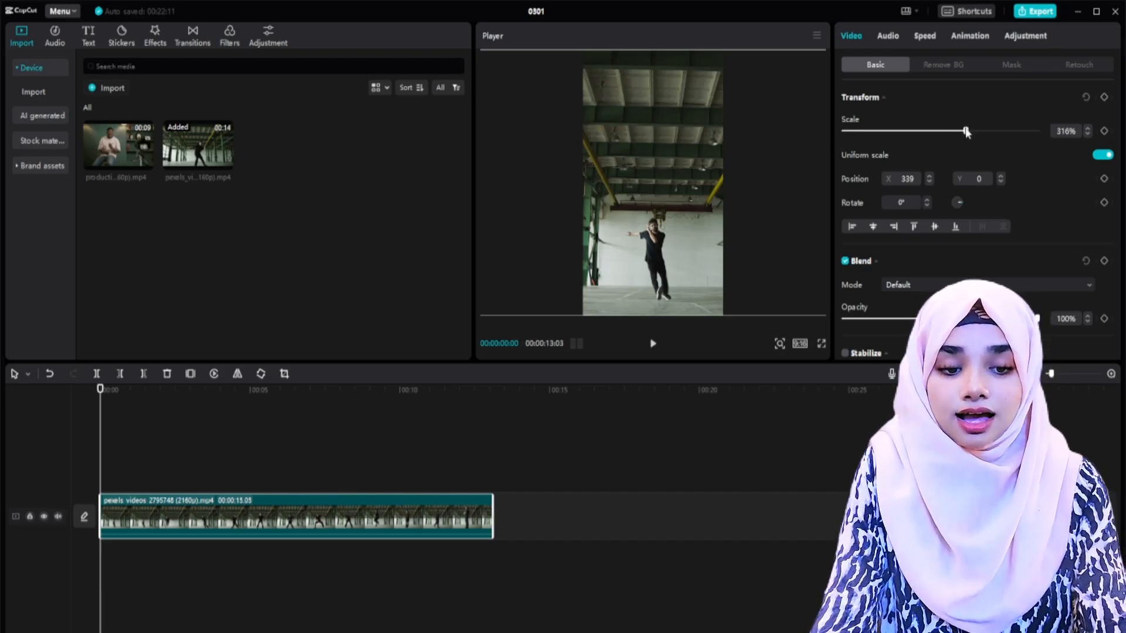
pyautogui.moveTo(966, 132)
pyautogui.mouseDown()
pyautogui.moveTo(945, 132)
pyautogui.moveTo(1008, 131)
pyautogui.moveTo(908, 132)
pyautogui.moveTo(997, 131)
pyautogui.moveTo(965, 132)
pyautogui.mouseUp()
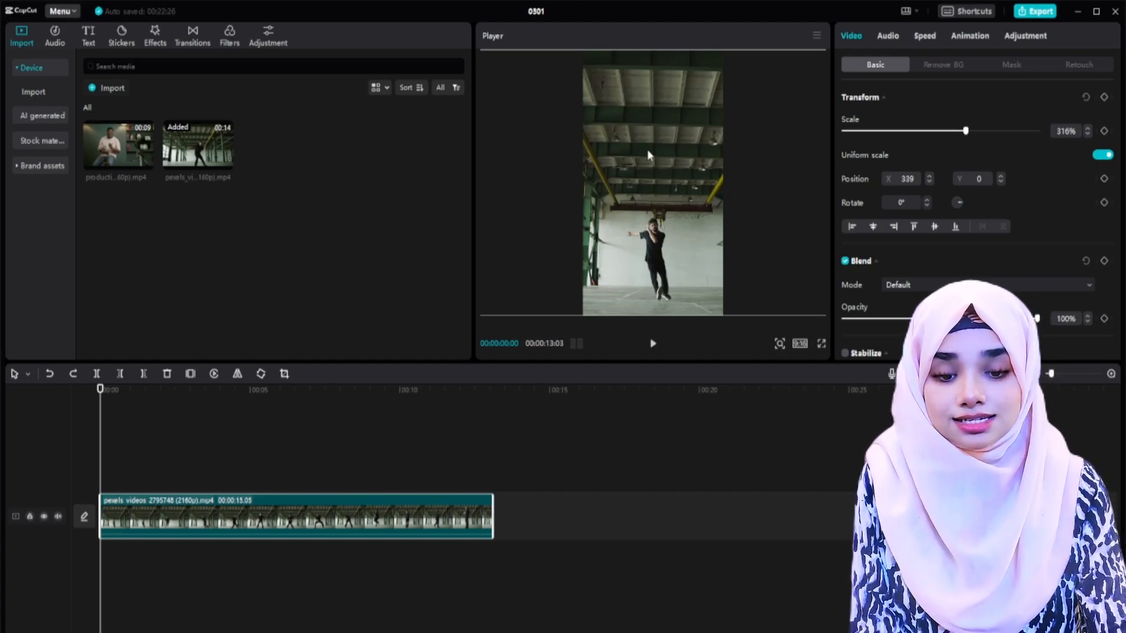
# Step: Keyframe the dancer clip's position at the start and move the clip to X 831 at 00:00:00:19
pyautogui.click(1103, 179)
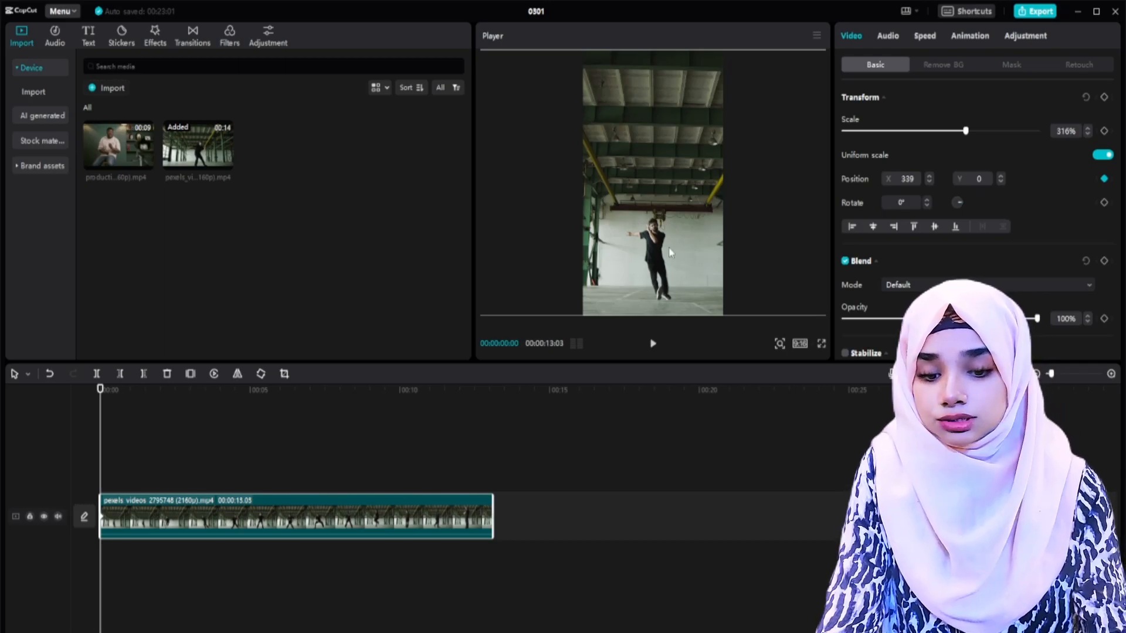
pyautogui.press('space')
pyautogui.press('space')
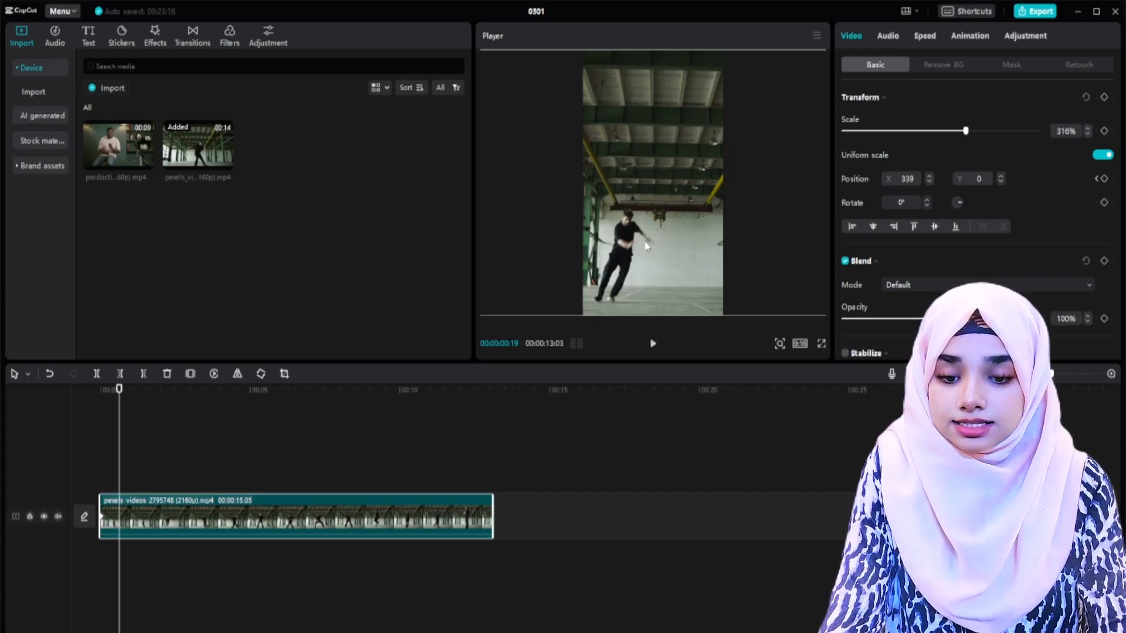
pyautogui.moveTo(653, 246); pyautogui.dragTo(661, 249)
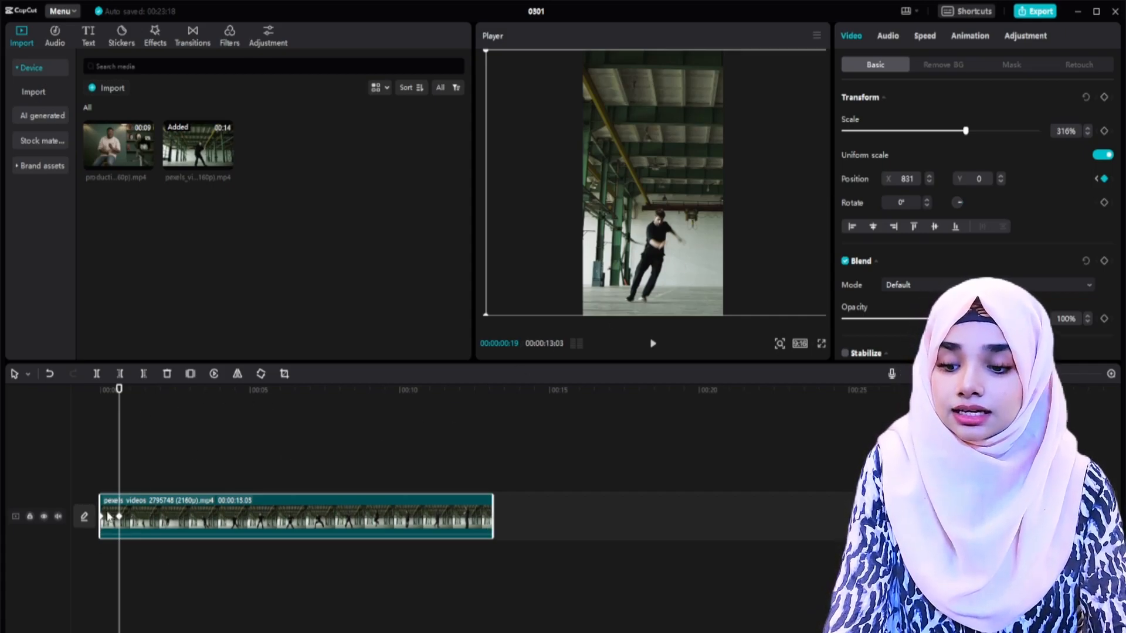
# Step: Add further position keyframes that recentre the dancer, moving the clip to X 1243 at 00:00:01:29 and readjusting it around 00:00:02:26
pyautogui.scroll(5, 113, 502)
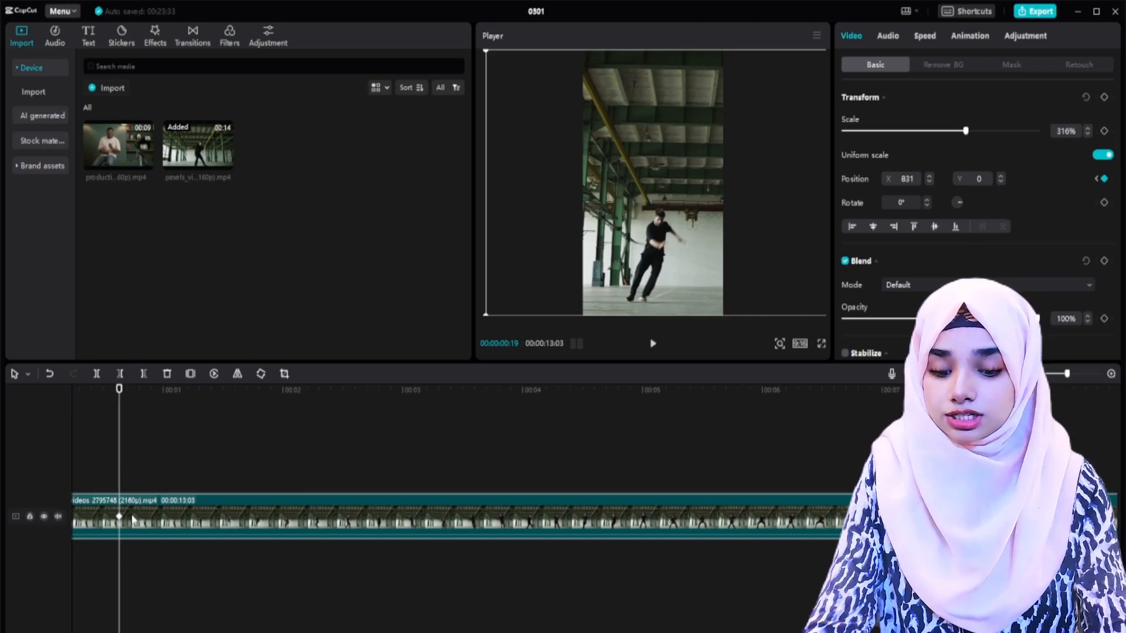
pyautogui.scroll(-2, 132, 518)
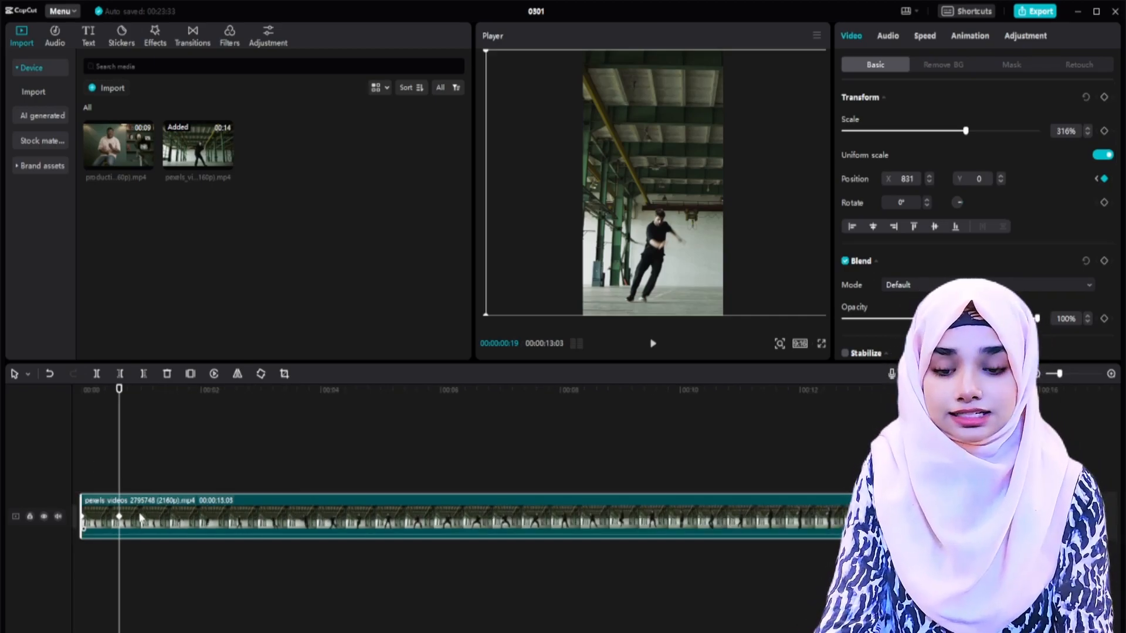
pyautogui.hscroll(-1, 142, 518)
pyautogui.press('space')
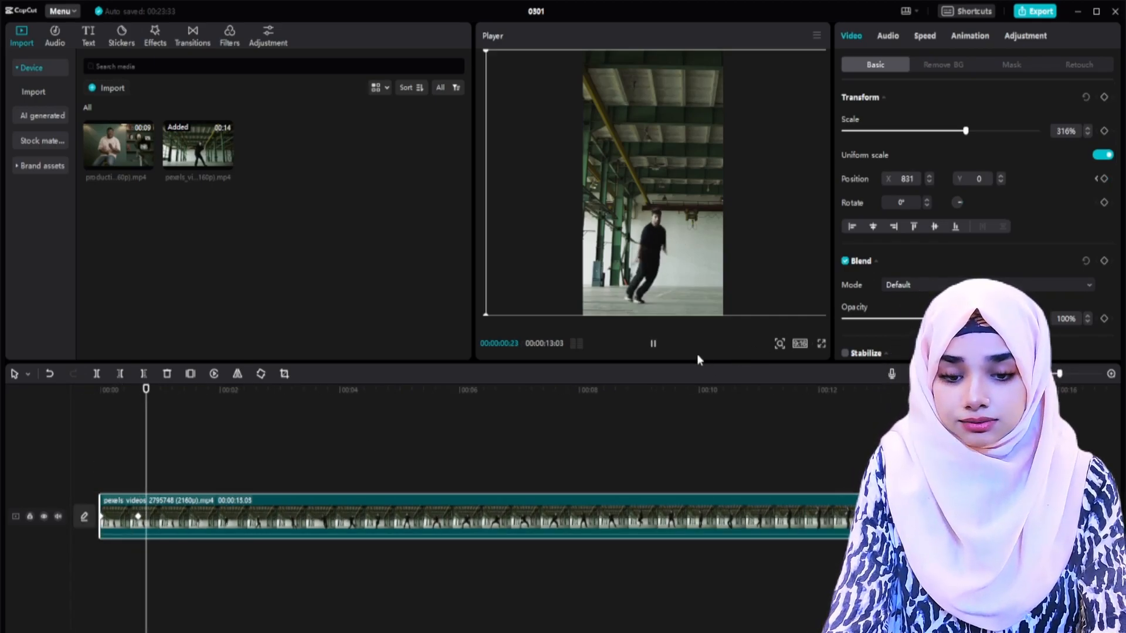
pyautogui.press('space')
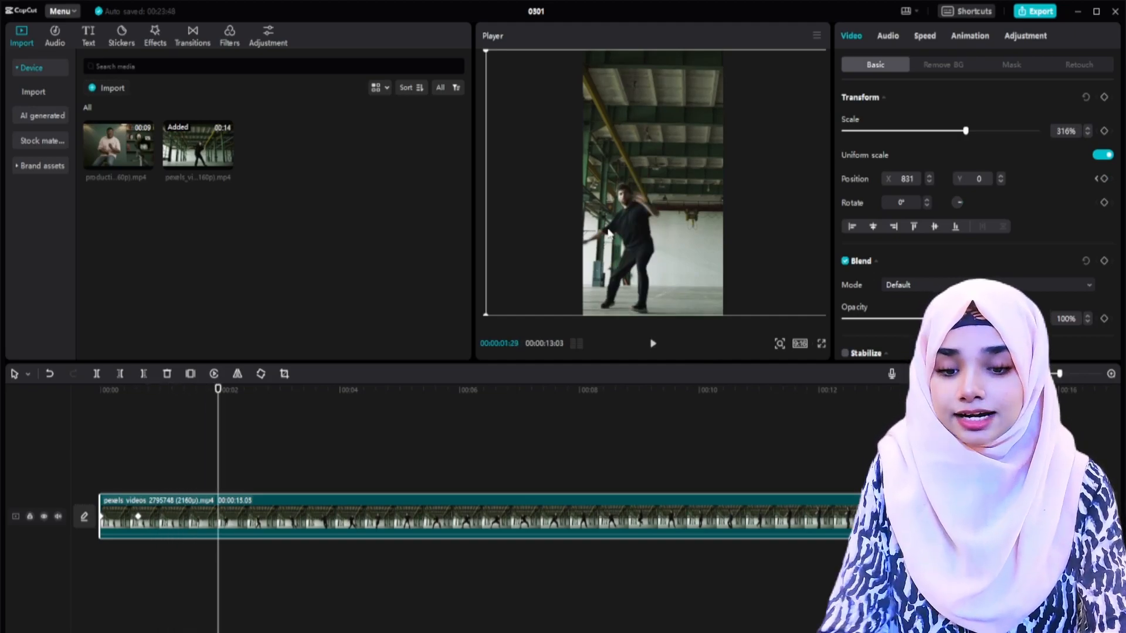
pyautogui.moveTo(625, 232); pyautogui.dragTo(645, 227)
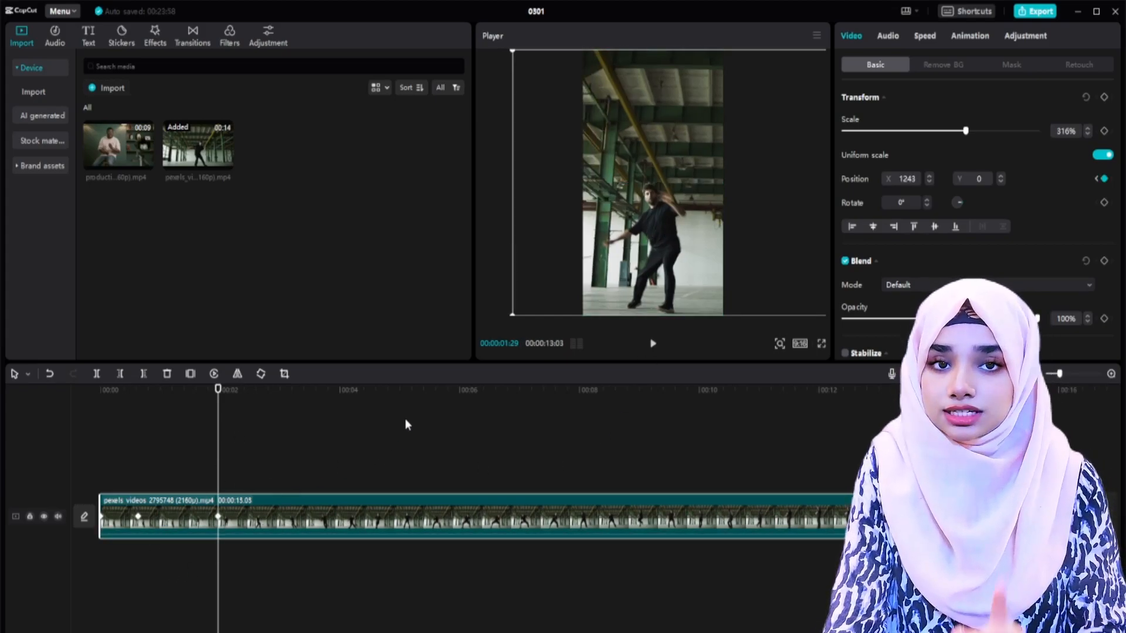
pyautogui.moveTo(745, 233); pyautogui.dragTo(607, 223)
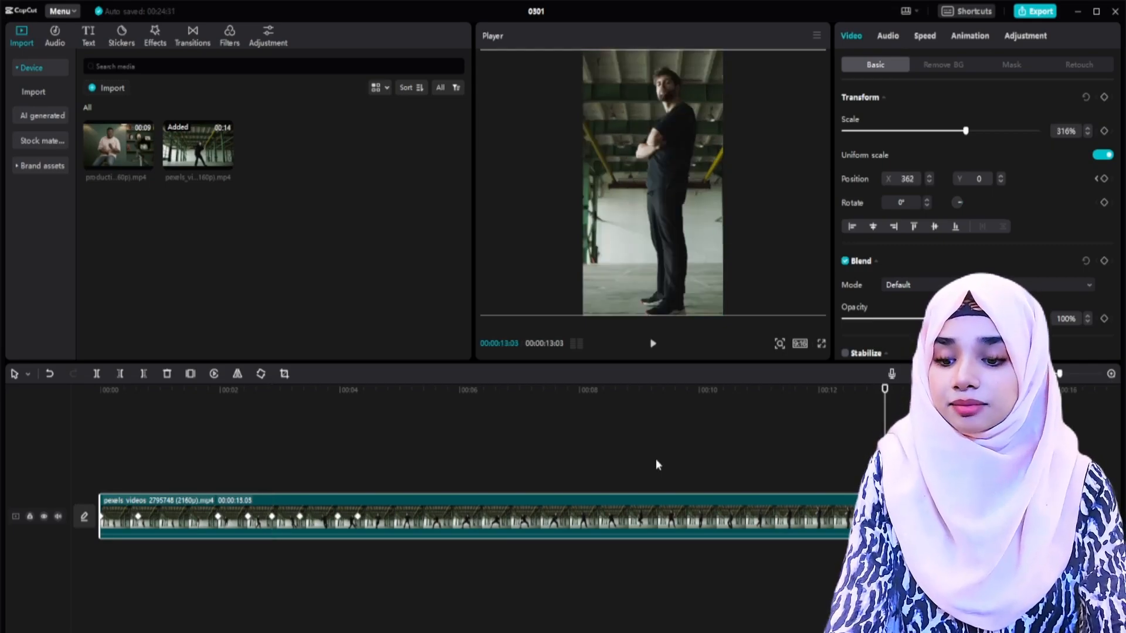
pyautogui.click(655, 459)
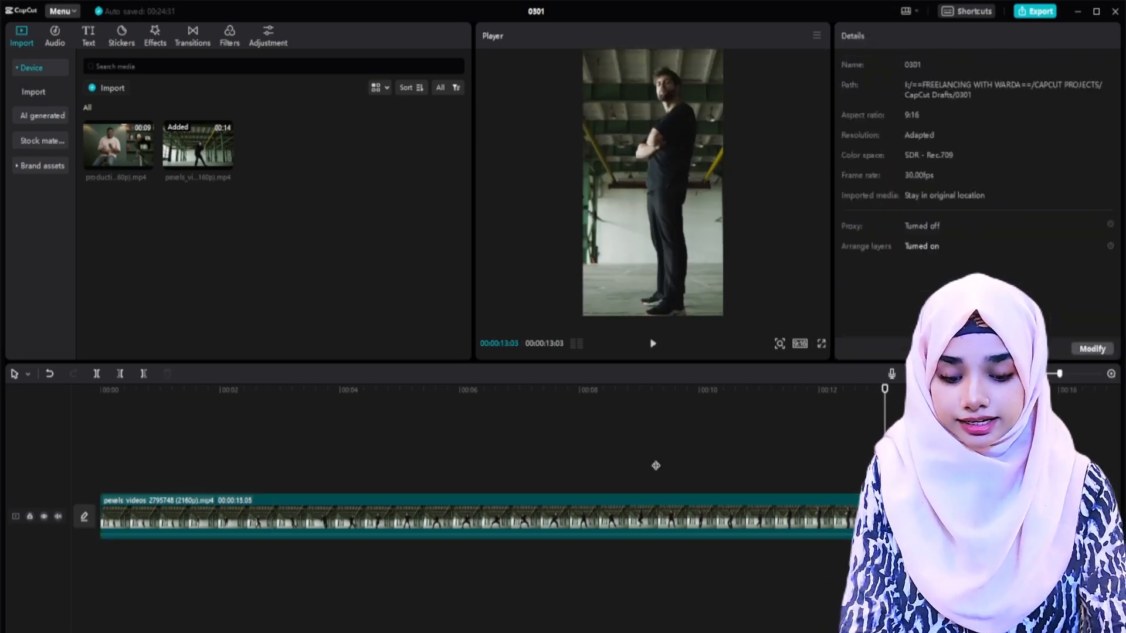
# Step: Play back the 9:16 timeline from the start and check how well the dancer stays in frame
pyautogui.press('Home')
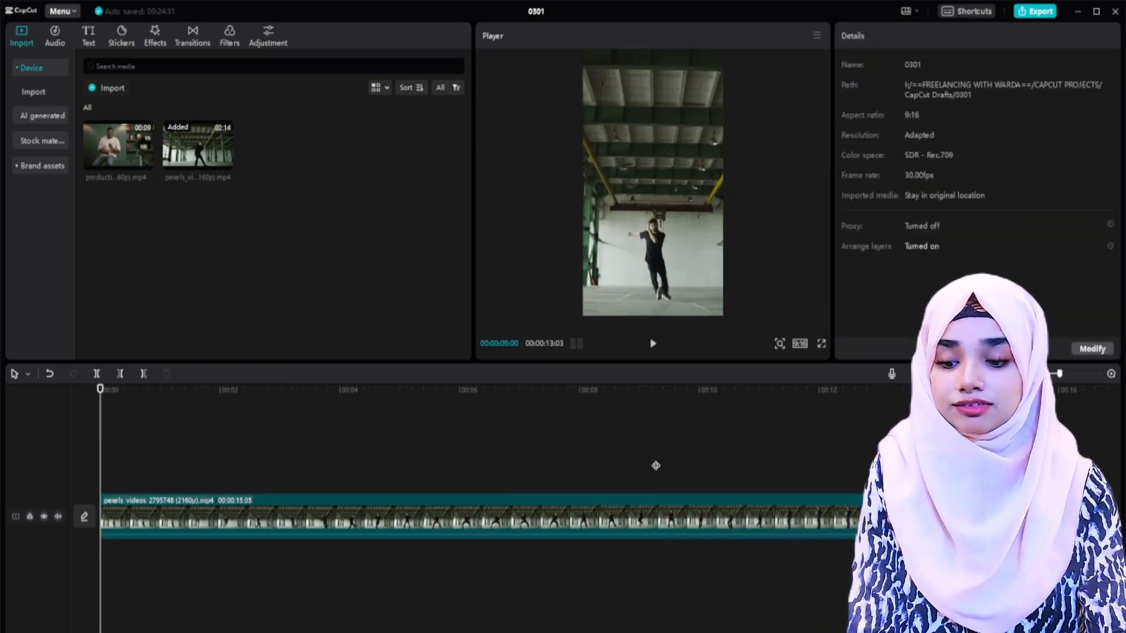
pyautogui.press('space')
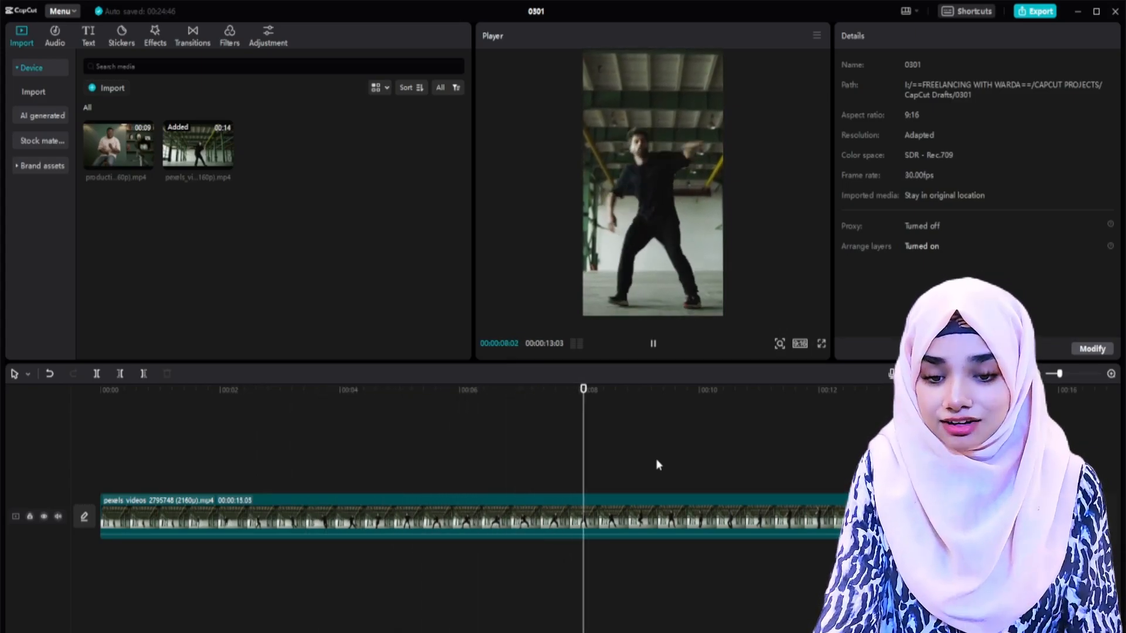
pyautogui.press('Home')
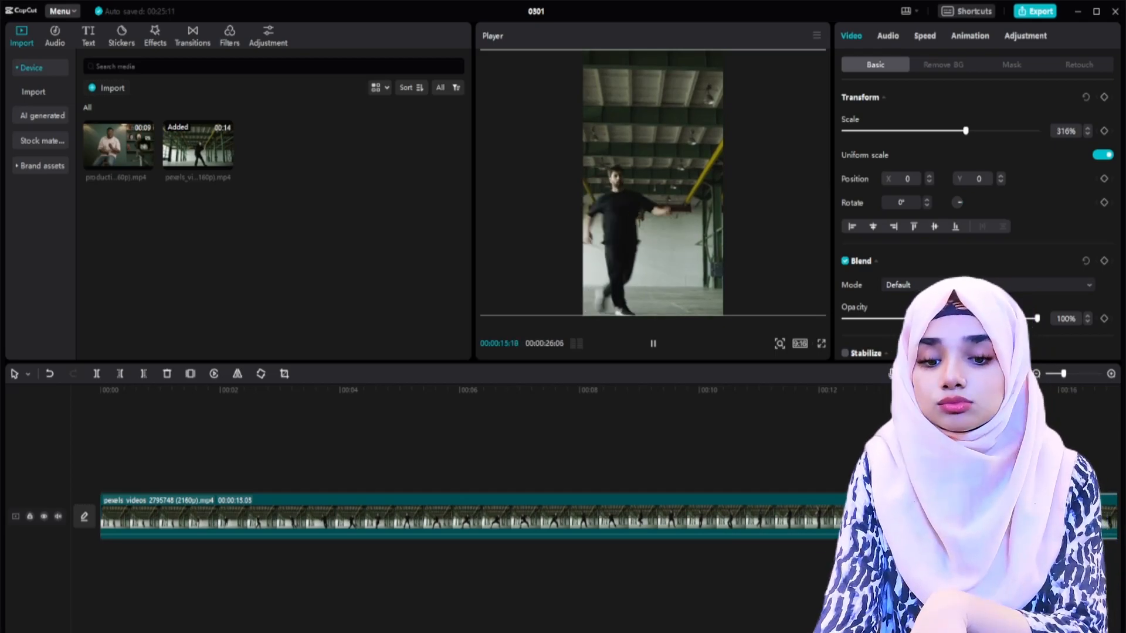
pyautogui.press('space')
pyautogui.click(622, 466)
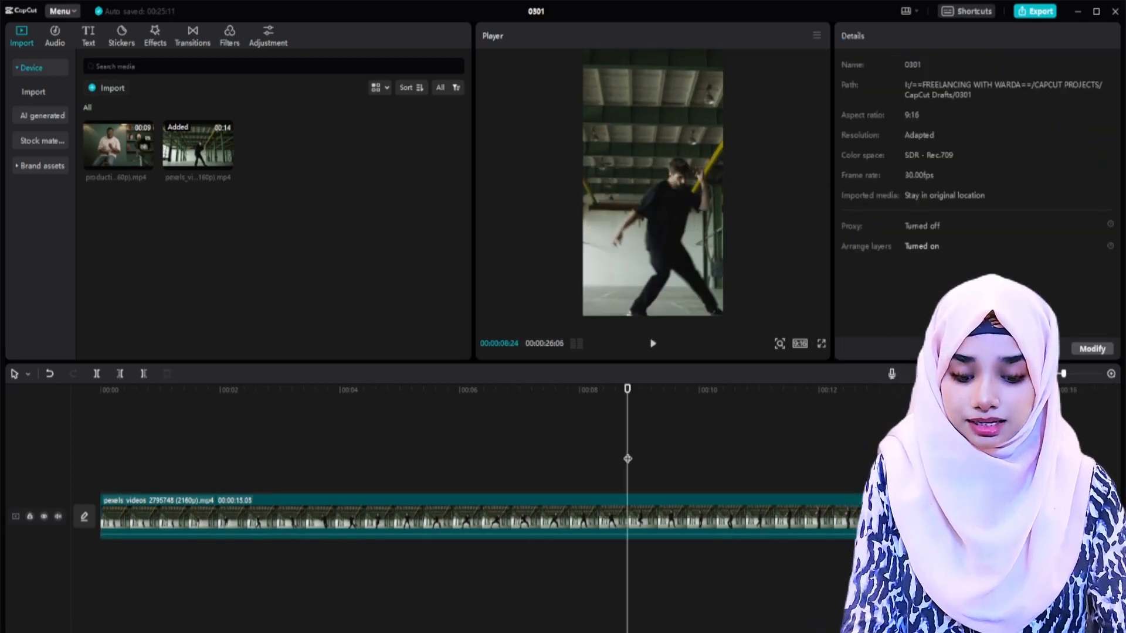
pyautogui.press('space')
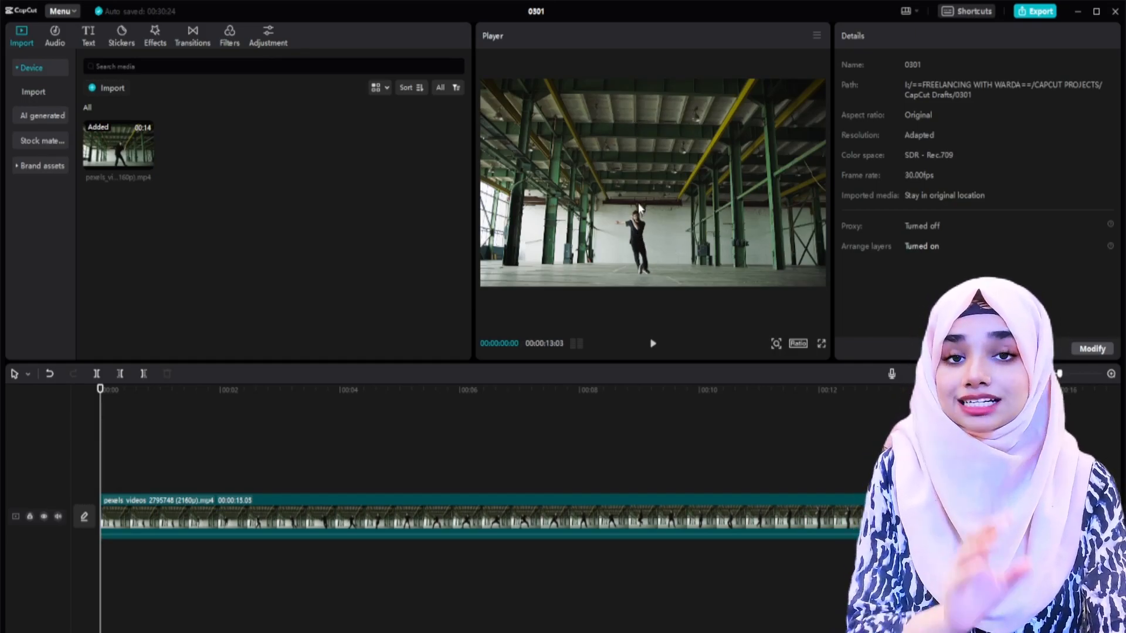
# Step: Preview the dancer clip in its original landscape ratio and return the playhead to the start
pyautogui.press('space')
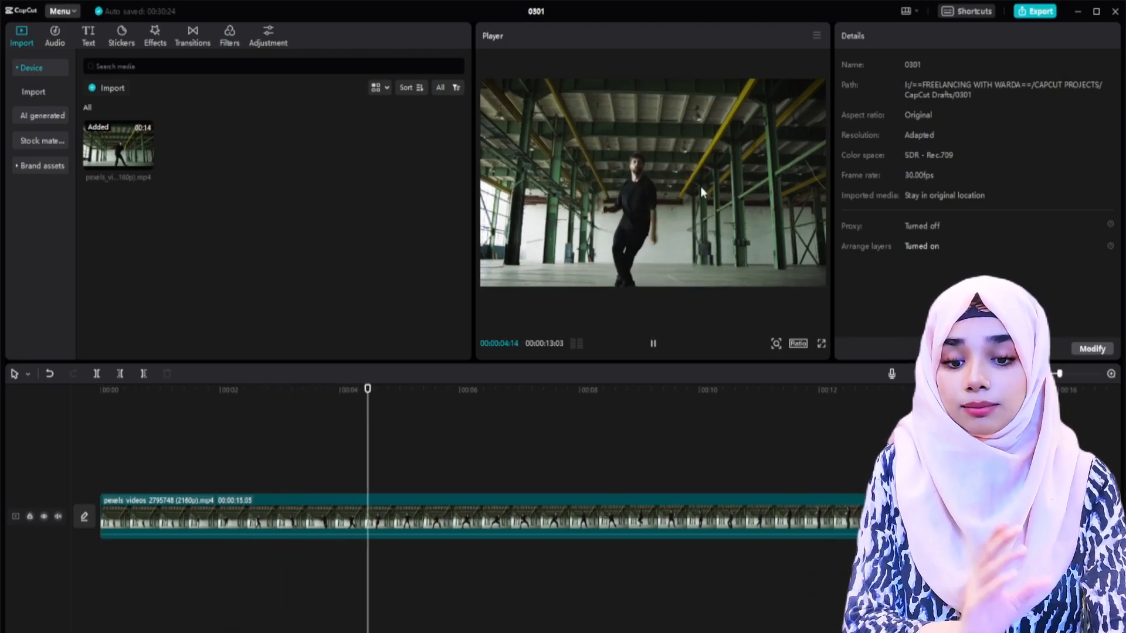
pyautogui.press('space')
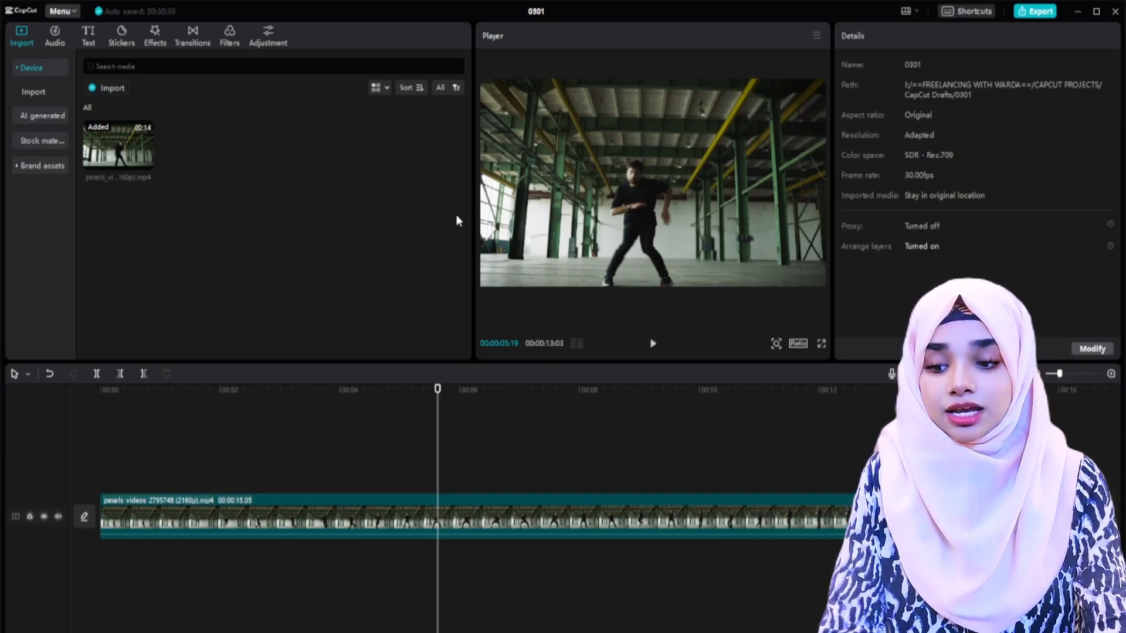
pyautogui.press('Home')
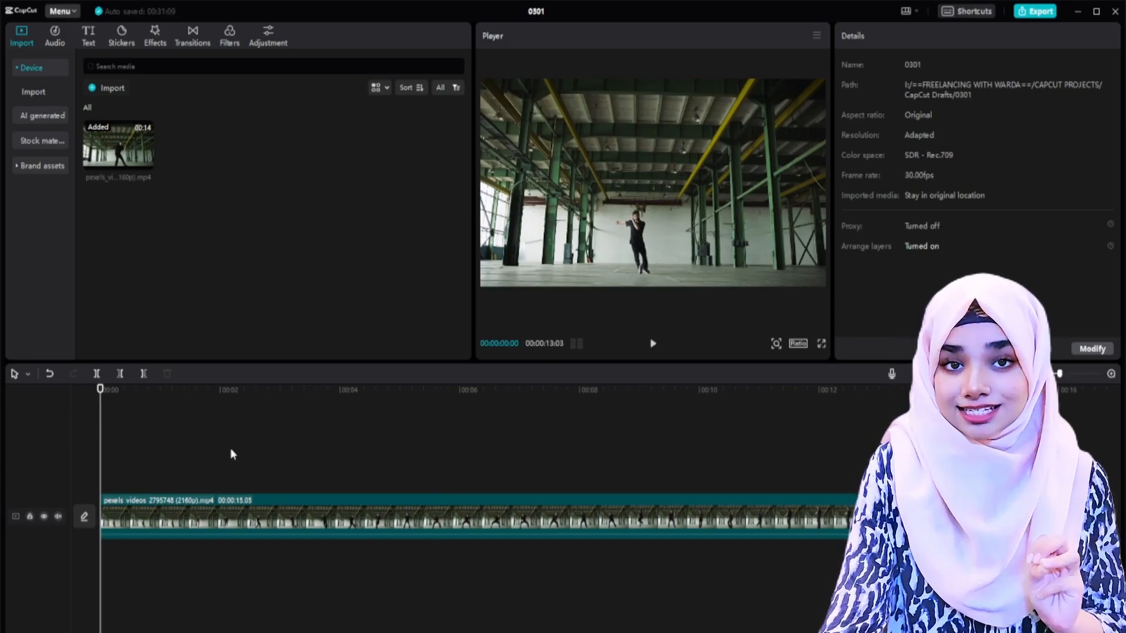
pyautogui.click(144, 462)
pyautogui.press('Home')
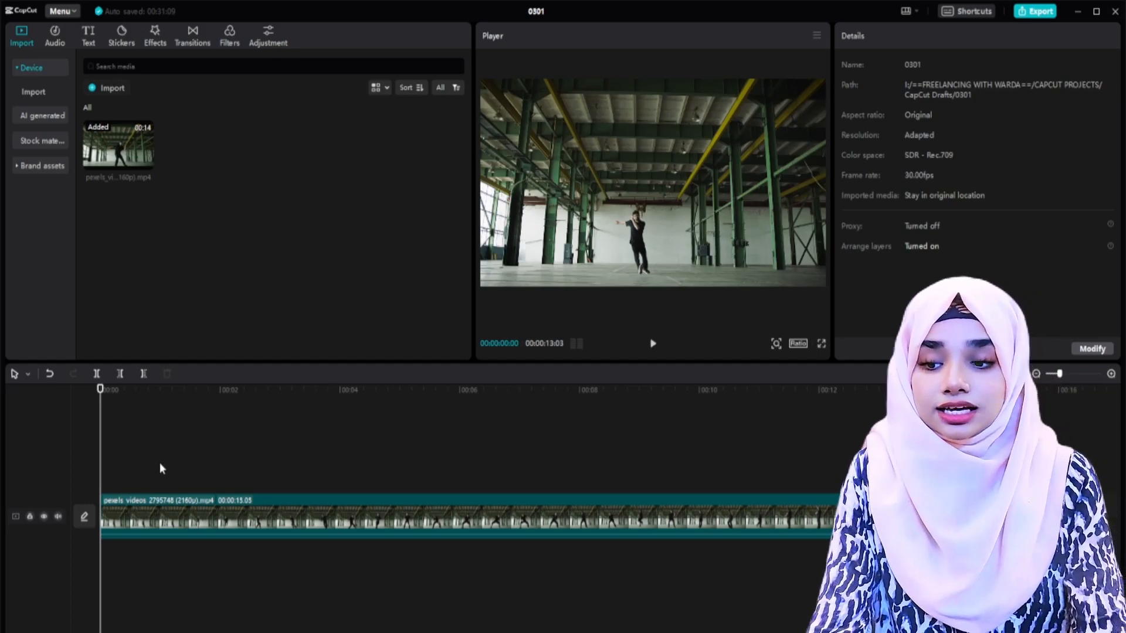
# Step: Add a default text layer above the dancer clip from the start and extend it along the clip's length
pyautogui.click(89, 34)
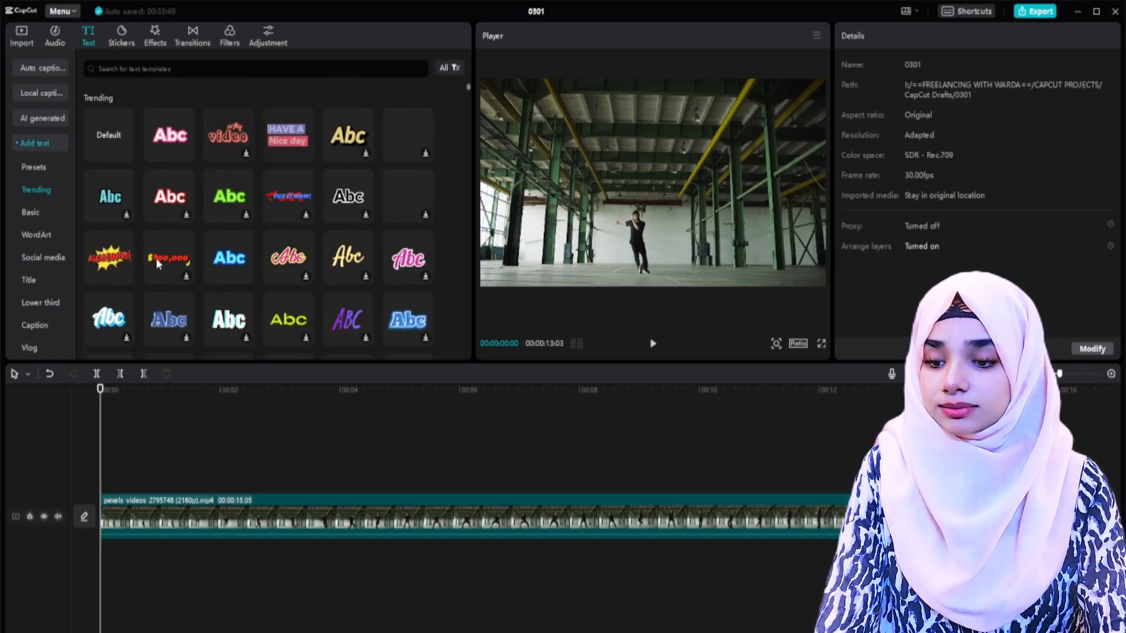
pyautogui.moveTo(120, 141); pyautogui.dragTo(106, 480)
pyautogui.moveTo(277, 482); pyautogui.dragTo(854, 490)
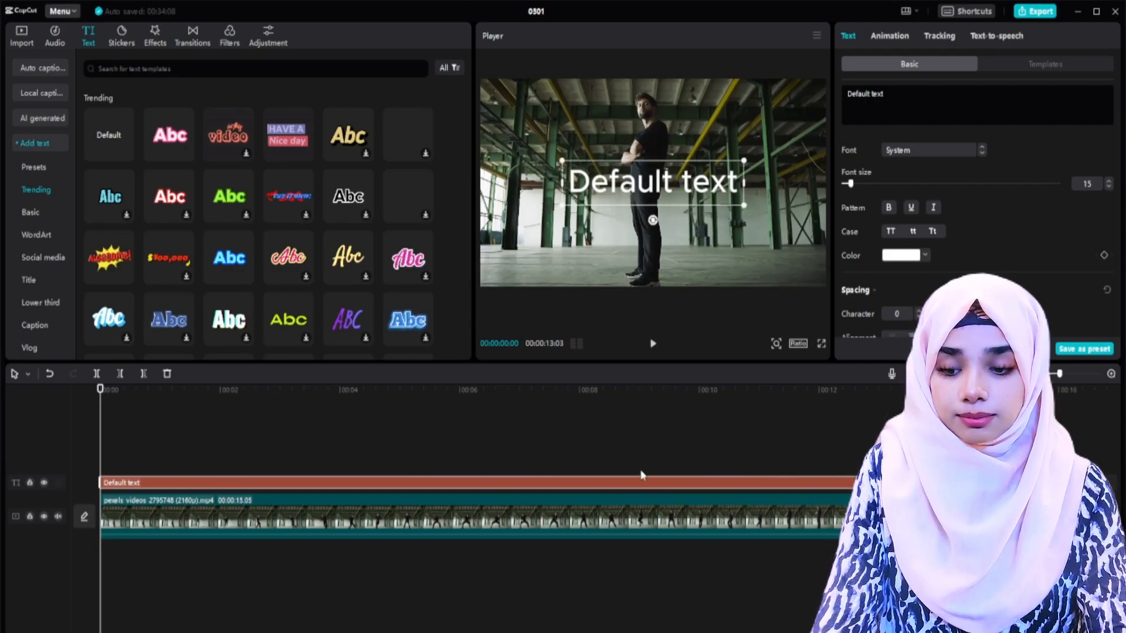
# Step: Turn on Stroke for the text layer, checking it against the footage at 00:00:02:03
pyautogui.click(319, 420)
pyautogui.click(171, 484)
pyautogui.click(226, 444)
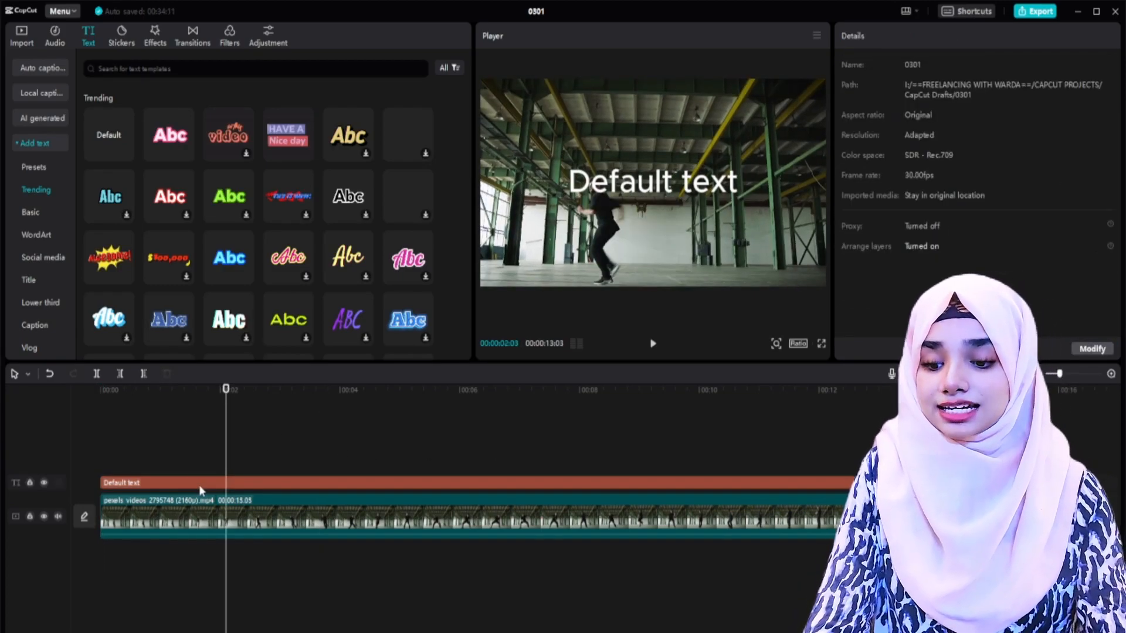
pyautogui.click(199, 483)
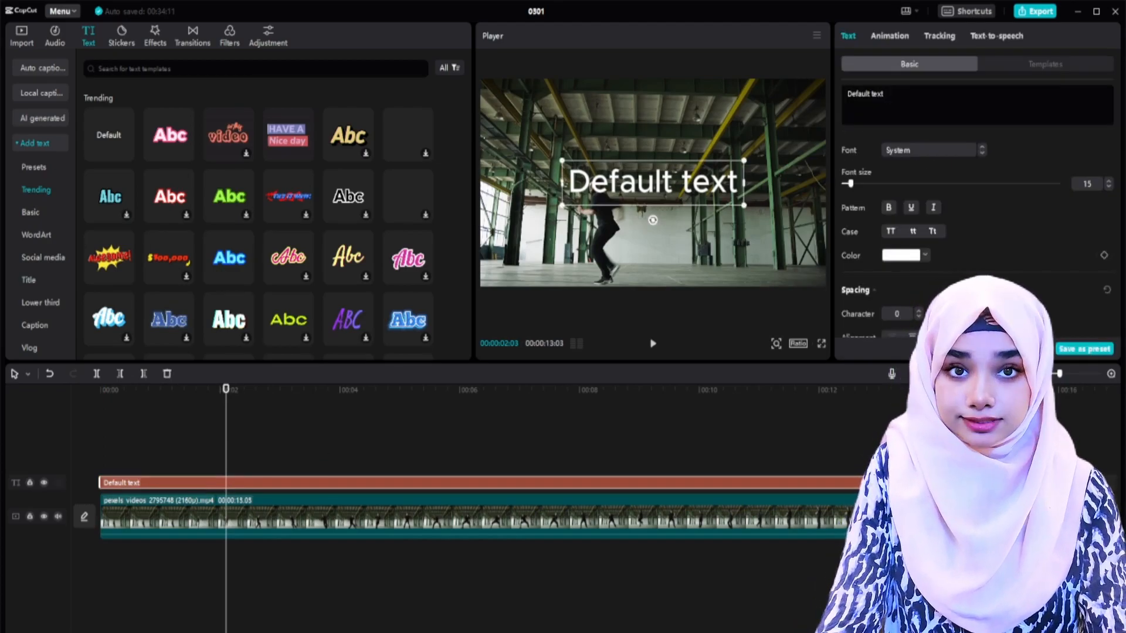
pyautogui.click(1003, 66)
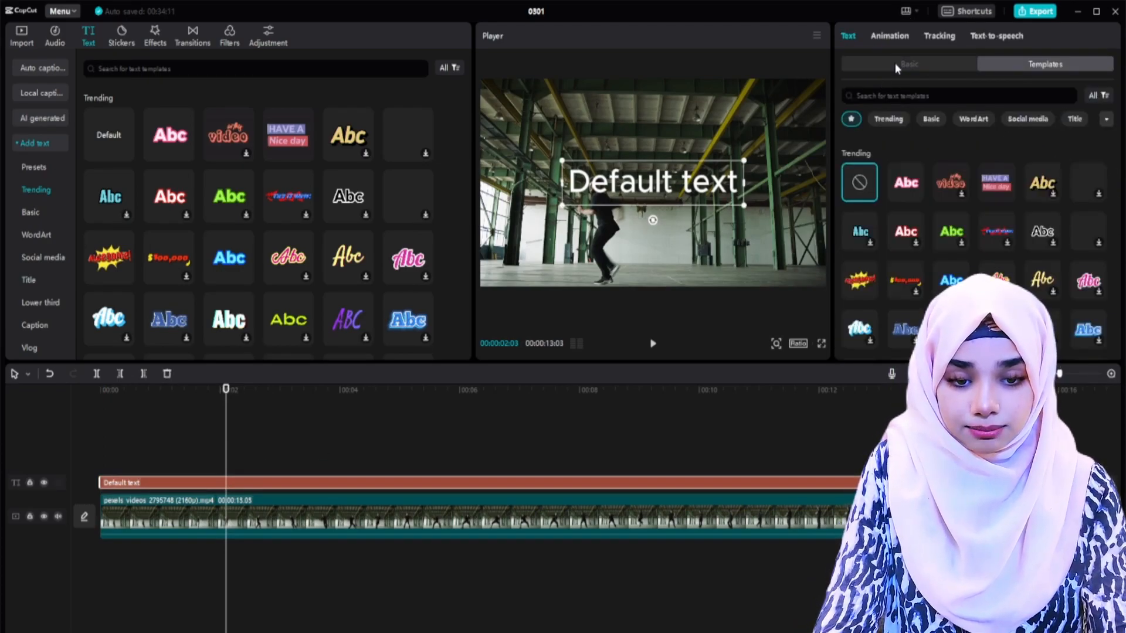
pyautogui.click(894, 62)
pyautogui.scroll(-10, 1022, 219)
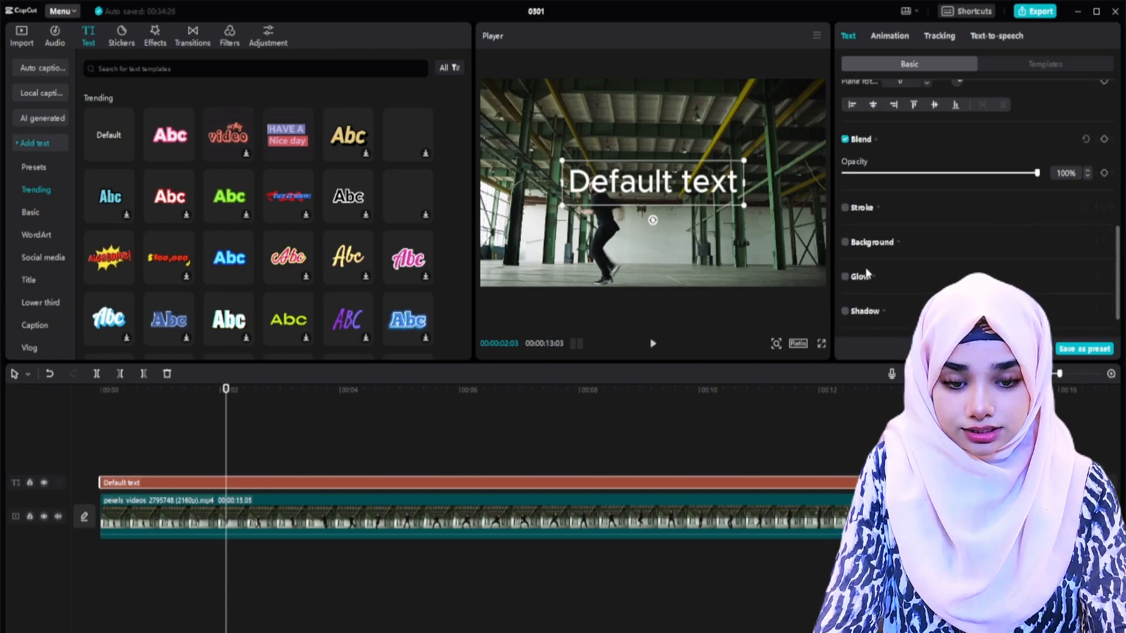
pyautogui.scroll(-1, 866, 274)
pyautogui.click(845, 163)
# Step: Change the text to SUBSCRIBE, scale it down and place it above the dancer at the start of the clip
pyautogui.scroll(10, 923, 249)
pyautogui.scroll(-7, 924, 245)
pyautogui.scroll(7, 924, 244)
pyautogui.moveTo(908, 99); pyautogui.dragTo(785, 93)
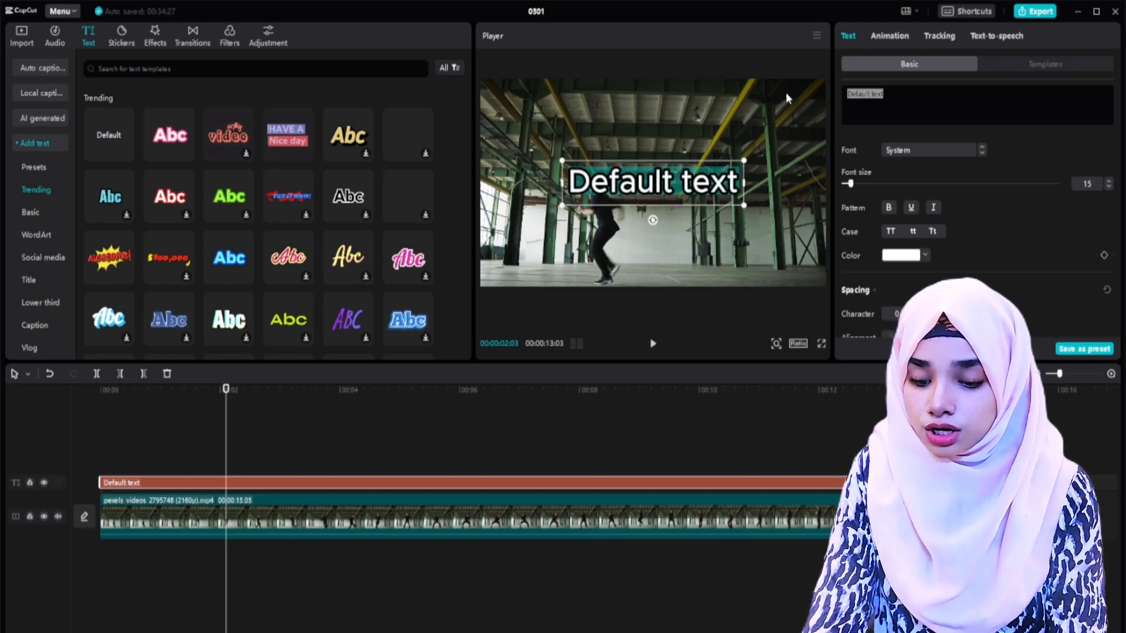
pyautogui.write('SUBSCRIBE')
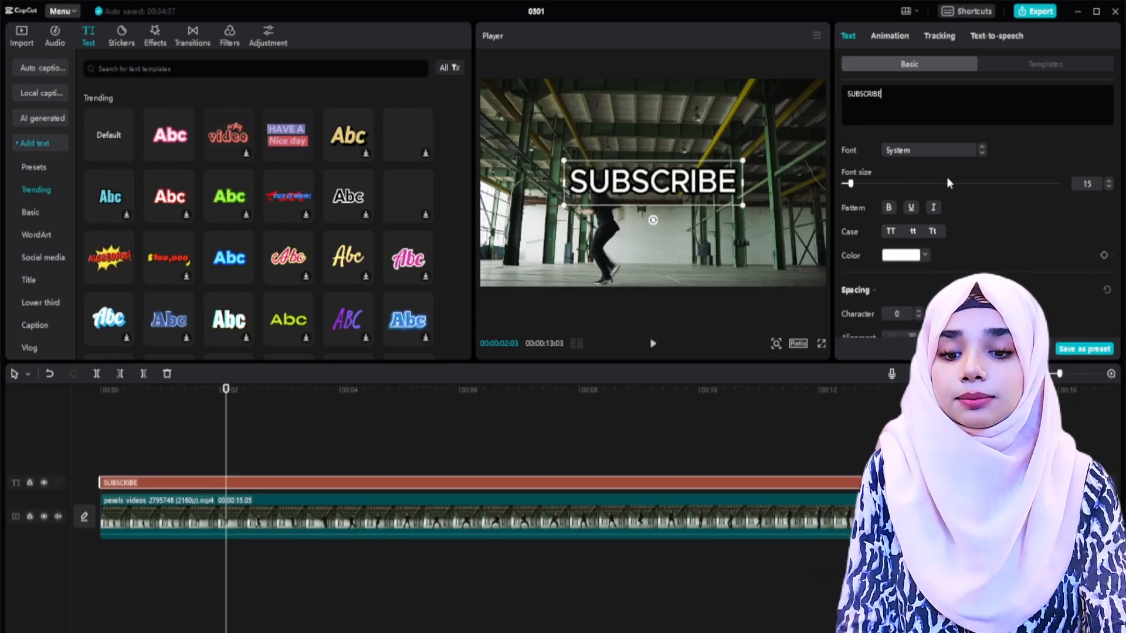
pyautogui.moveTo(741, 206); pyautogui.dragTo(717, 199)
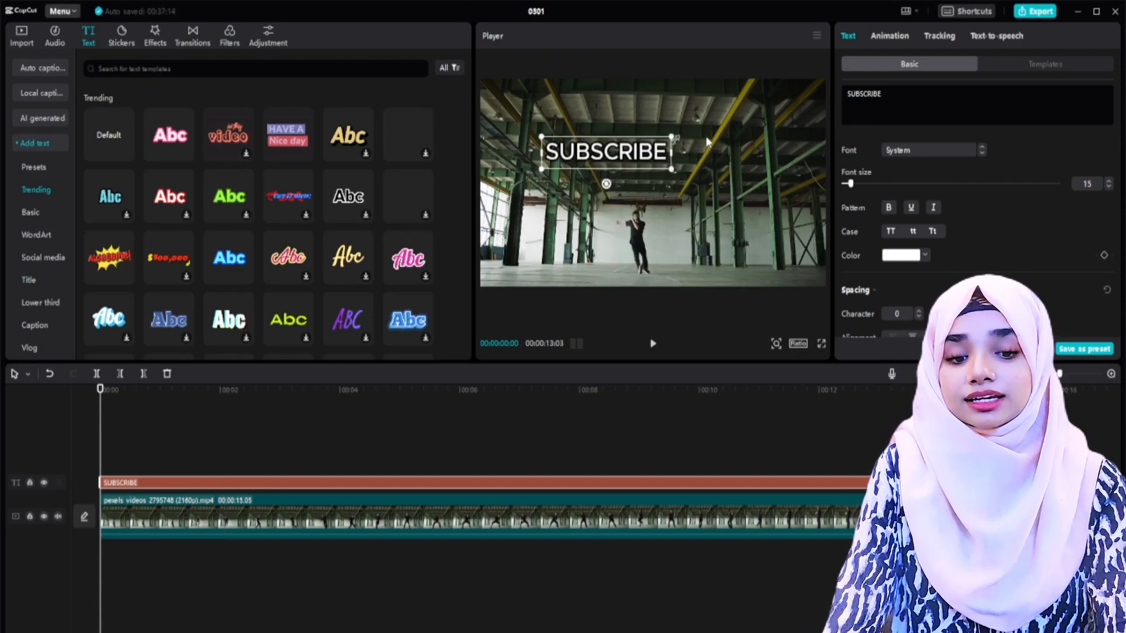
# Step: Apply motion tracking to the SUBSCRIBE text
pyautogui.click(940, 37)
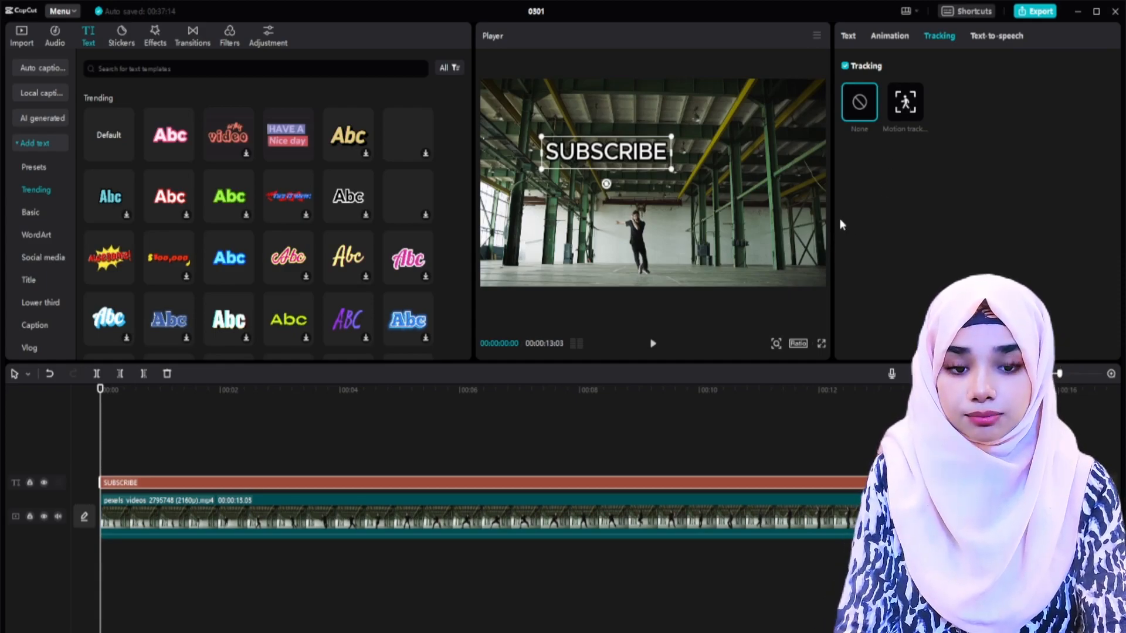
pyautogui.click(901, 109)
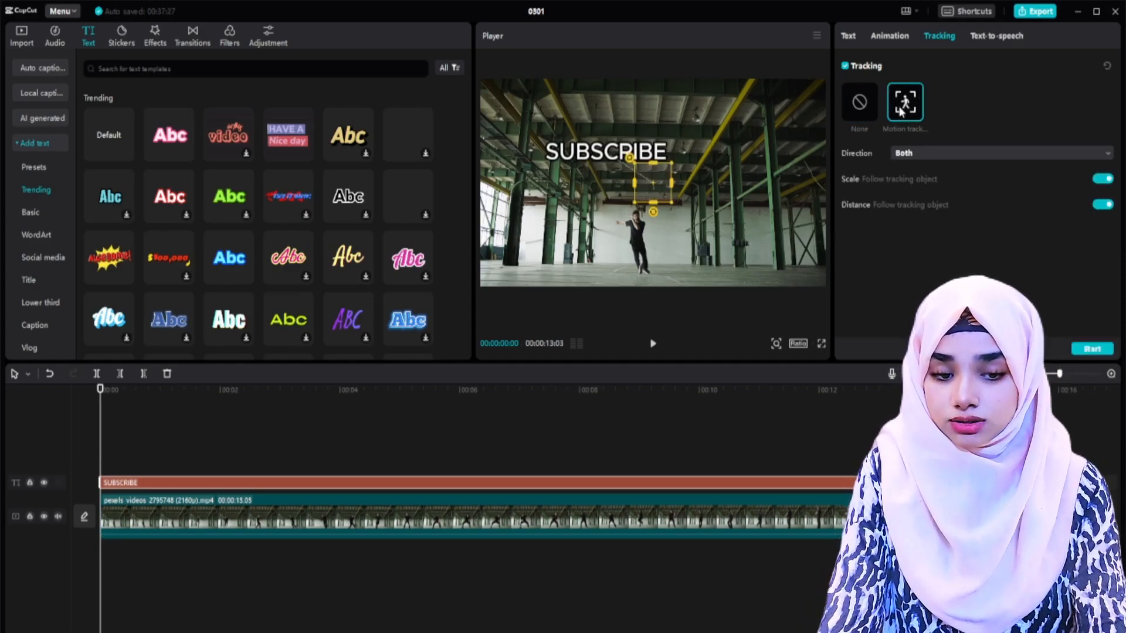
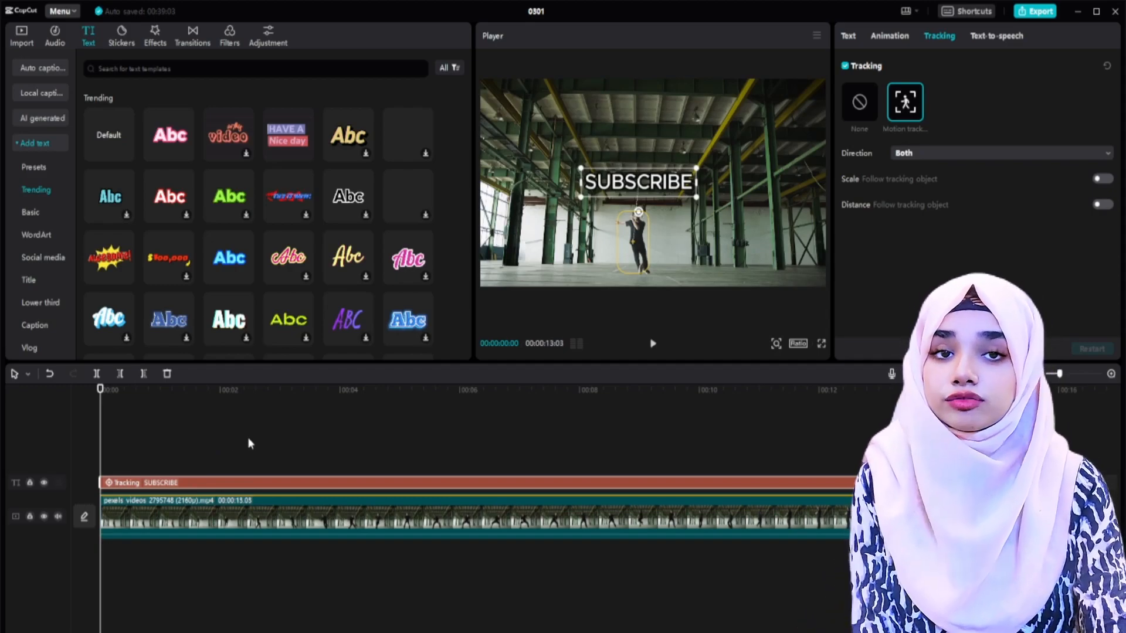
# Step: Play the footage from the start to check how the tracked SUBSCRIBE text follows the dancer
pyautogui.click(276, 425)
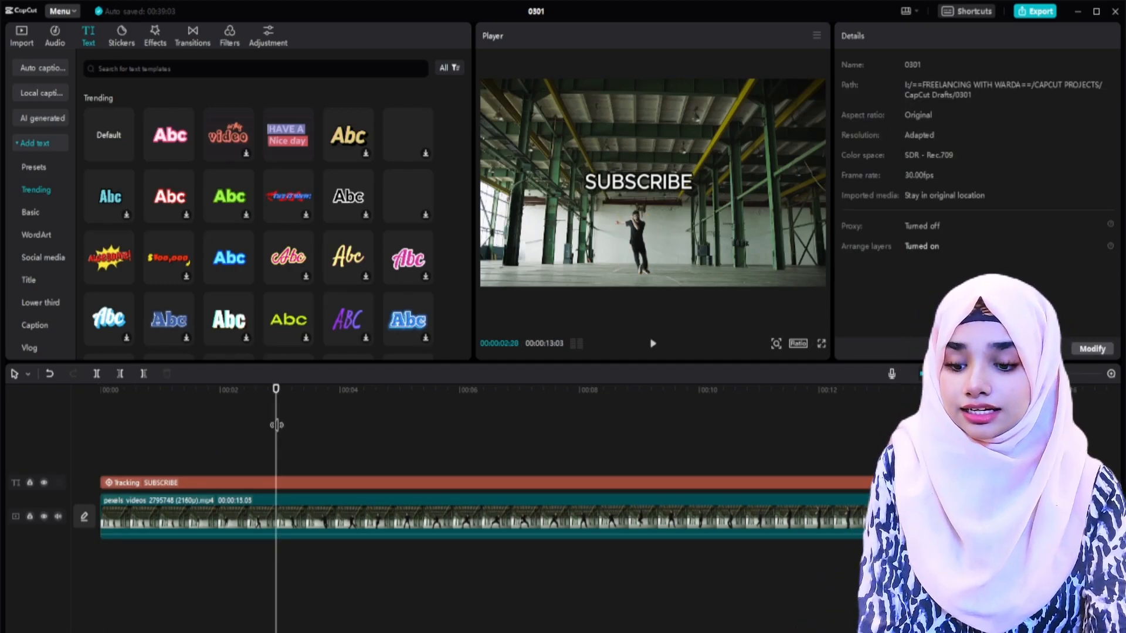
pyautogui.press('Home')
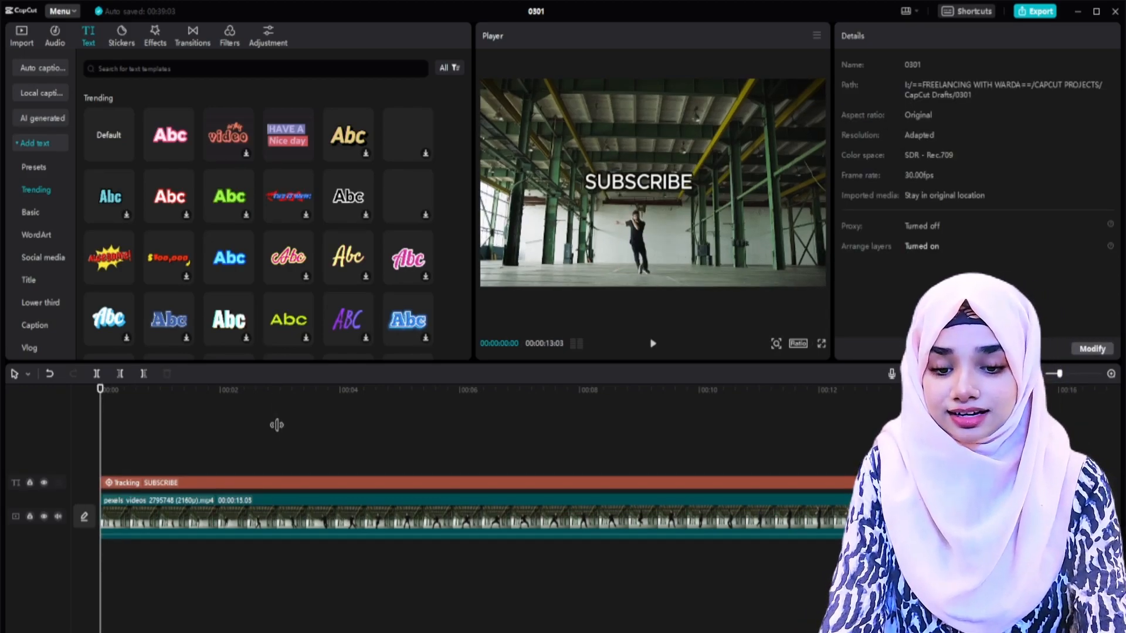
pyautogui.press('space')
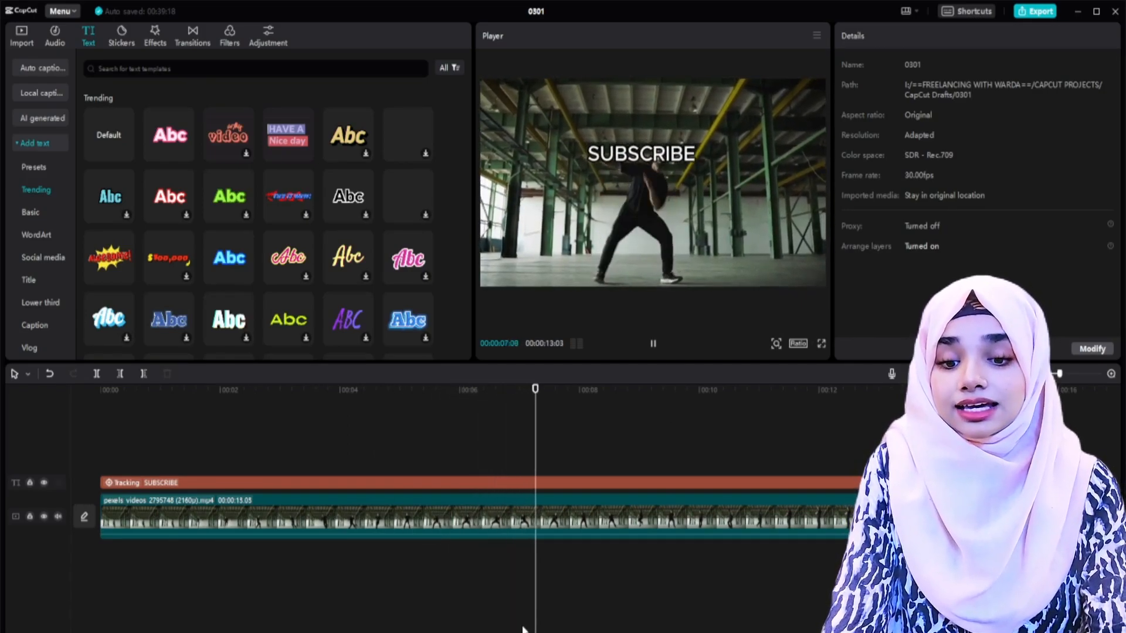
pyautogui.press('space')
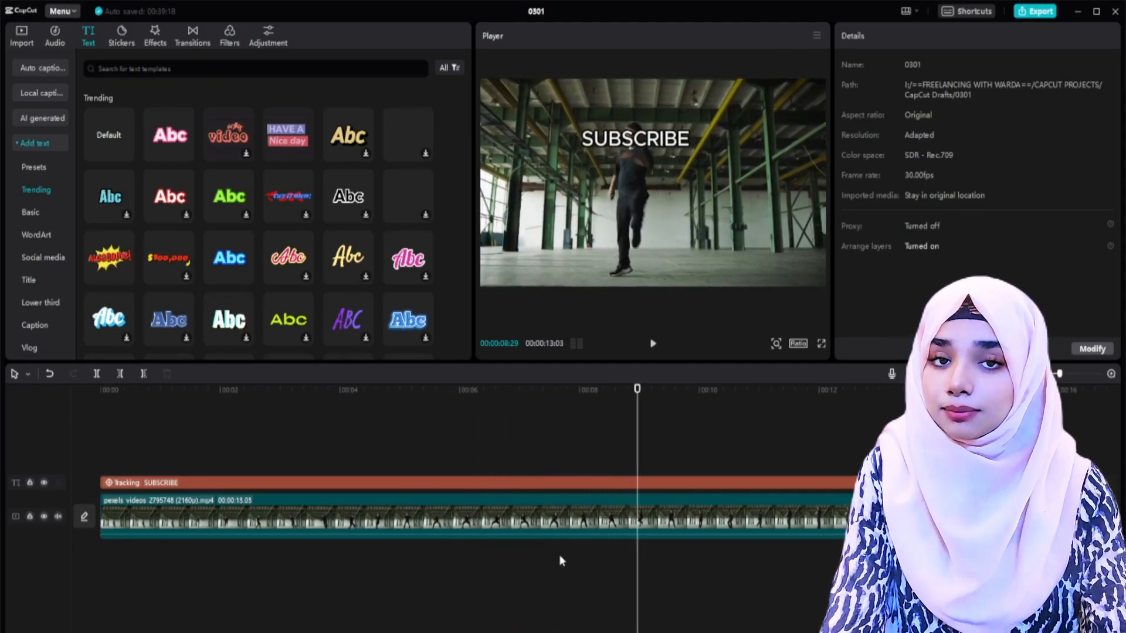
# Step: Replace the SUBSCRIBE text with the trending red down-arrow sticker, running from the start to the end of the dancer clip
pyautogui.click(538, 483)
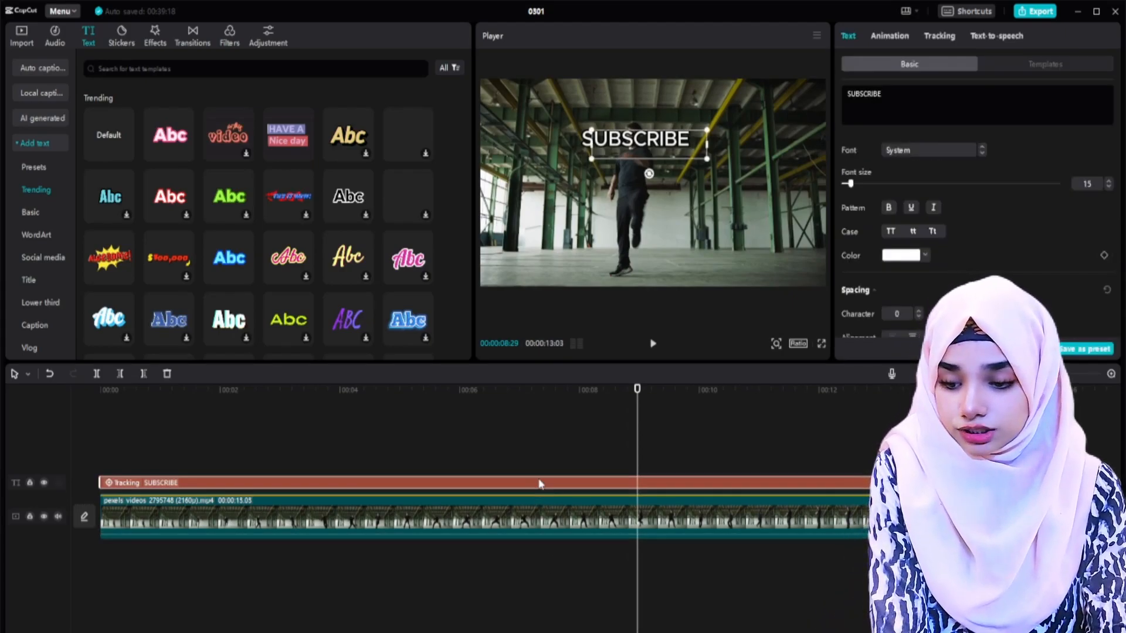
pyautogui.press('Delete')
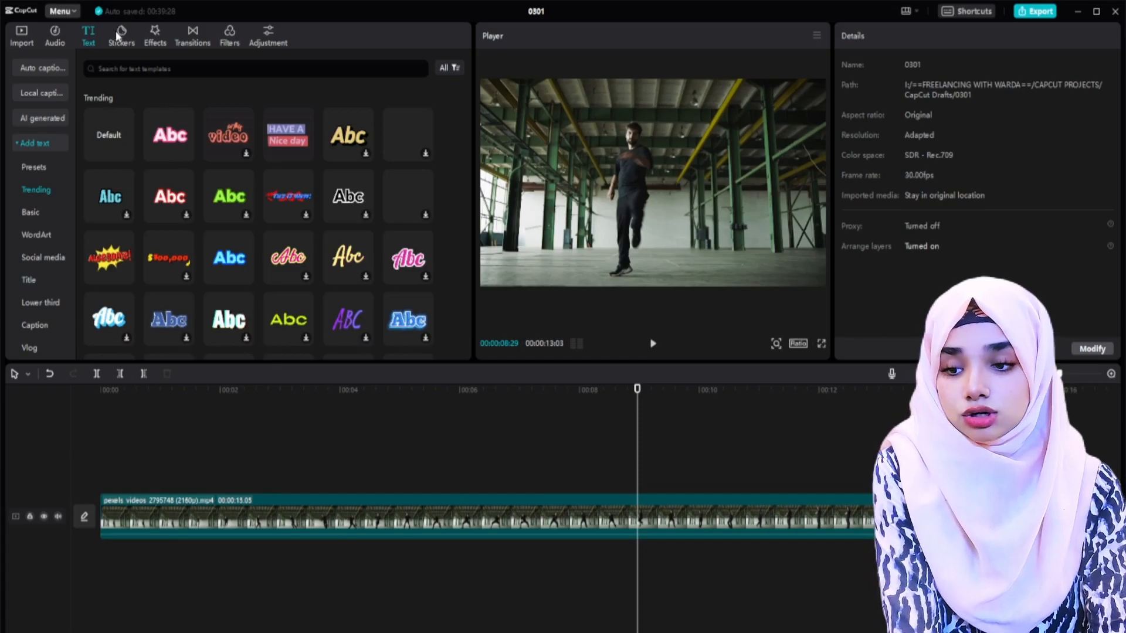
pyautogui.click(117, 32)
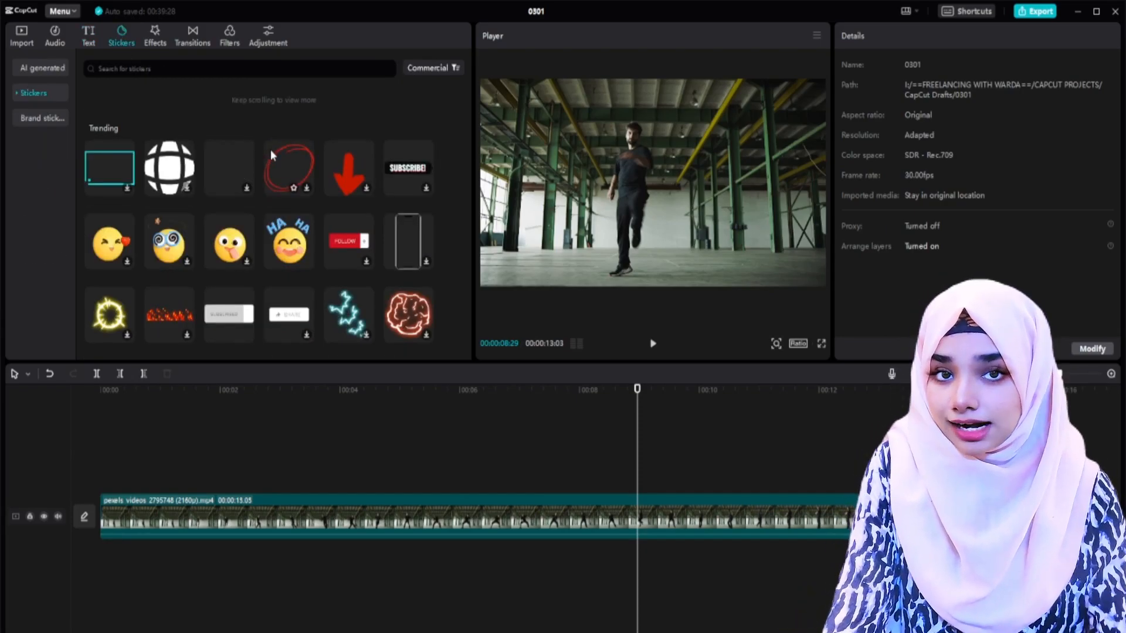
pyautogui.scroll(-1, 340, 155)
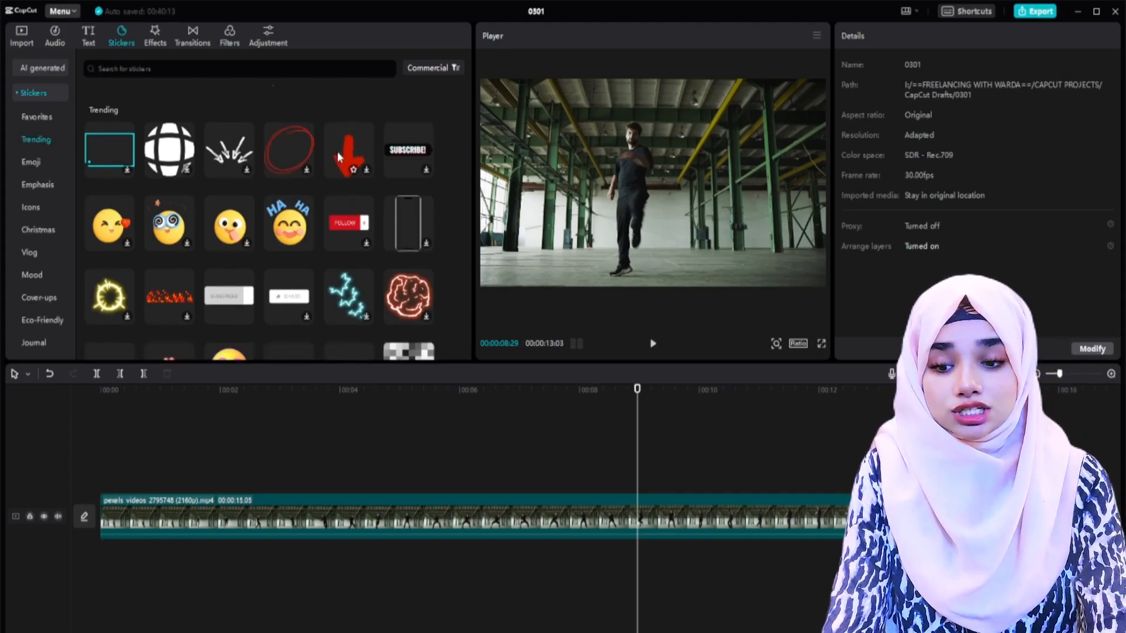
pyautogui.moveTo(337, 152); pyautogui.dragTo(103, 484)
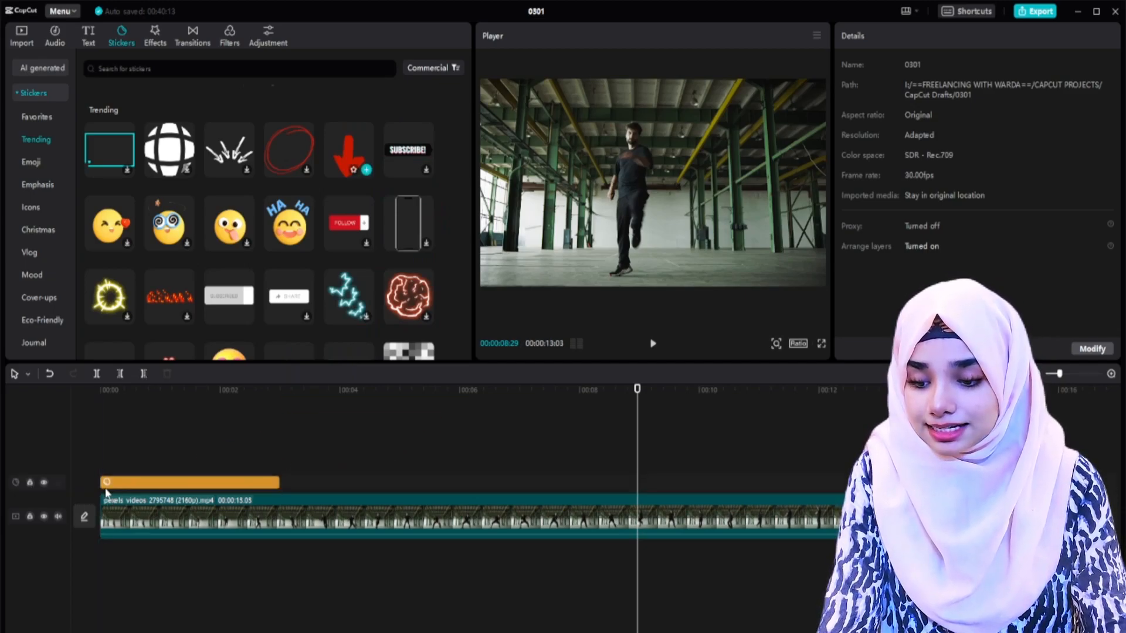
pyautogui.click(193, 478)
pyautogui.moveTo(280, 482); pyautogui.dragTo(883, 482)
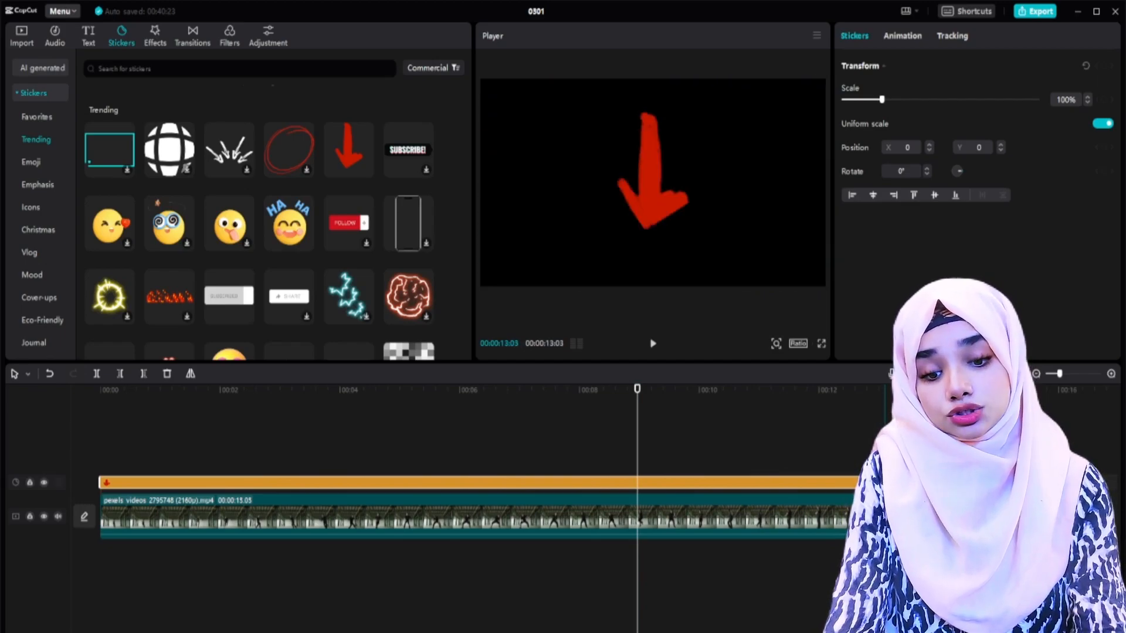
# Step: At the start of the clip, move the arrow sticker up beside the dancer and scale it to 47%
pyautogui.click(331, 458)
pyautogui.press('Home')
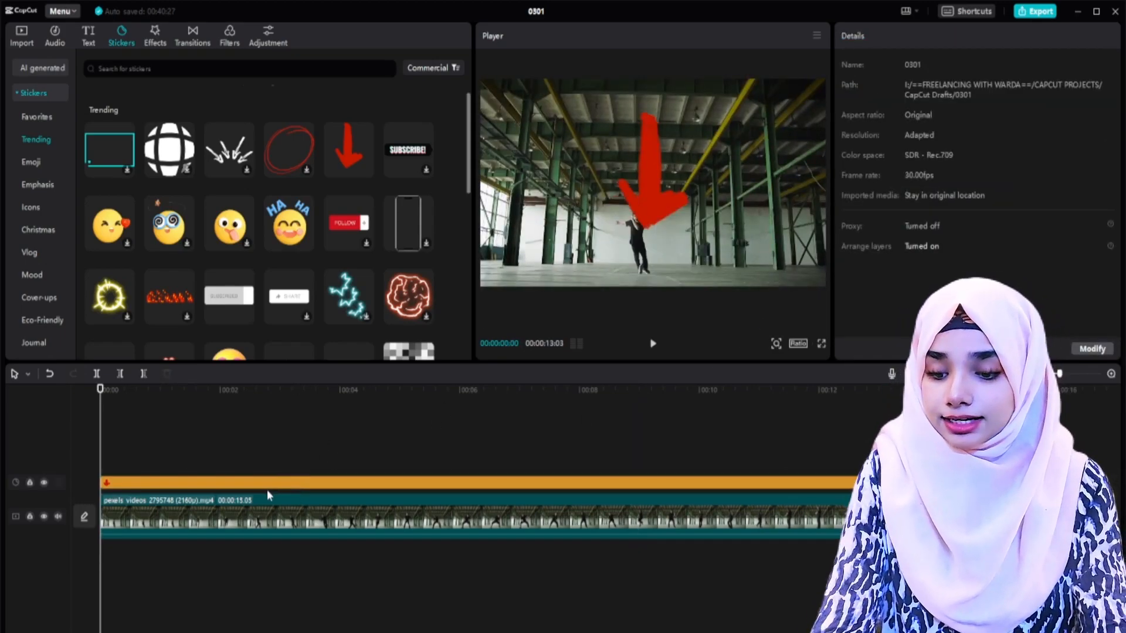
pyautogui.click(270, 484)
pyautogui.moveTo(658, 197); pyautogui.dragTo(741, 170)
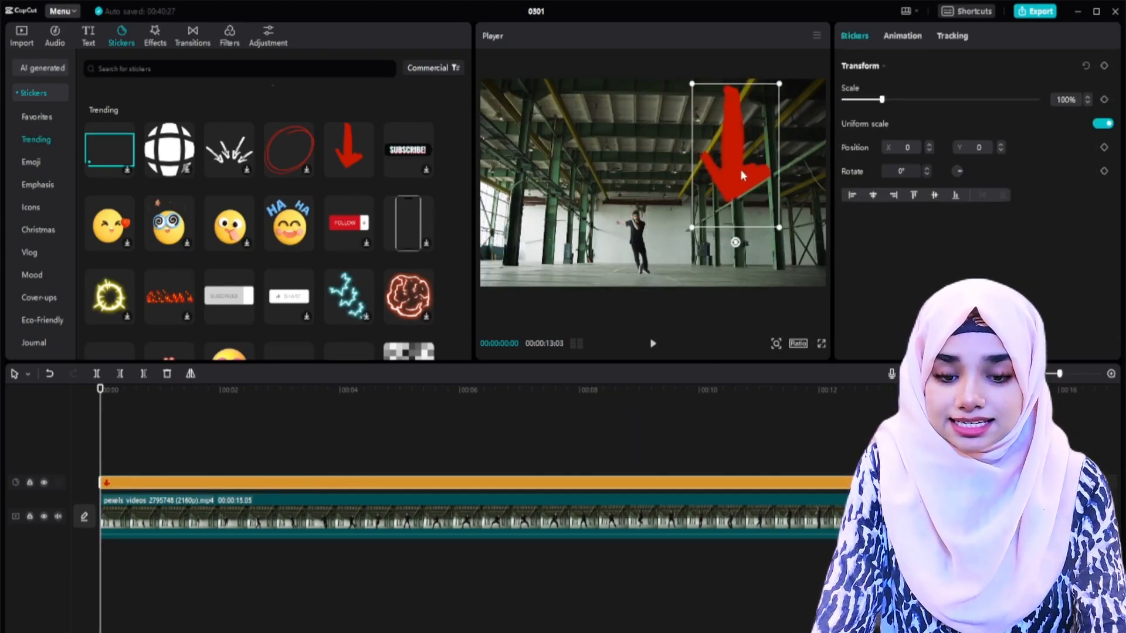
pyautogui.moveTo(699, 212); pyautogui.dragTo(715, 189)
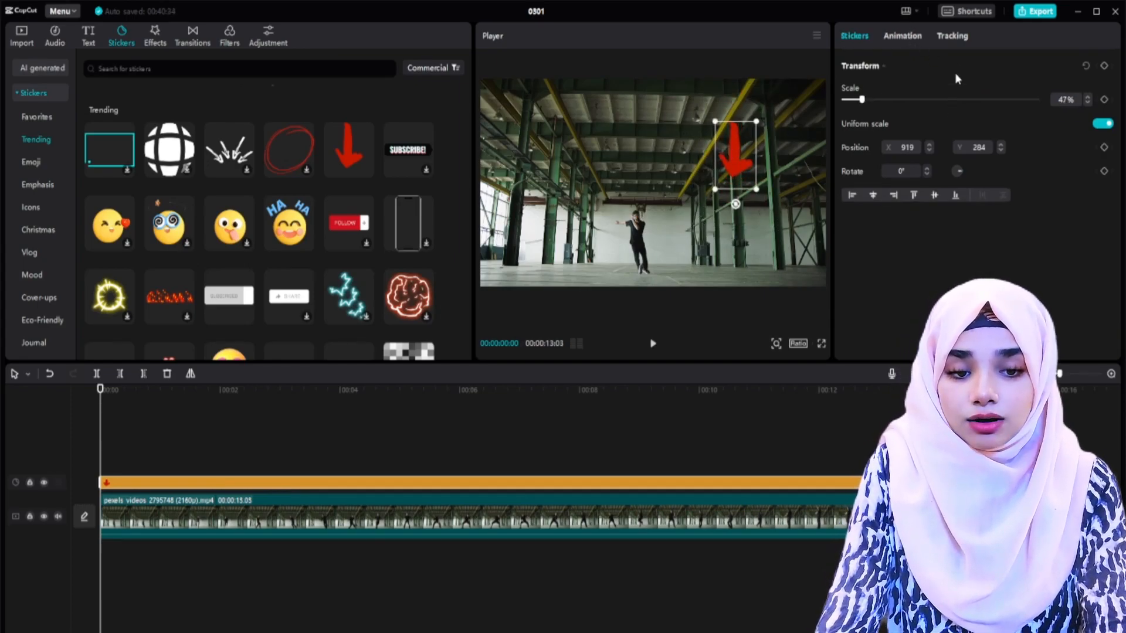
# Step: Turn on motion tracking for the arrow sticker and fit the enlarged tracking box around the dancer
pyautogui.click(955, 36)
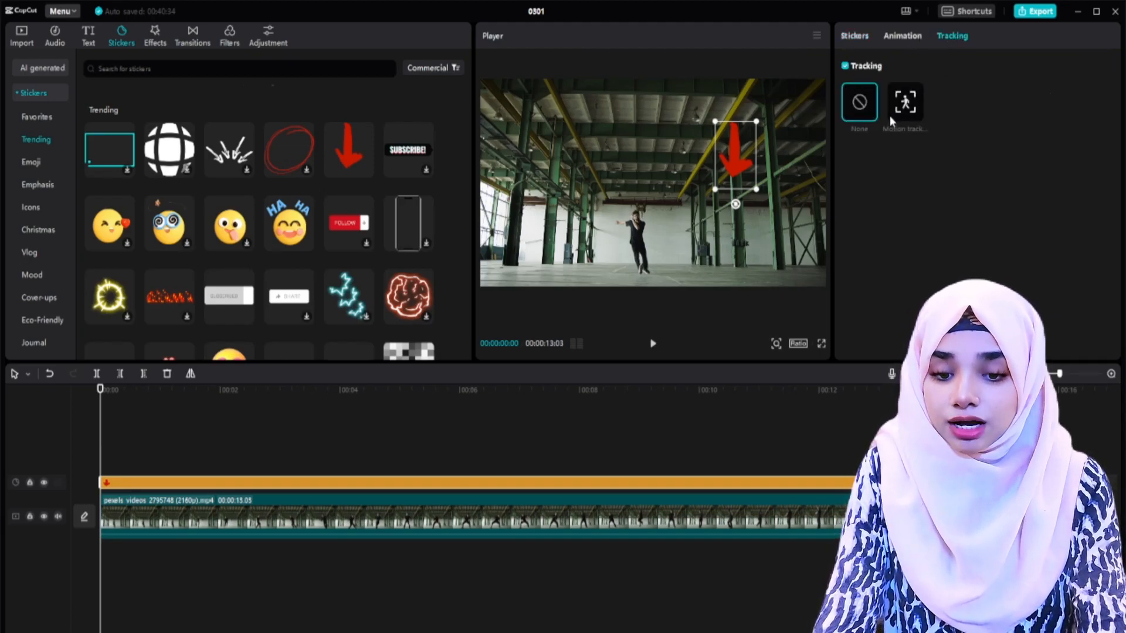
pyautogui.click(902, 105)
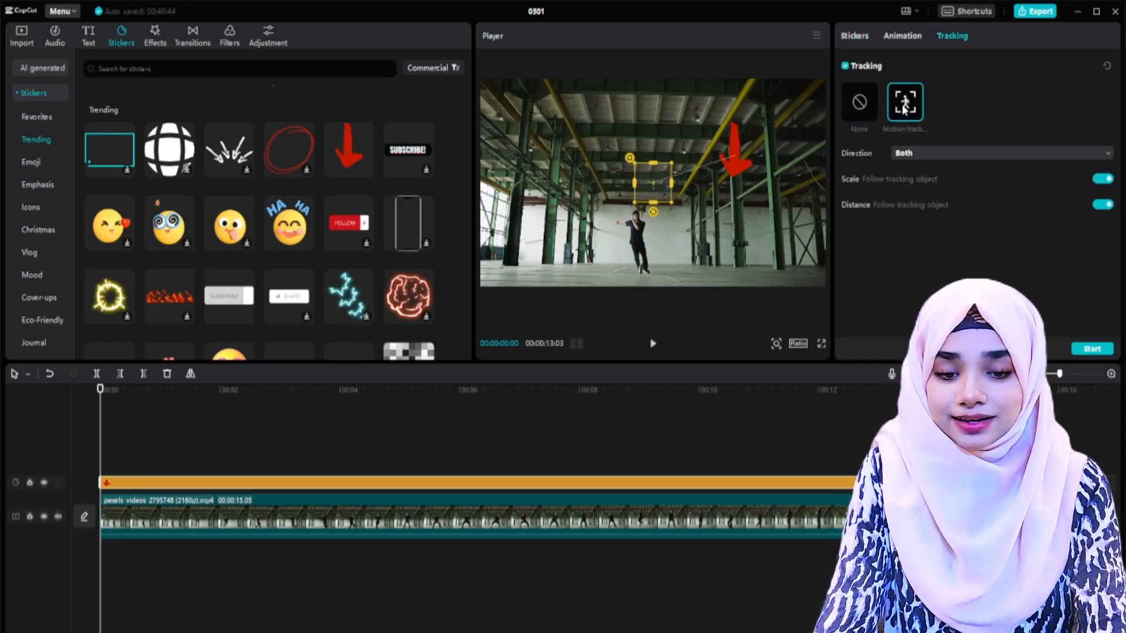
pyautogui.moveTo(653, 189); pyautogui.dragTo(640, 247)
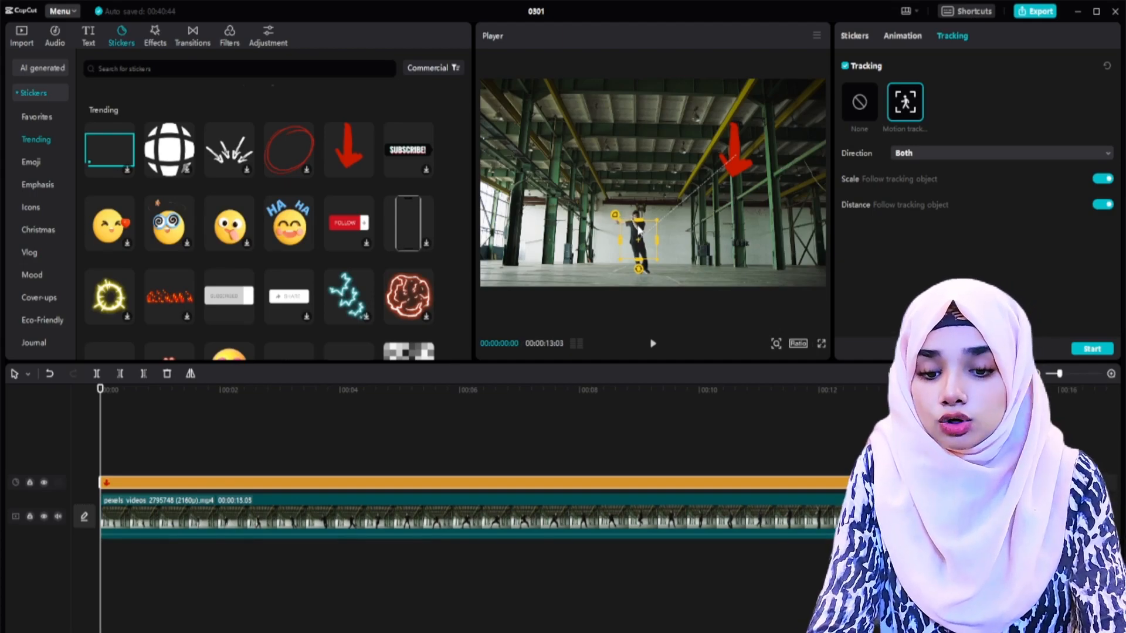
pyautogui.moveTo(639, 222); pyautogui.dragTo(638, 203)
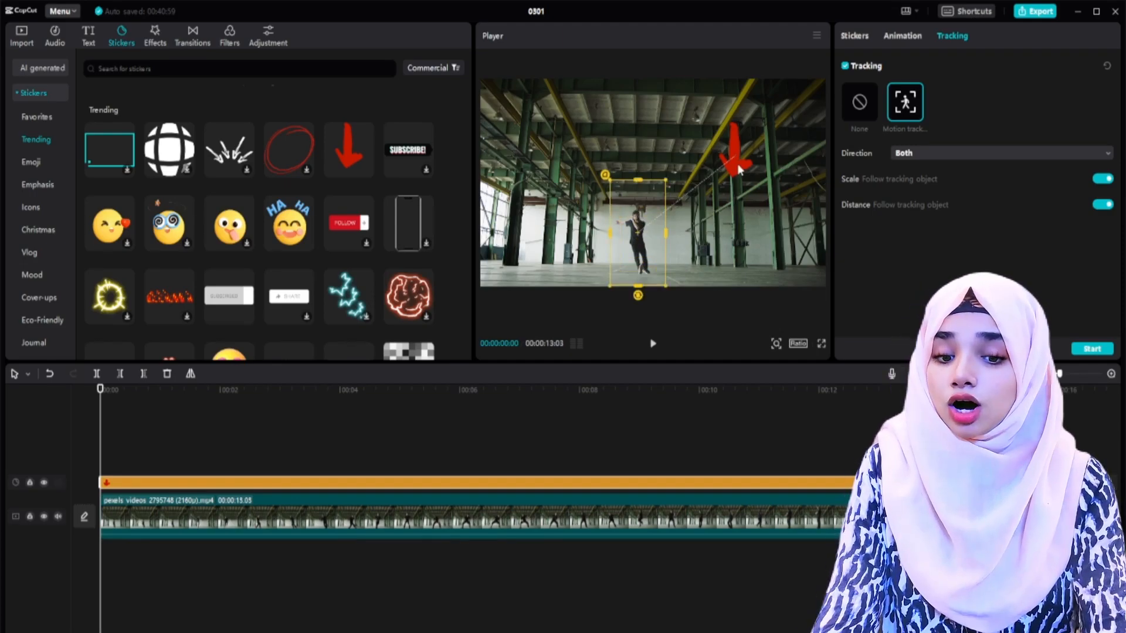
# Step: Rotate the arrow sticker diagonally and place it near the dancer so it points at him
pyautogui.click(731, 167)
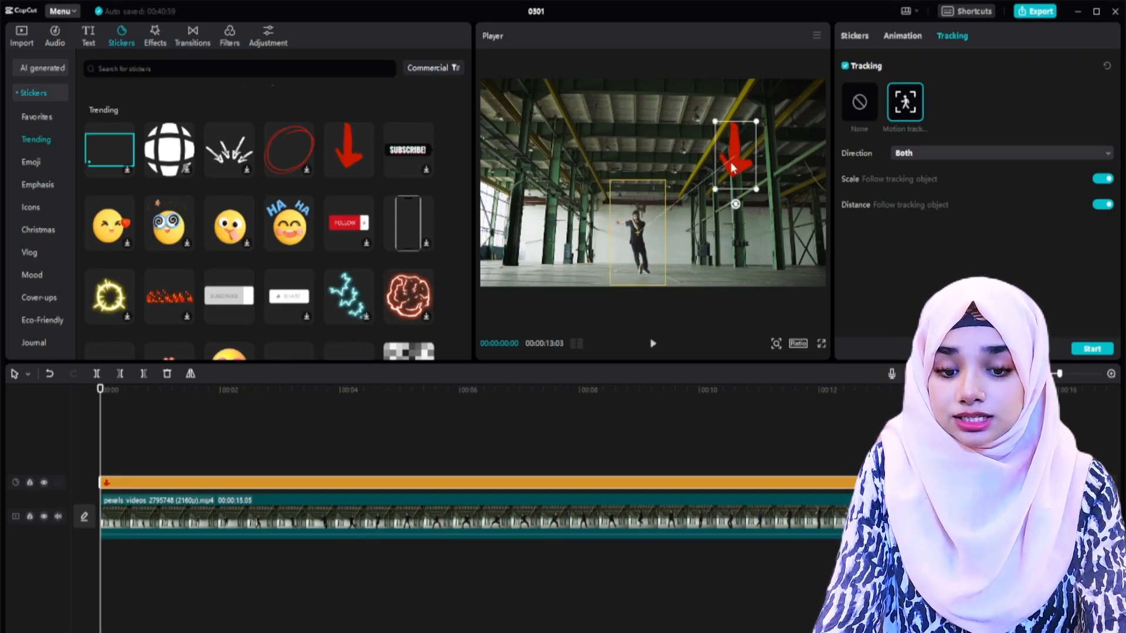
pyautogui.moveTo(740, 211); pyautogui.dragTo(707, 193)
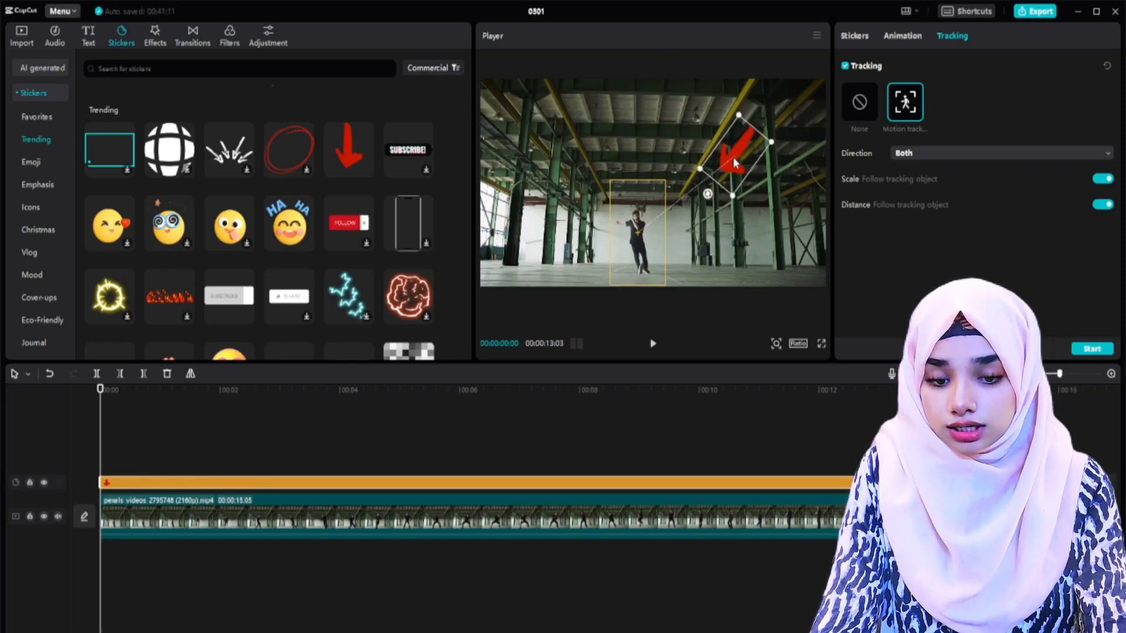
pyautogui.moveTo(733, 157); pyautogui.dragTo(758, 136)
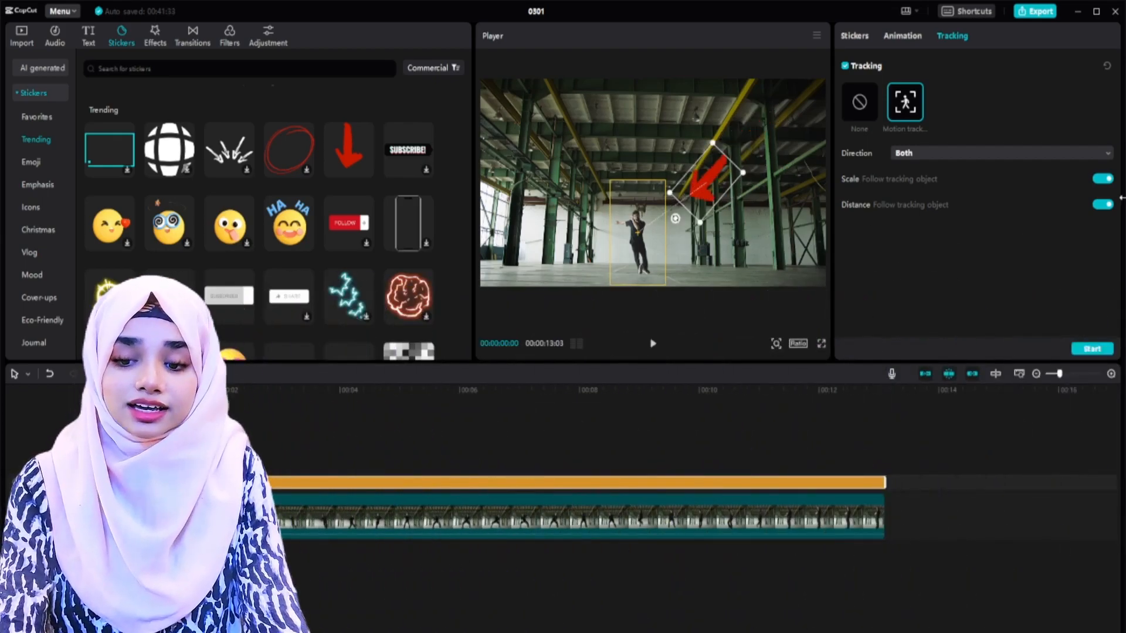
# Step: Disable Scale and Distance following for the arrow sticker and run the motion tracking
pyautogui.click(1102, 179)
pyautogui.click(1103, 205)
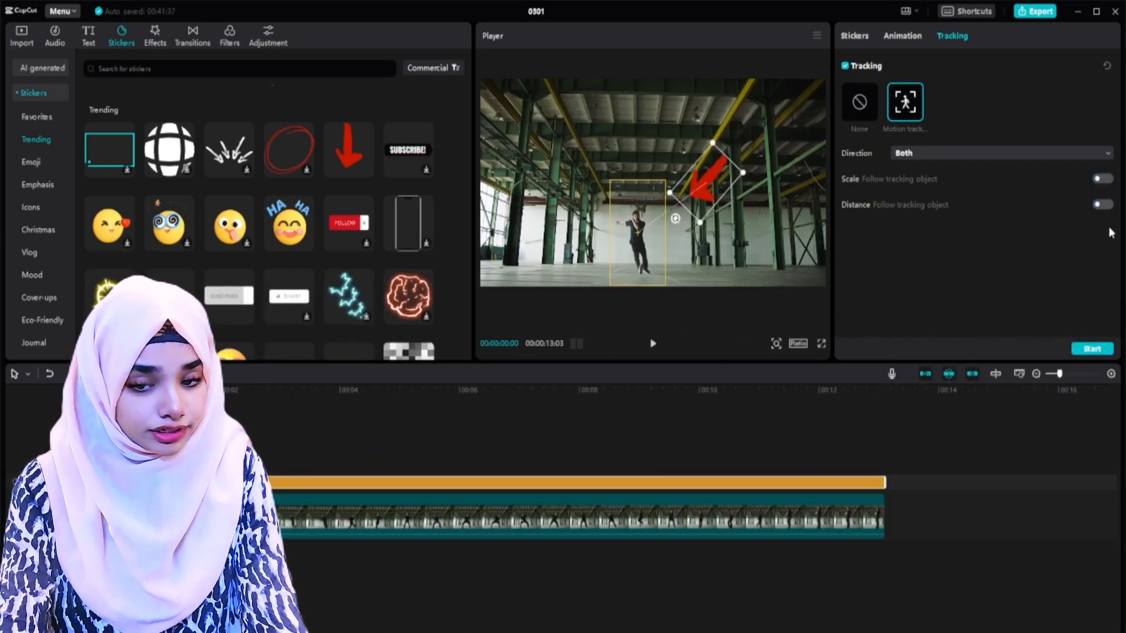
pyautogui.click(1093, 349)
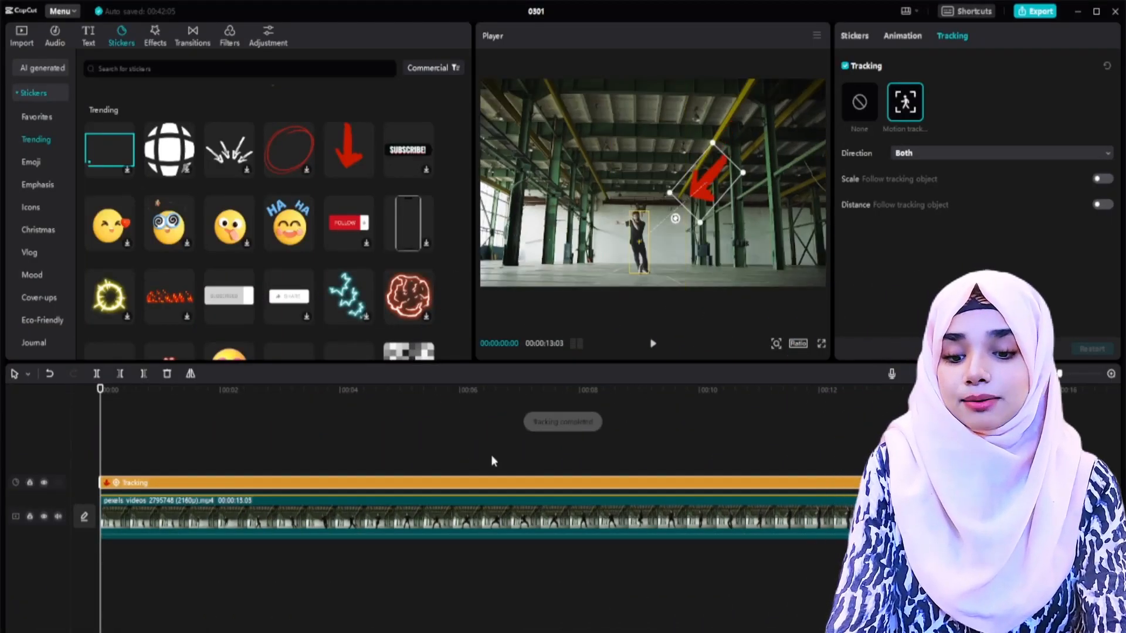
# Step: Play back the tracked arrow sticker to check how it follows the dancer, and return to the start
pyautogui.click(178, 452)
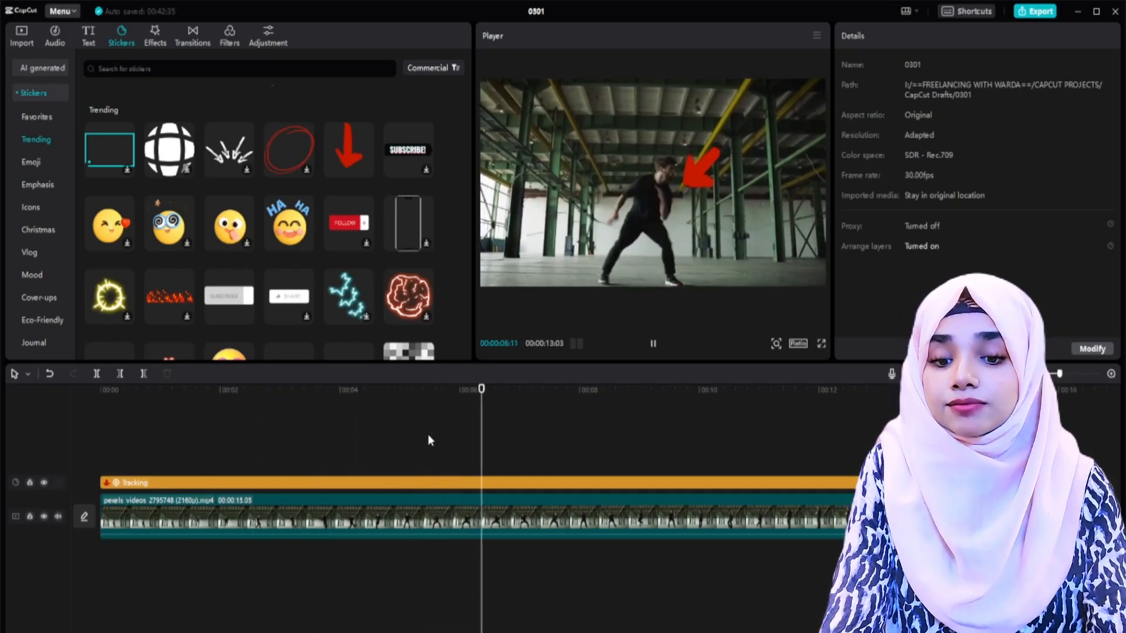
pyautogui.press('space')
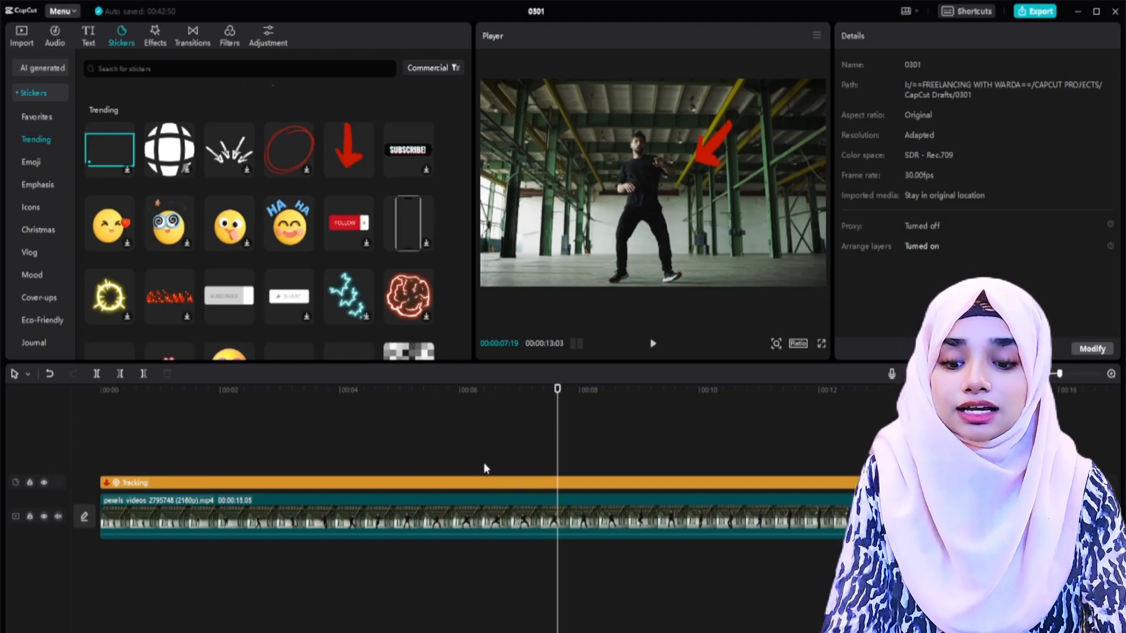
pyautogui.click(491, 448)
pyautogui.press('Home')
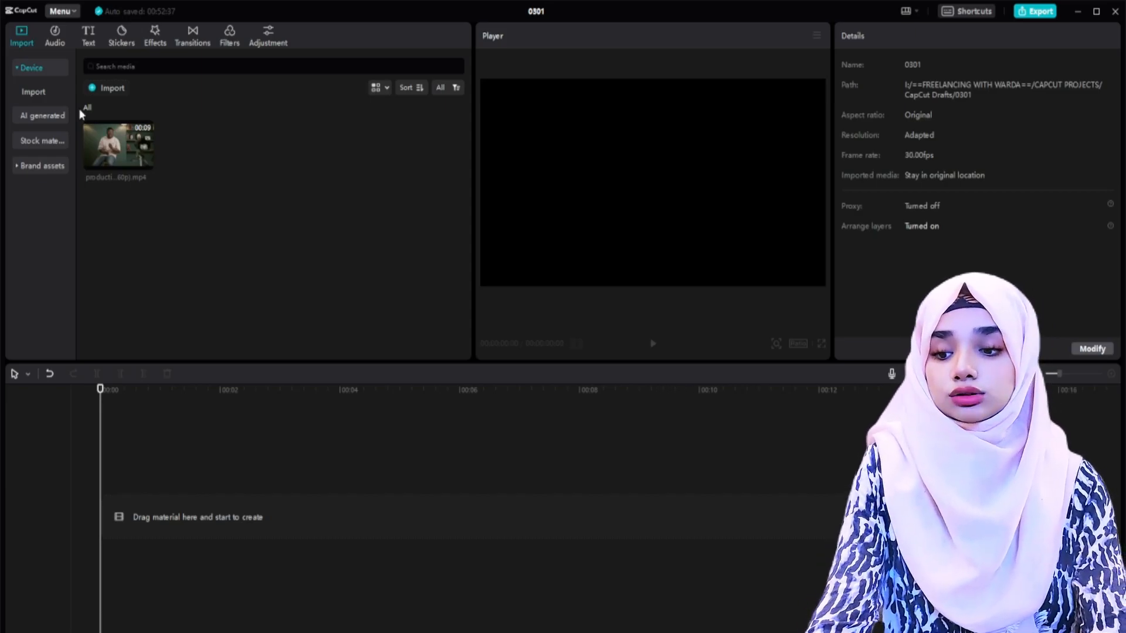
# Step: Add the imported clip of the seated man to the empty timeline and go to 00:00:01:28
pyautogui.moveTo(145, 160); pyautogui.dragTo(151, 503)
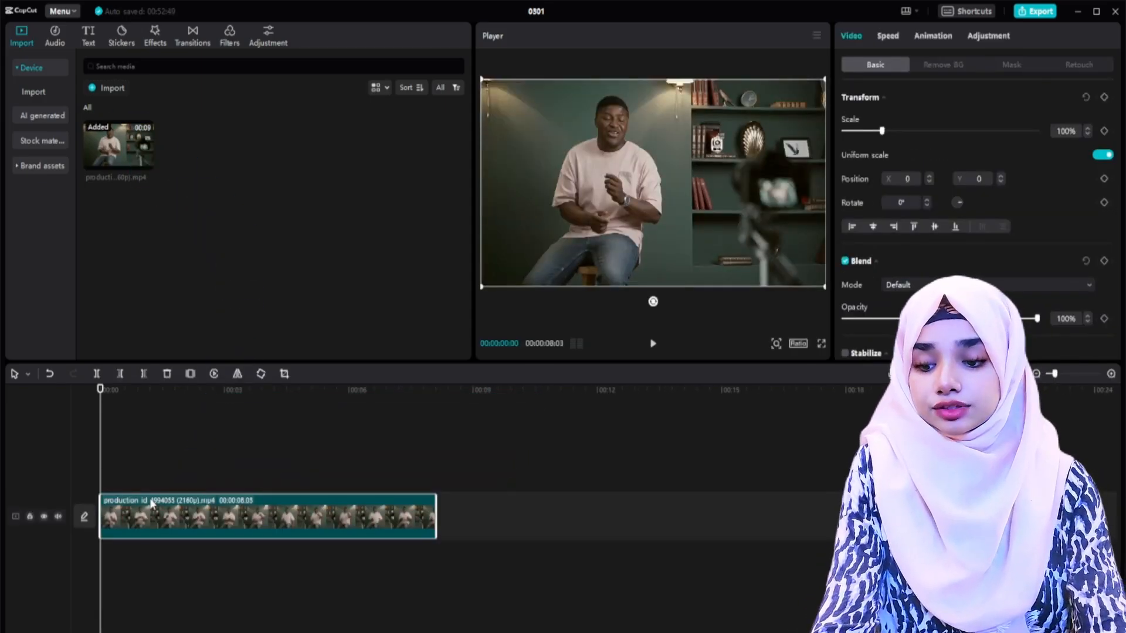
pyautogui.click(181, 463)
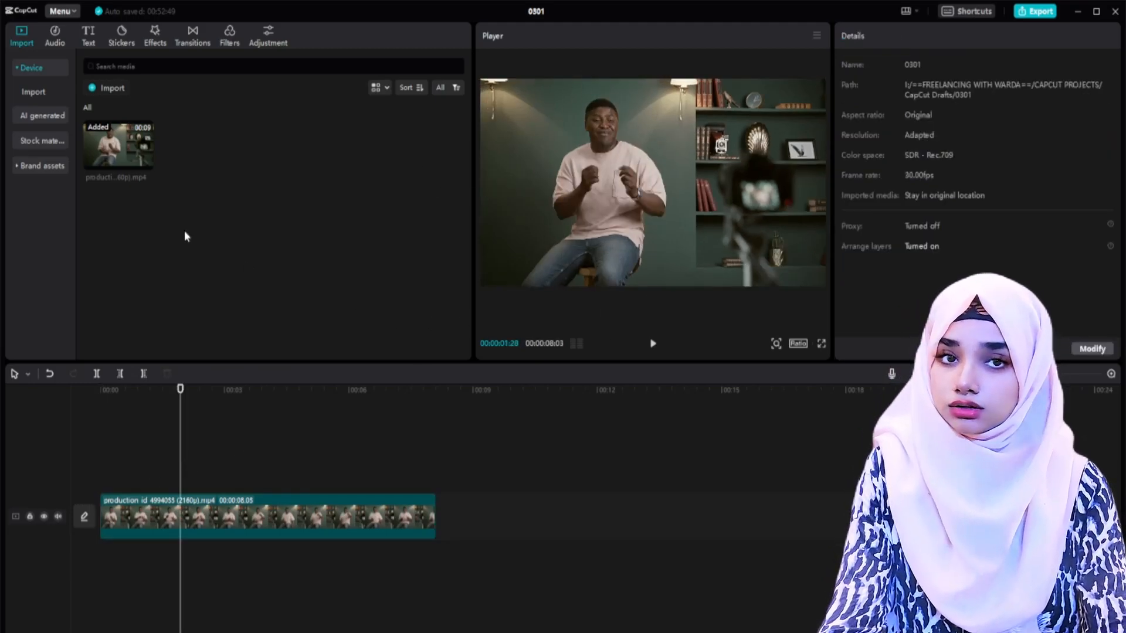
# Step: Apply the Face Mosaic effect from the trending body effects to the seated man's clip
pyautogui.click(154, 35)
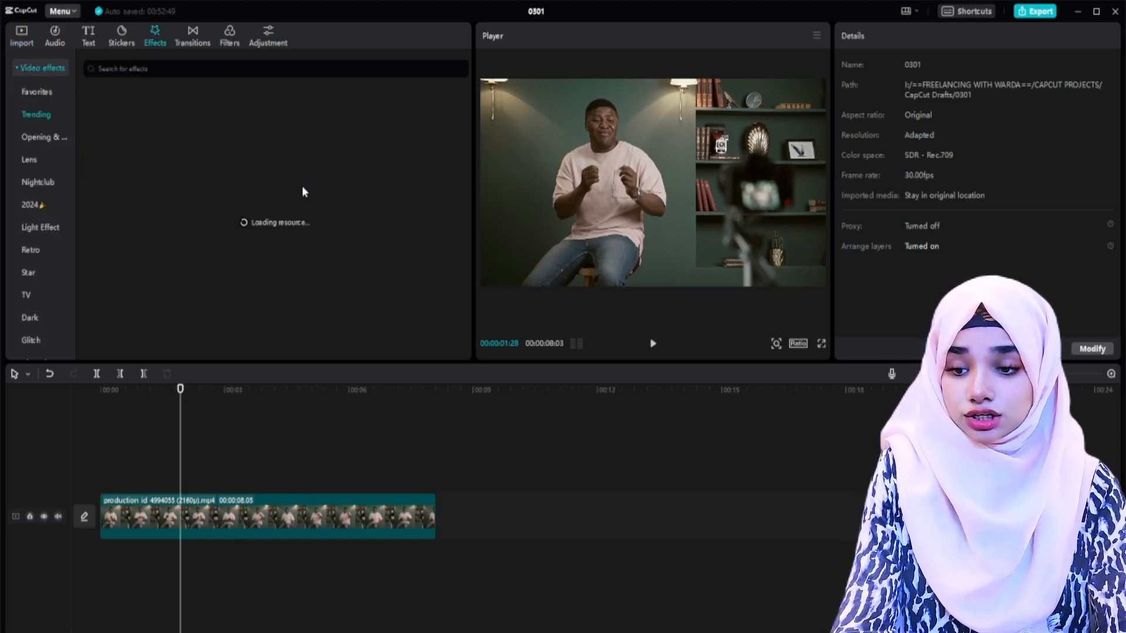
pyautogui.click(44, 66)
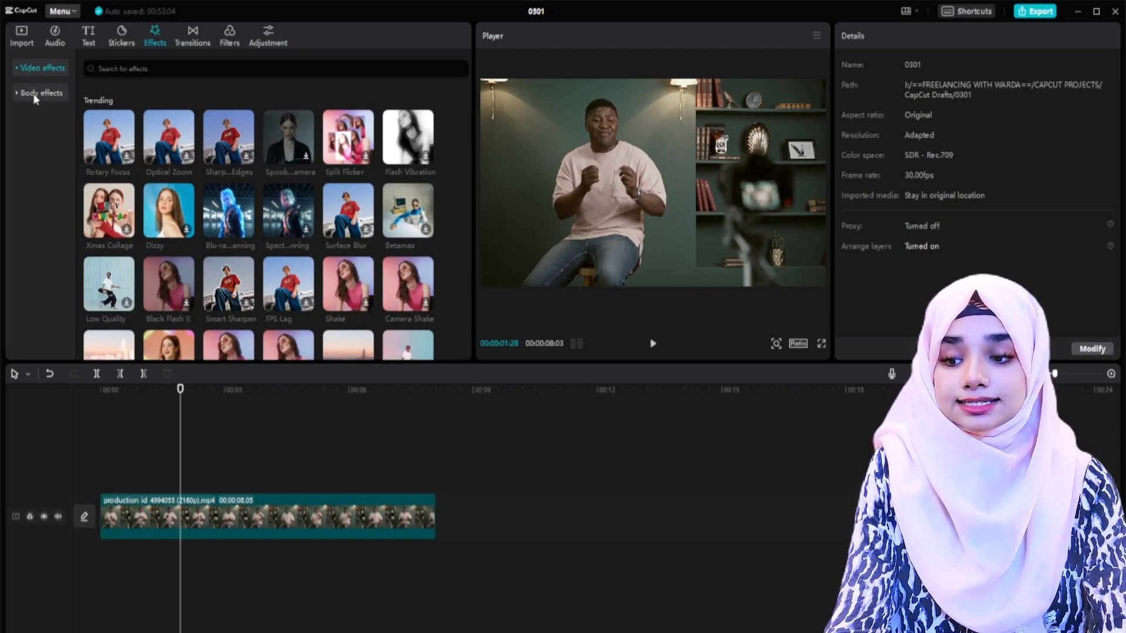
pyautogui.click(38, 93)
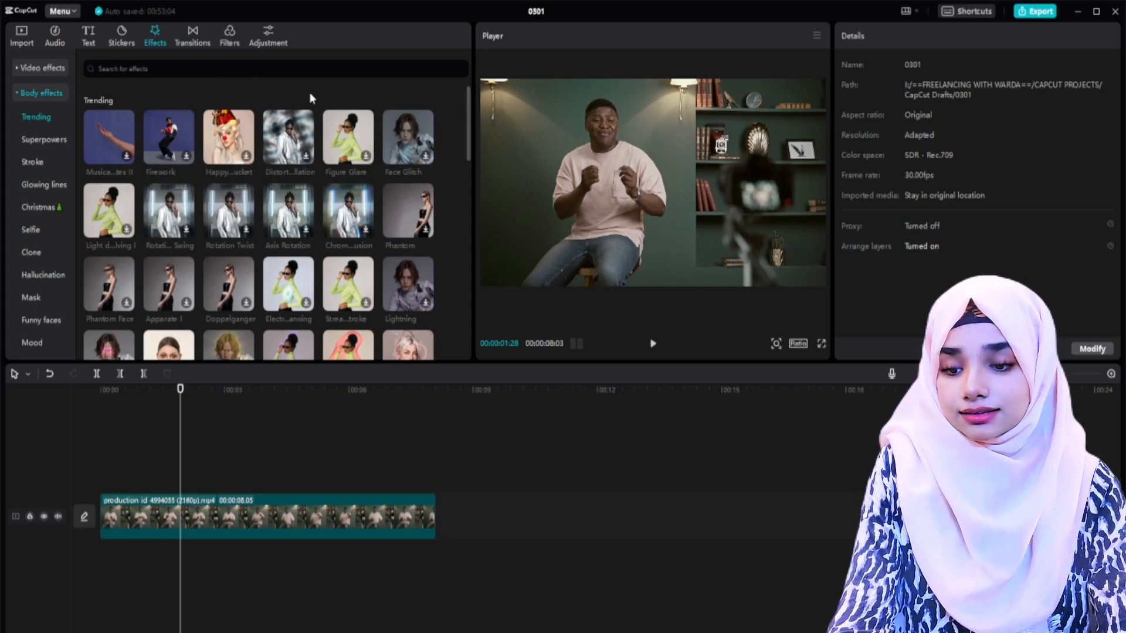
pyautogui.scroll(-3, 296, 234)
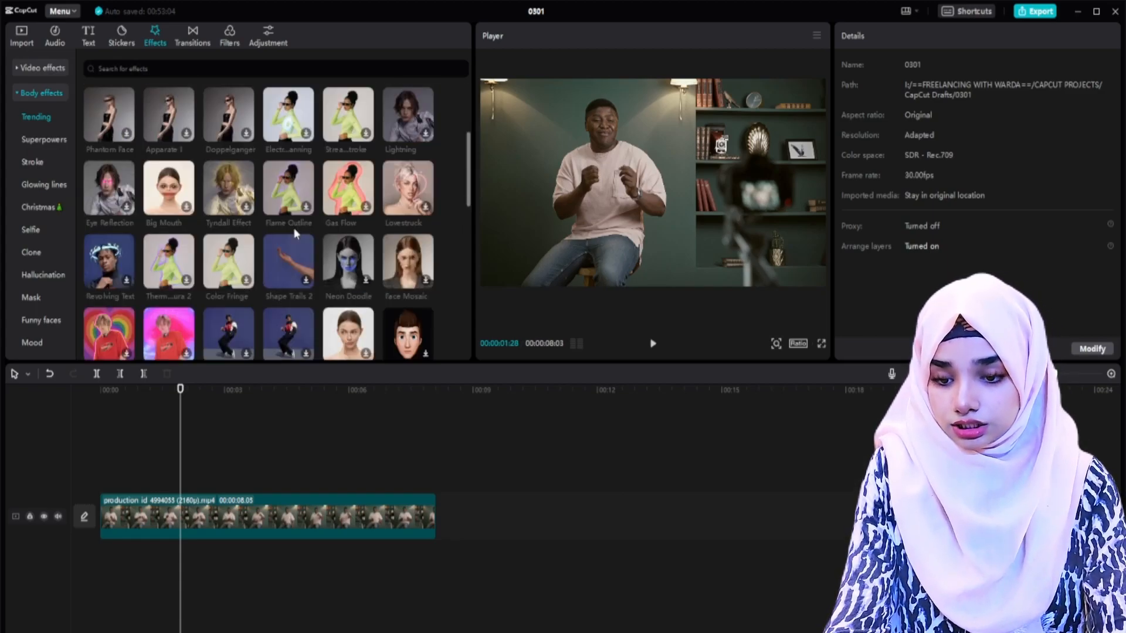
pyautogui.scroll(-1, 297, 233)
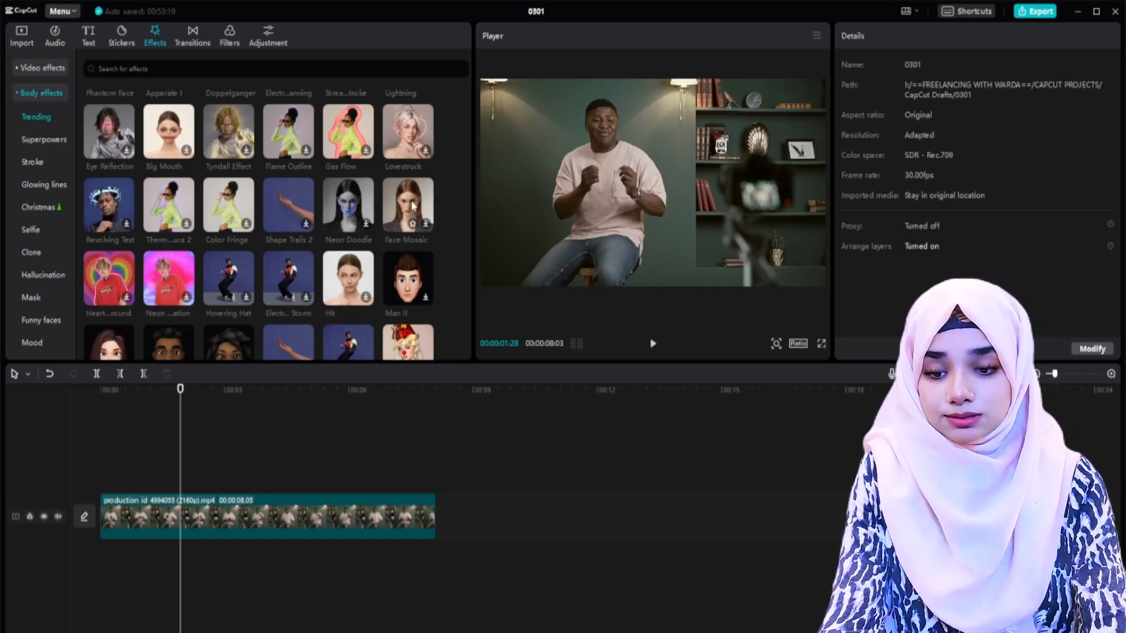
pyautogui.moveTo(410, 208); pyautogui.dragTo(120, 504)
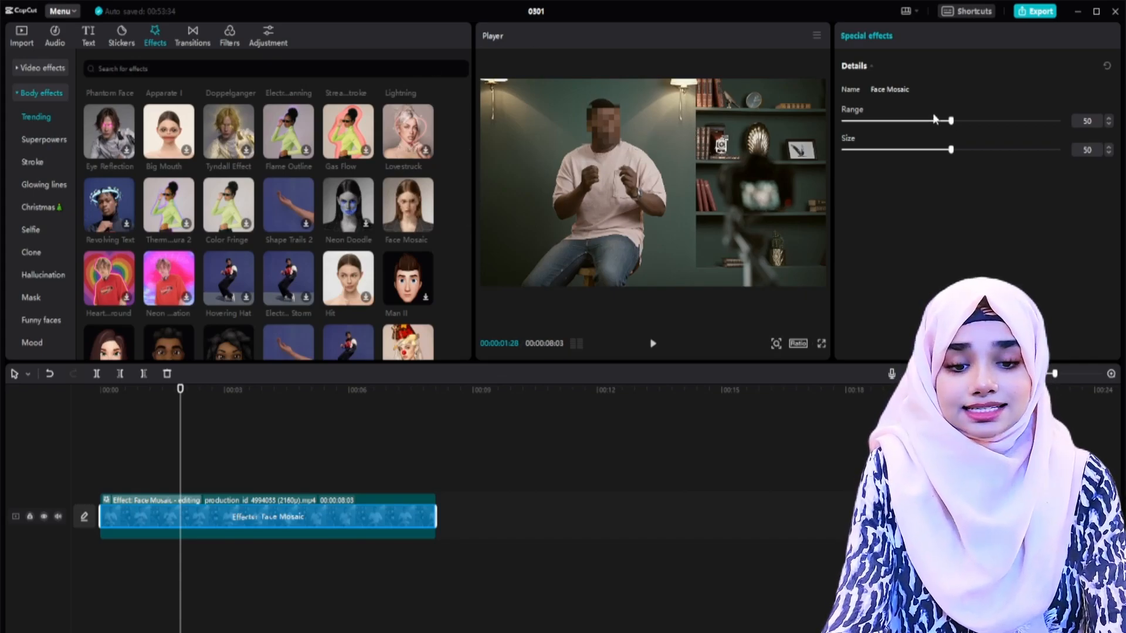
# Step: Set the Face Mosaic effect's range to 48 and its size to 42
pyautogui.moveTo(973, 122); pyautogui.dragTo(934, 134)
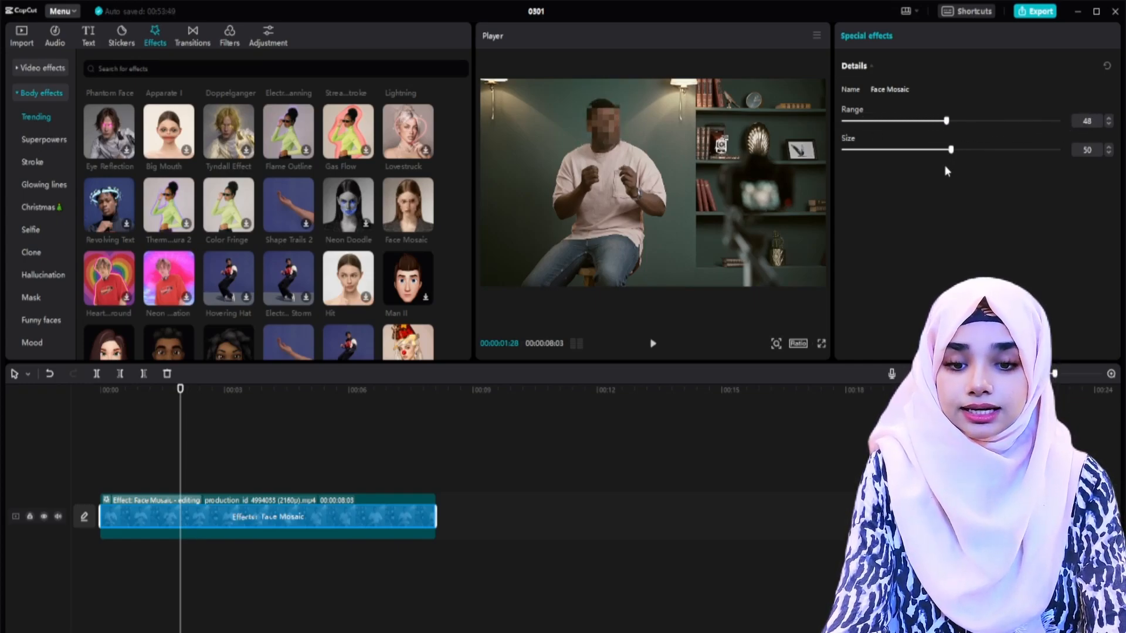
pyautogui.moveTo(952, 153)
pyautogui.mouseDown()
pyautogui.moveTo(1042, 150)
pyautogui.moveTo(831, 165)
pyautogui.moveTo(1057, 154)
pyautogui.moveTo(934, 160)
pyautogui.mouseUp()
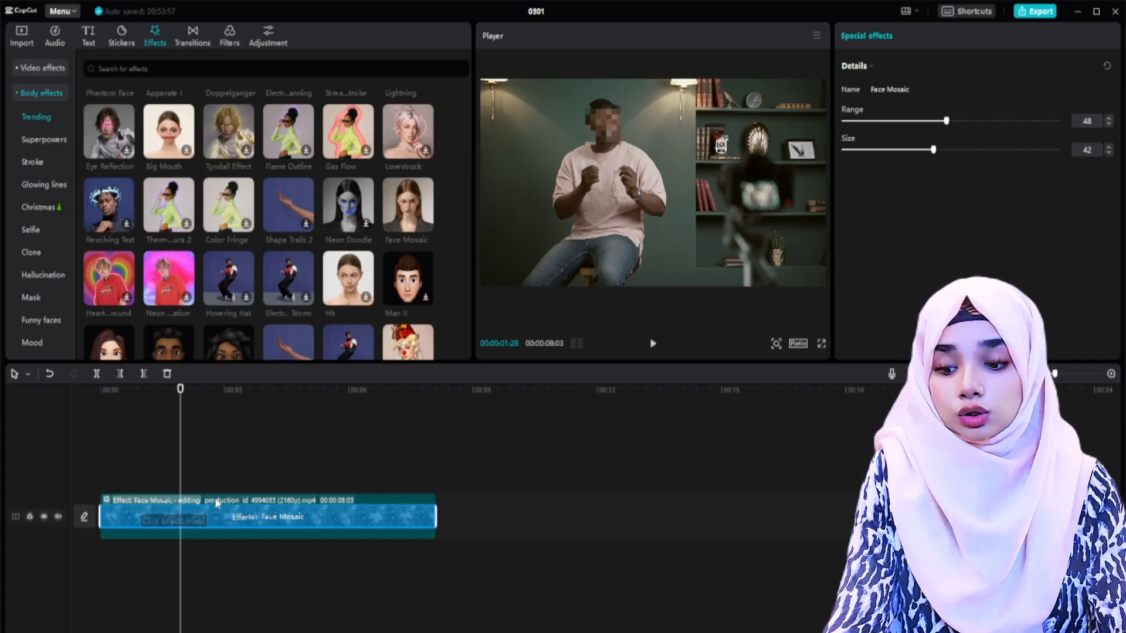
# Step: Delete the Face Mosaic effect from the seated man's clip and search the video effects for "blur"
pyautogui.press('Delete')
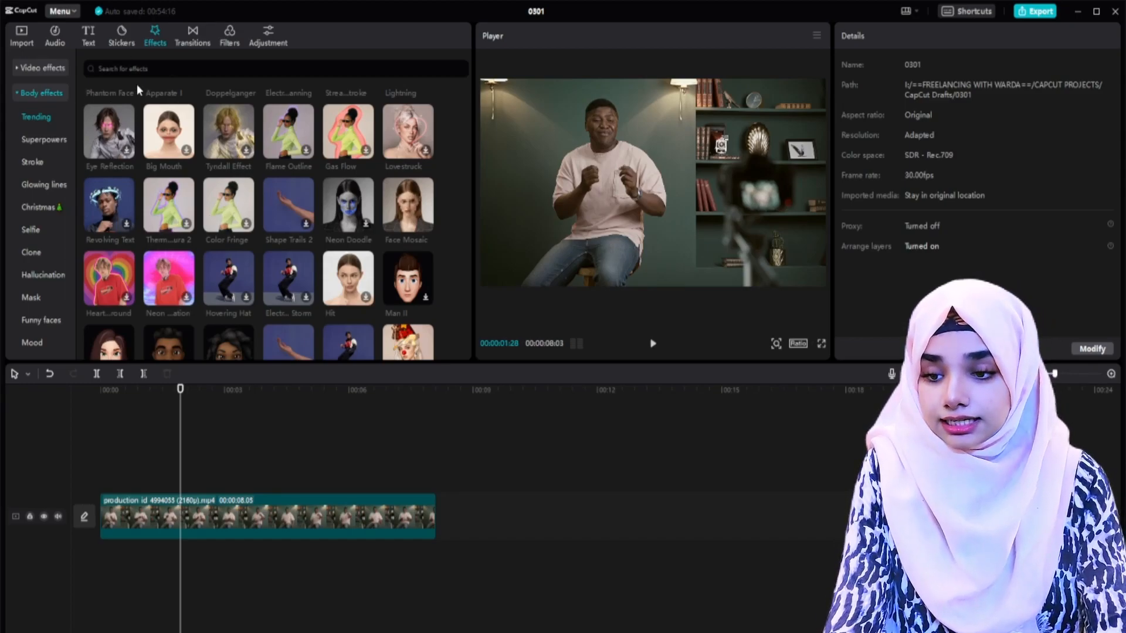
pyautogui.click(44, 68)
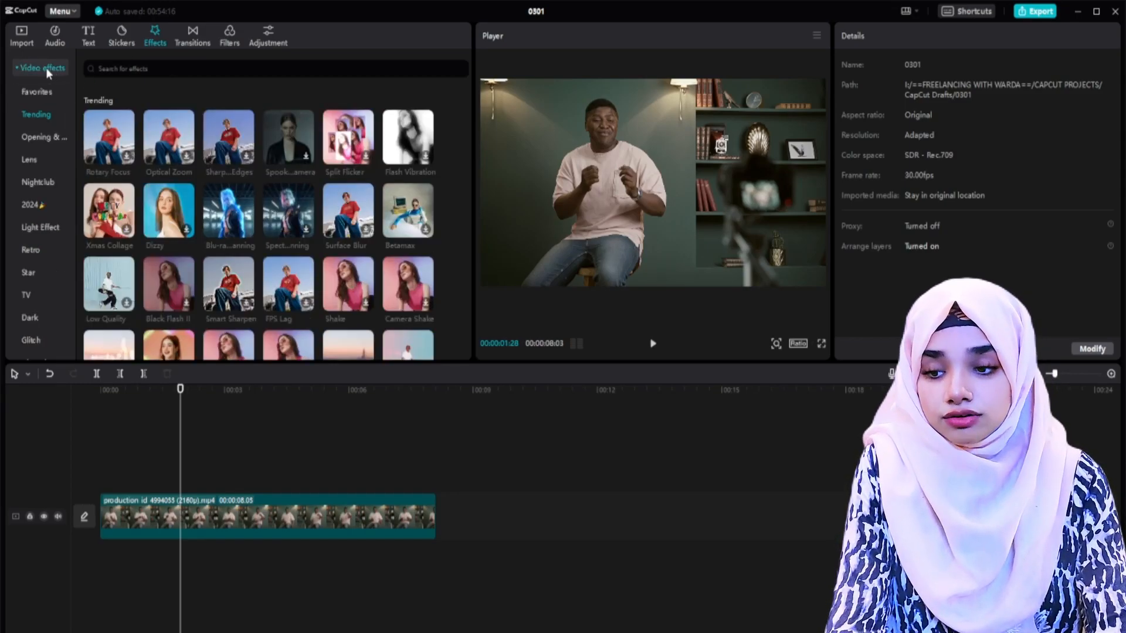
pyautogui.click(131, 69)
pyautogui.write('blur')
pyautogui.press('Return')
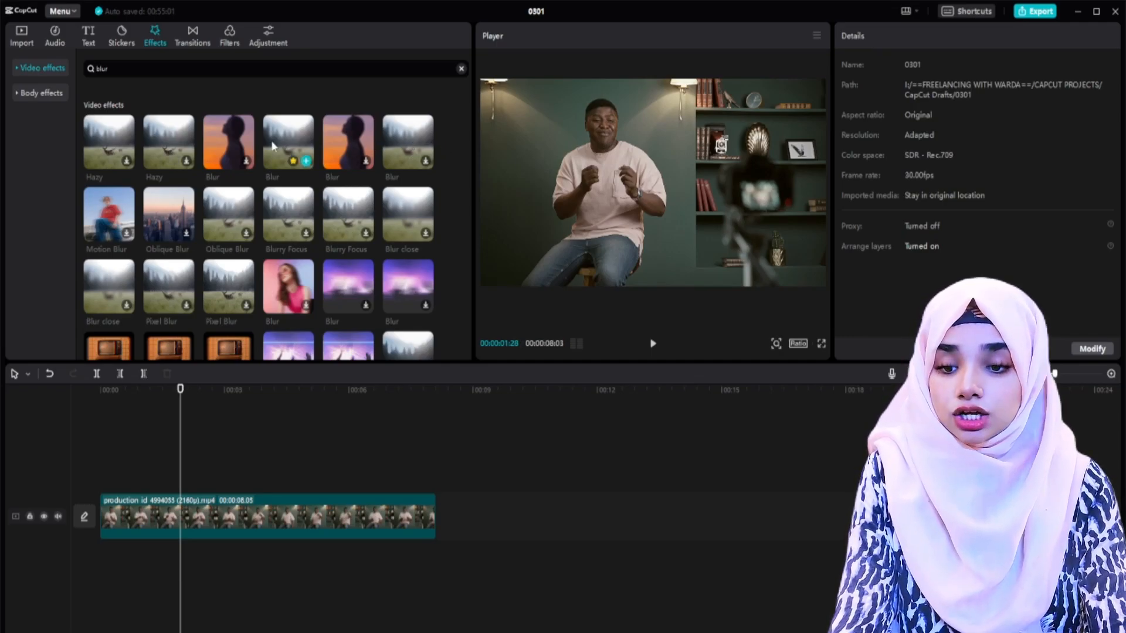
# Step: Apply the Blur video effect to the seated man's clip, increase its strength, and play back the clip
pyautogui.moveTo(280, 135); pyautogui.dragTo(130, 514)
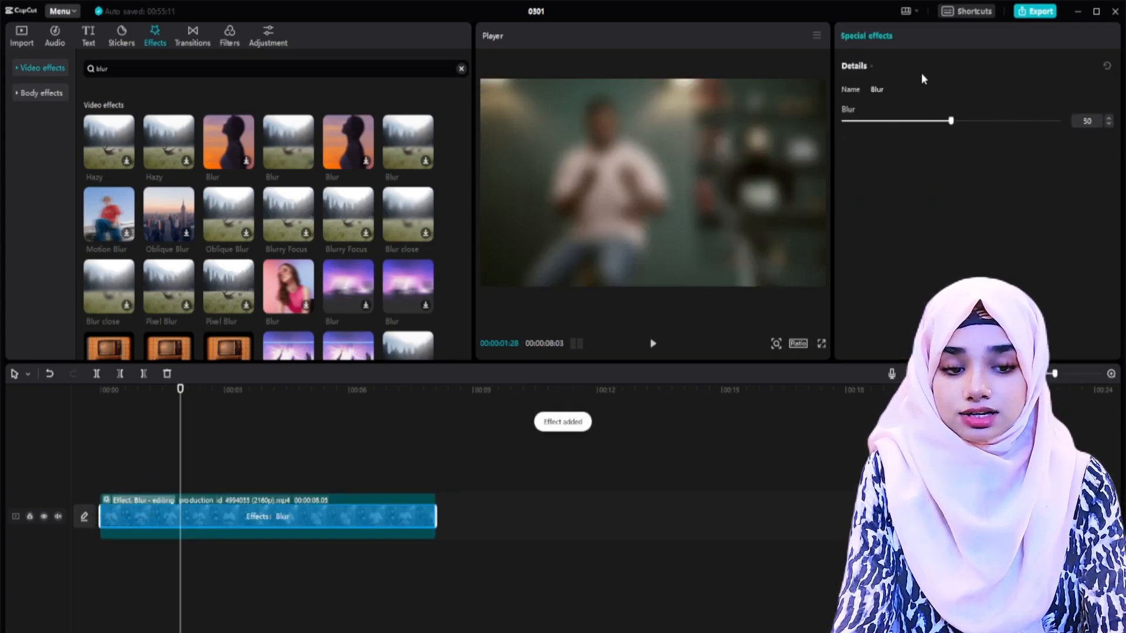
pyautogui.moveTo(950, 121); pyautogui.dragTo(984, 128)
pyautogui.click(152, 463)
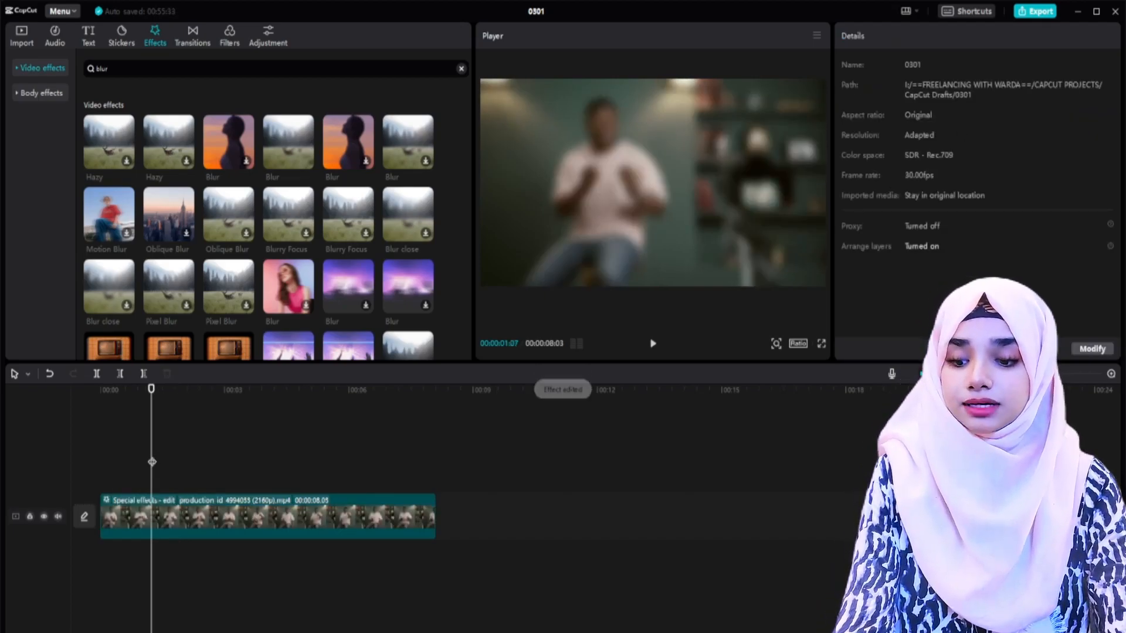
pyautogui.press('space')
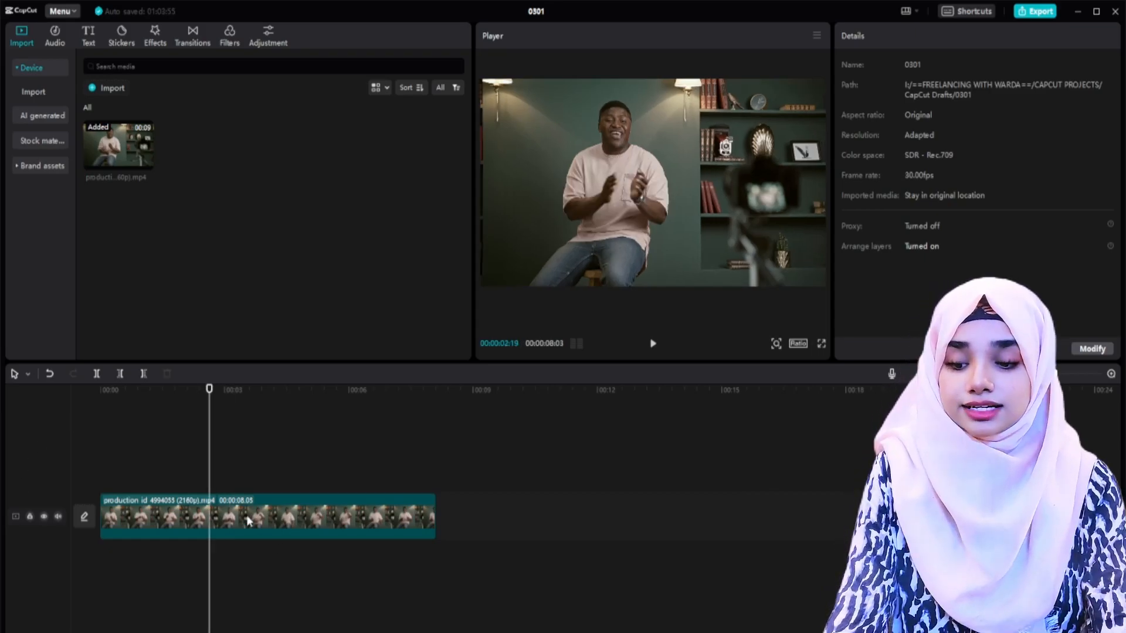
# Step: Apply the Blur video effect to the unblurred clip of the seated man and raise its strength above the default
pyautogui.click(236, 515)
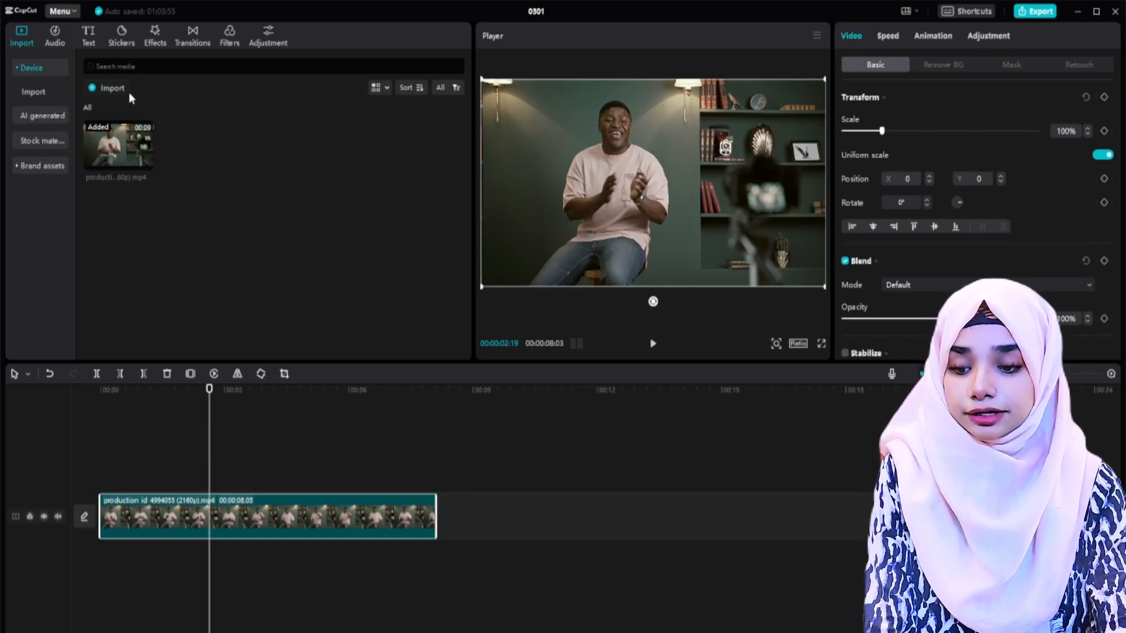
pyautogui.click(152, 33)
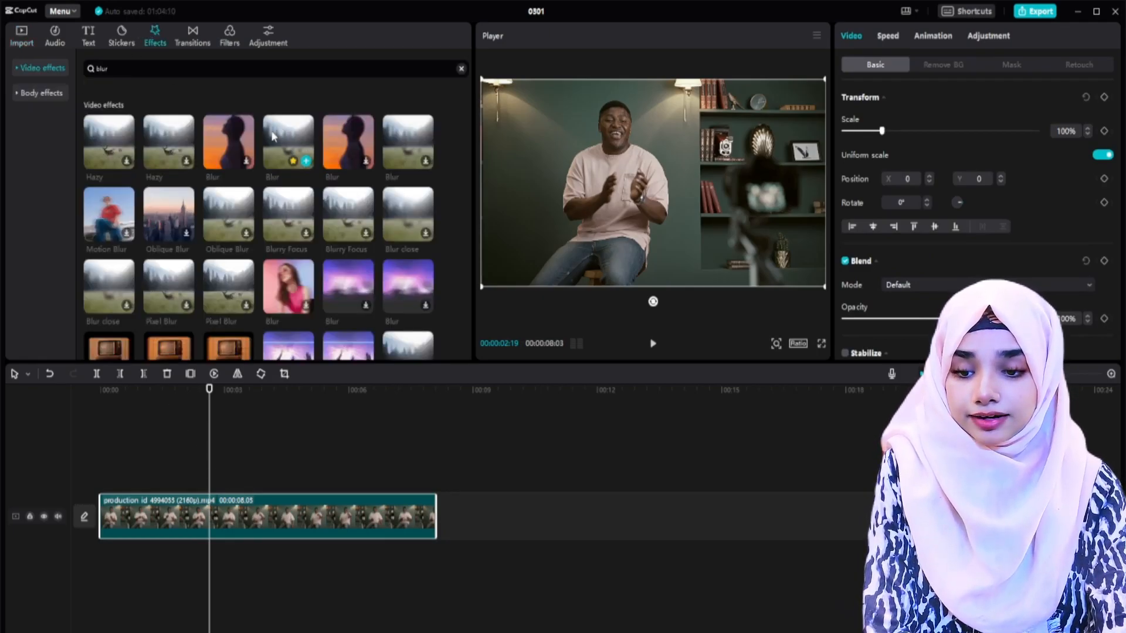
pyautogui.moveTo(298, 157); pyautogui.dragTo(133, 528)
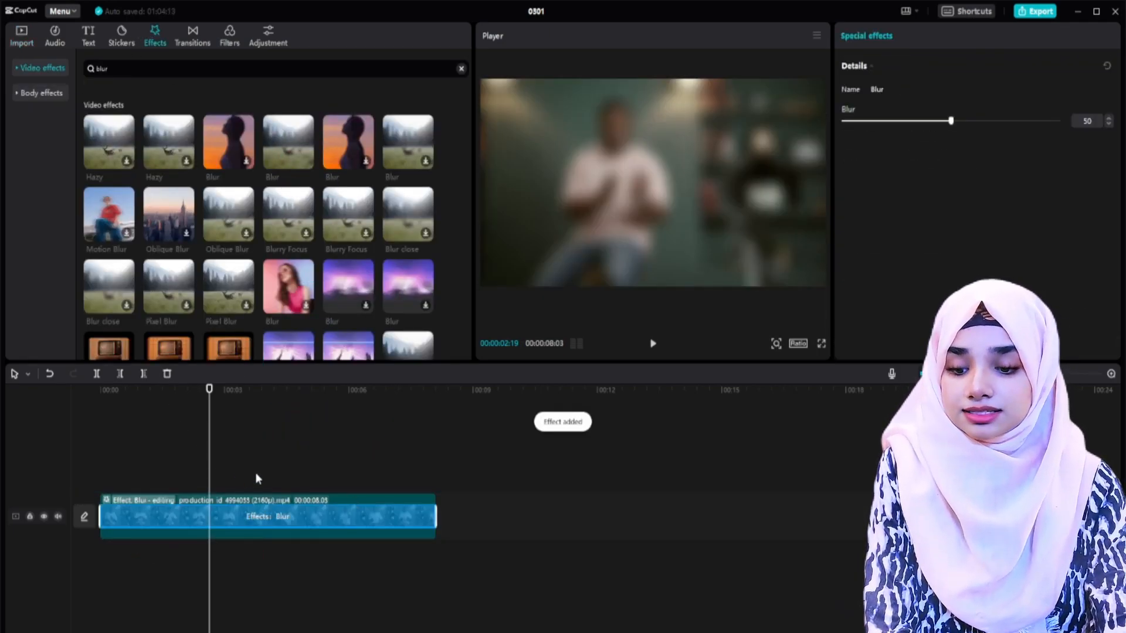
pyautogui.moveTo(951, 124); pyautogui.dragTo(987, 122)
pyautogui.click(194, 434)
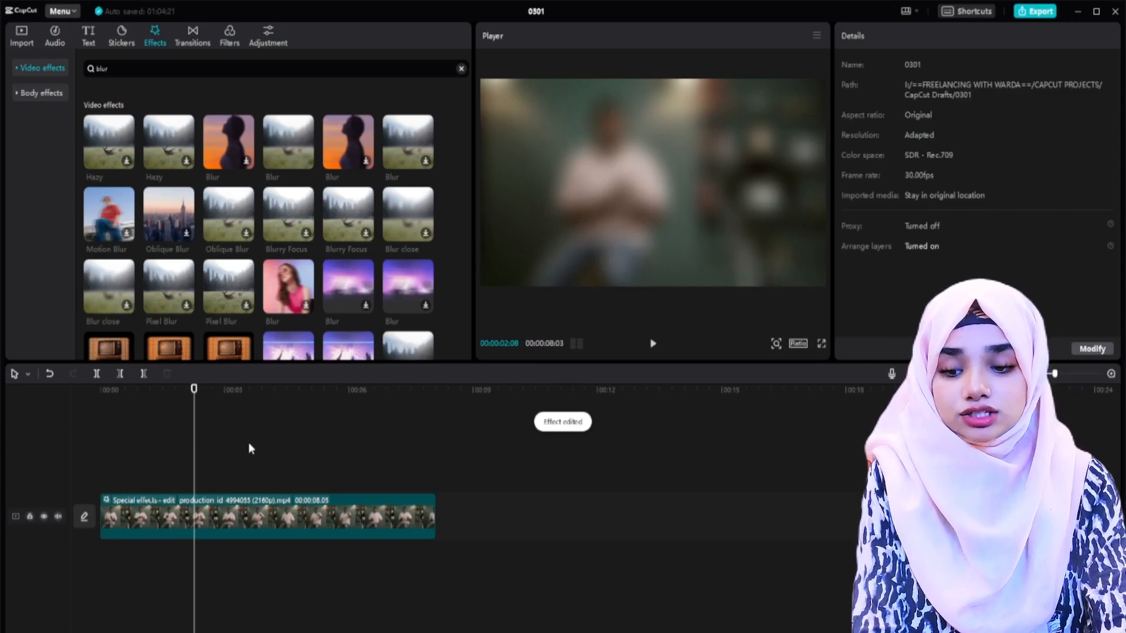
# Step: Add a second, unblurred copy of the seated man's clip on the track above the blurred one, aligned with its start
pyautogui.click(22, 35)
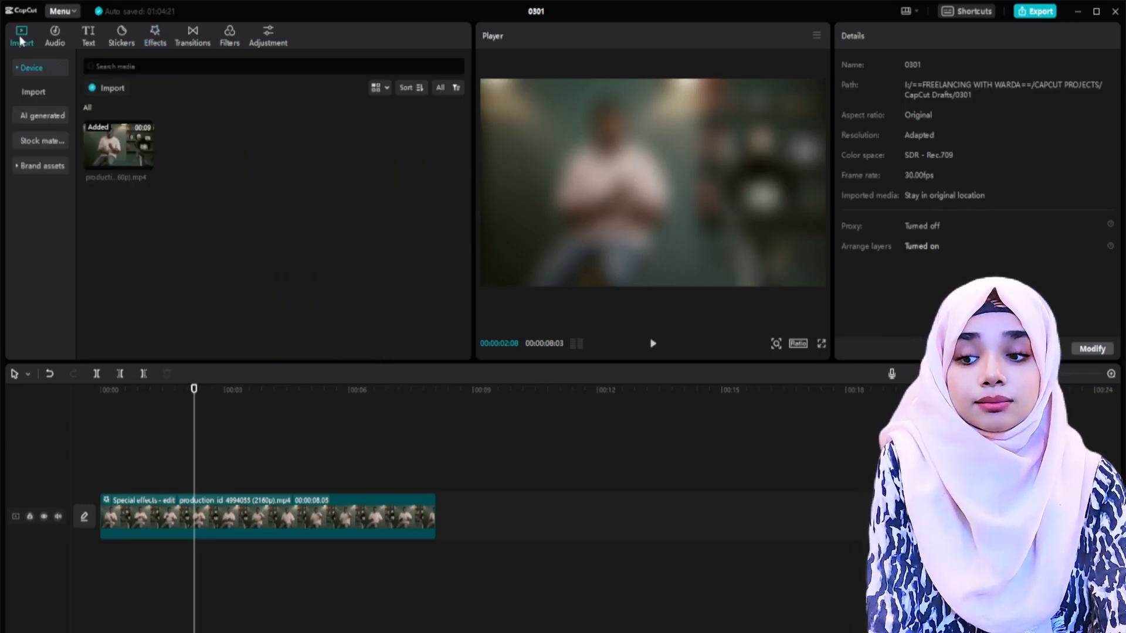
pyautogui.moveTo(120, 146); pyautogui.dragTo(99, 466)
pyautogui.click(147, 425)
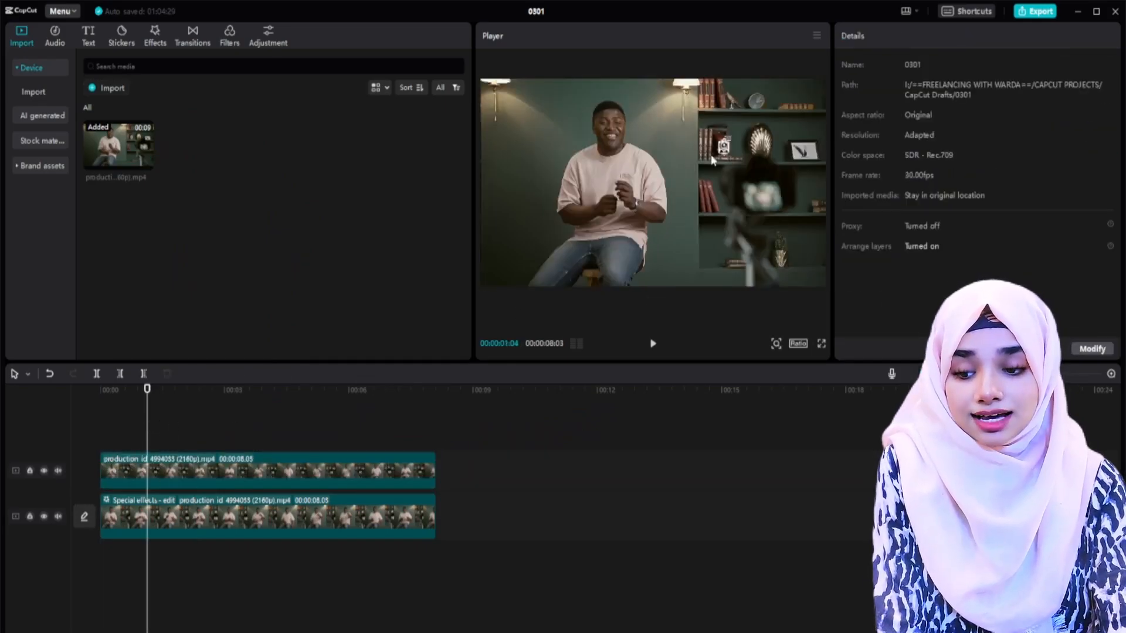
# Step: Shift the upper copy sideways in the preview to X 251 to compare the layers, and undo the move
pyautogui.click(161, 463)
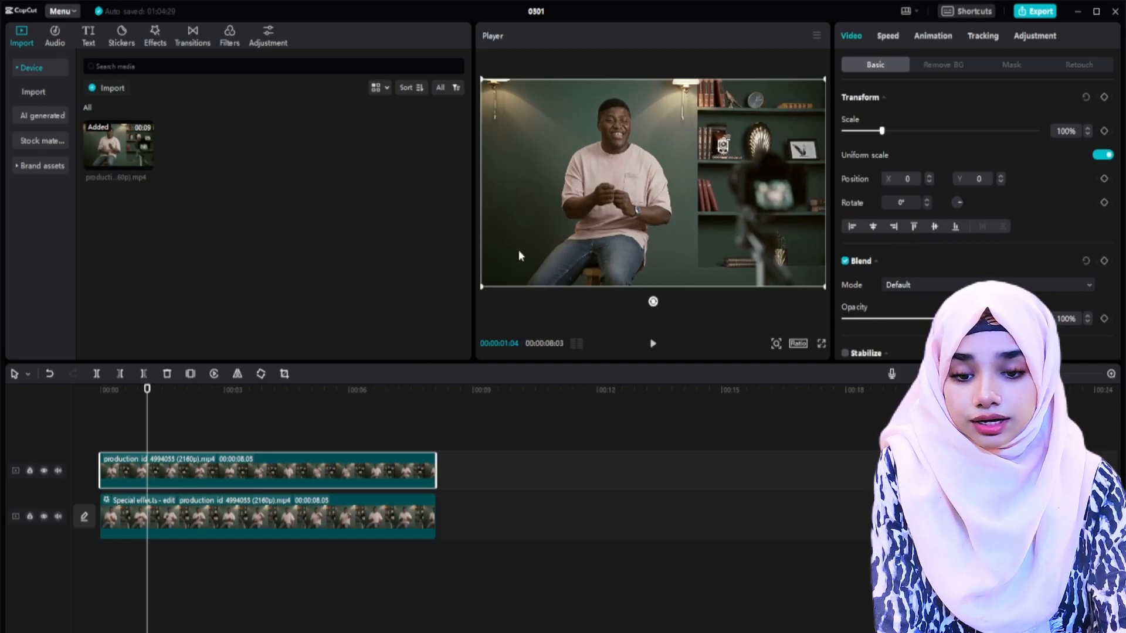
pyautogui.moveTo(649, 194); pyautogui.dragTo(611, 195)
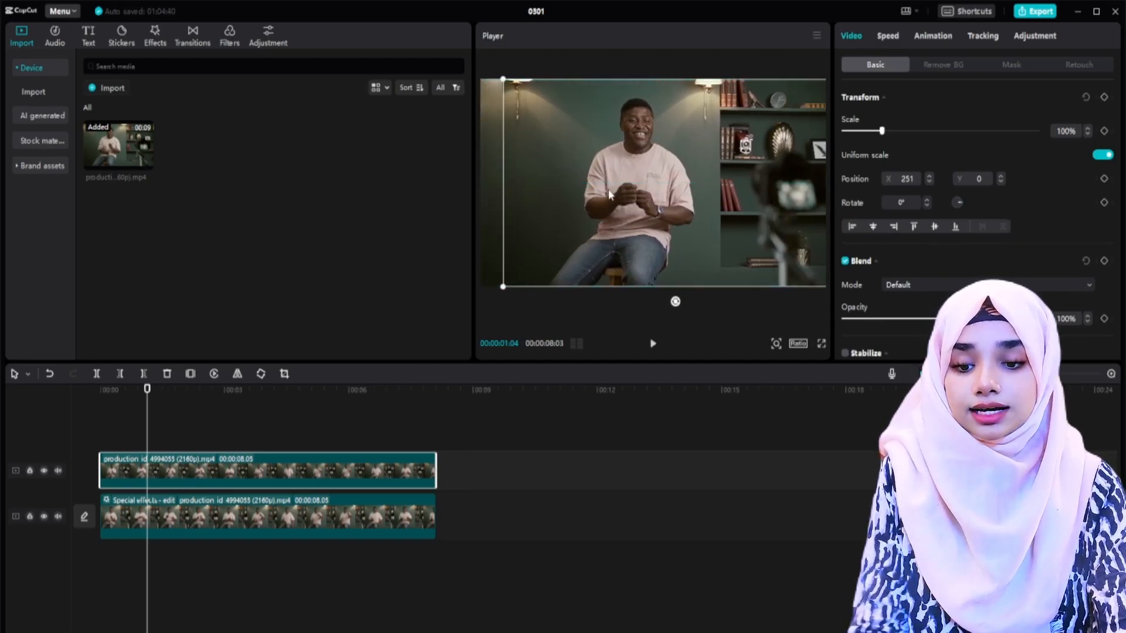
pyautogui.hotkey('ctrl', 'z')
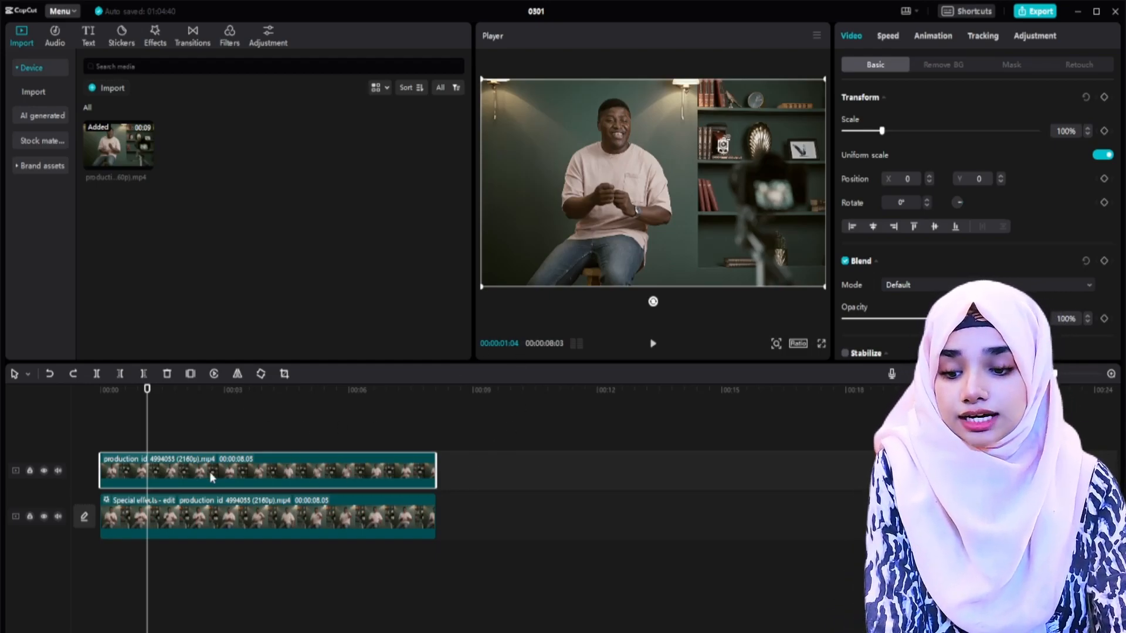
# Step: Remove the background of the upper copy with Auto removal and play back the layered result
pyautogui.click(942, 66)
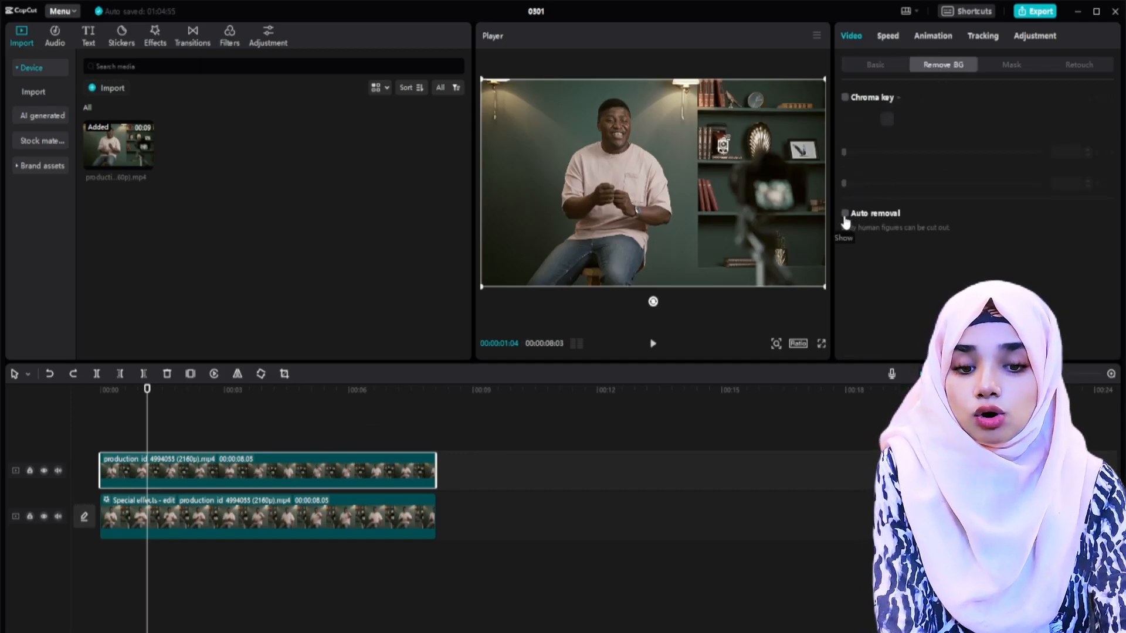
pyautogui.click(845, 214)
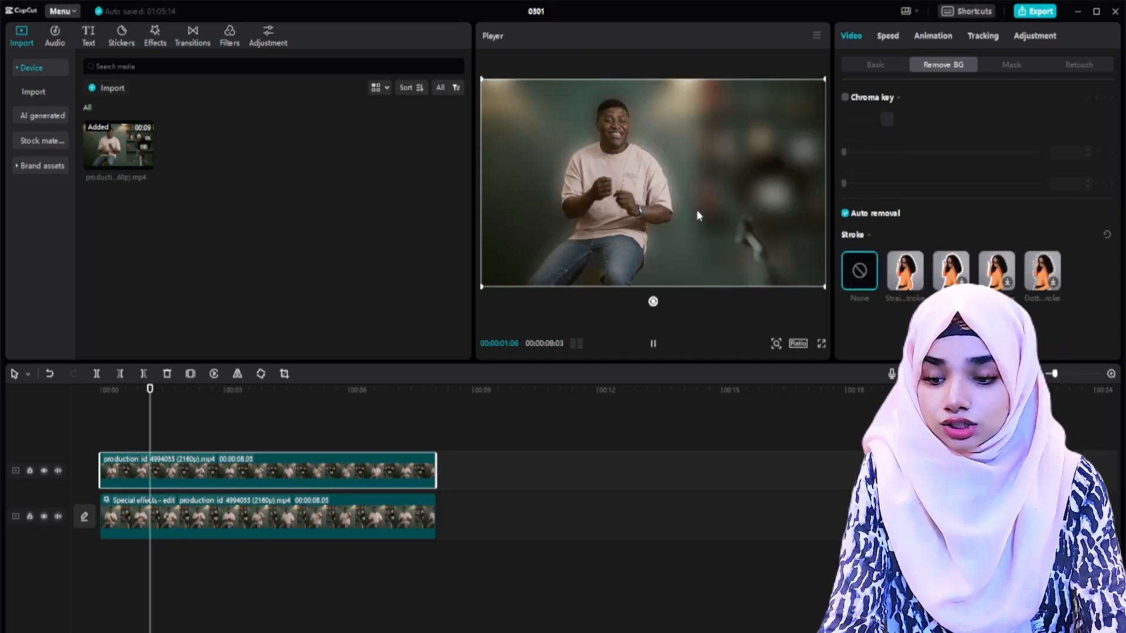
pyautogui.press('space')
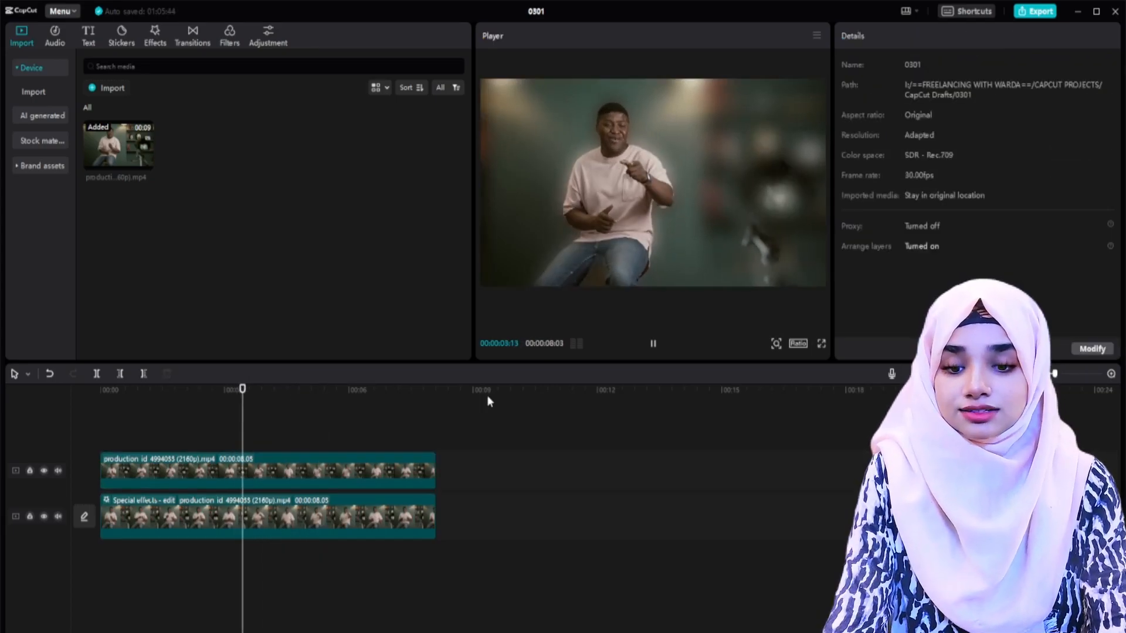
pyautogui.press('space')
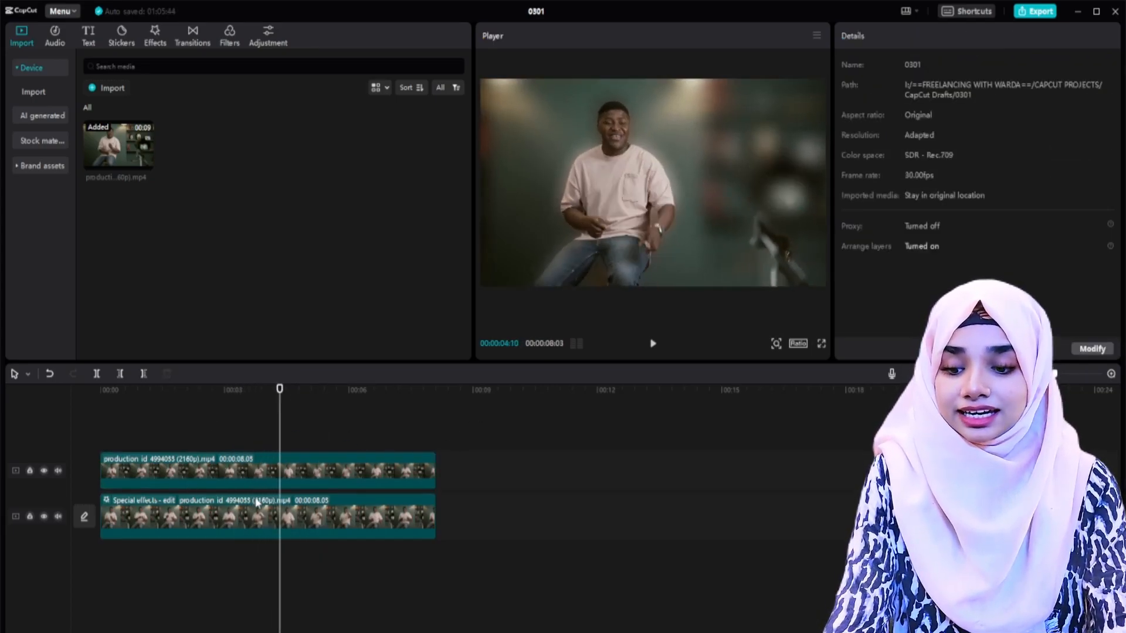
# Step: Move the blurred clip further along its track and play the cutout clip alone from the start
pyautogui.moveTo(256, 520); pyautogui.dragTo(622, 524)
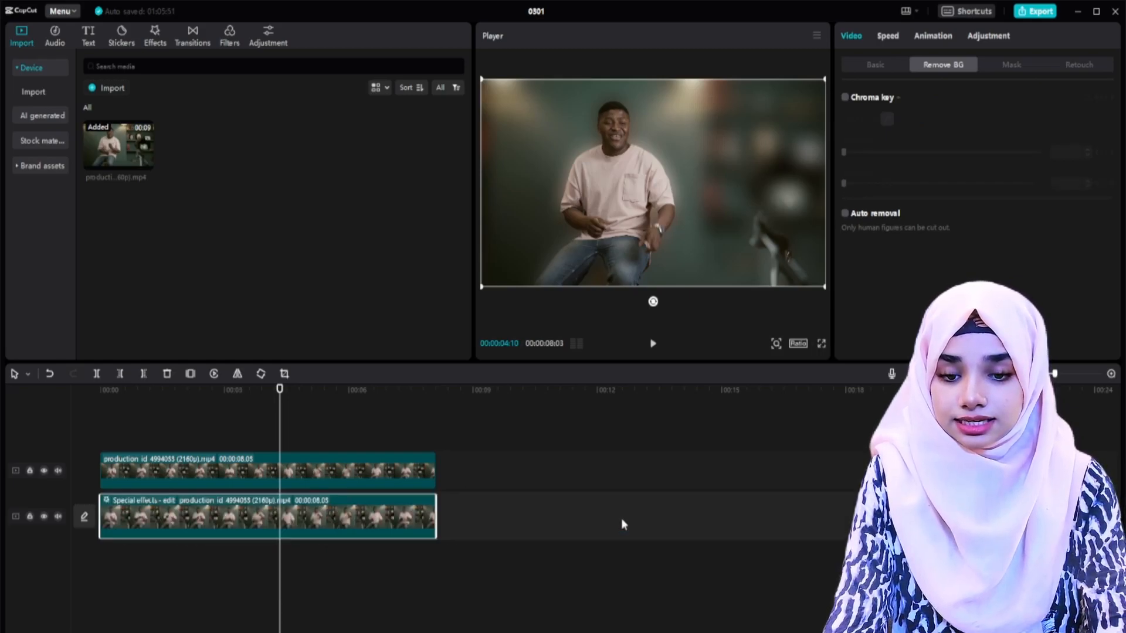
pyautogui.moveTo(358, 519); pyautogui.dragTo(461, 520)
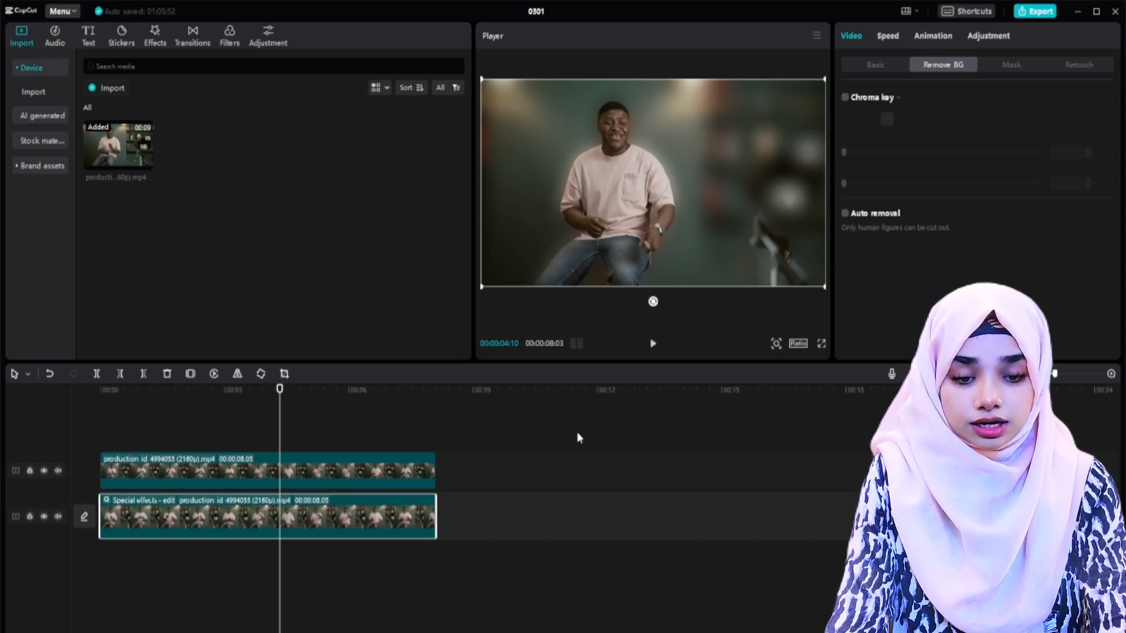
pyautogui.moveTo(207, 522); pyautogui.dragTo(493, 523)
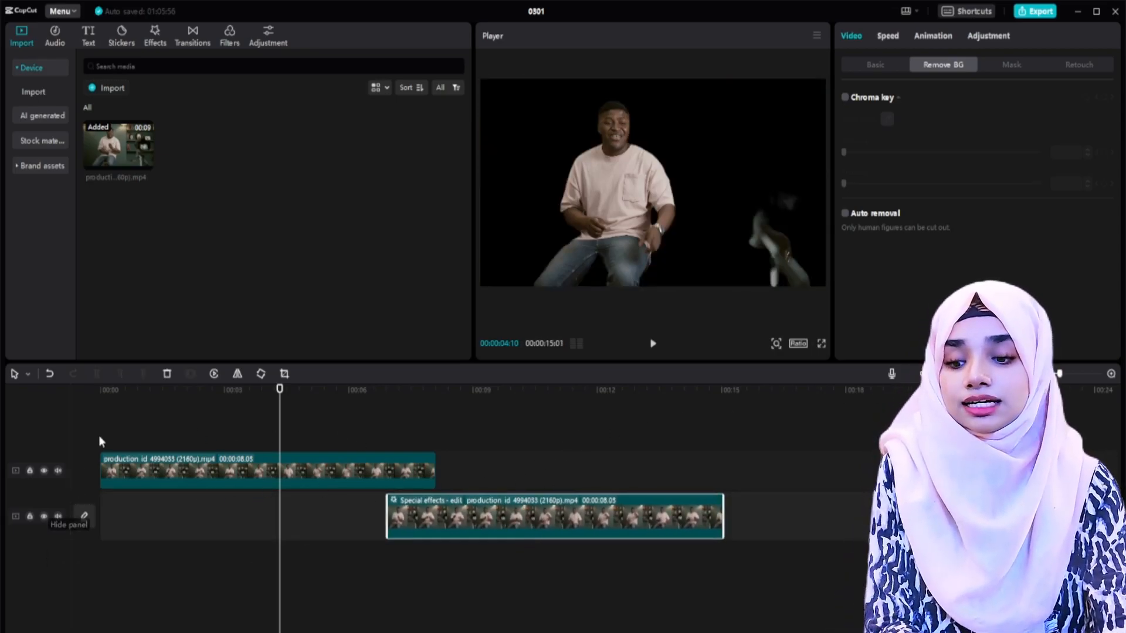
pyautogui.click(140, 435)
pyautogui.press('Home')
pyautogui.press('space')
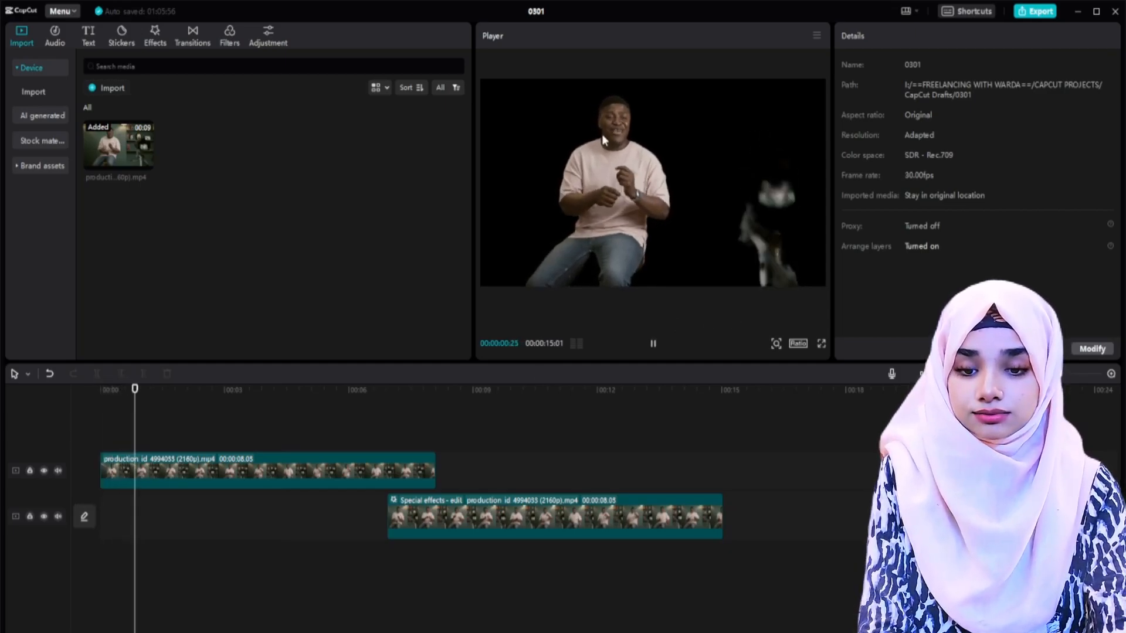
pyautogui.press('space')
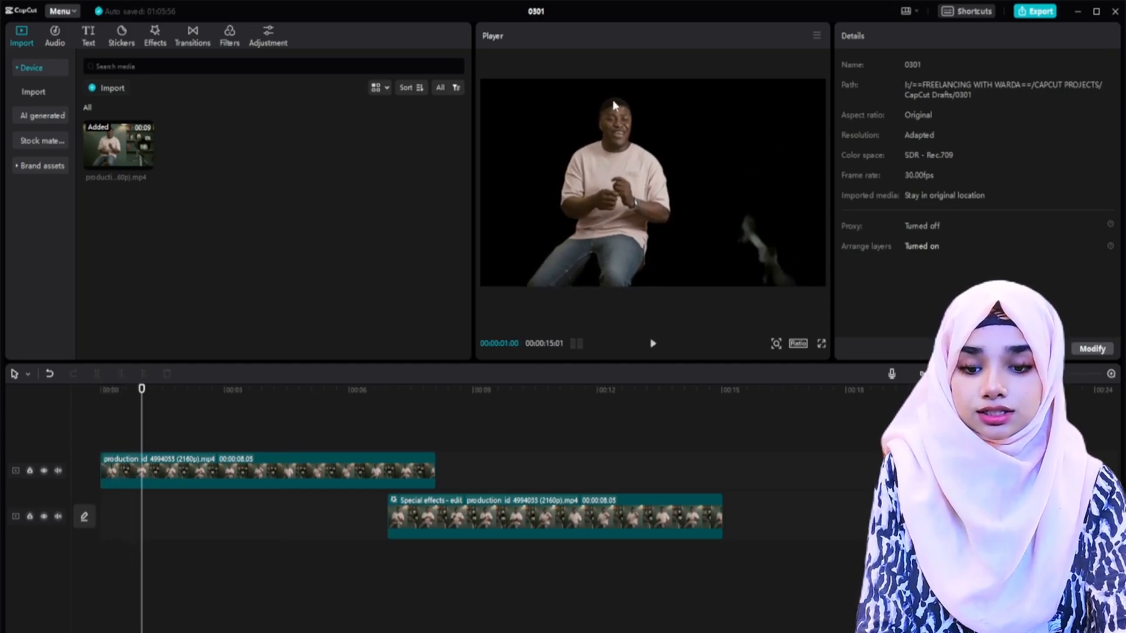
# Step: Move the blurred clip back beneath the cutout clip and play back the combined layers
pyautogui.click(498, 518)
pyautogui.click(499, 466)
pyautogui.press('space')
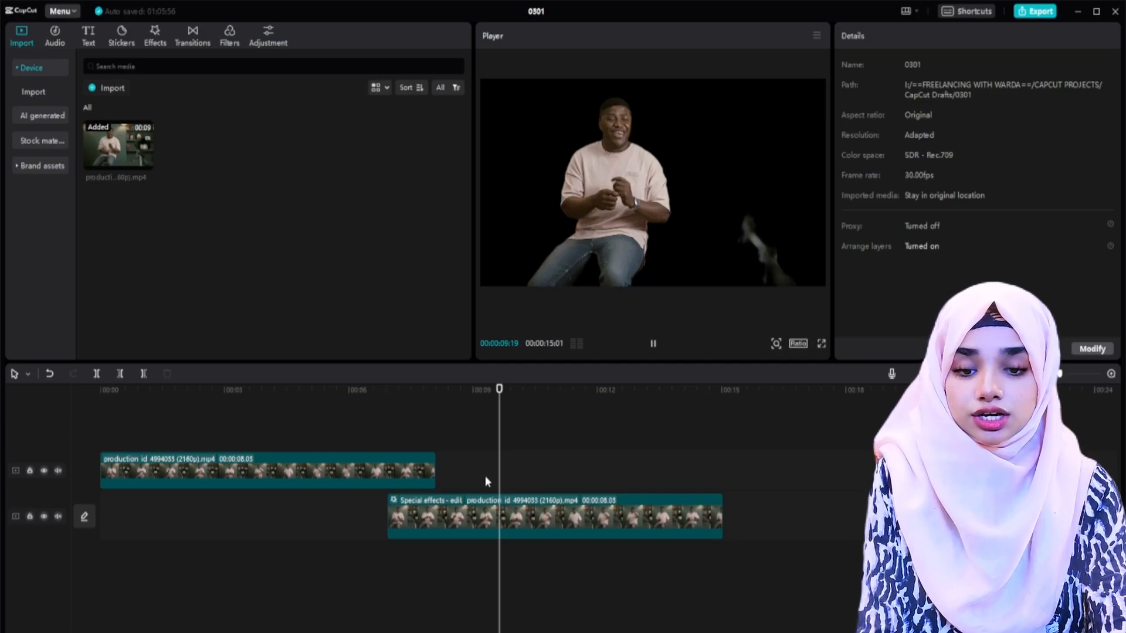
pyautogui.press('space')
pyautogui.moveTo(542, 514); pyautogui.dragTo(256, 515)
pyautogui.click(247, 419)
pyautogui.press('space')
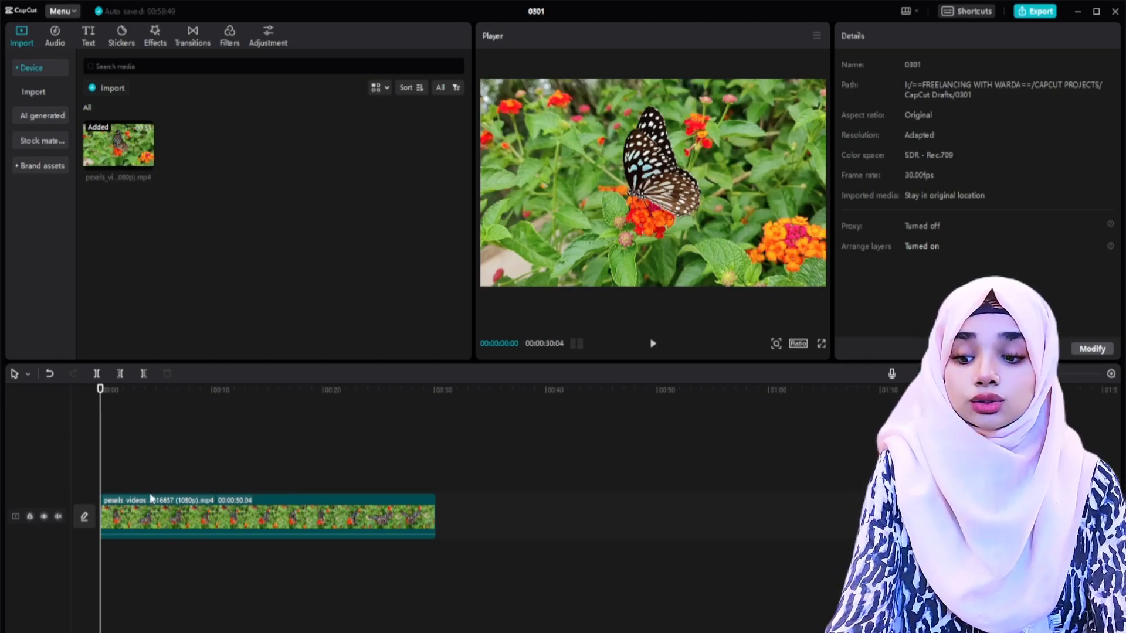
# Step: Apply the Blur video effect to the butterfly clip and set its blur strength to about 19
pyautogui.click(173, 514)
pyautogui.click(151, 36)
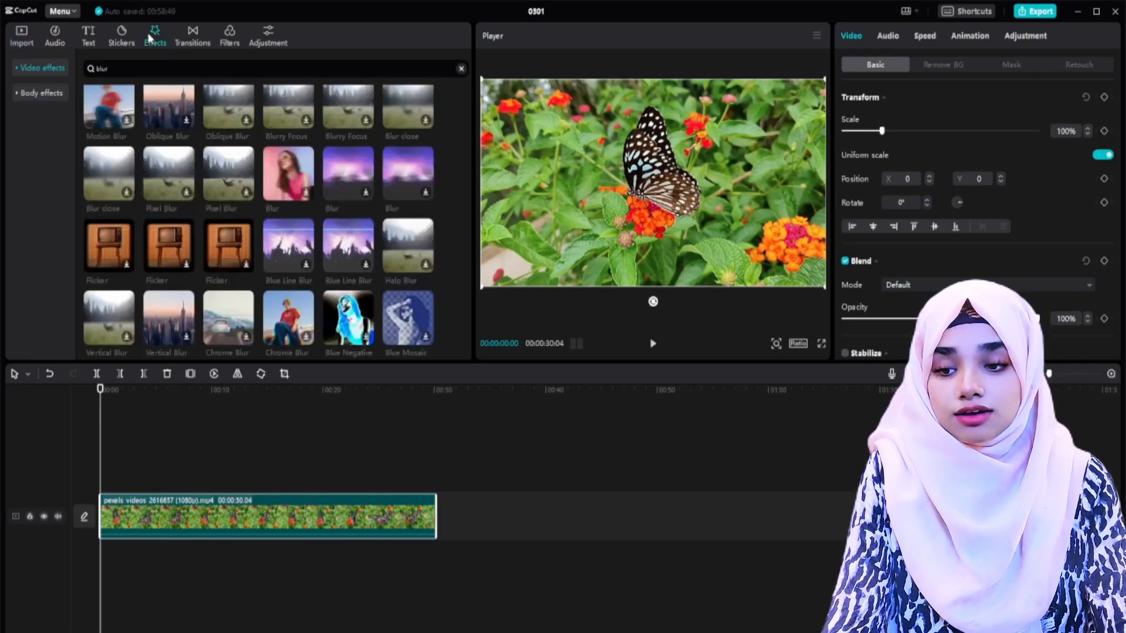
pyautogui.scroll(2, 351, 261)
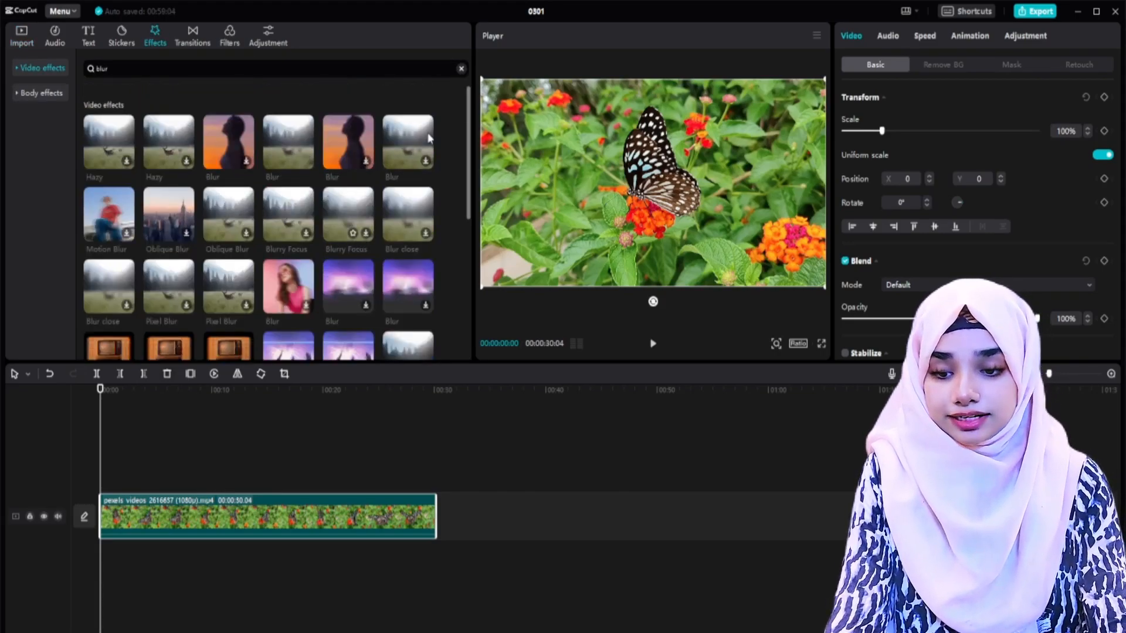
pyautogui.moveTo(290, 142); pyautogui.dragTo(148, 515)
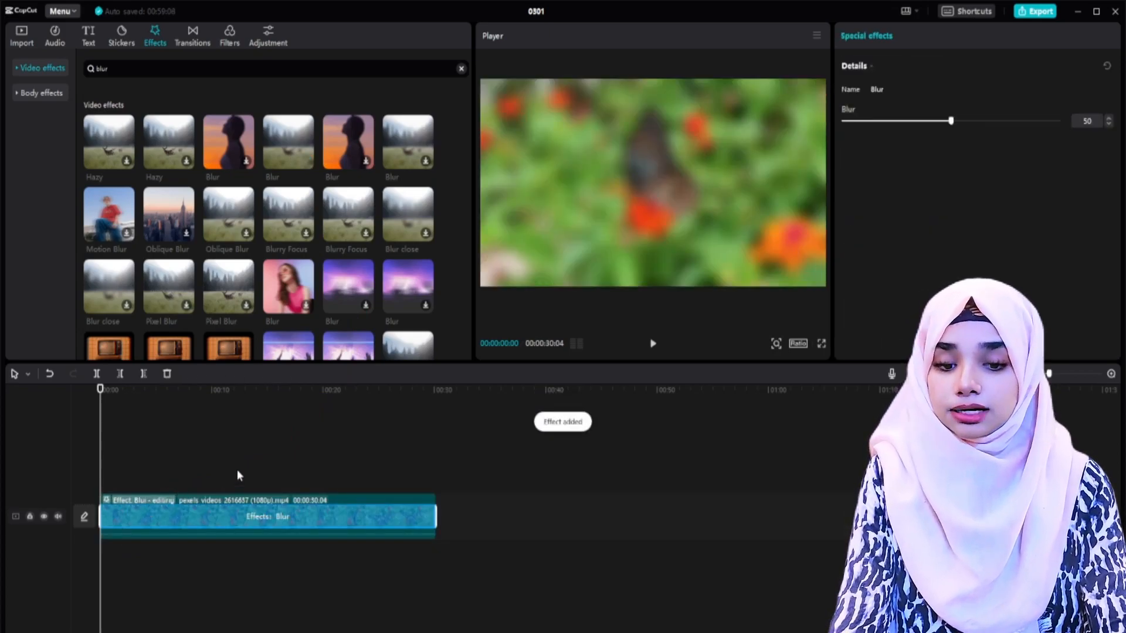
pyautogui.moveTo(951, 120); pyautogui.dragTo(883, 125)
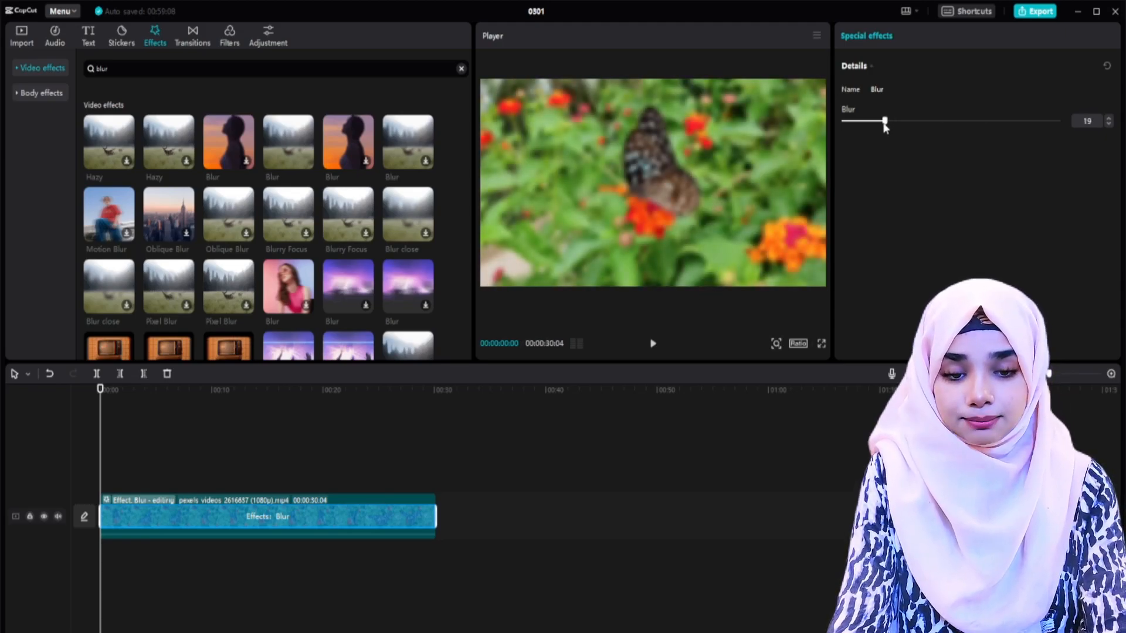
pyautogui.click(168, 443)
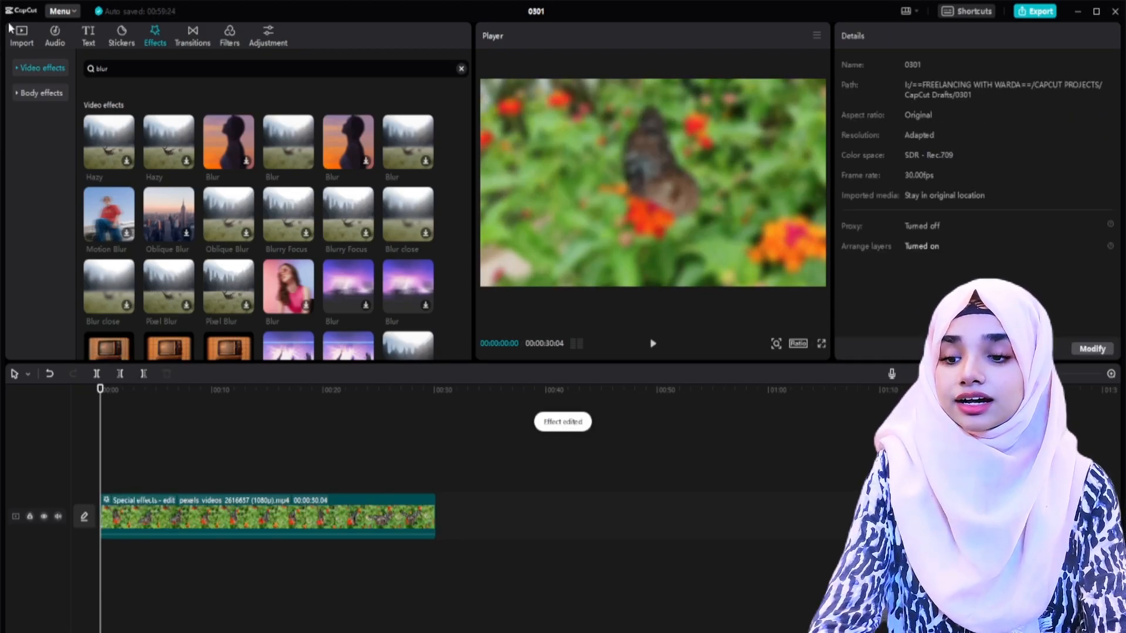
# Step: Place a second copy of the butterfly clip on the track above the blurred one, and test shifting it sideways before restoring its position
pyautogui.click(22, 36)
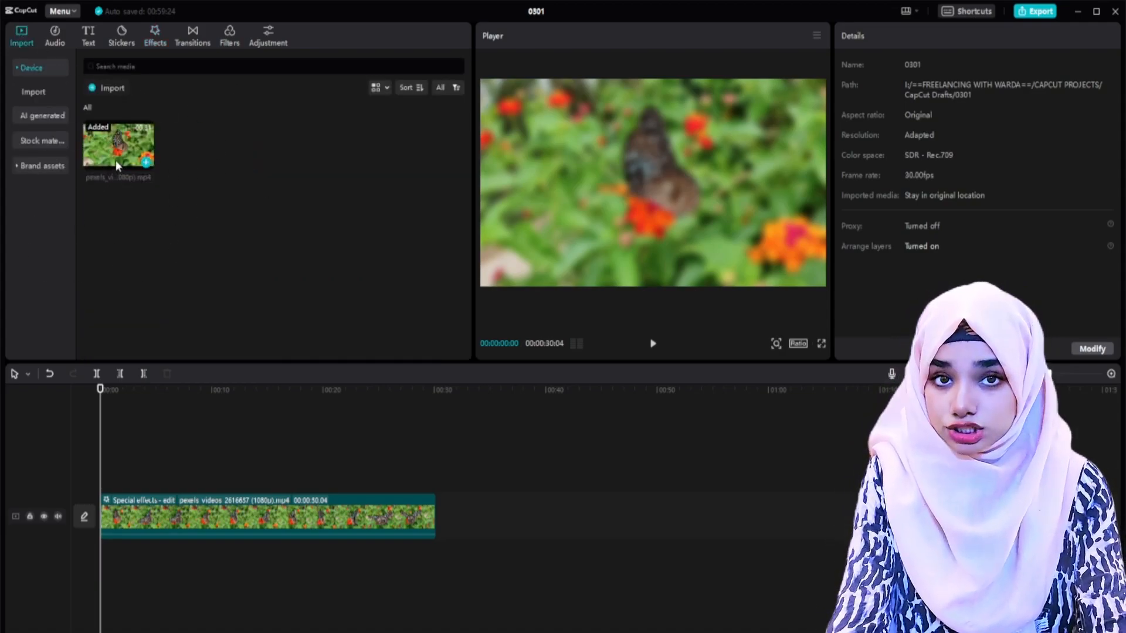
pyautogui.moveTo(115, 160); pyautogui.dragTo(104, 479)
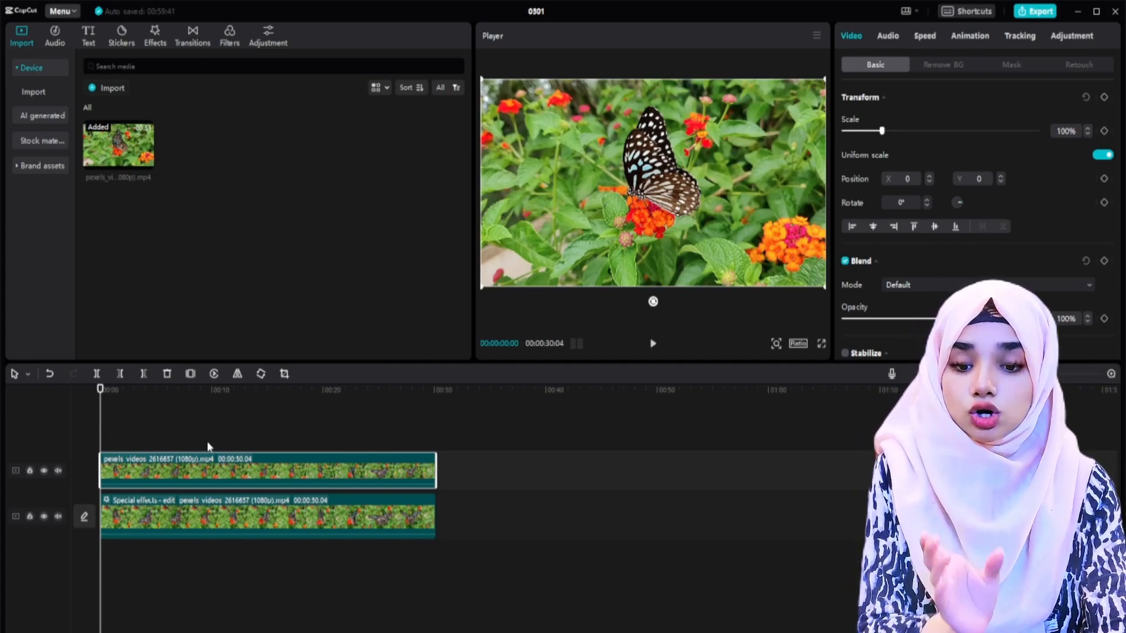
pyautogui.moveTo(605, 185); pyautogui.dragTo(781, 178)
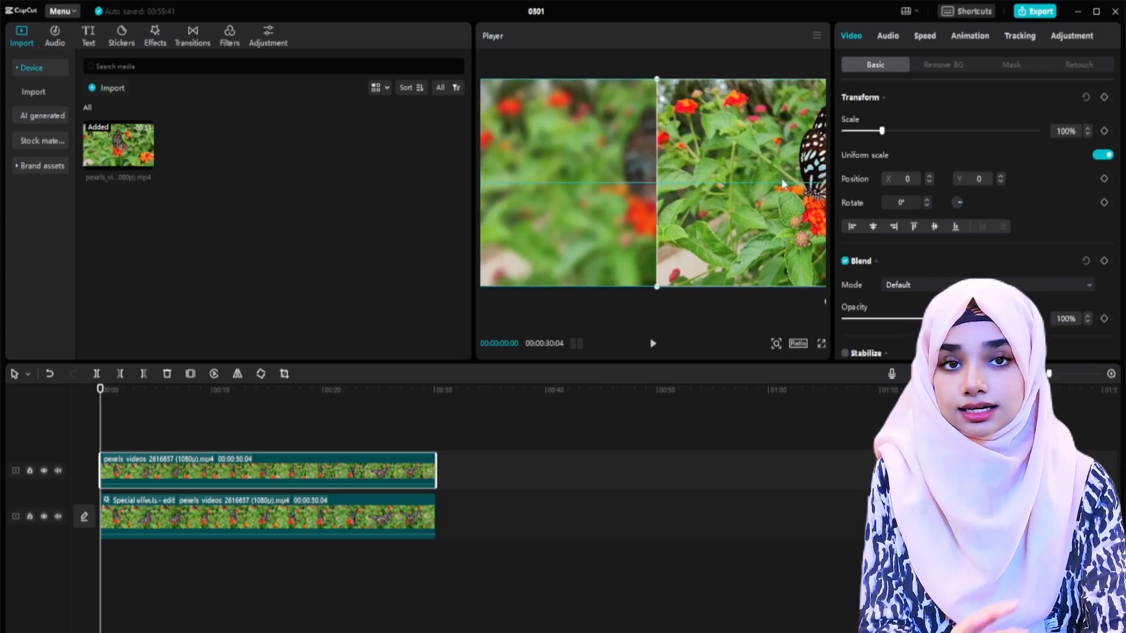
pyautogui.moveTo(781, 177); pyautogui.dragTo(605, 177)
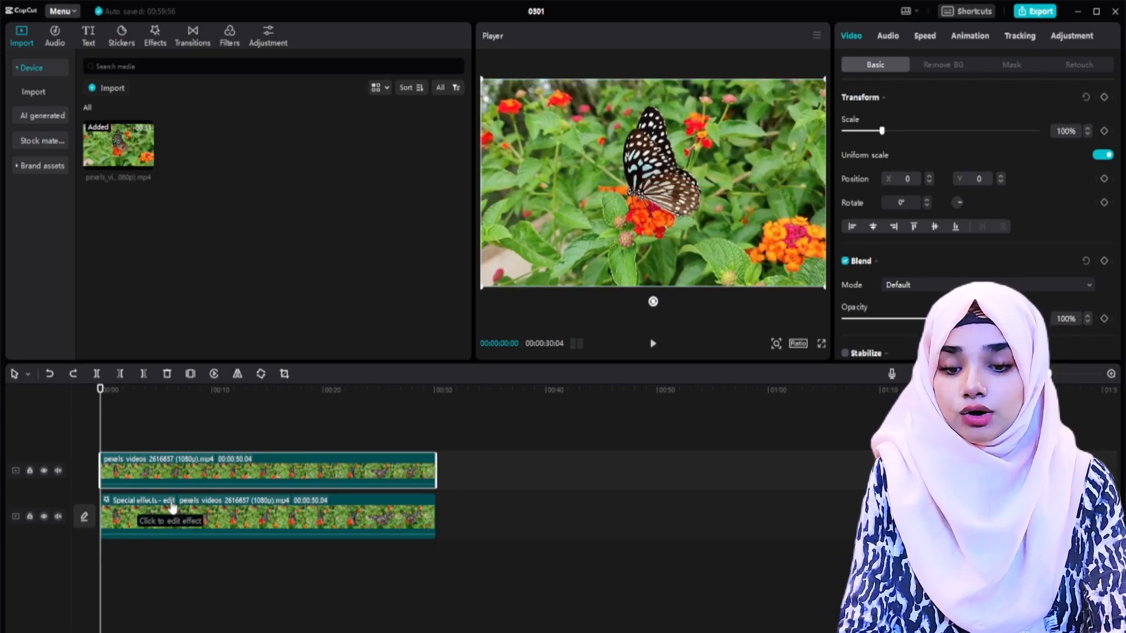
# Step: Apply a Circle mask to the butterfly clip on the upper track
pyautogui.click(162, 426)
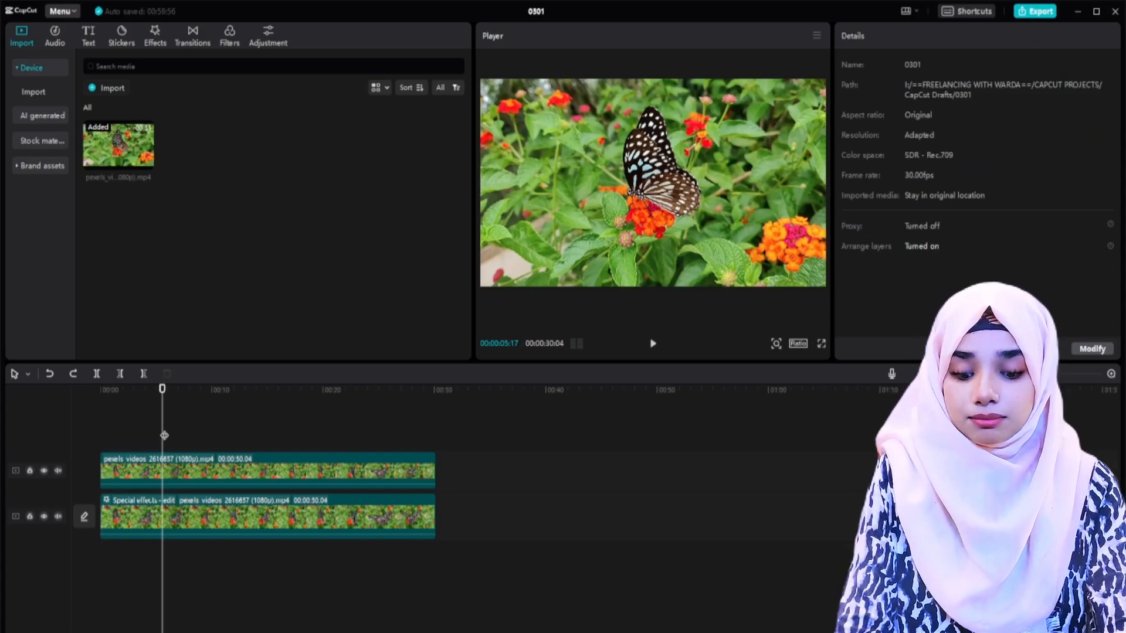
pyautogui.press('Home')
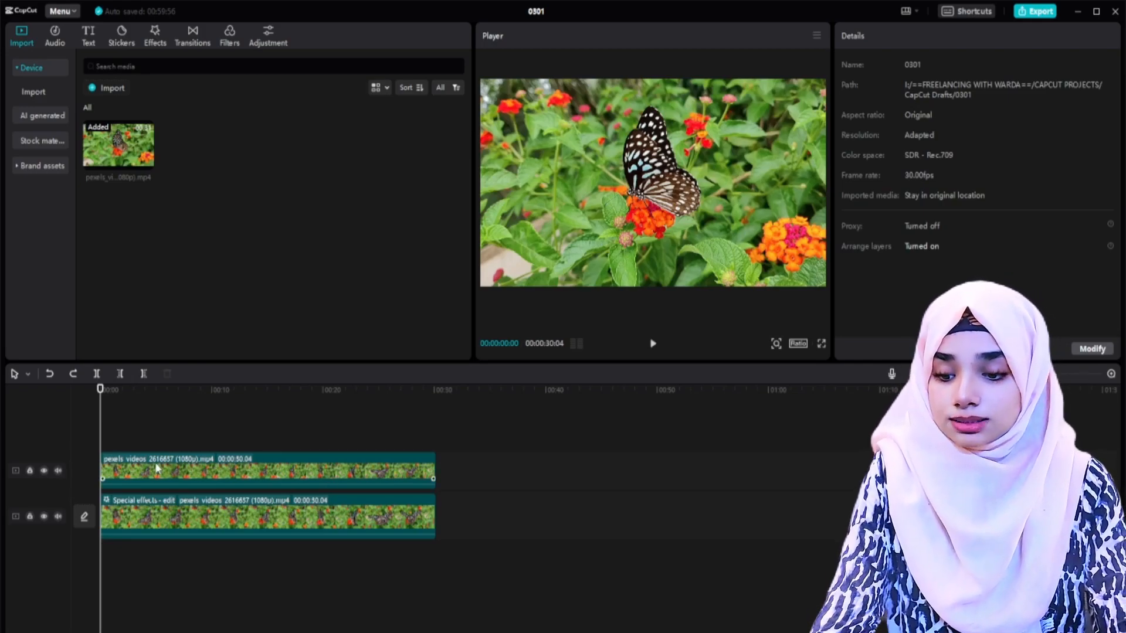
pyautogui.click(222, 470)
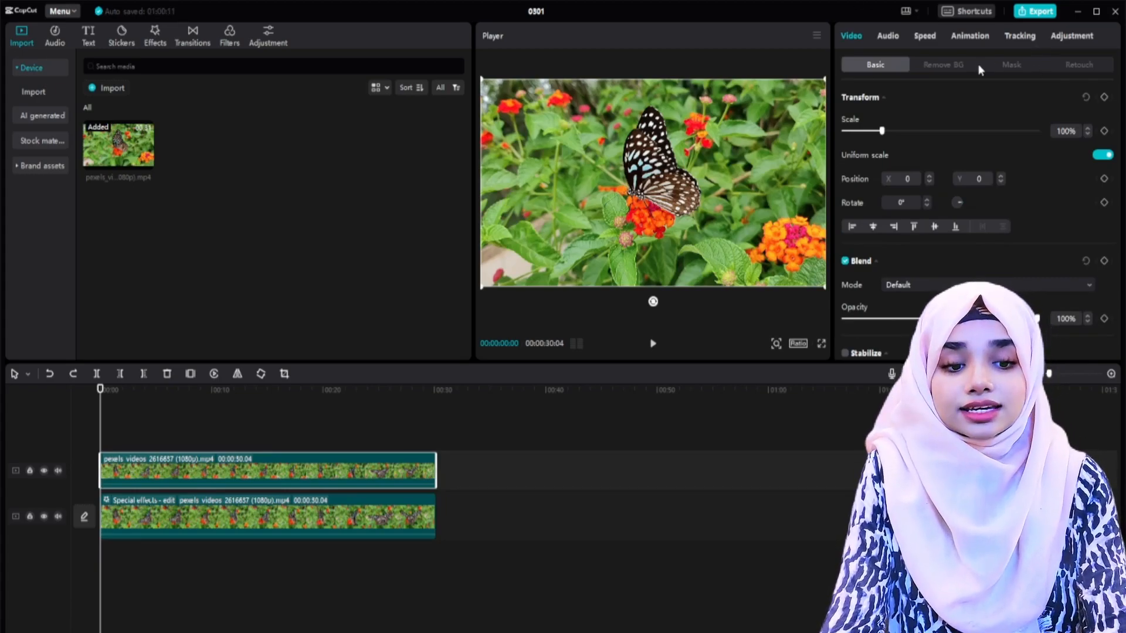
pyautogui.click(1018, 67)
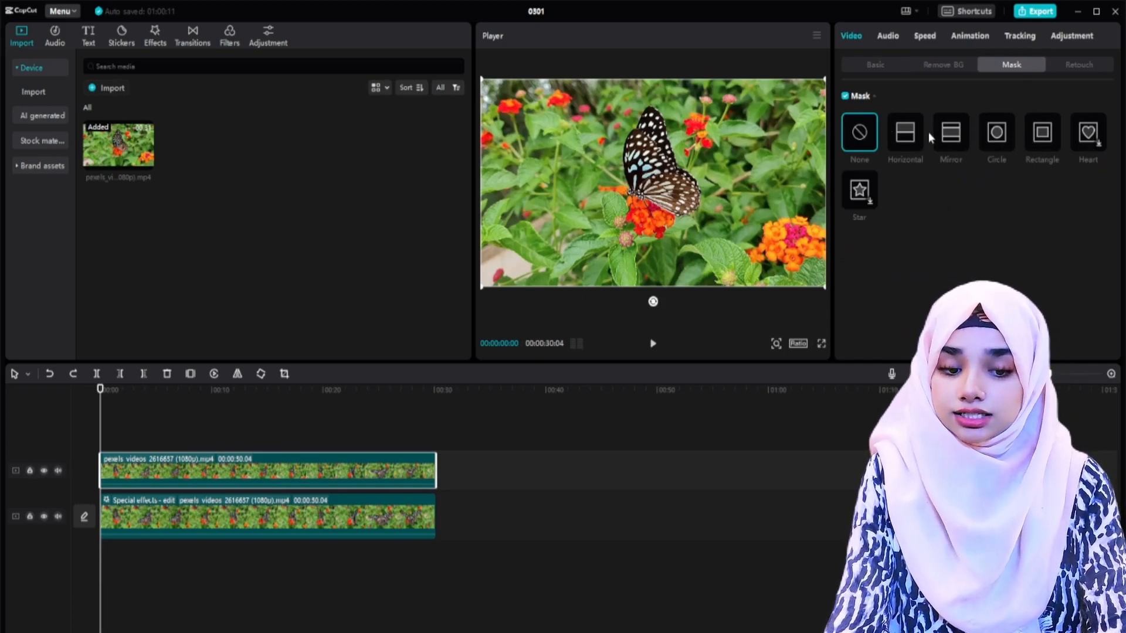
pyautogui.click(996, 134)
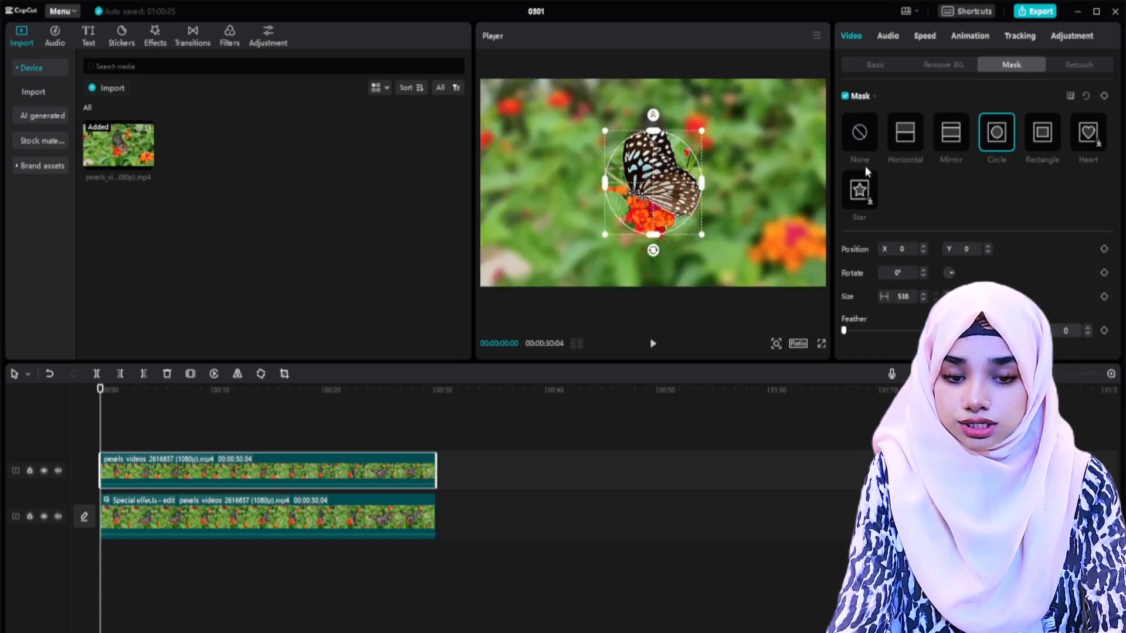
# Step: Enlarge the circle mask to a width of about 733 and centre it over the butterfly at about X 0, Y 46
pyautogui.moveTo(666, 198); pyautogui.dragTo(663, 183)
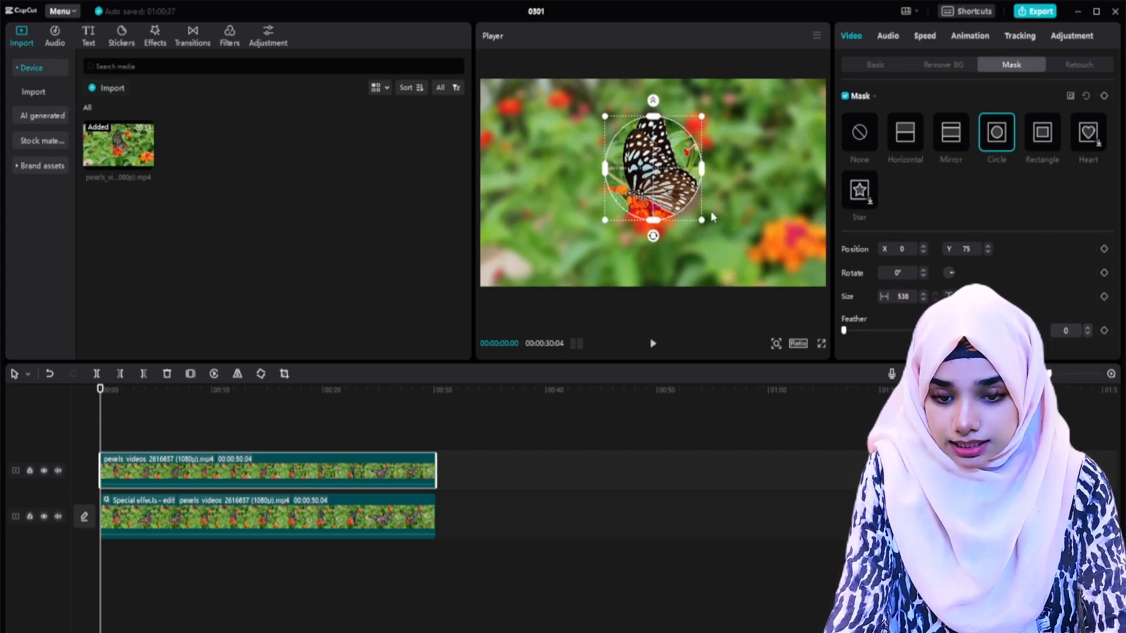
pyautogui.moveTo(705, 220); pyautogui.dragTo(719, 239)
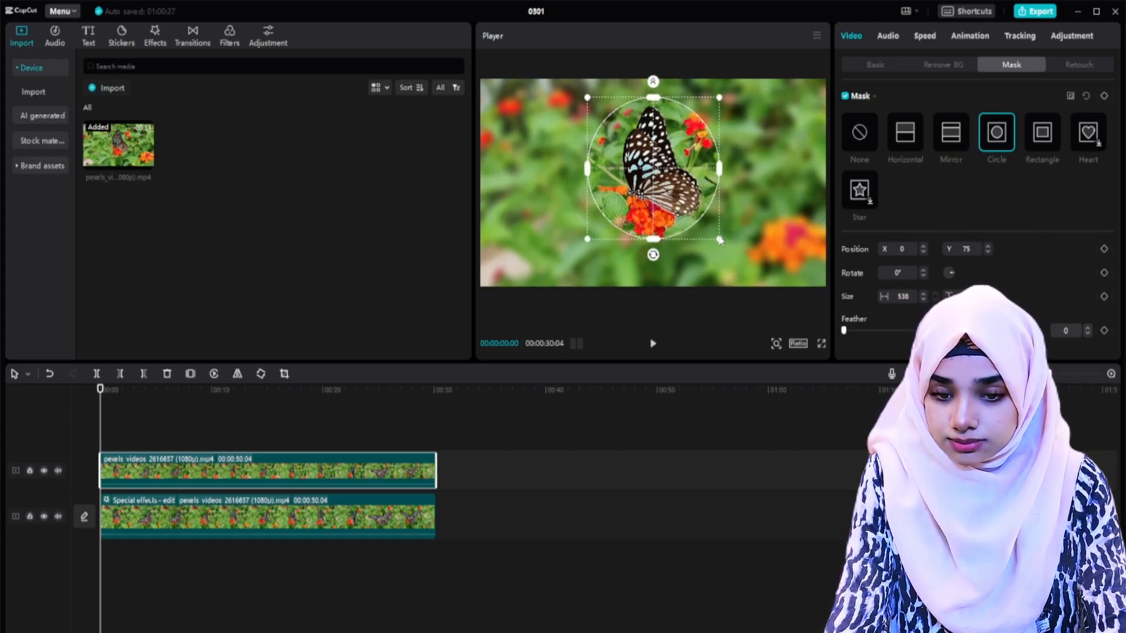
pyautogui.moveTo(647, 181); pyautogui.dragTo(651, 186)
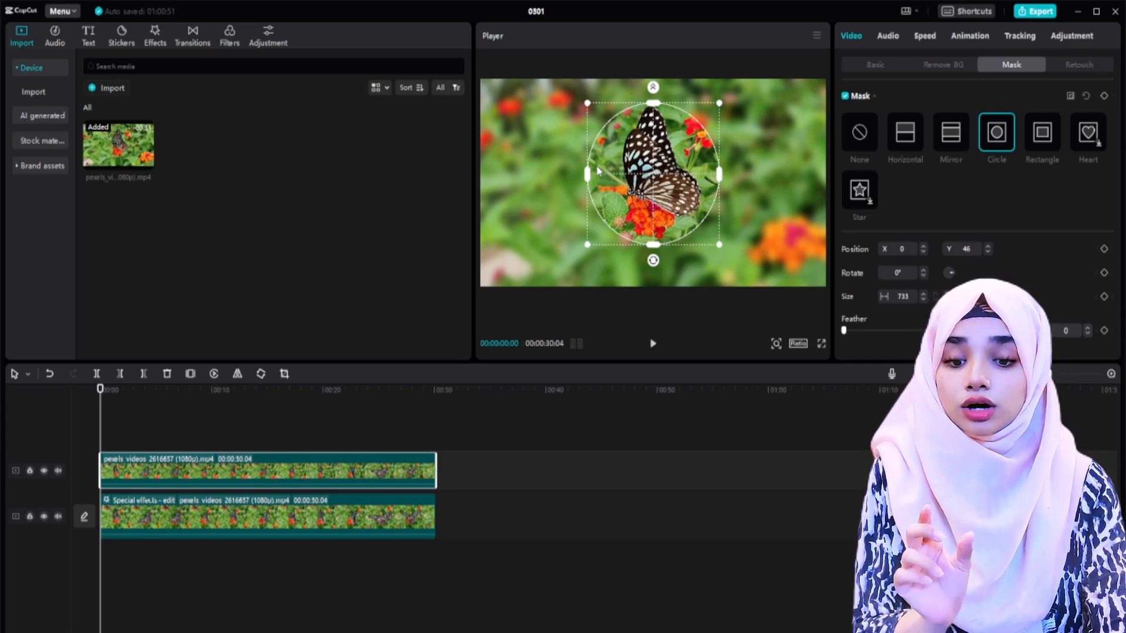
# Step: Try reversing the circle mask, restore its direction, and play back the selectively blurred butterfly from the start
pyautogui.click(1071, 99)
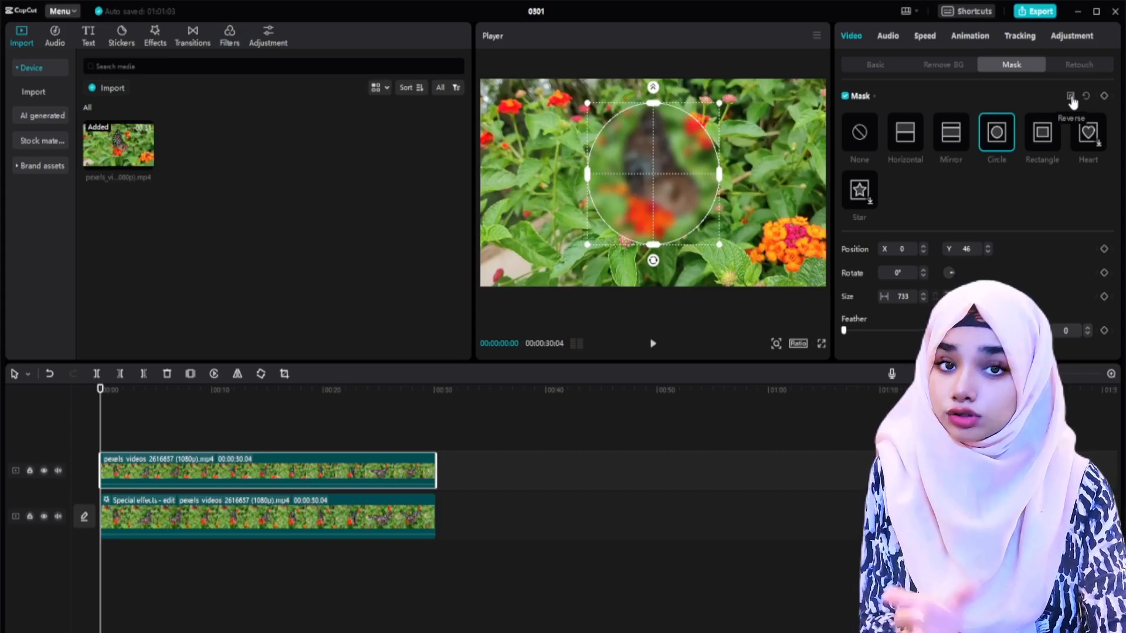
pyautogui.click(1071, 98)
pyautogui.click(191, 428)
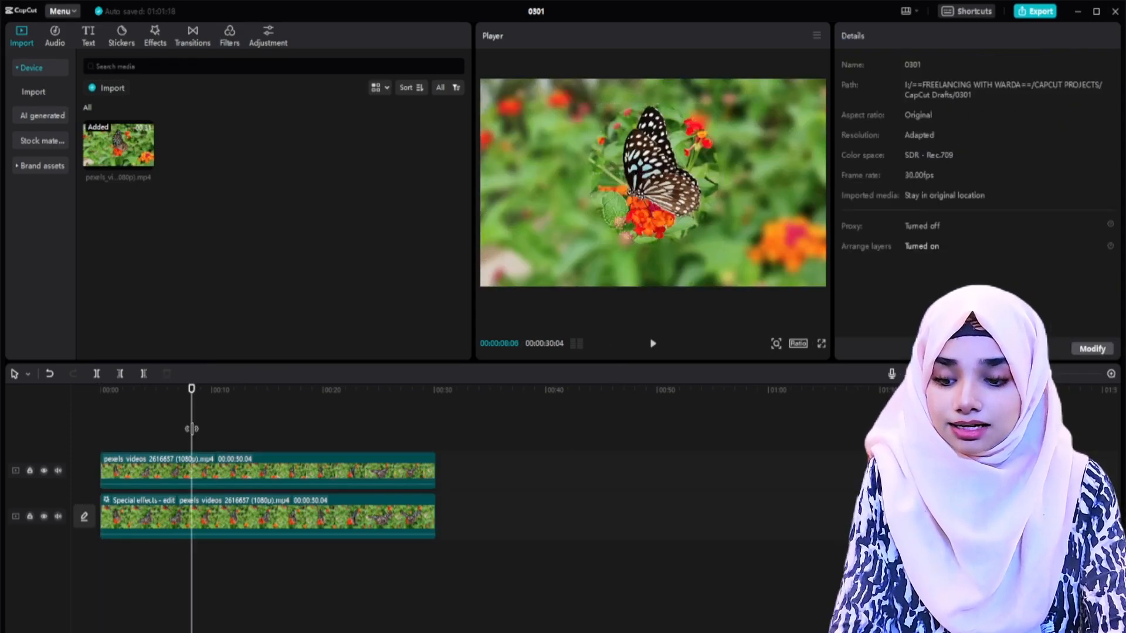
pyautogui.press('Home')
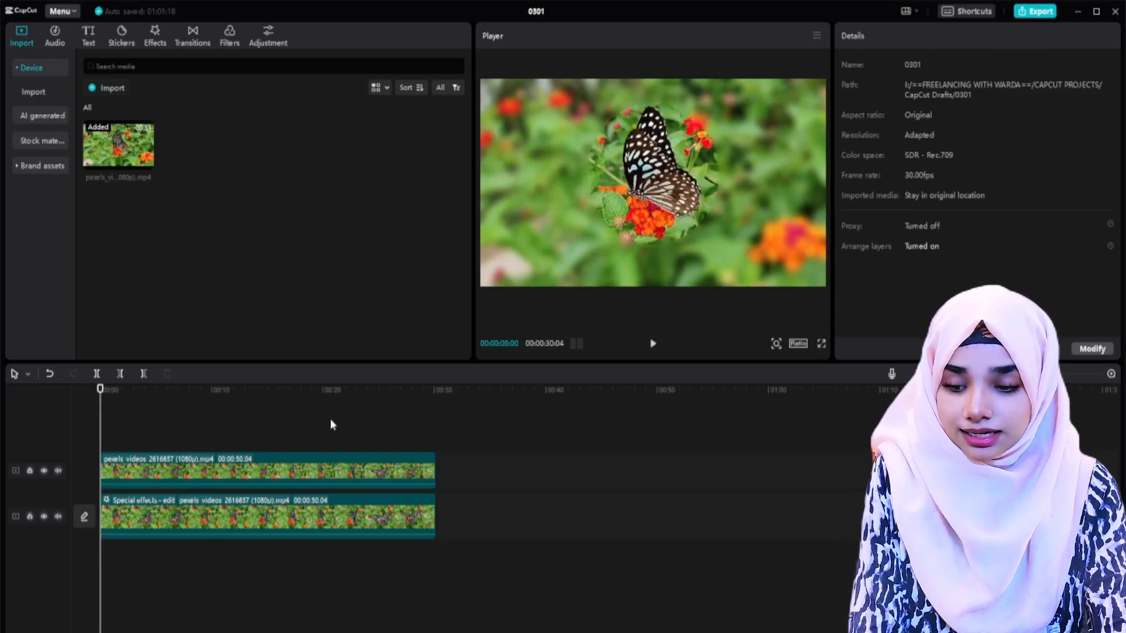
pyautogui.press('space')
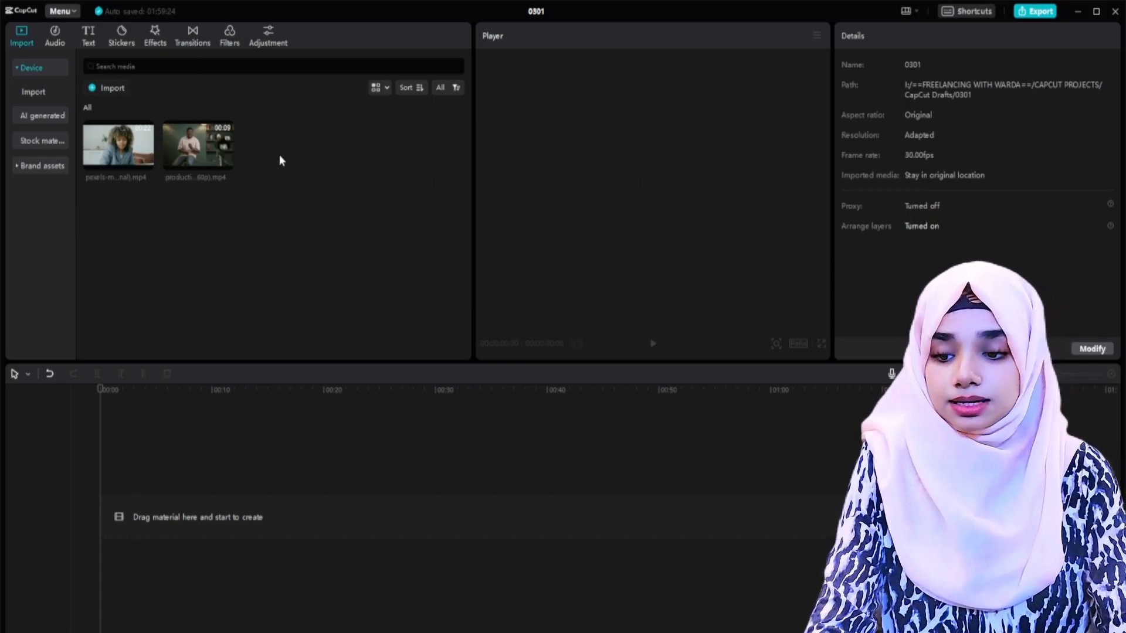
# Step: Add both speaker clips to the empty timeline and place the seated man's clip on a track above the woman's, starting at zero
pyautogui.moveTo(279, 153); pyautogui.dragTo(154, 519)
pyautogui.click(353, 454)
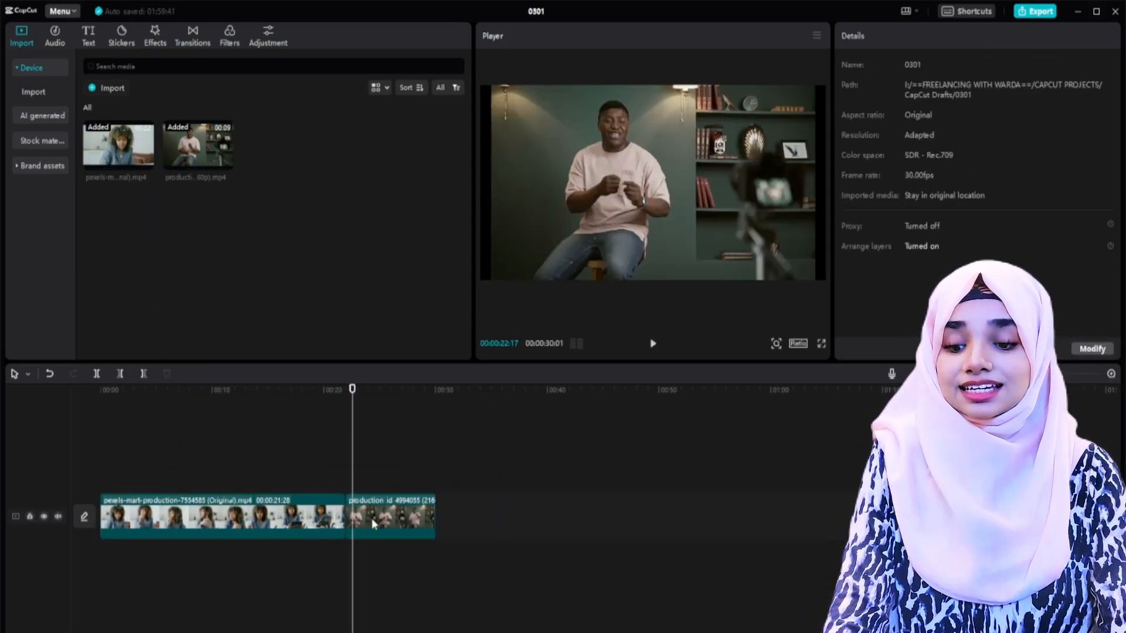
pyautogui.moveTo(383, 519); pyautogui.dragTo(108, 473)
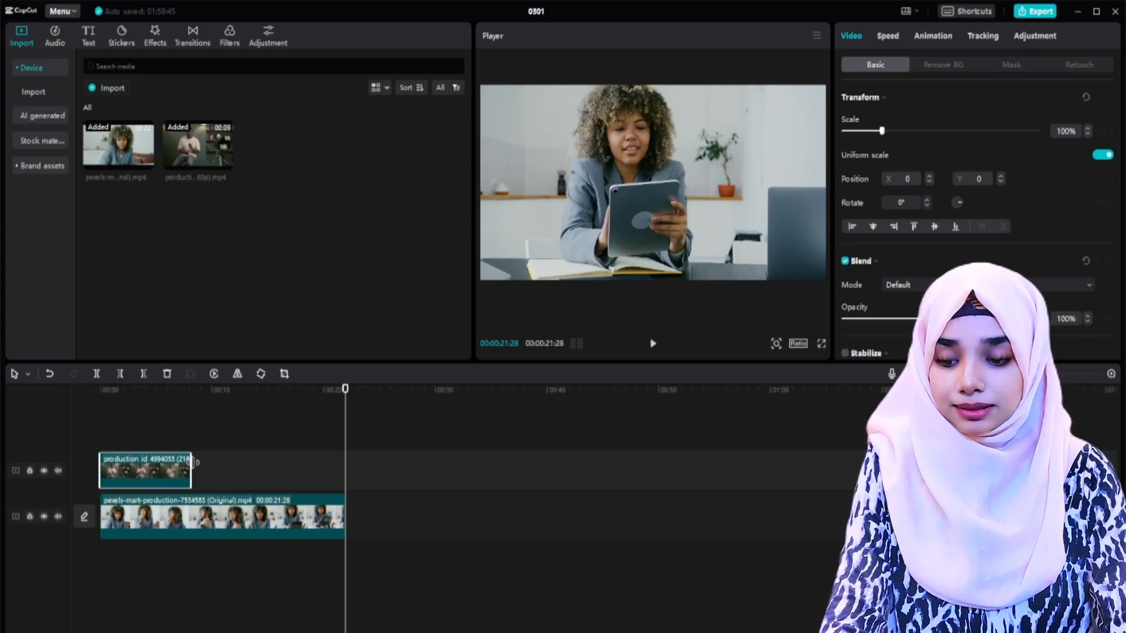
# Step: Trim the woman's clip to about 8 seconds to match the length of the man's clip above it
pyautogui.moveTo(191, 461); pyautogui.dragTo(228, 462)
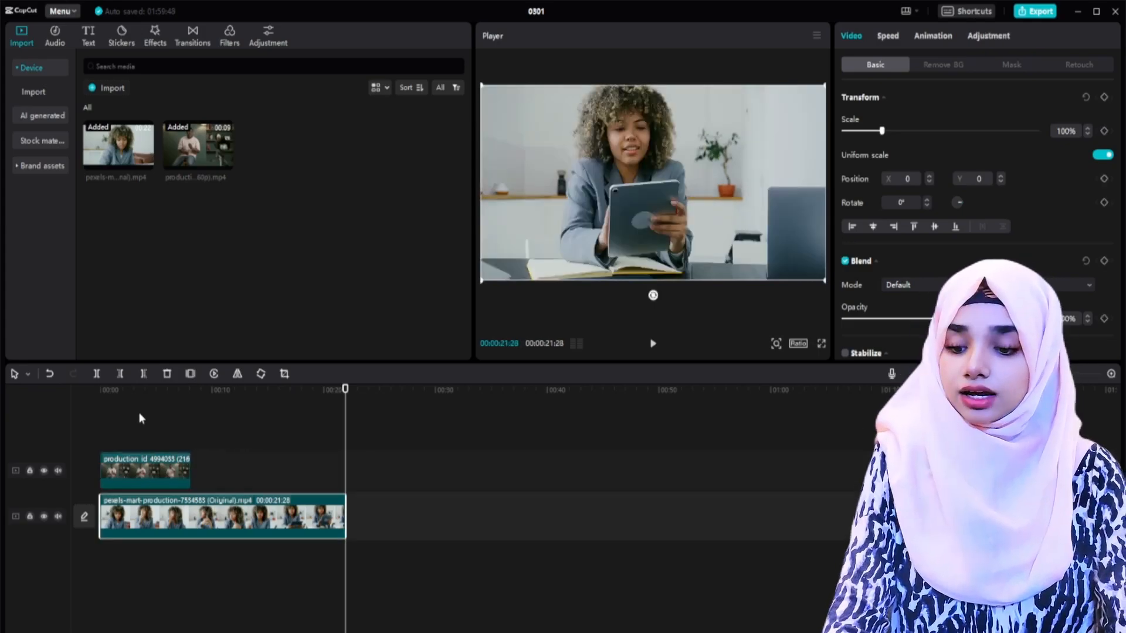
pyautogui.click(140, 436)
pyautogui.click(167, 472)
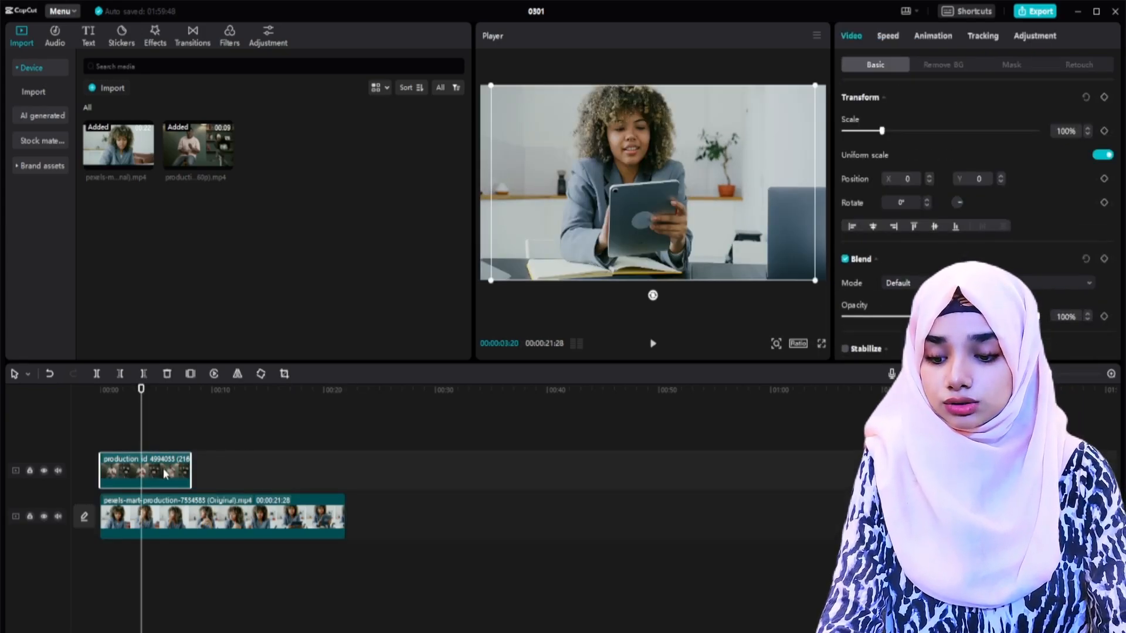
pyautogui.click(262, 523)
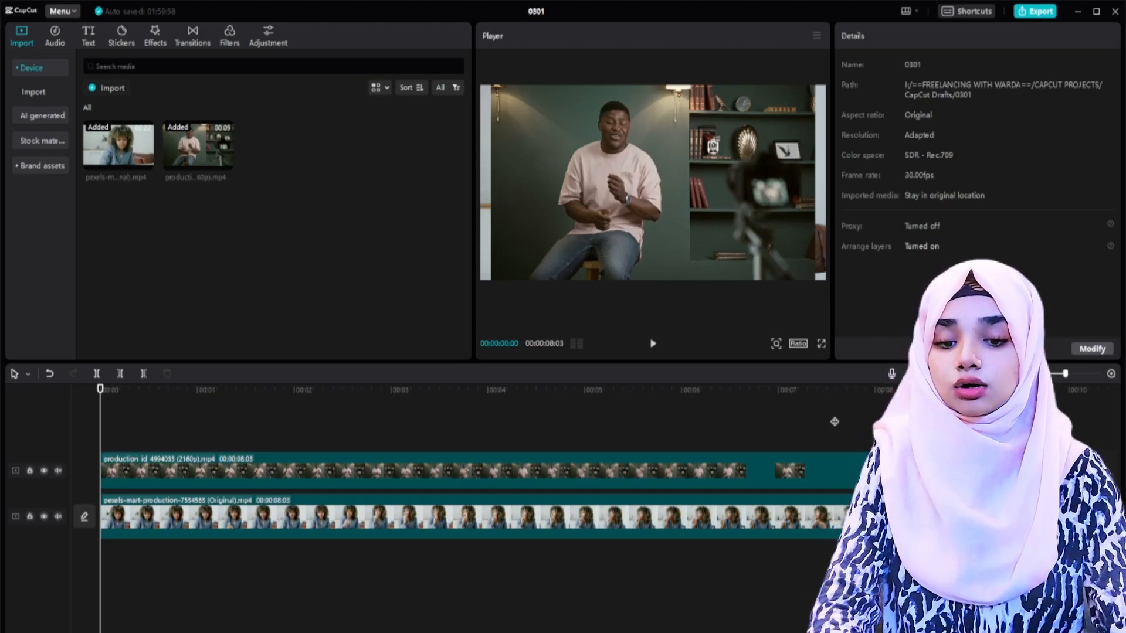
# Step: Shift the man's clip left to about X -645 and the woman's clip right to about X 818 in the frame
pyautogui.moveTo(676, 192); pyautogui.dragTo(599, 188)
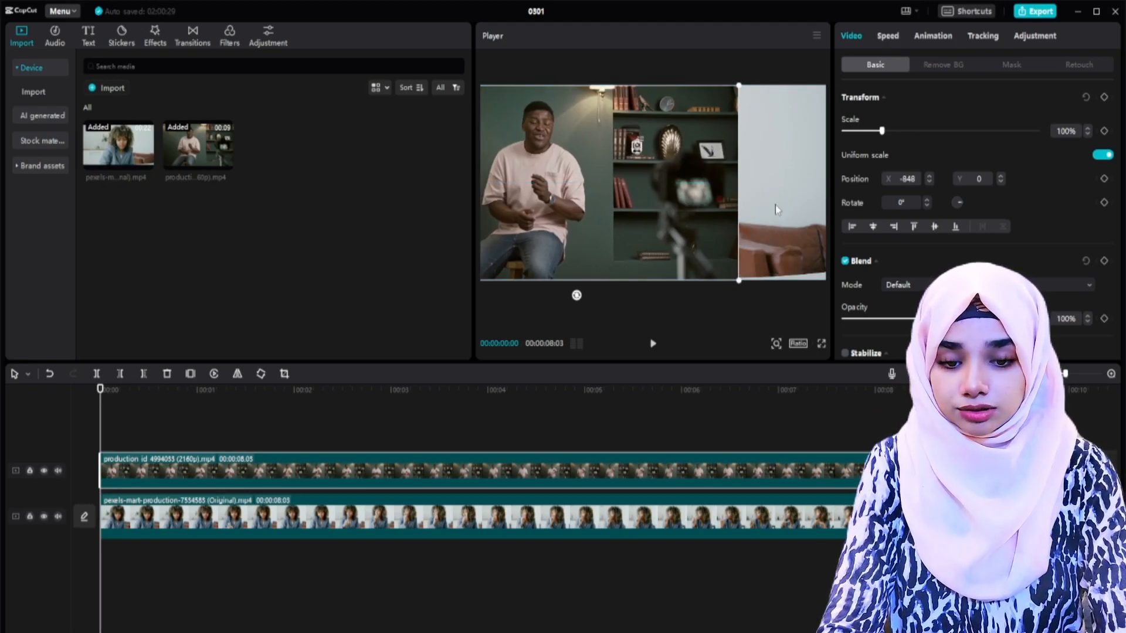
pyautogui.moveTo(775, 206); pyautogui.dragTo(848, 209)
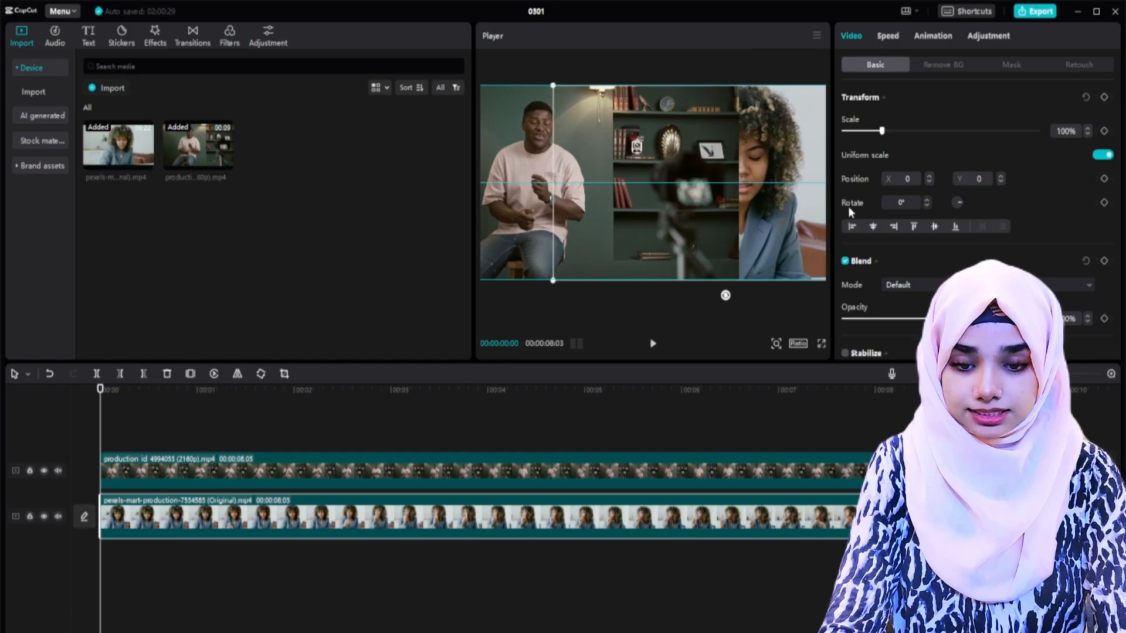
pyautogui.click(571, 202)
pyautogui.moveTo(542, 202); pyautogui.dragTo(548, 190)
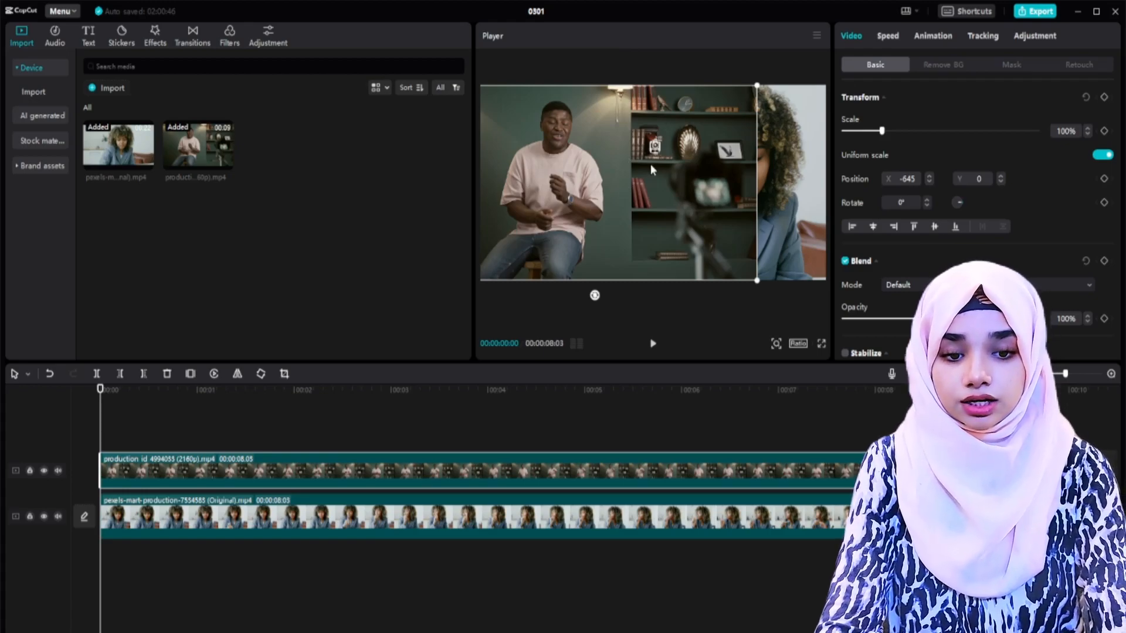
pyautogui.click(163, 426)
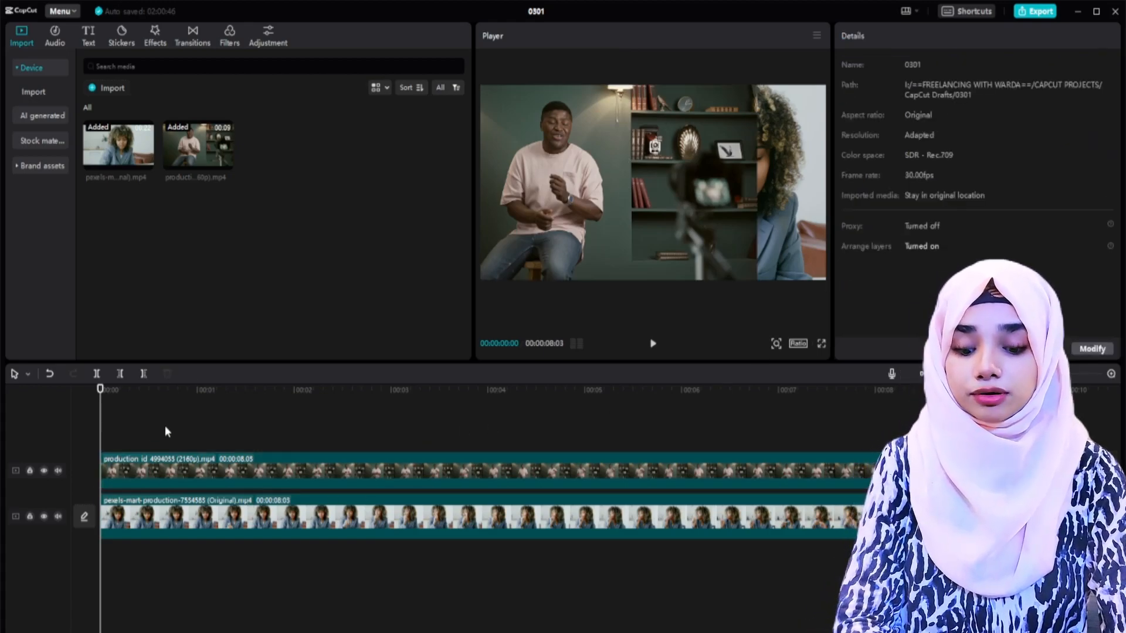
# Step: Apply a Horizontal mask to the man's clip, rotated to -90° and moved to about X 684 as a vertical divider
pyautogui.click(175, 460)
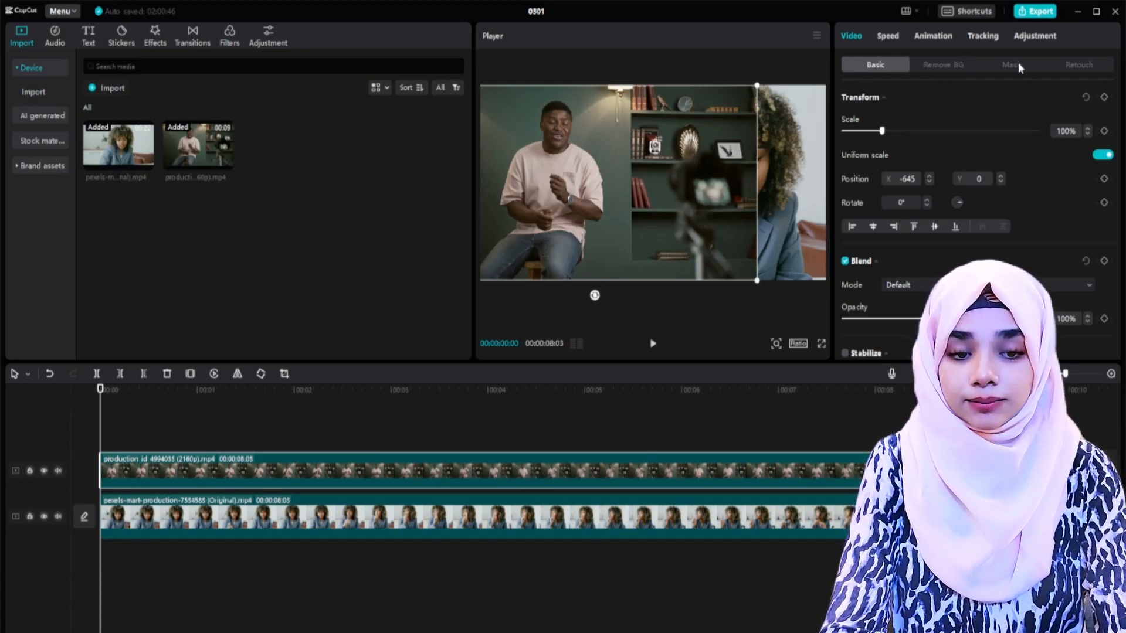
pyautogui.click(997, 67)
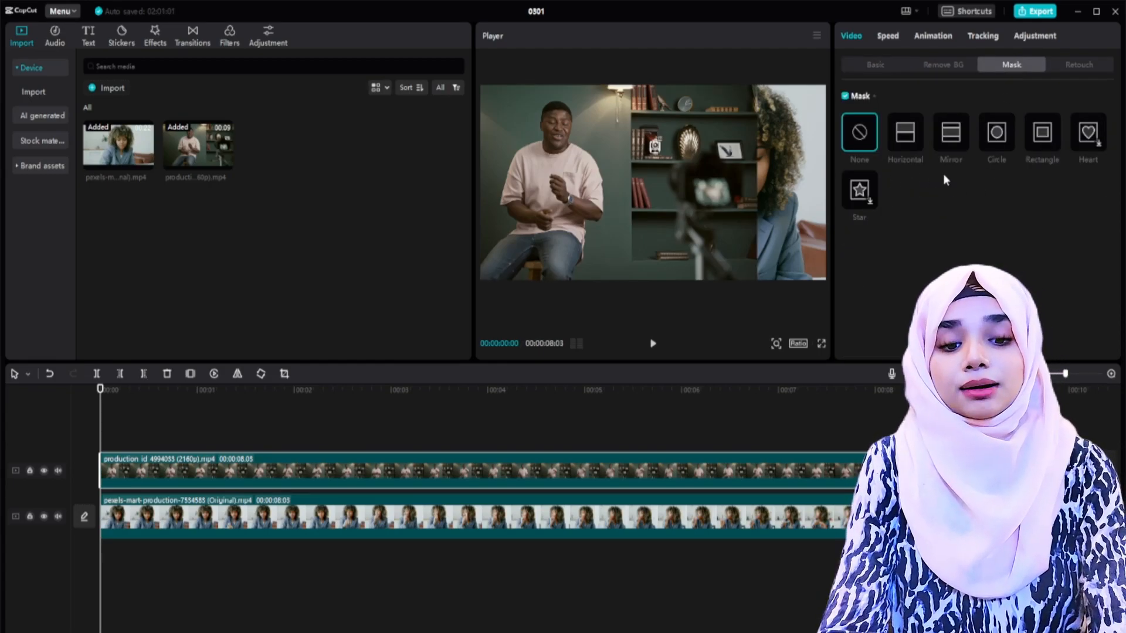
pyautogui.click(904, 135)
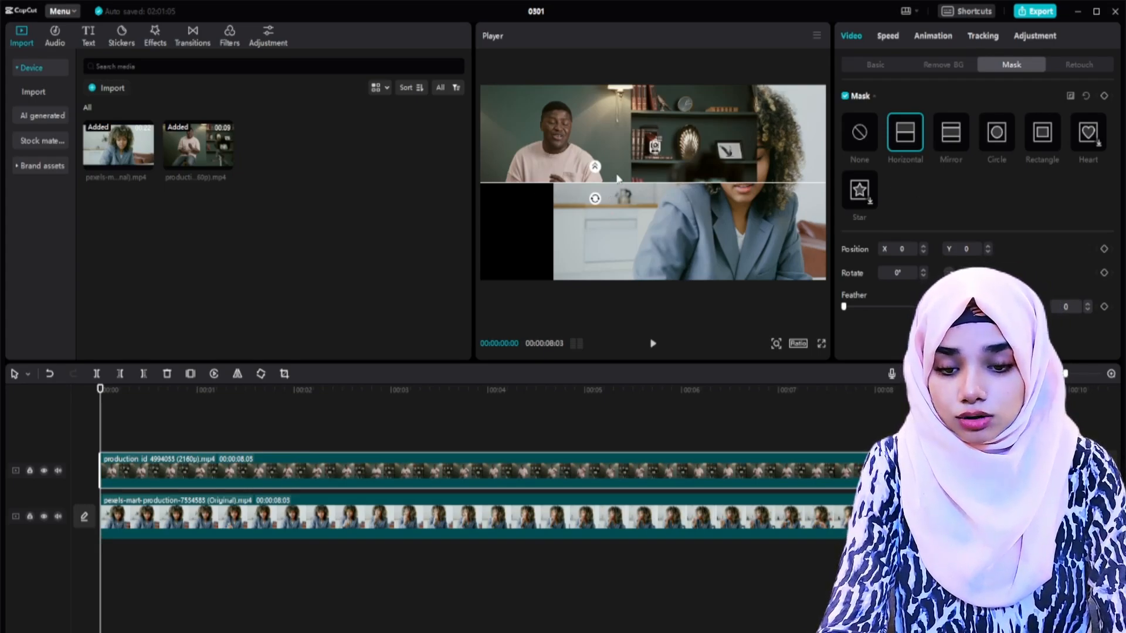
pyautogui.moveTo(595, 200); pyautogui.dragTo(652, 221)
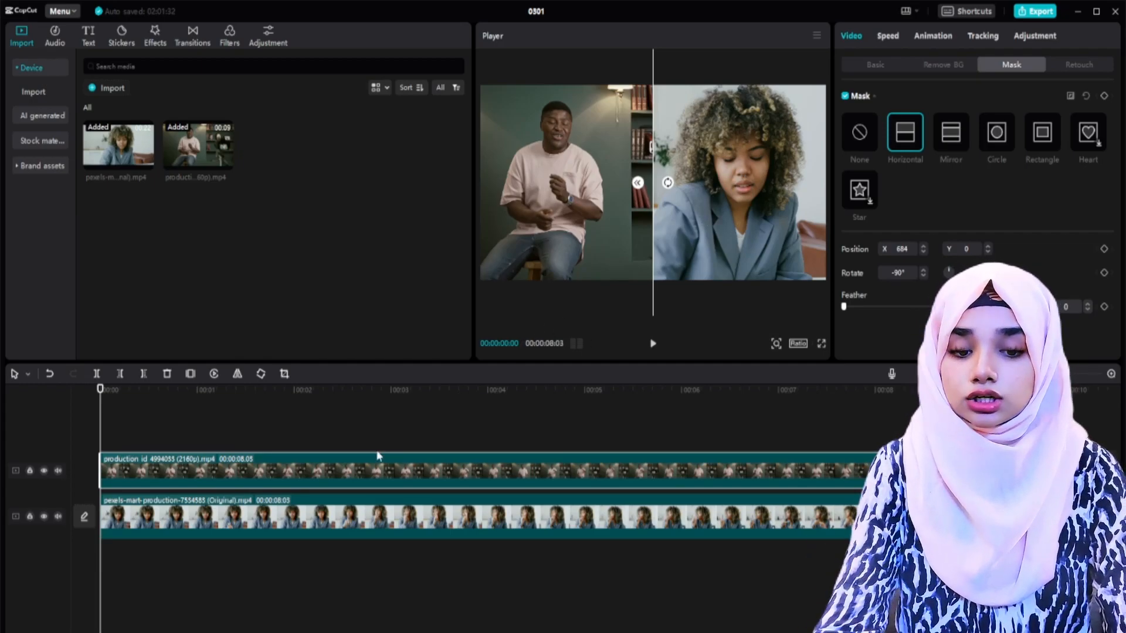
# Step: Scale the man's clip to about 125% and reposition it at about X -340, Y -166
pyautogui.click(872, 64)
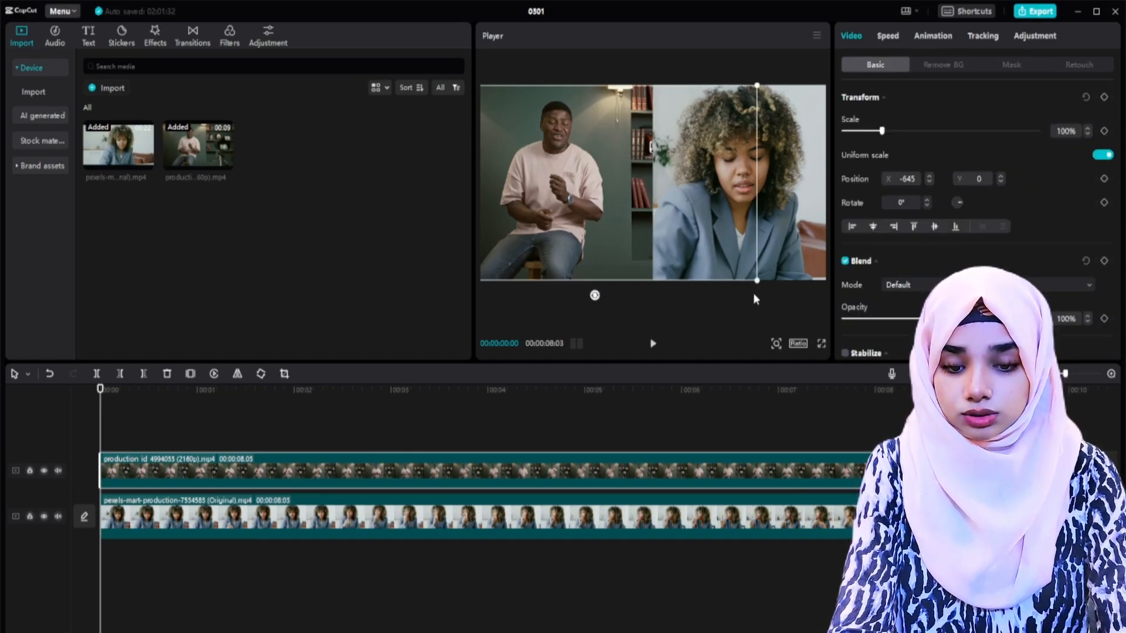
pyautogui.moveTo(760, 284); pyautogui.dragTo(798, 305)
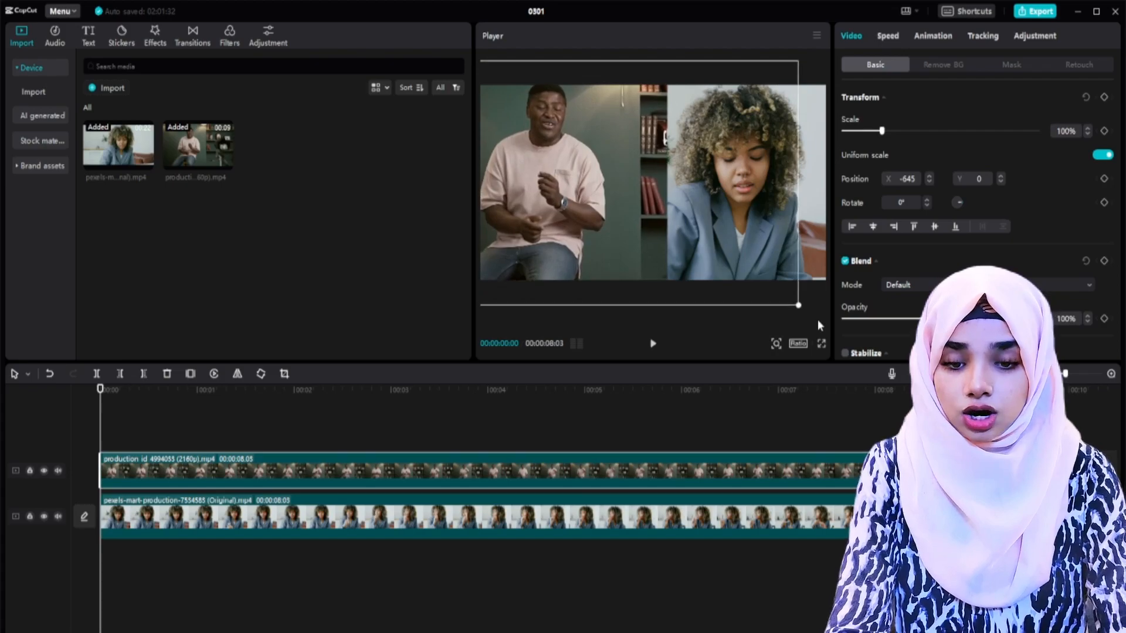
pyautogui.moveTo(611, 205); pyautogui.dragTo(667, 258)
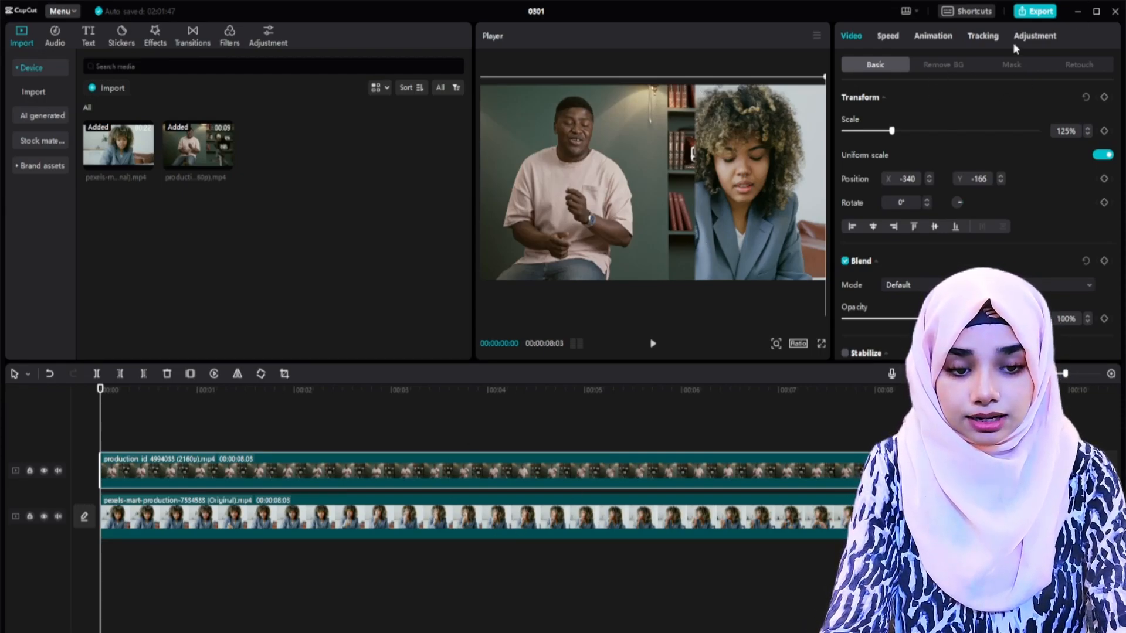
# Step: Move the man's mask edge back to the frame's centre, at about X 286, Y -6, and play back the split screen
pyautogui.click(1011, 64)
pyautogui.click(904, 133)
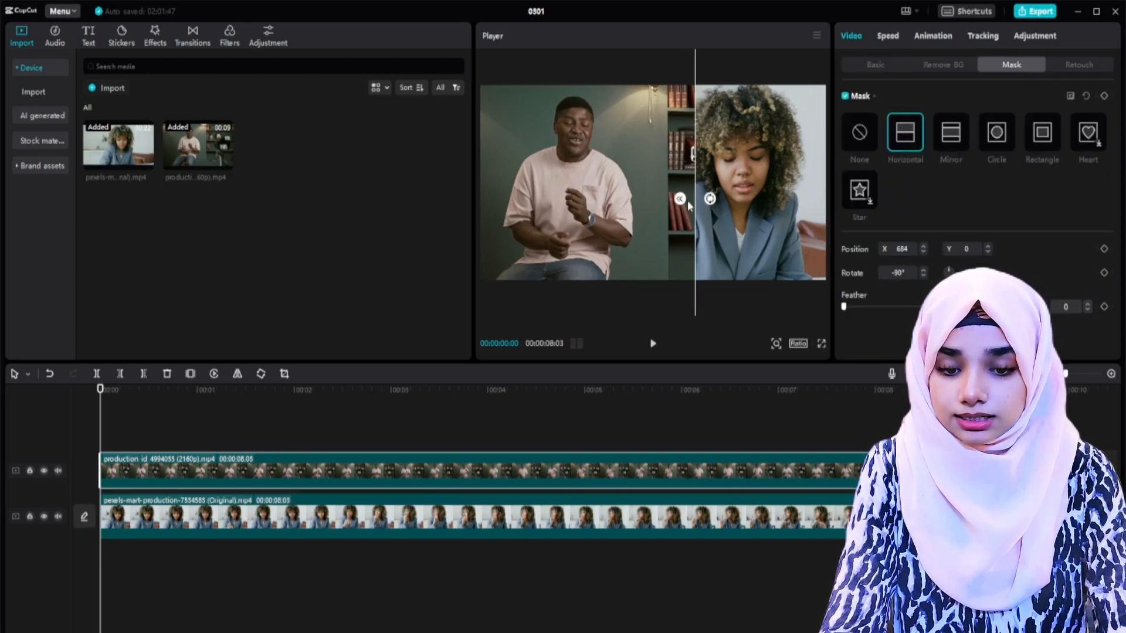
pyautogui.moveTo(691, 200); pyautogui.dragTo(653, 205)
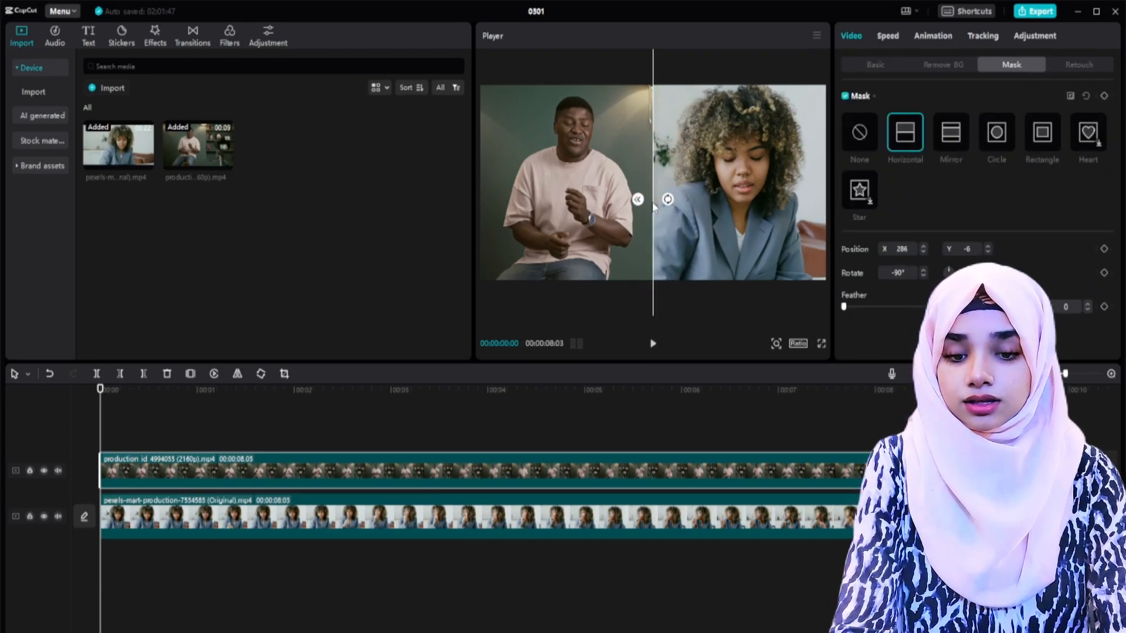
pyautogui.click(126, 435)
pyautogui.press('space')
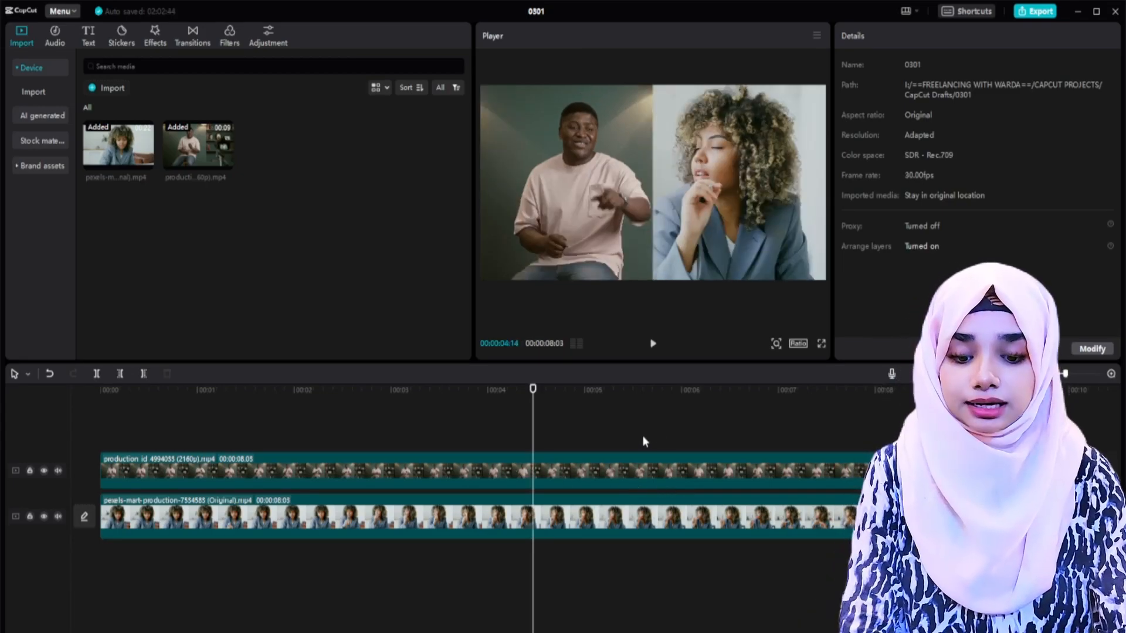
# Step: Delete both split-screen clips from the timeline and add the two source clips again, one after the other
pyautogui.moveTo(633, 437); pyautogui.dragTo(626, 617)
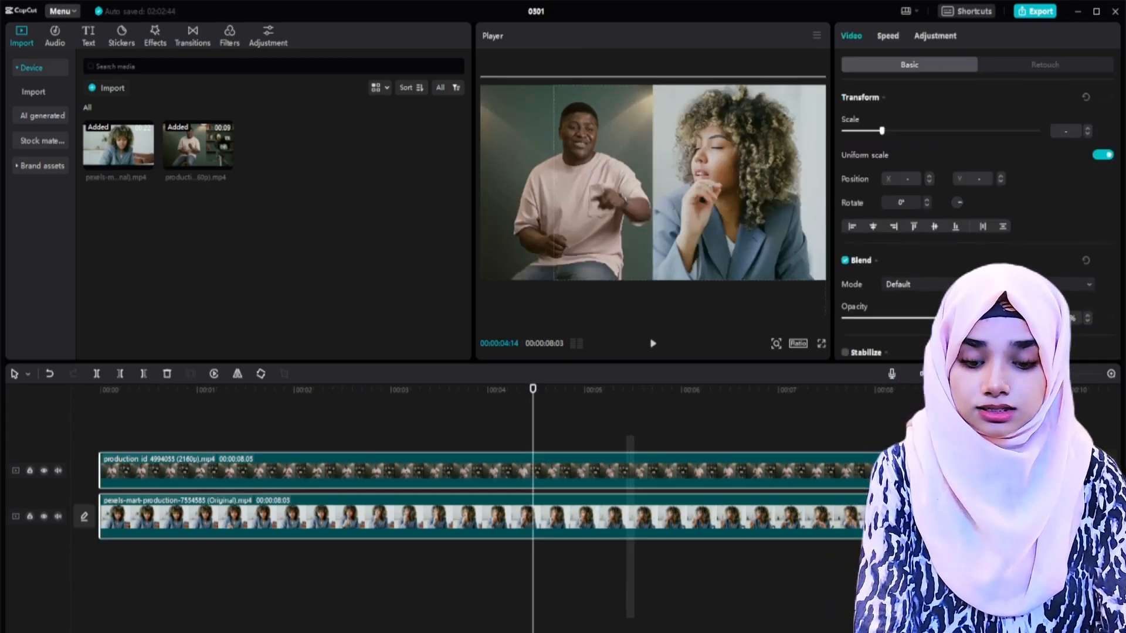
pyautogui.press('Delete')
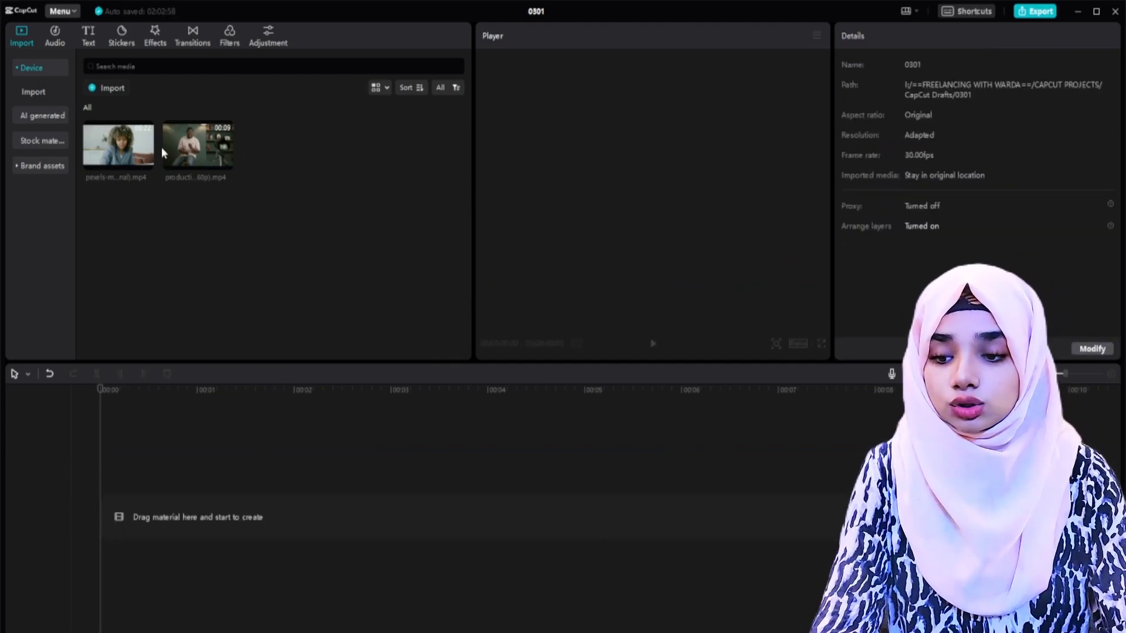
pyautogui.click(161, 152)
pyautogui.keyDown('shift'); pyautogui.click(111, 136); pyautogui.keyUp('shift')
pyautogui.moveTo(111, 136); pyautogui.dragTo(118, 519)
# Step: Set the project's aspect ratio to 9:16 and select the woman's clip
pyautogui.click(797, 343)
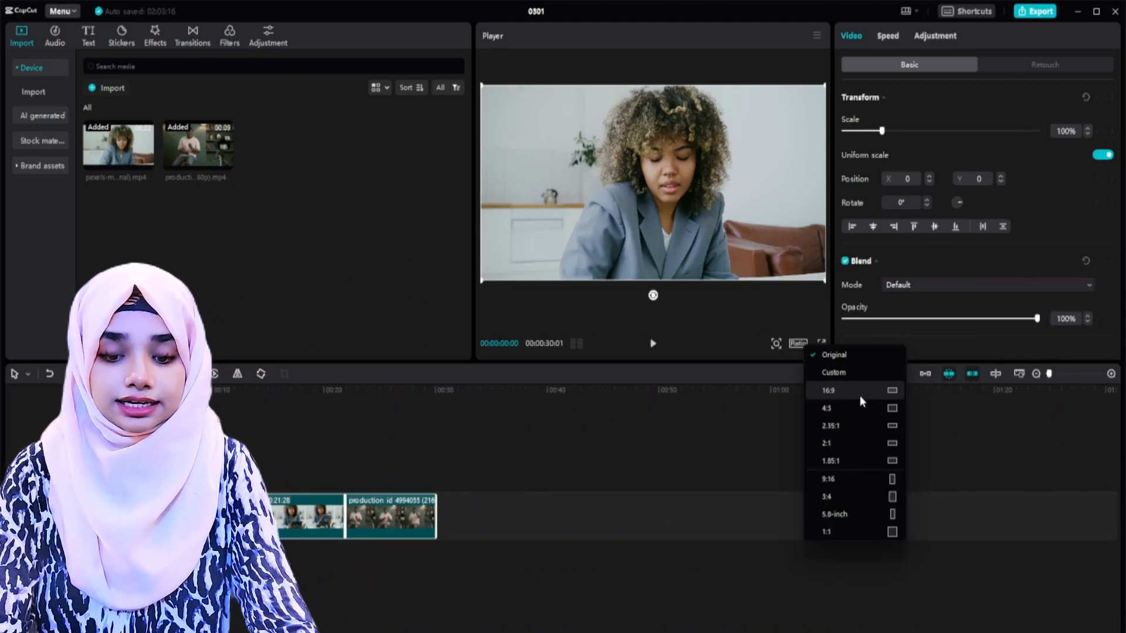
pyautogui.click(857, 477)
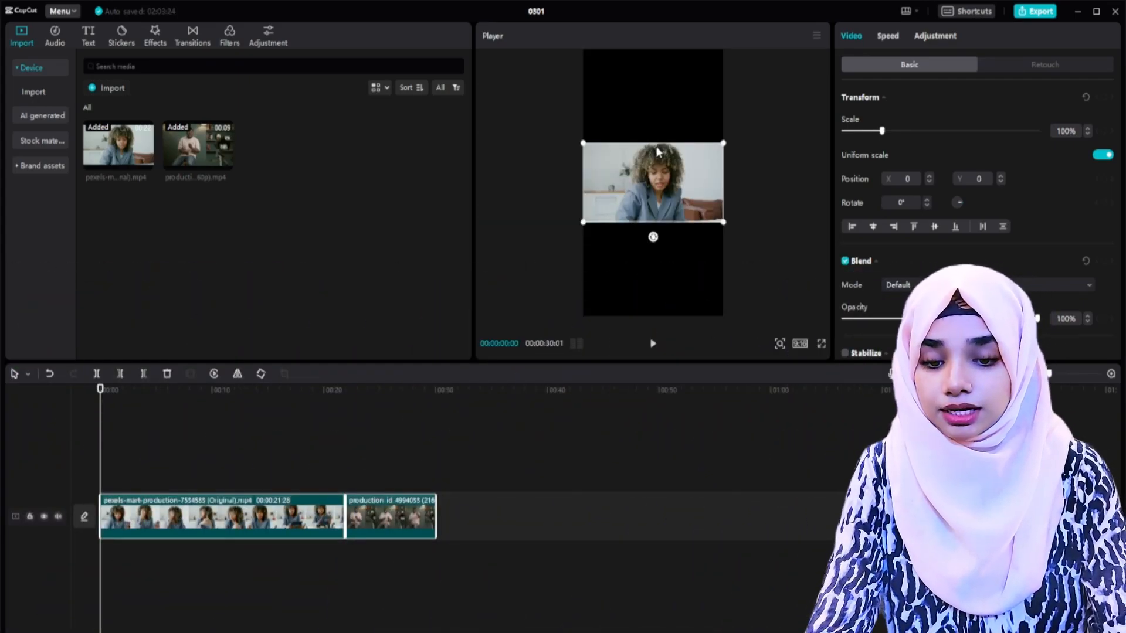
pyautogui.click(320, 515)
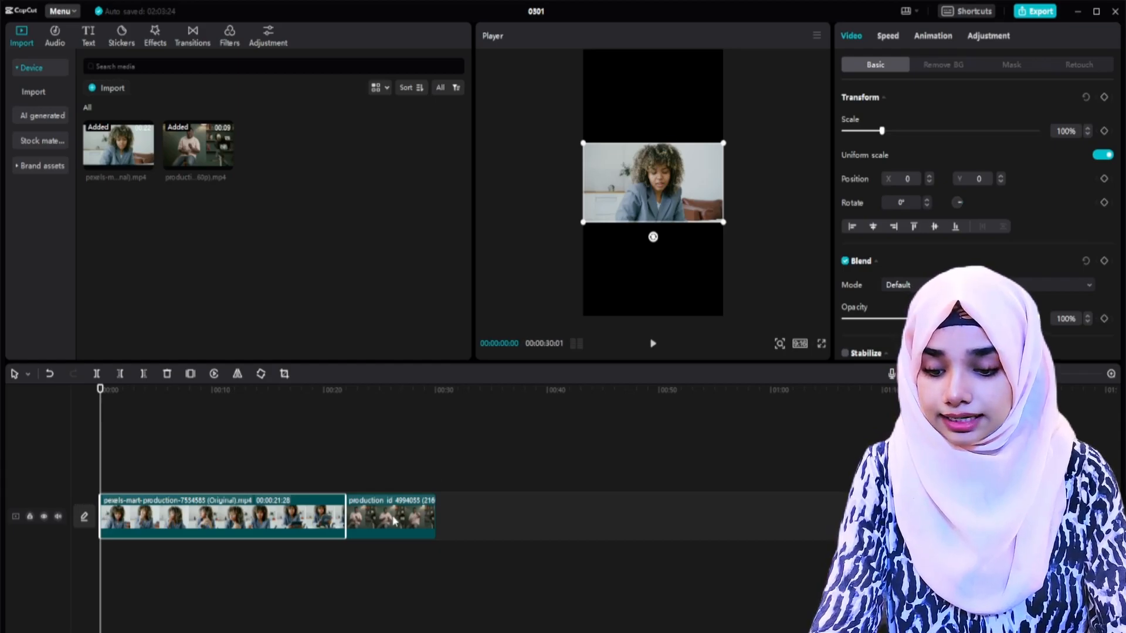
# Step: Stack the man's clip on the track above the woman's clip and move it down the frame to Y -1102
pyautogui.moveTo(387, 516); pyautogui.dragTo(96, 488)
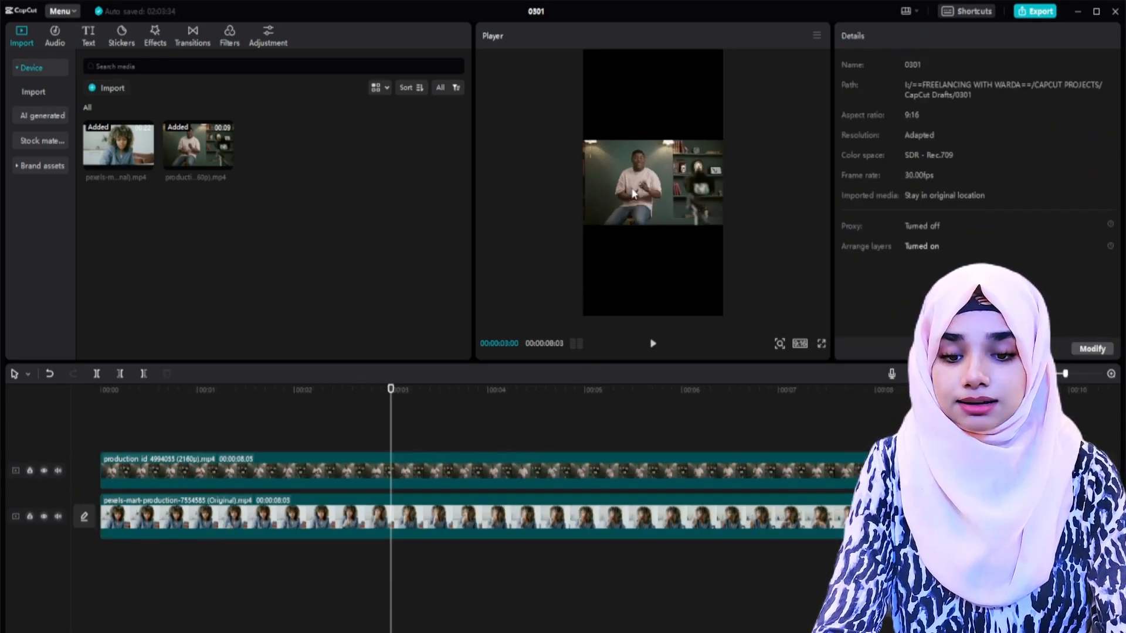
pyautogui.click(665, 228)
pyautogui.moveTo(665, 227); pyautogui.dragTo(668, 270)
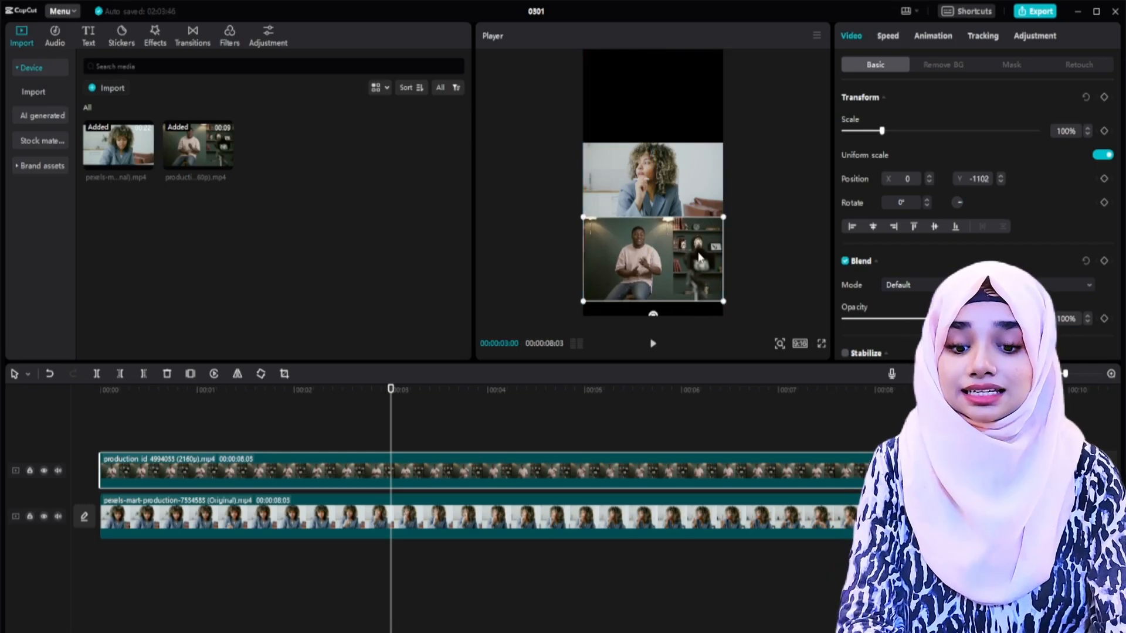
# Step: Select both clips, centre them together vertically in the 9:16 frame and scale them to 168%
pyautogui.click(655, 435)
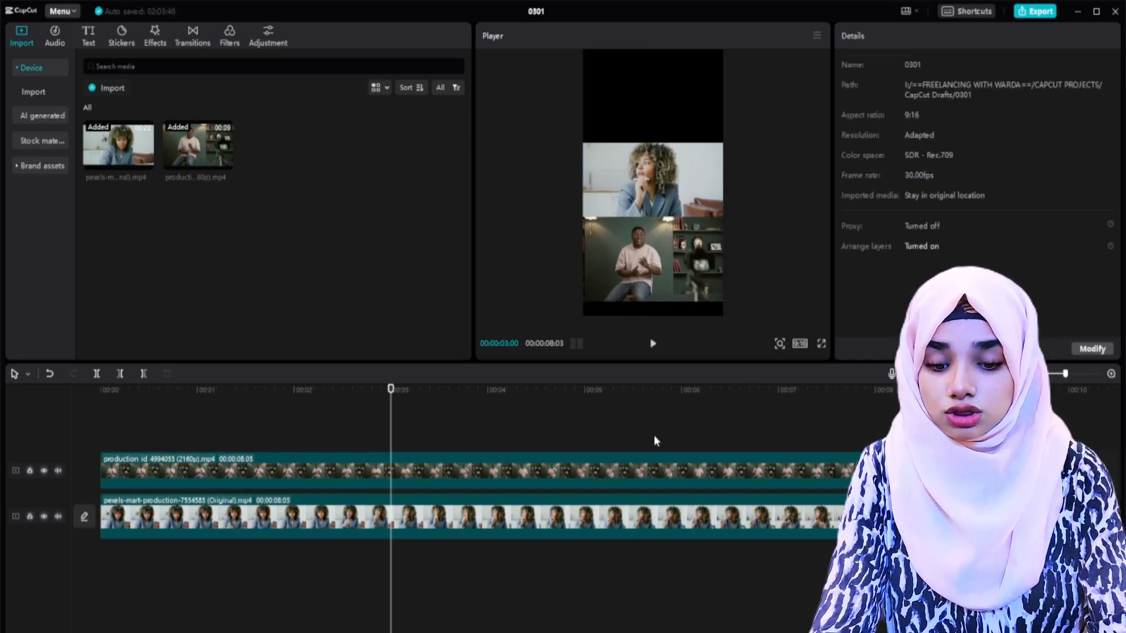
pyautogui.click(658, 516)
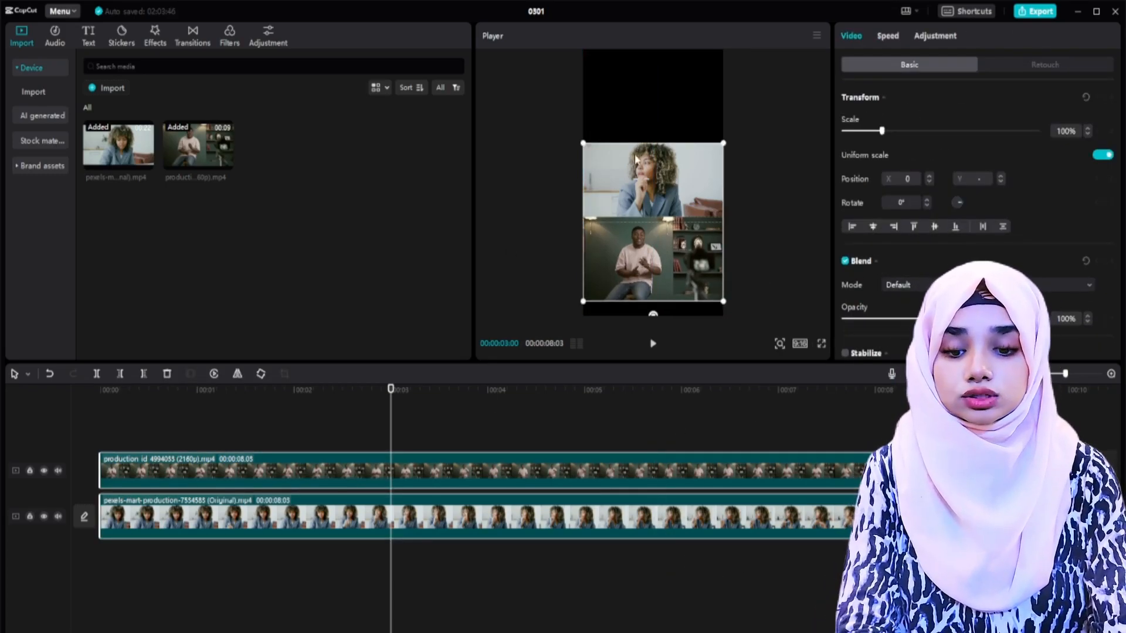
pyautogui.moveTo(663, 233)
pyautogui.mouseDown()
pyautogui.moveTo(663, 175)
pyautogui.moveTo(664, 241)
pyautogui.moveTo(666, 217)
pyautogui.mouseUp()
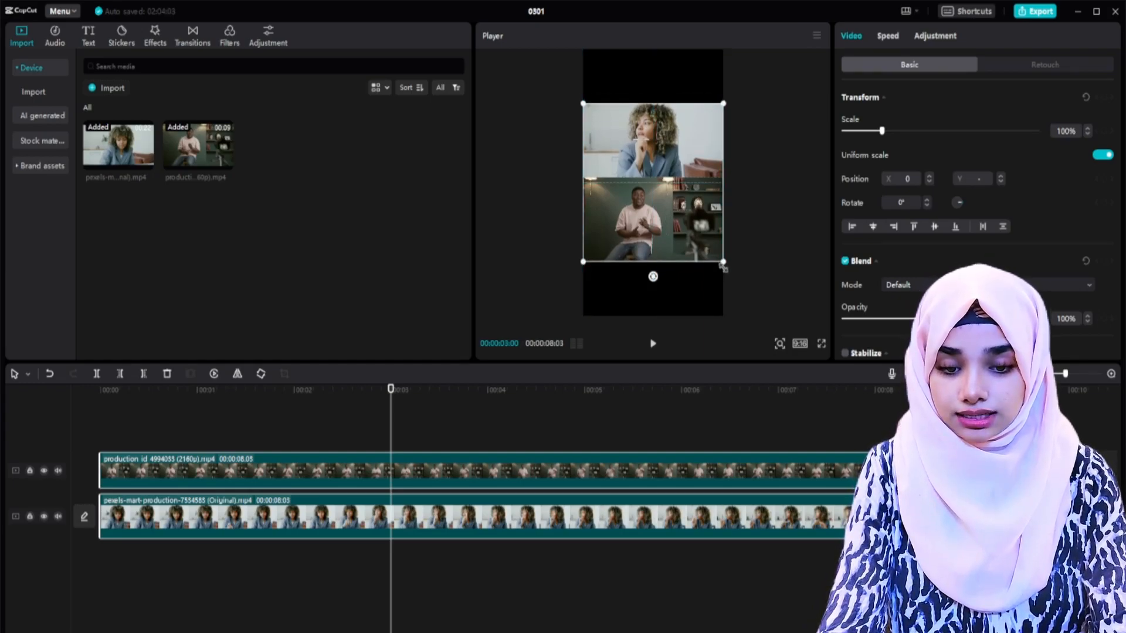
pyautogui.moveTo(723, 263); pyautogui.dragTo(772, 320)
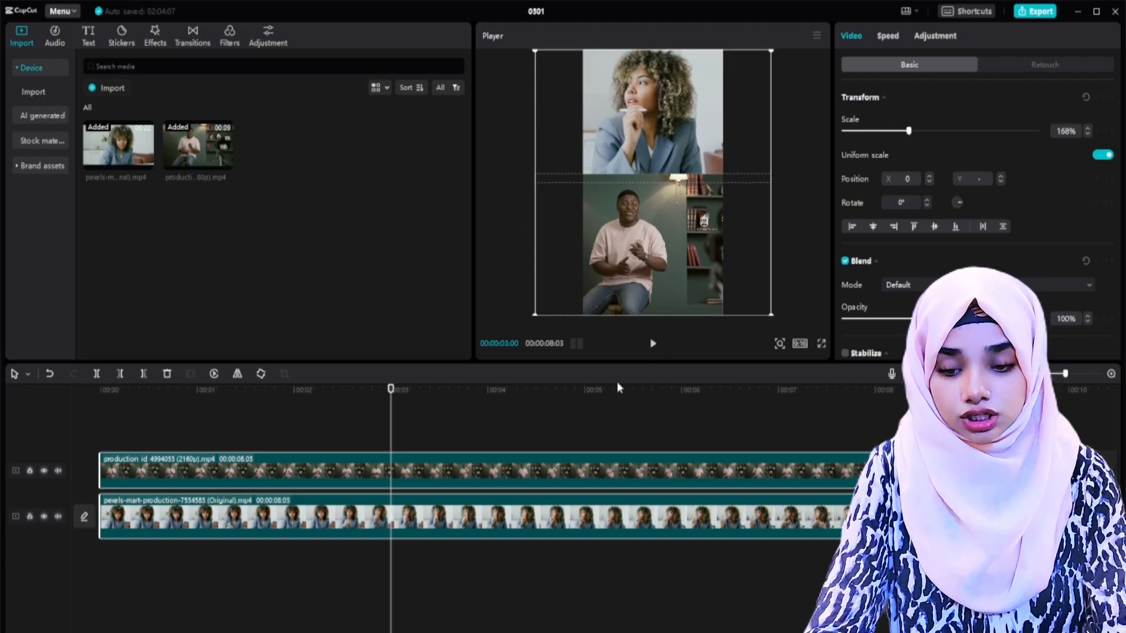
# Step: Reposition the man's clip to X 343, enlarge it to 216%, and play back the vertical split screen
pyautogui.click(546, 467)
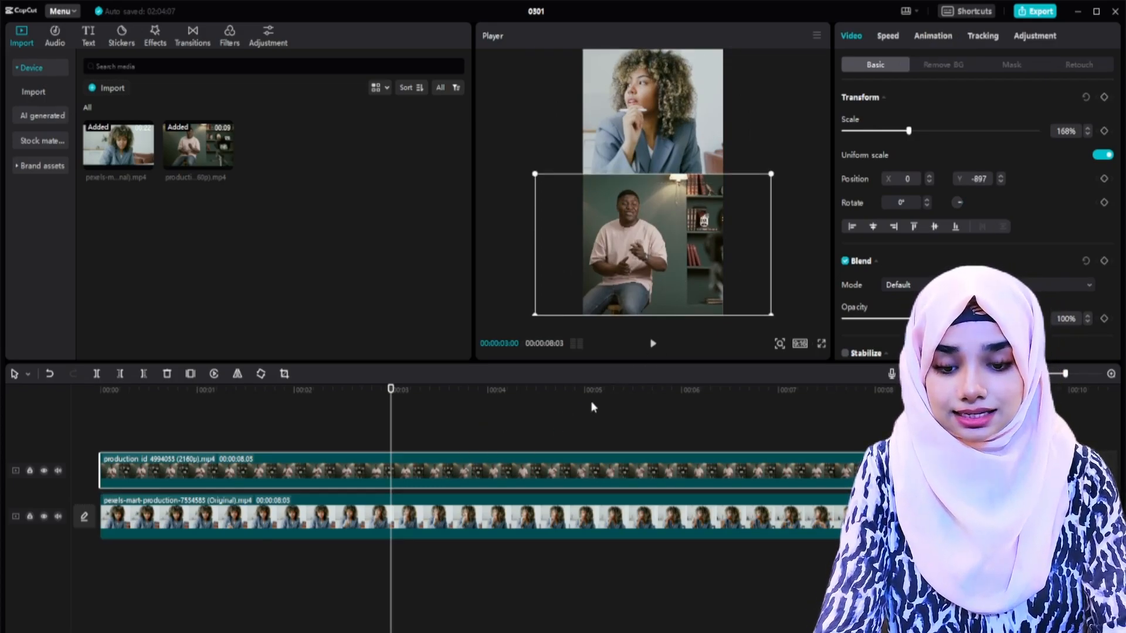
pyautogui.moveTo(648, 256); pyautogui.dragTo(662, 256)
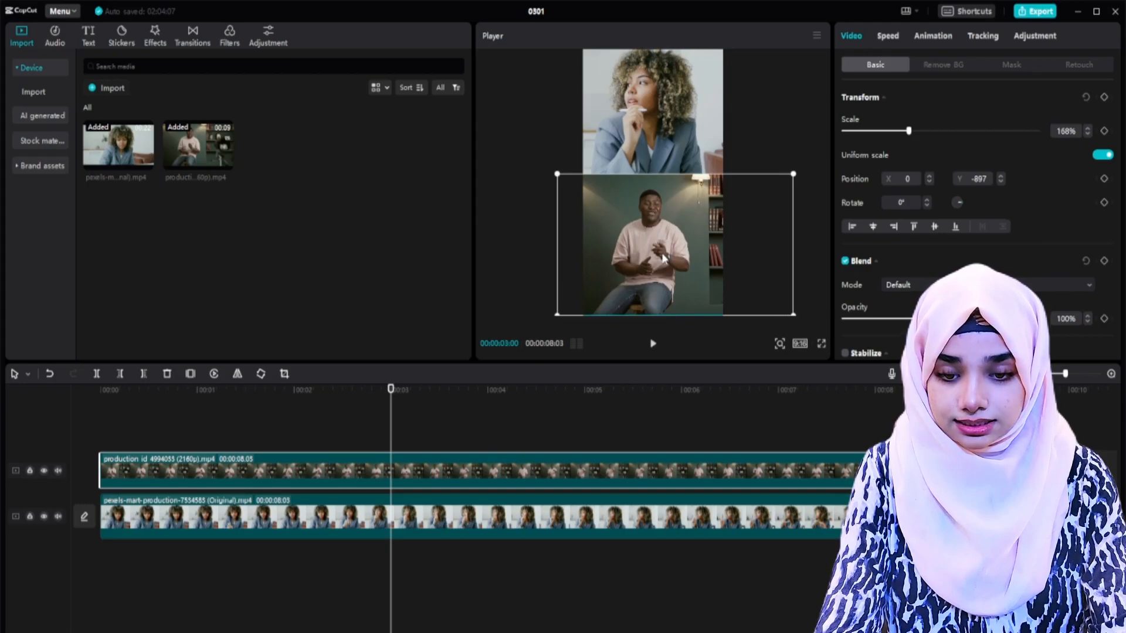
pyautogui.moveTo(795, 315); pyautogui.dragTo(853, 351)
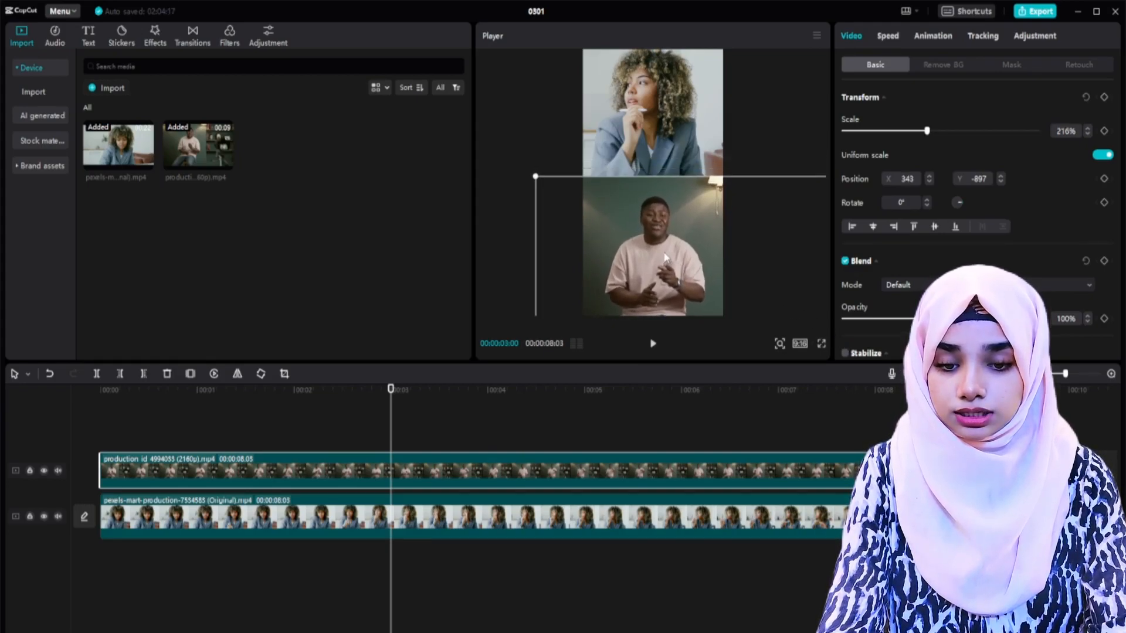
pyautogui.click(573, 624)
pyautogui.press('space')
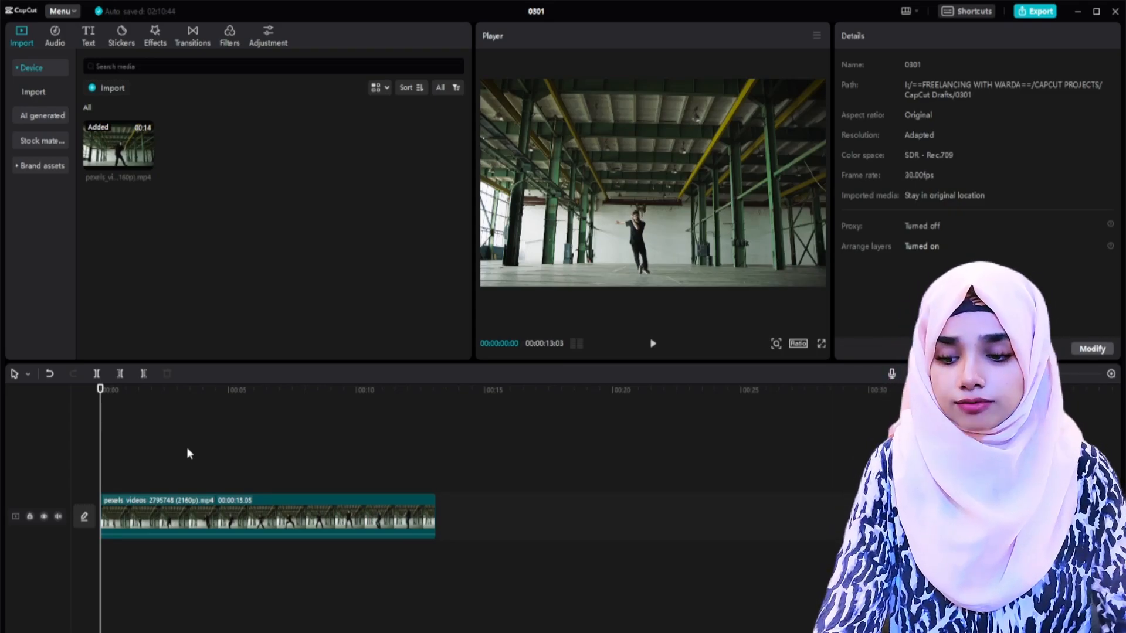
# Step: Slow the warehouse dancer clip to a constant speed of 0.5x
pyautogui.click(216, 513)
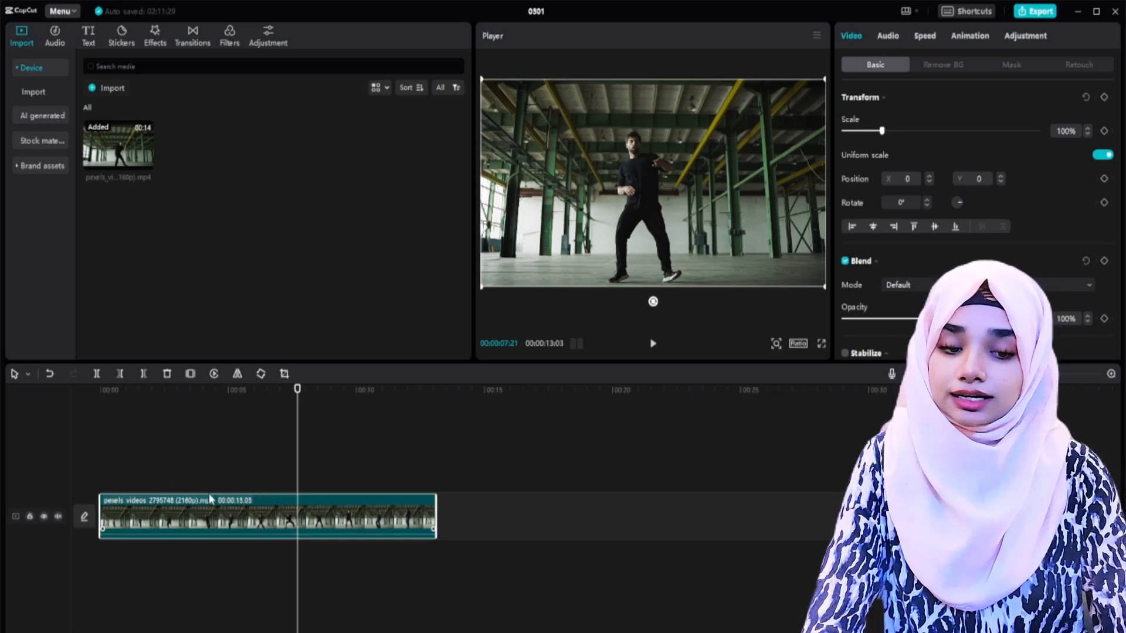
pyautogui.click(925, 36)
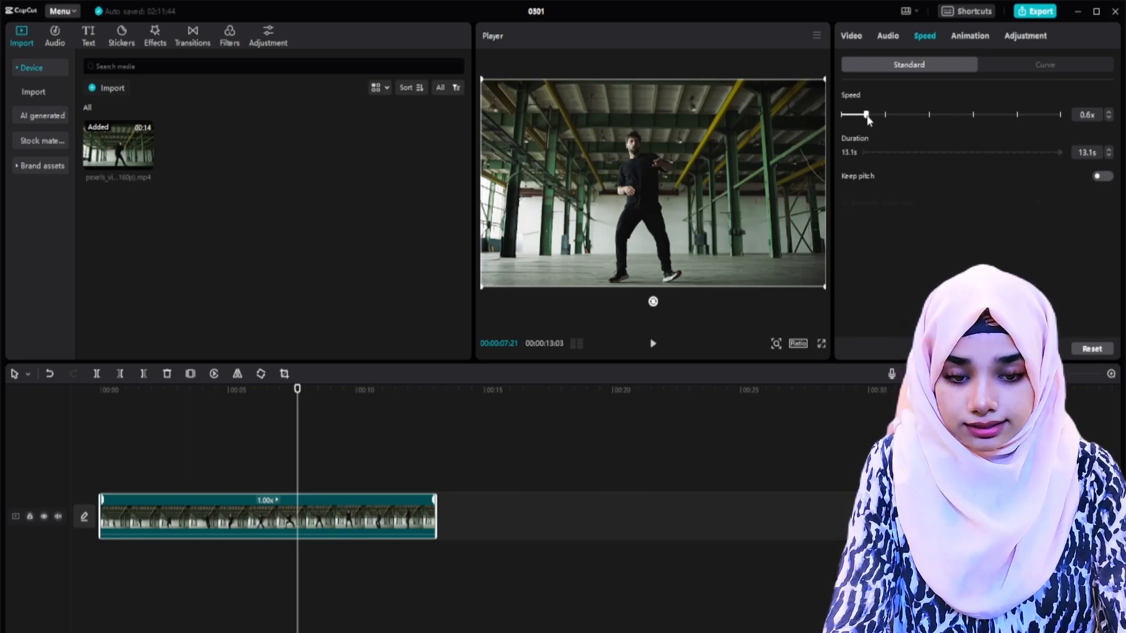
pyautogui.moveTo(862, 119); pyautogui.dragTo(861, 119)
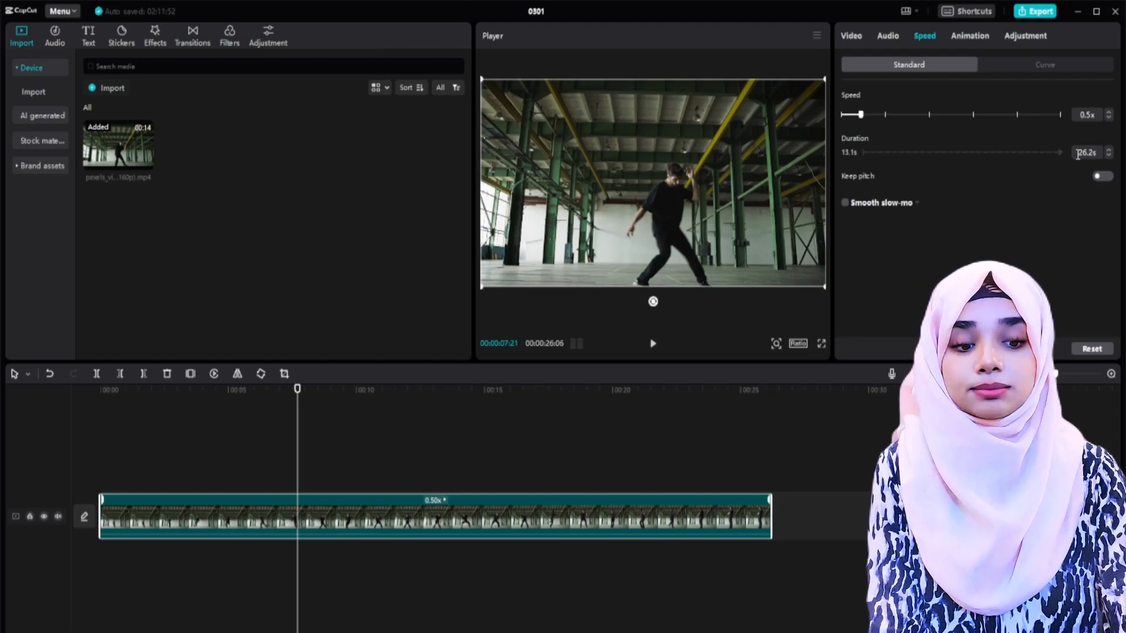
# Step: Set the dancer clip's duration to 20 seconds and play it back
pyautogui.moveTo(1077, 154); pyautogui.dragTo(1098, 154)
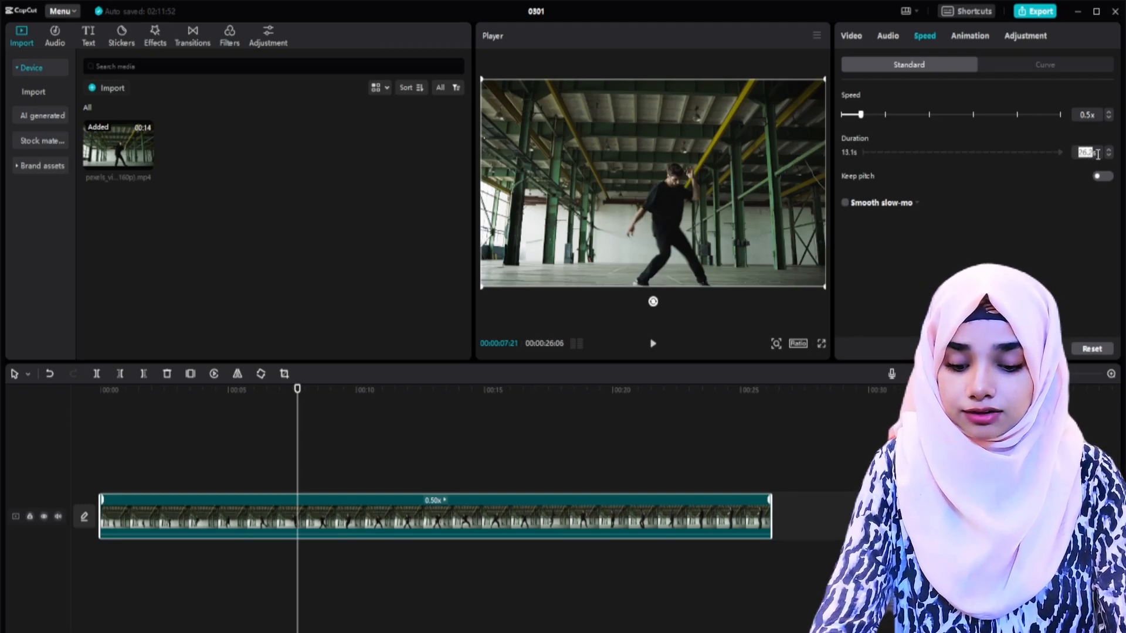
pyautogui.write('20s')
pyautogui.press('Return')
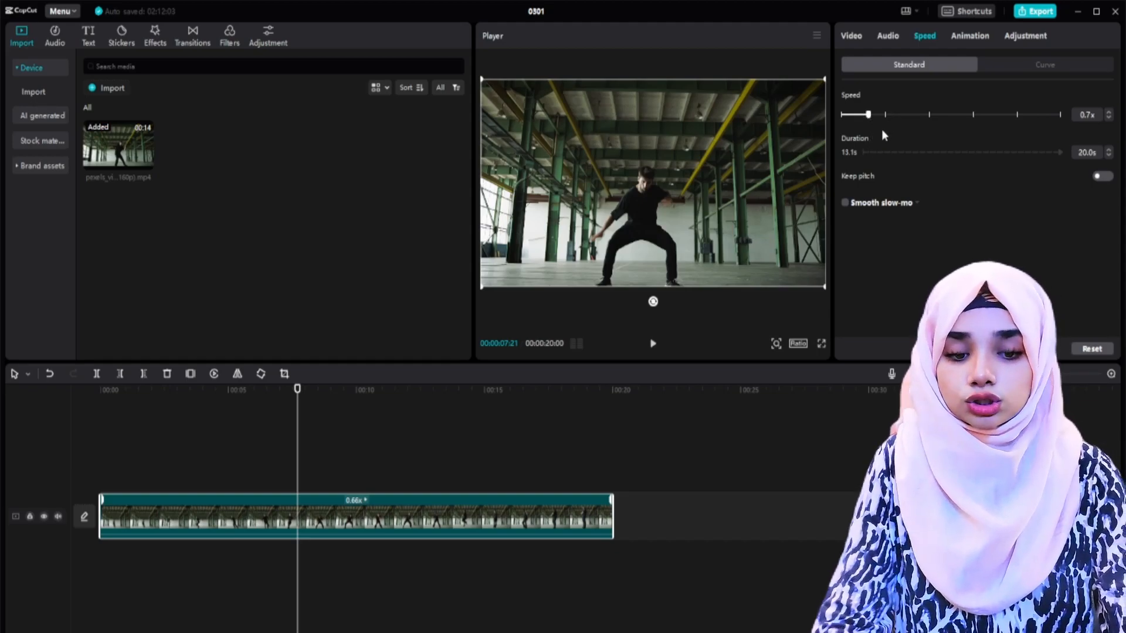
pyautogui.press('space')
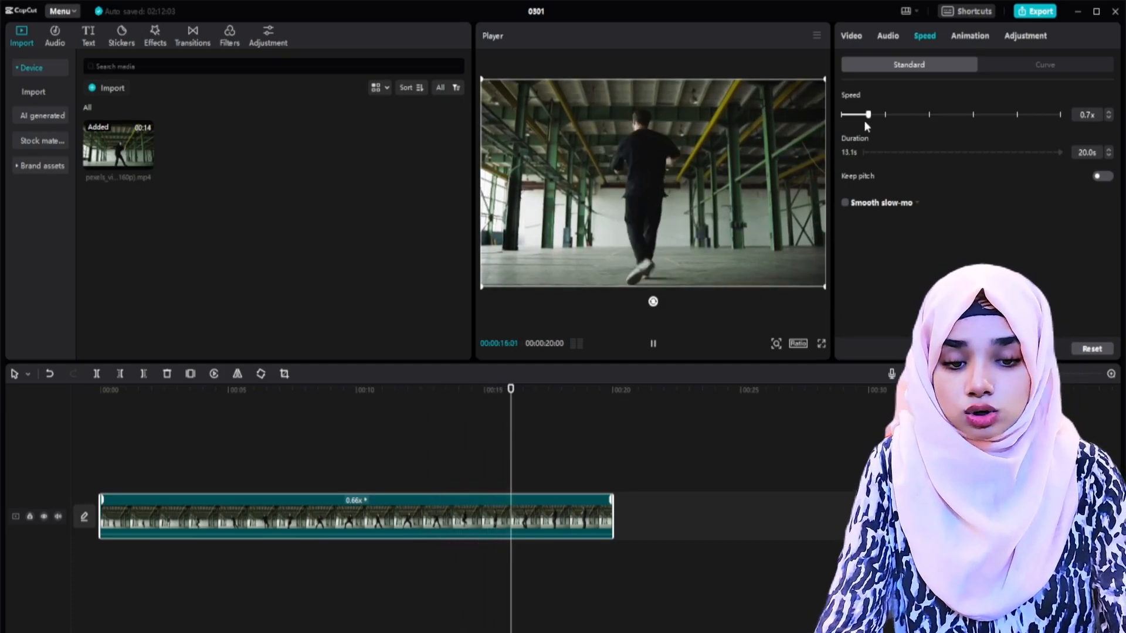
# Step: Slow the dancer clip to 0.3x and preview it at different points on the timeline
pyautogui.moveTo(865, 117); pyautogui.dragTo(850, 117)
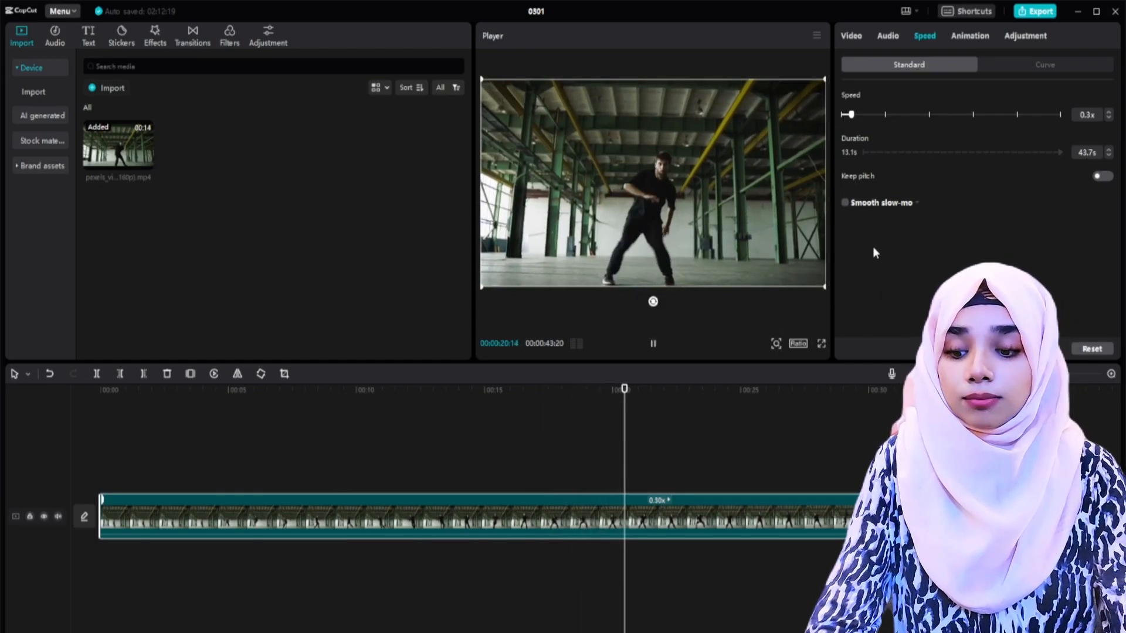
pyautogui.click(513, 450)
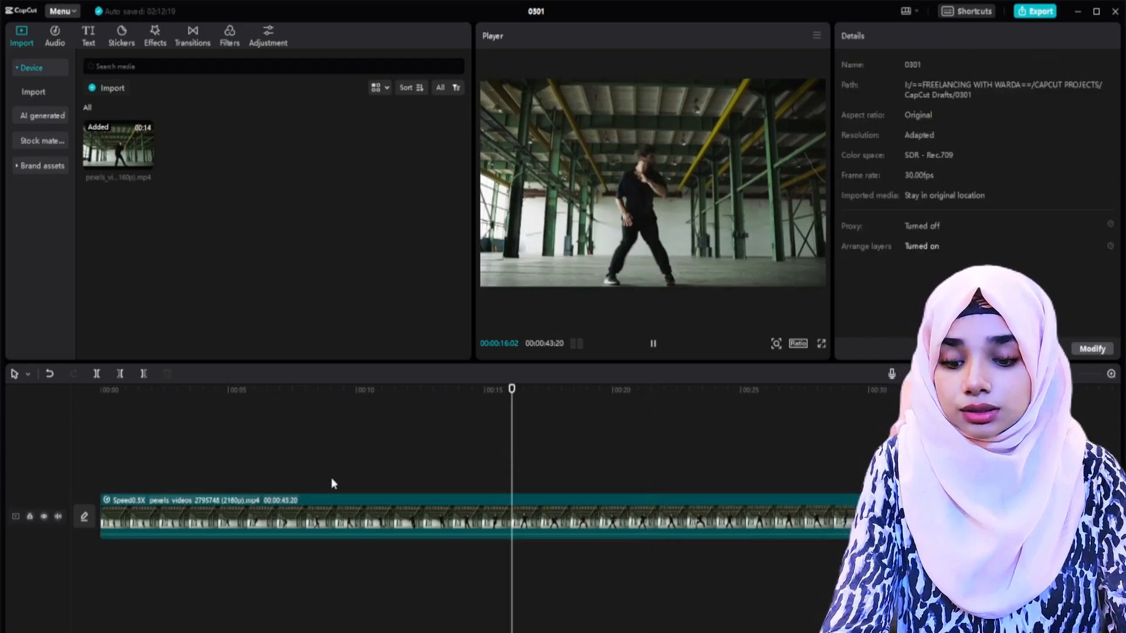
pyautogui.click(465, 452)
pyautogui.click(734, 452)
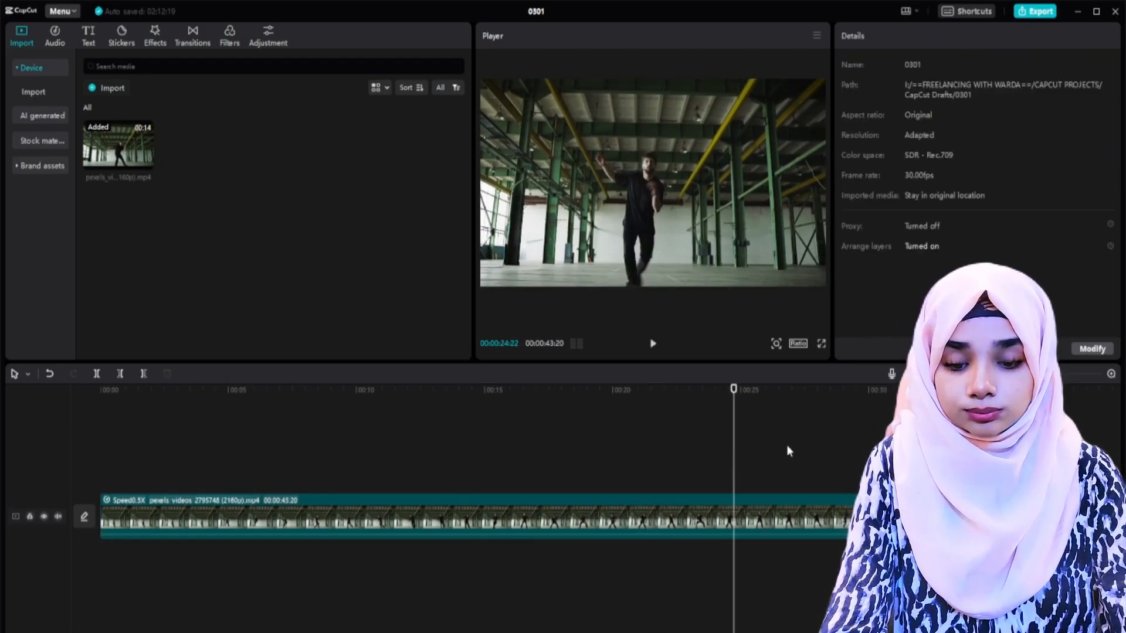
# Step: Return the dancer clip's speed to 1.0x and play part of it
pyautogui.click(925, 35)
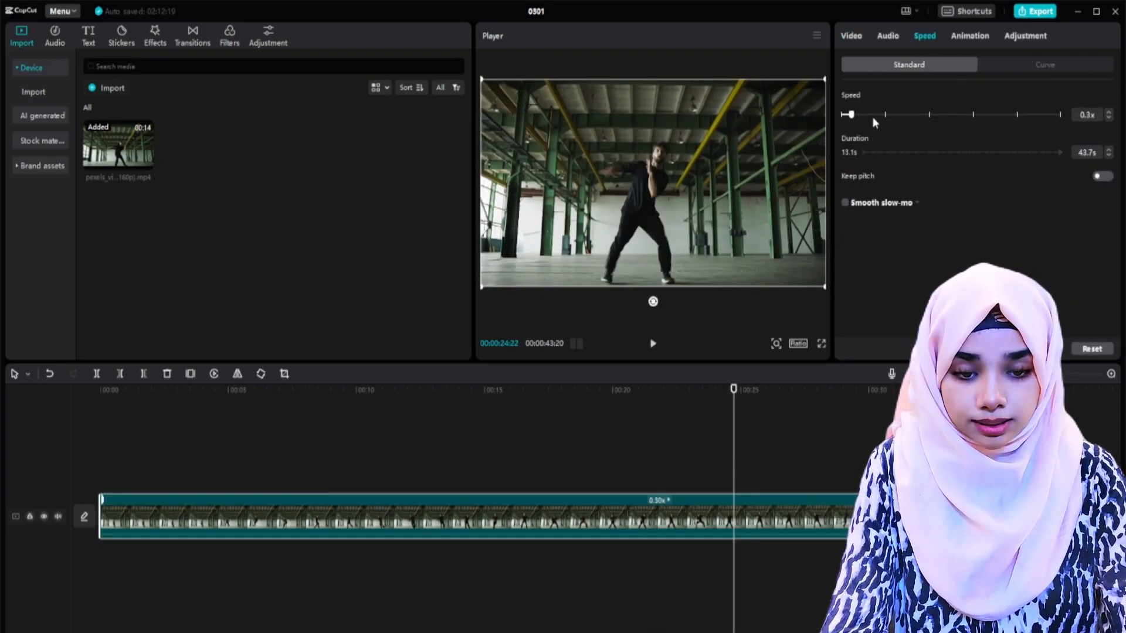
pyautogui.moveTo(862, 115)
pyautogui.mouseDown()
pyautogui.moveTo(852, 117)
pyautogui.moveTo(885, 117)
pyautogui.mouseUp()
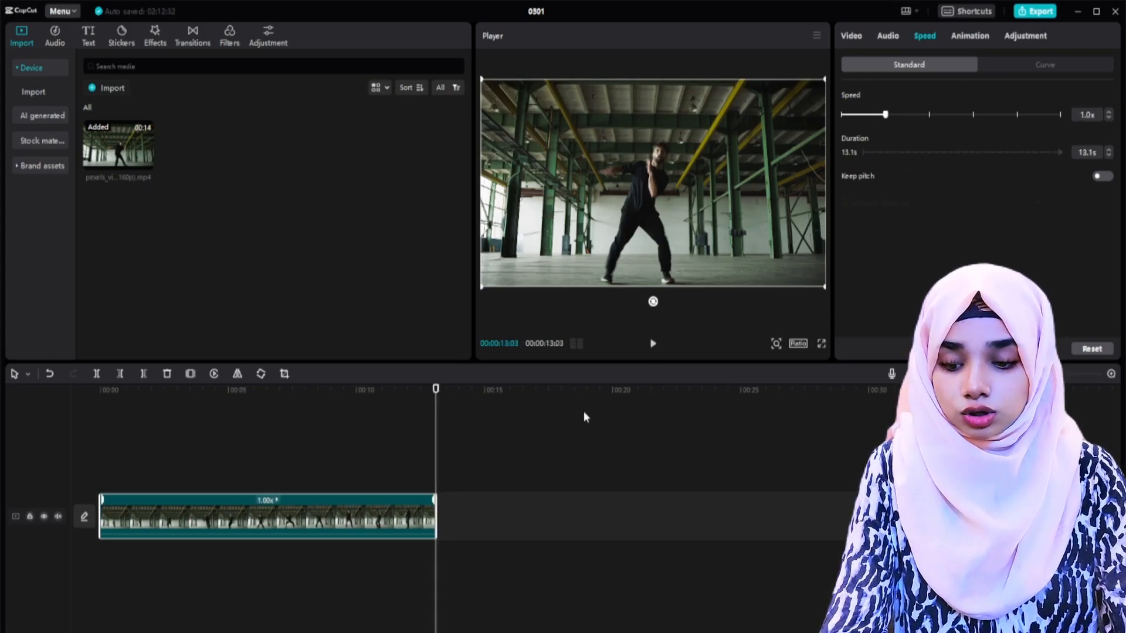
pyautogui.click(308, 466)
pyautogui.press('space')
pyautogui.press('space')
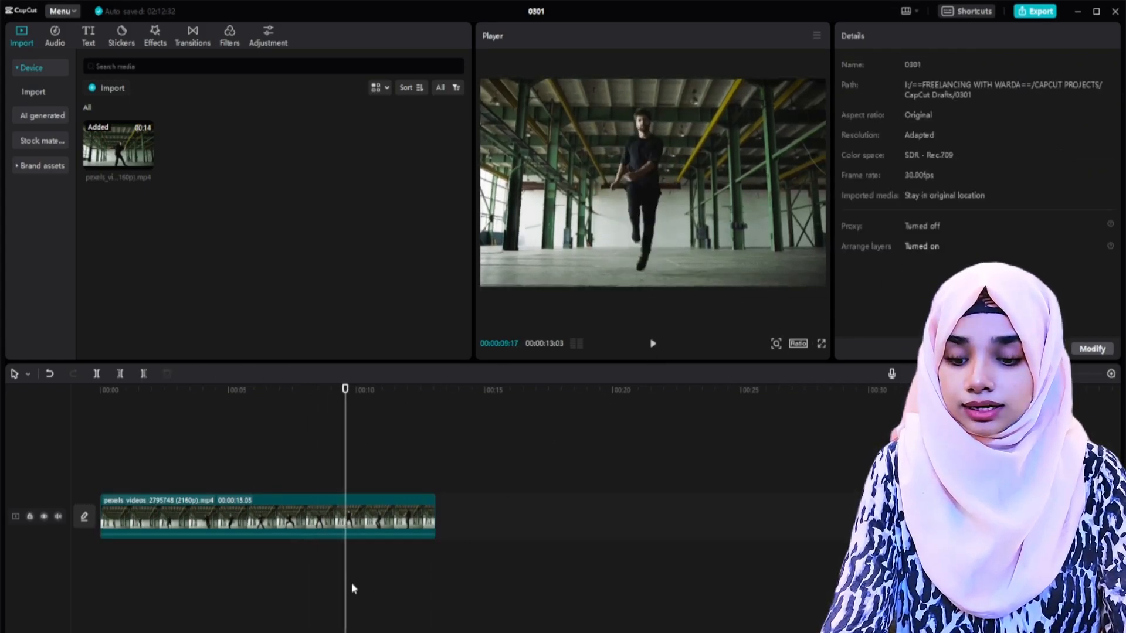
# Step: Apply the Custom speed curve to the dancer clip
pyautogui.click(363, 510)
pyautogui.click(364, 506)
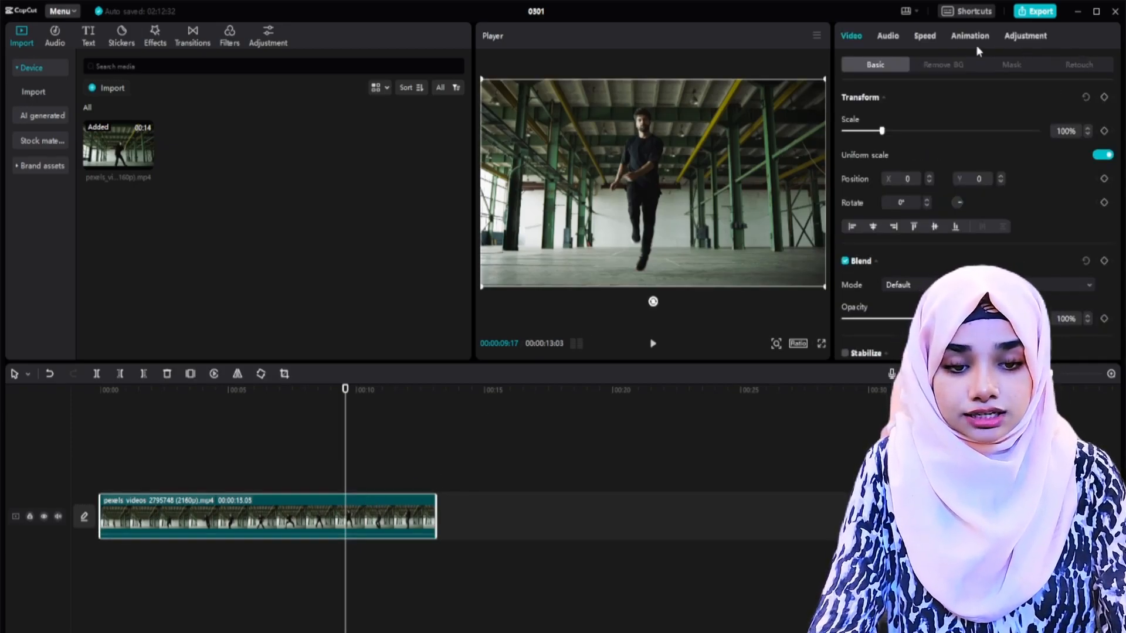
pyautogui.click(921, 36)
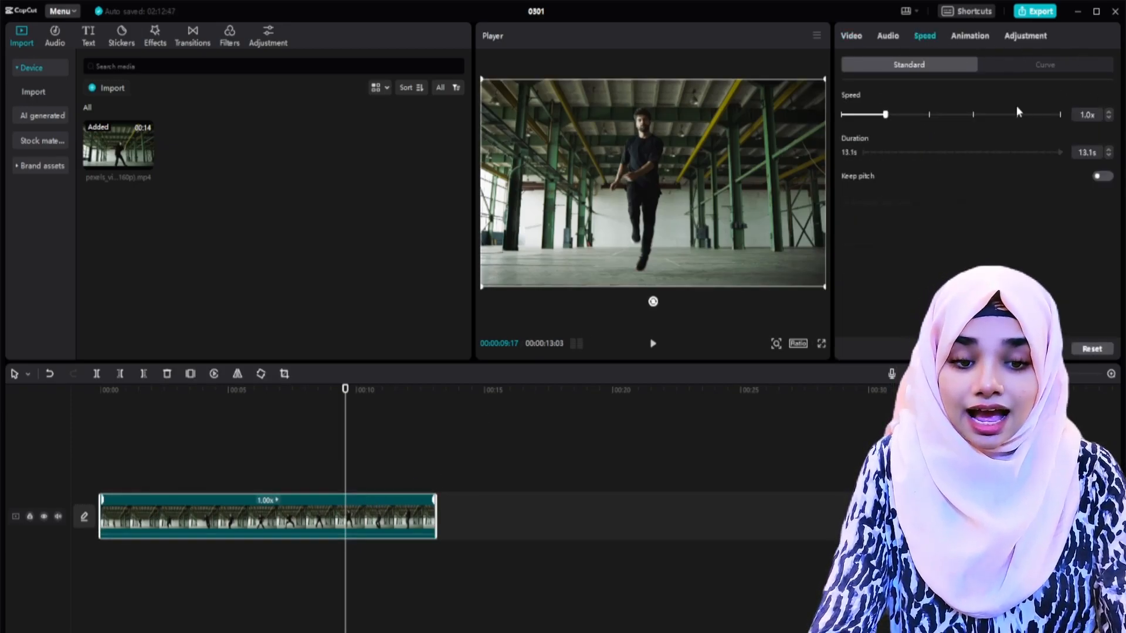
pyautogui.click(1033, 68)
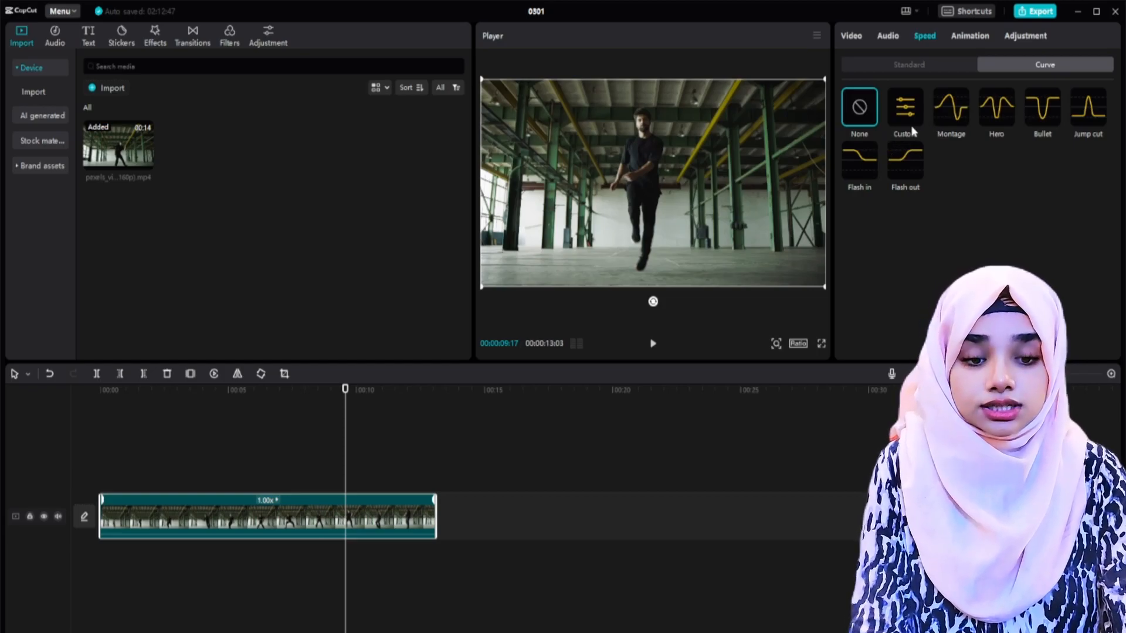
pyautogui.click(906, 109)
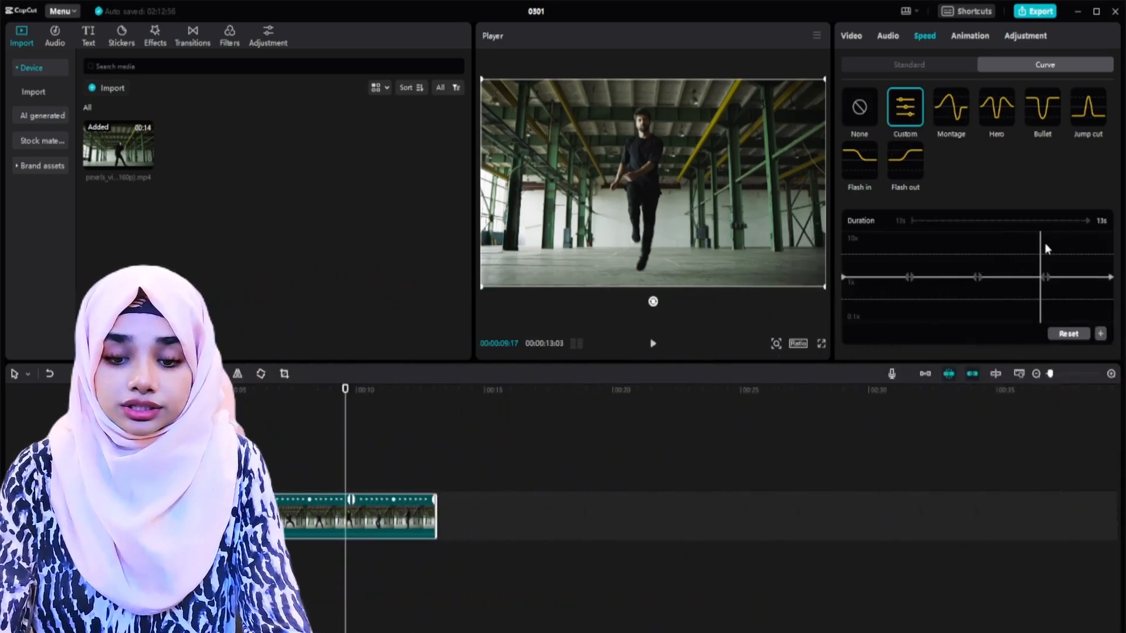
# Step: Play through the clip to find the dancer's jump and add speed points at about 8:05, 9:08 and, between them, 8:21
pyautogui.click(906, 250)
pyautogui.press('space')
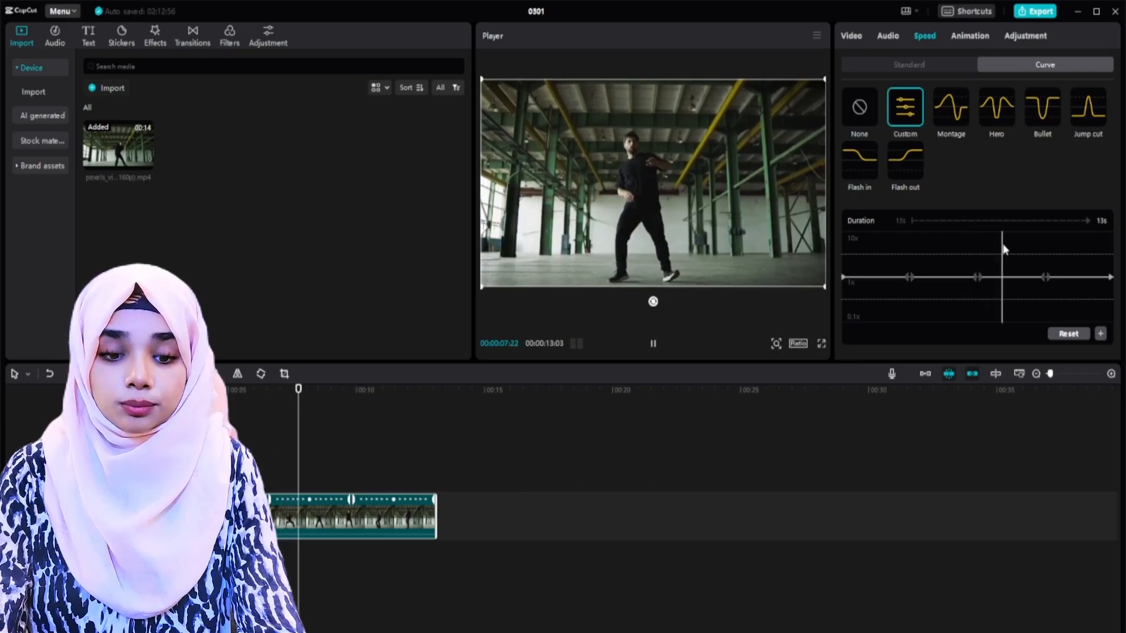
pyautogui.click(1003, 248)
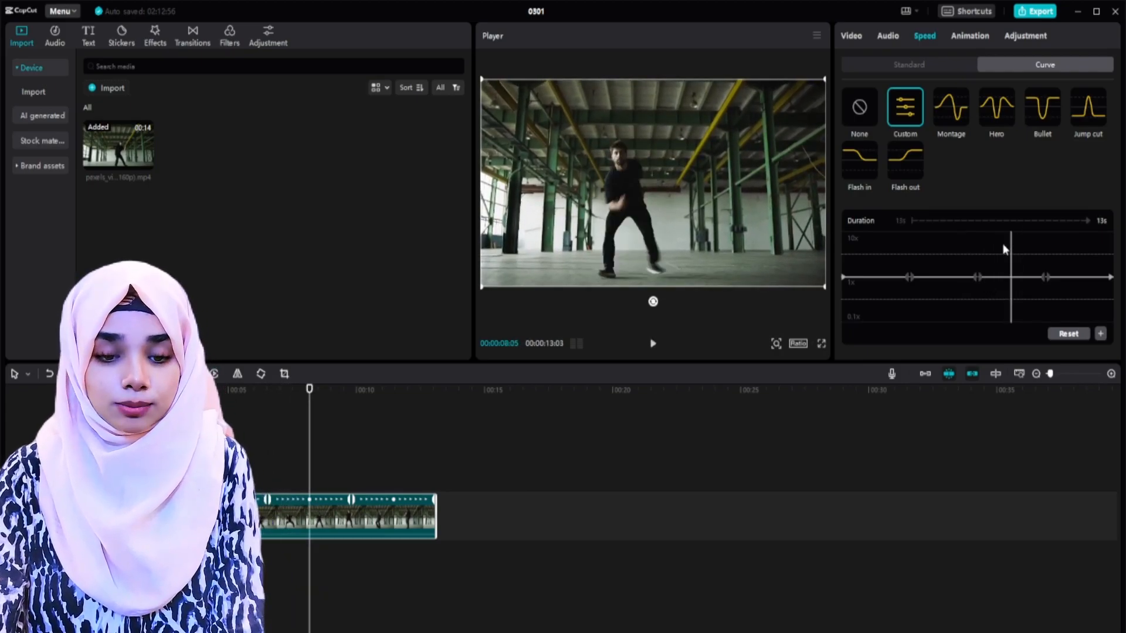
pyautogui.press('Right')
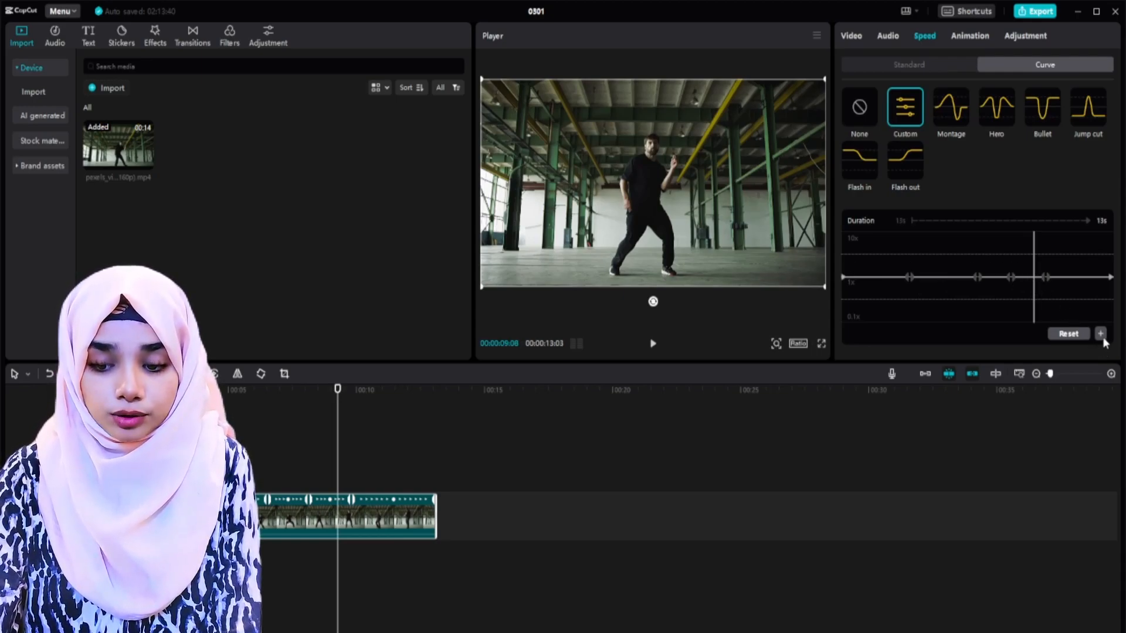
pyautogui.click(1022, 277)
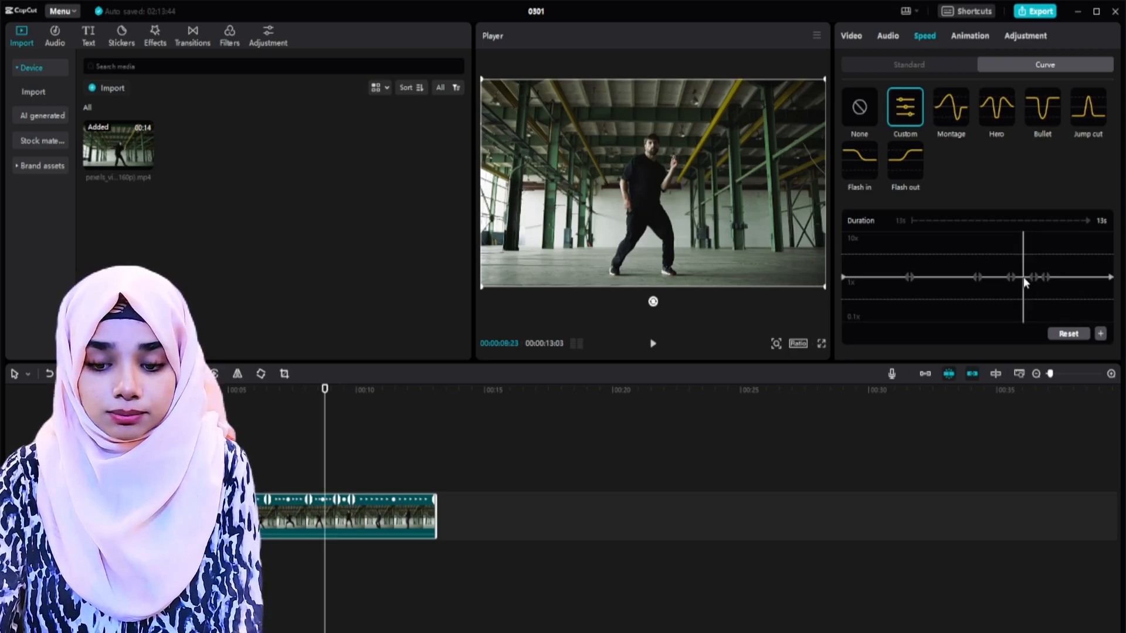
pyautogui.click(1100, 334)
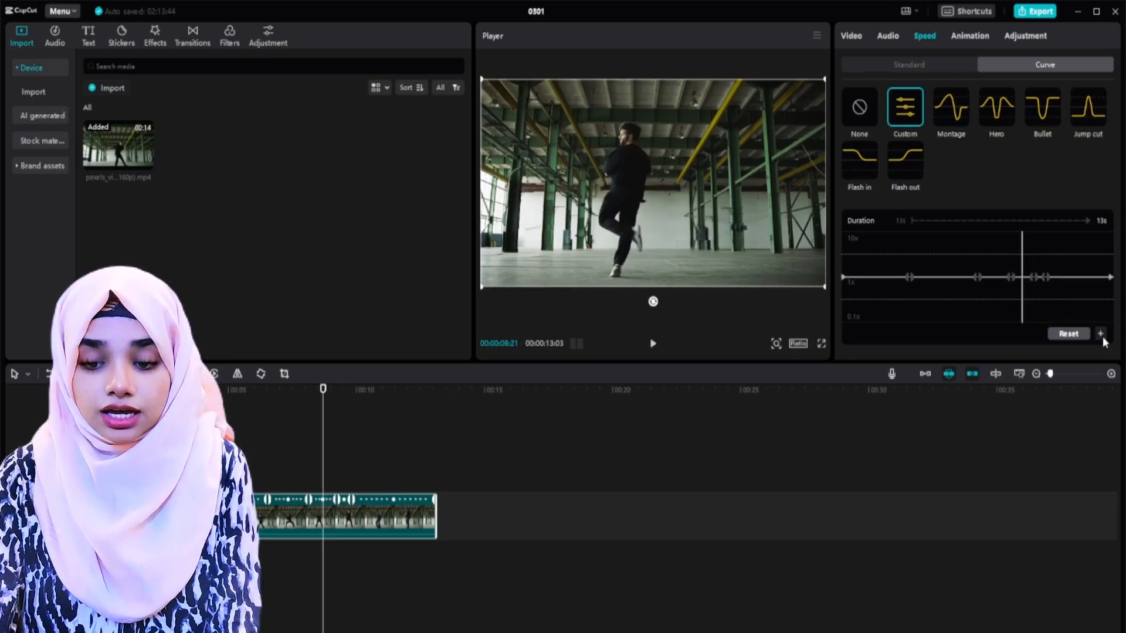
# Step: Lower the middle speed point at the jump to about 0.4x and play back the slowed section
pyautogui.click(1022, 277)
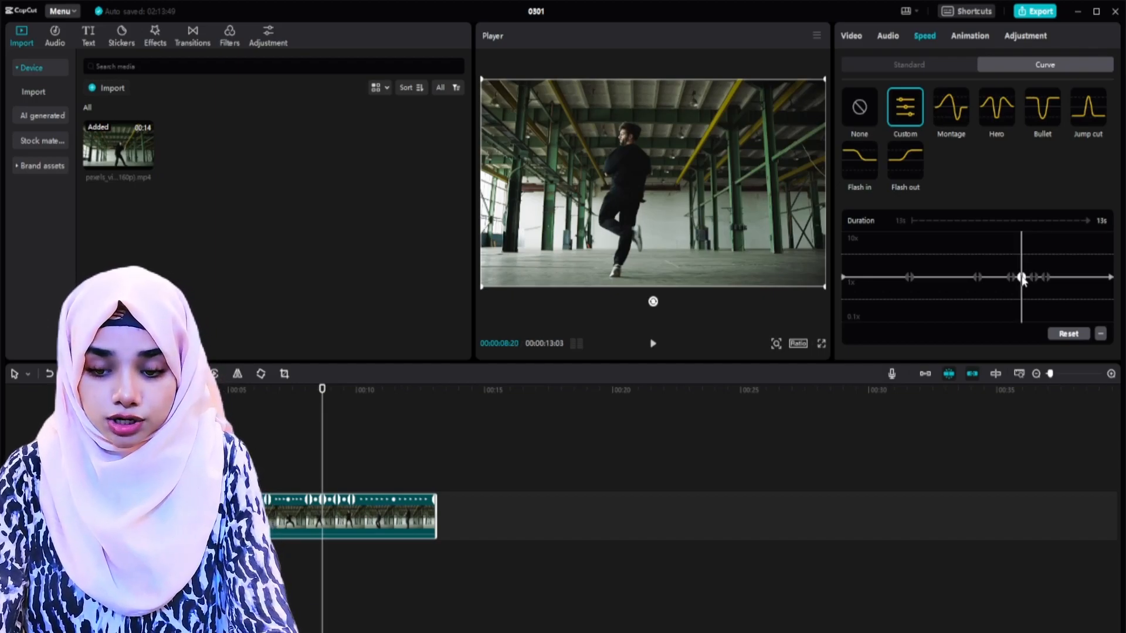
pyautogui.moveTo(1021, 278); pyautogui.dragTo(1023, 308)
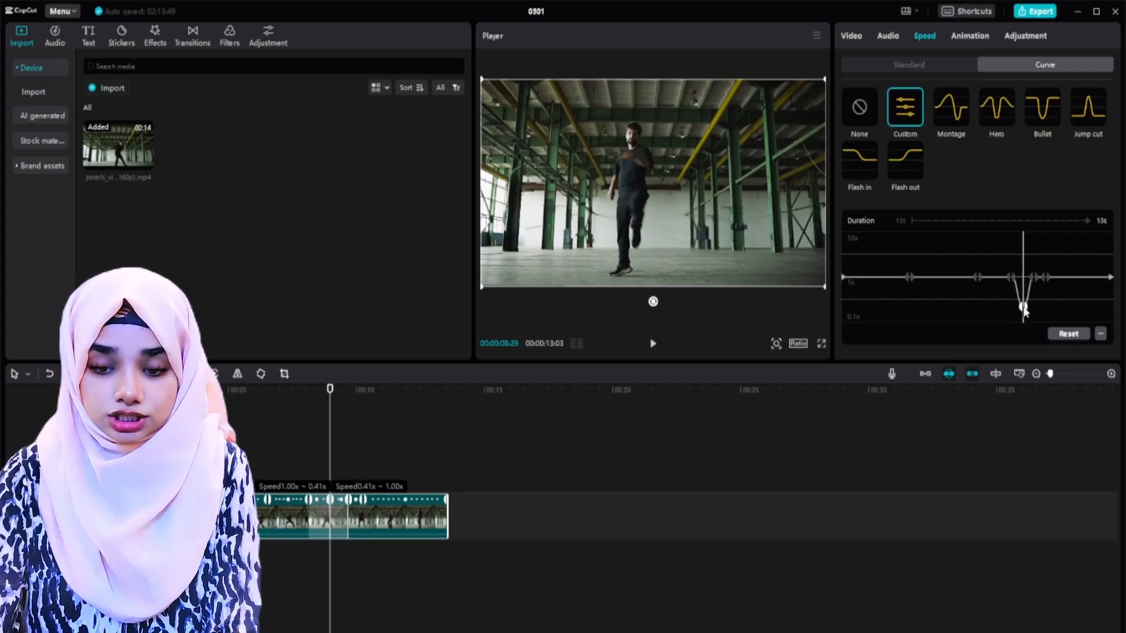
pyautogui.moveTo(1023, 308); pyautogui.dragTo(1024, 309)
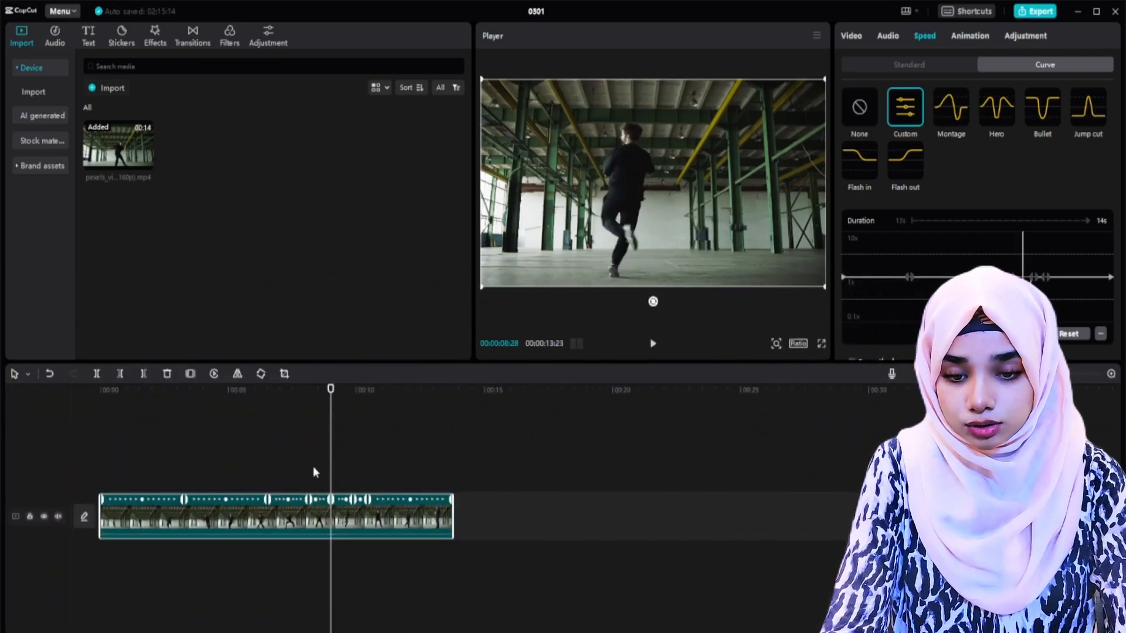
pyautogui.click(303, 471)
pyautogui.press('space')
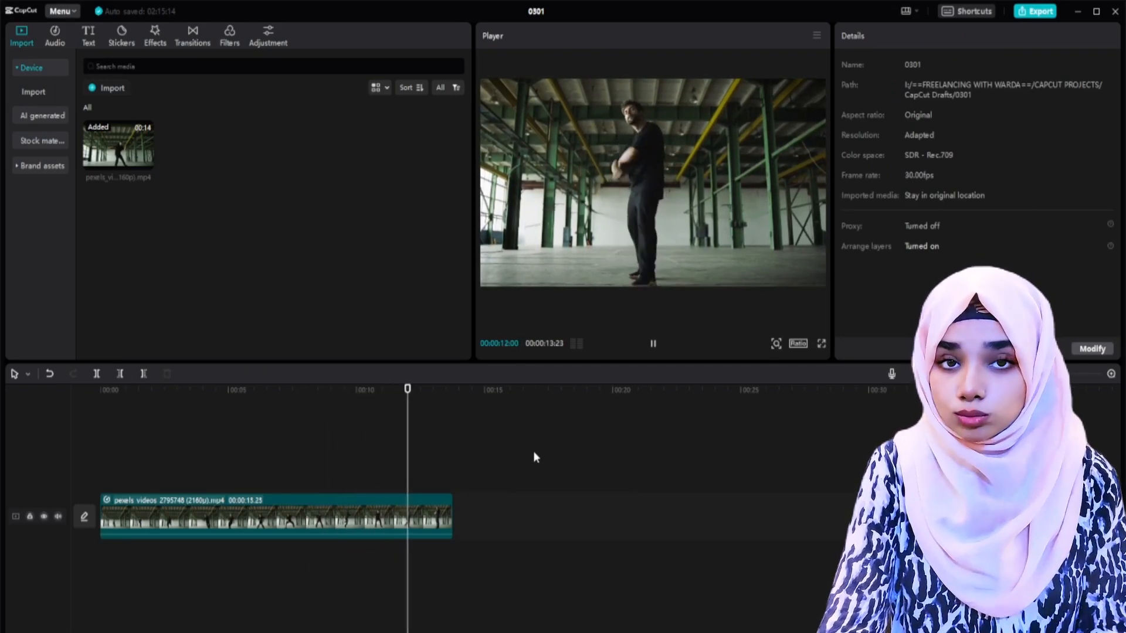
# Step: Replay the dancer clip from about 10:10 and return the playhead to the start
pyautogui.press('space')
pyautogui.click(363, 459)
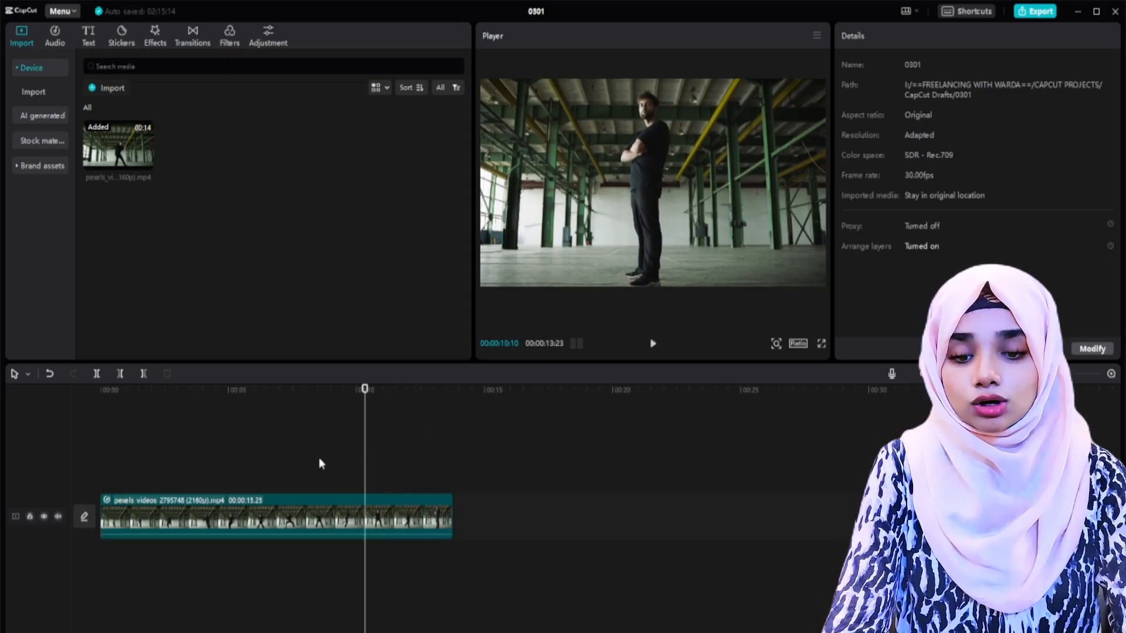
pyautogui.press('space')
pyautogui.press('Home')
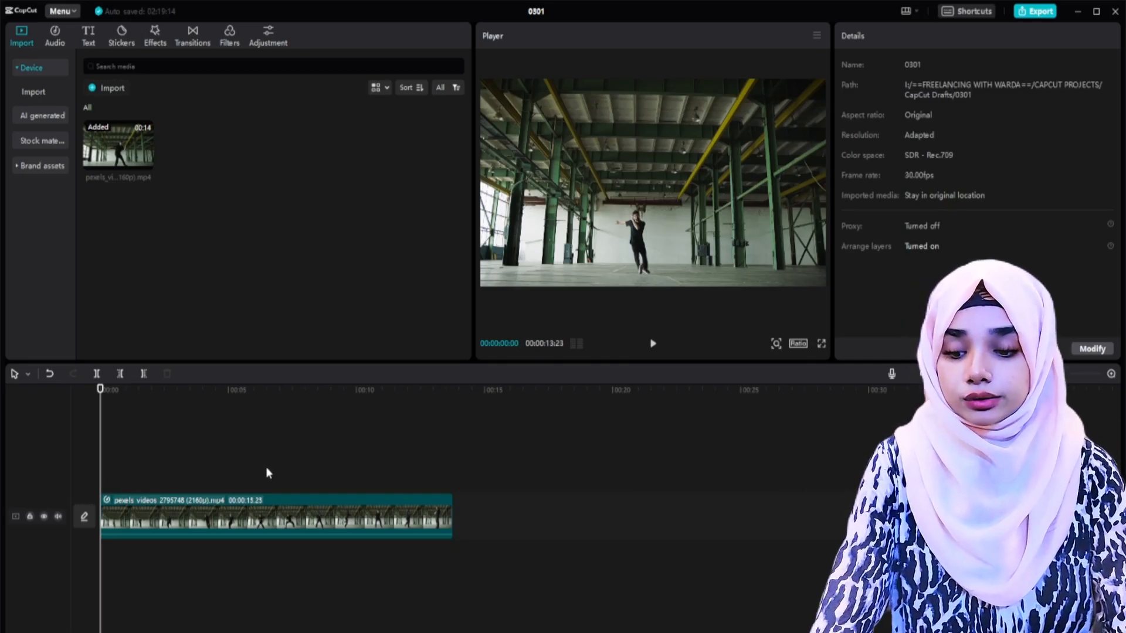
# Step: Switch the dancer clip to constant speed, try faster speeds including 2.0x, and set it to 1.0x with Keep pitch on
pyautogui.click(277, 503)
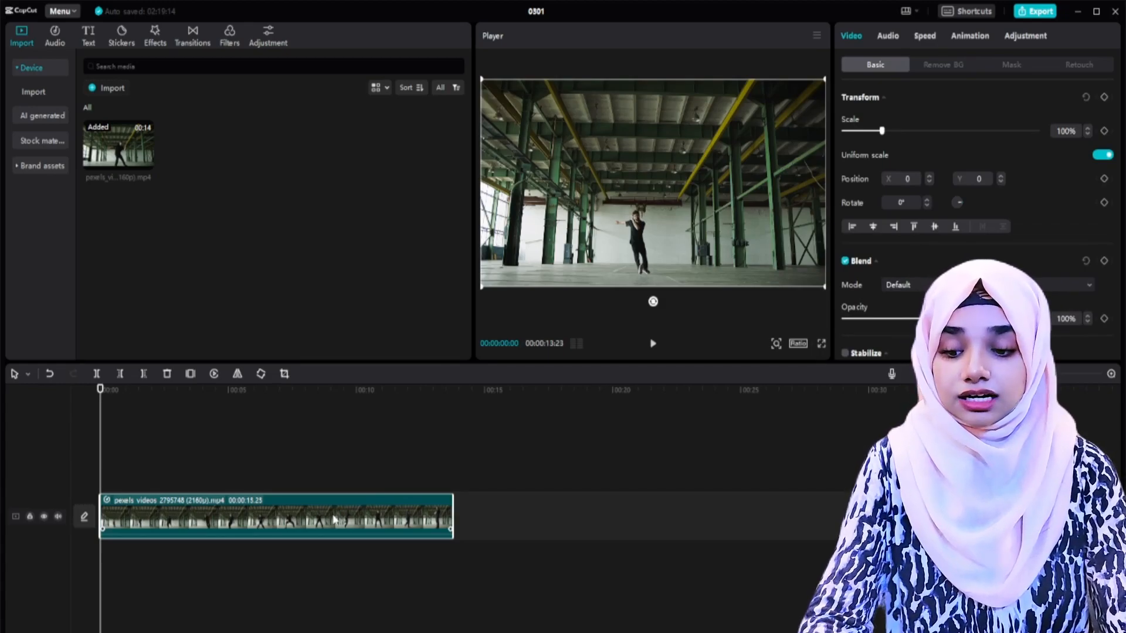
pyautogui.click(919, 35)
pyautogui.click(923, 66)
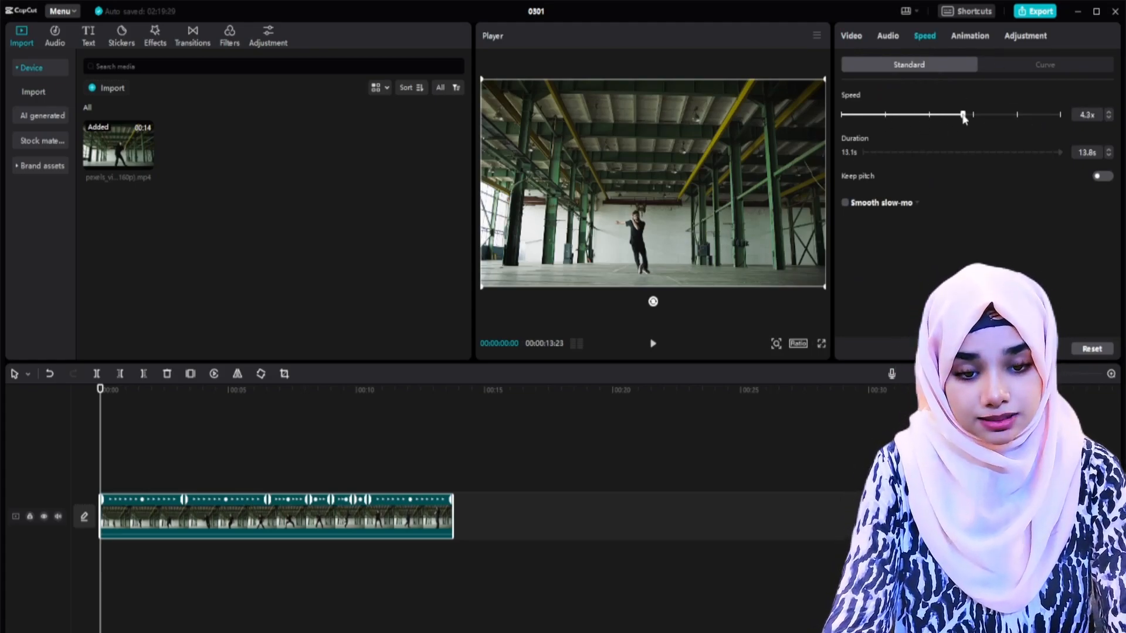
pyautogui.click(929, 116)
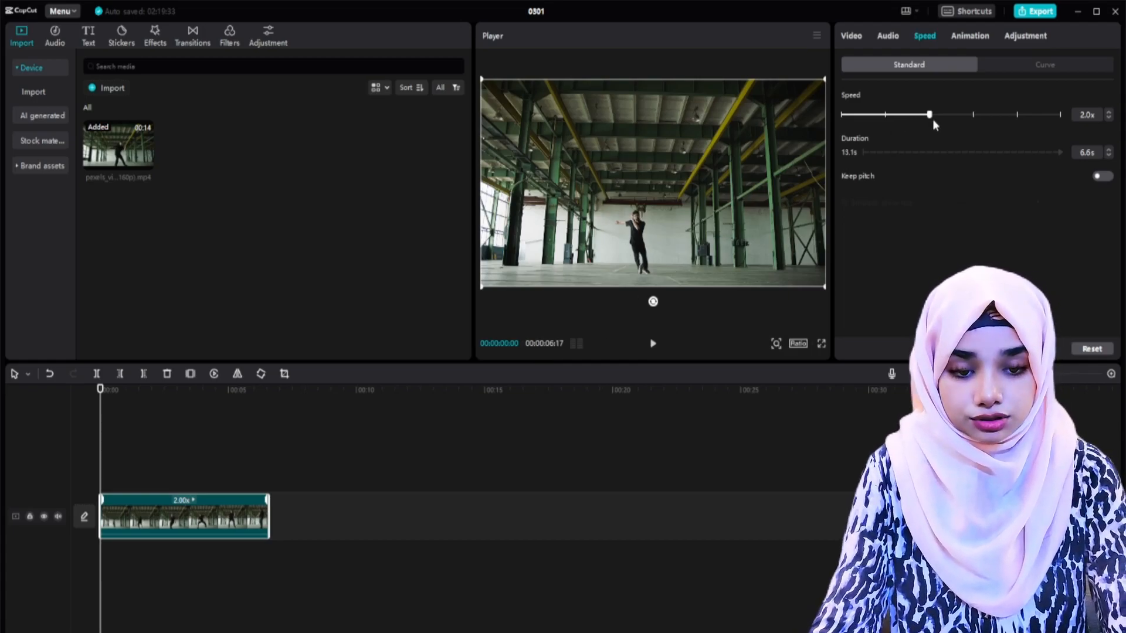
pyautogui.moveTo(969, 116); pyautogui.dragTo(973, 116)
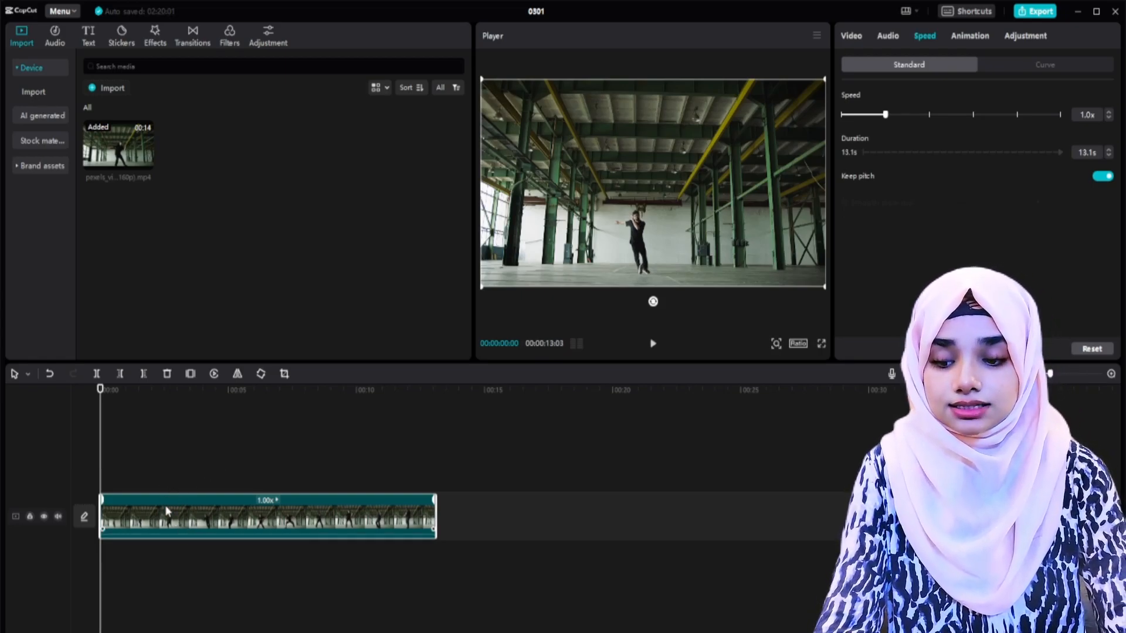
# Step: Split the dancer clip at about 3:02 and 5:00, and undo both splits
pyautogui.click(178, 446)
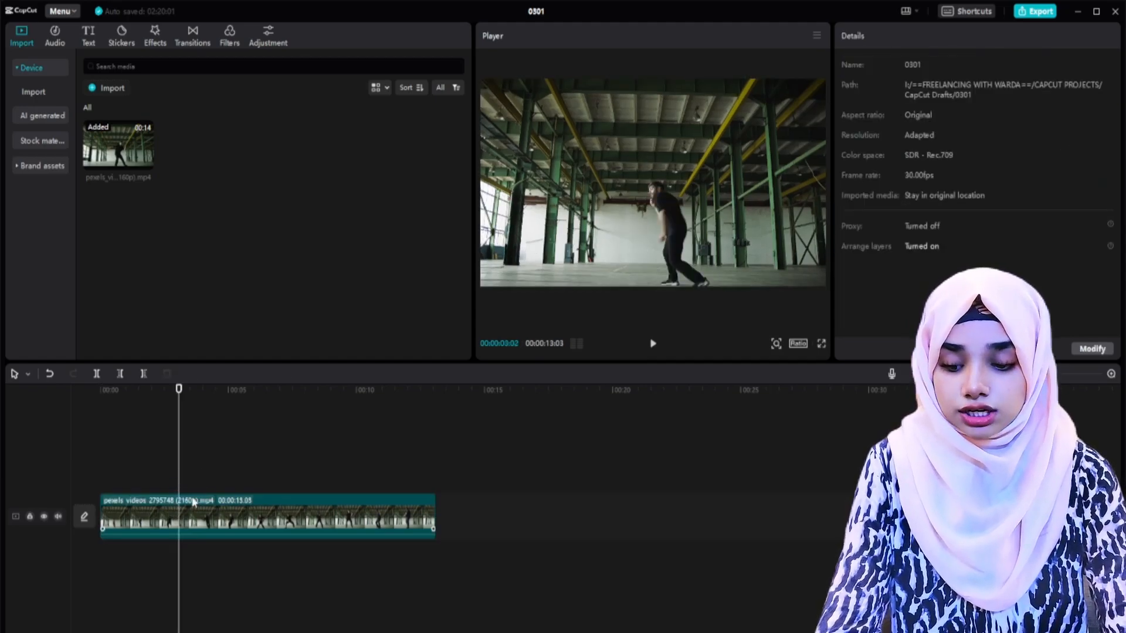
pyautogui.hotkey('ctrl', 'b')
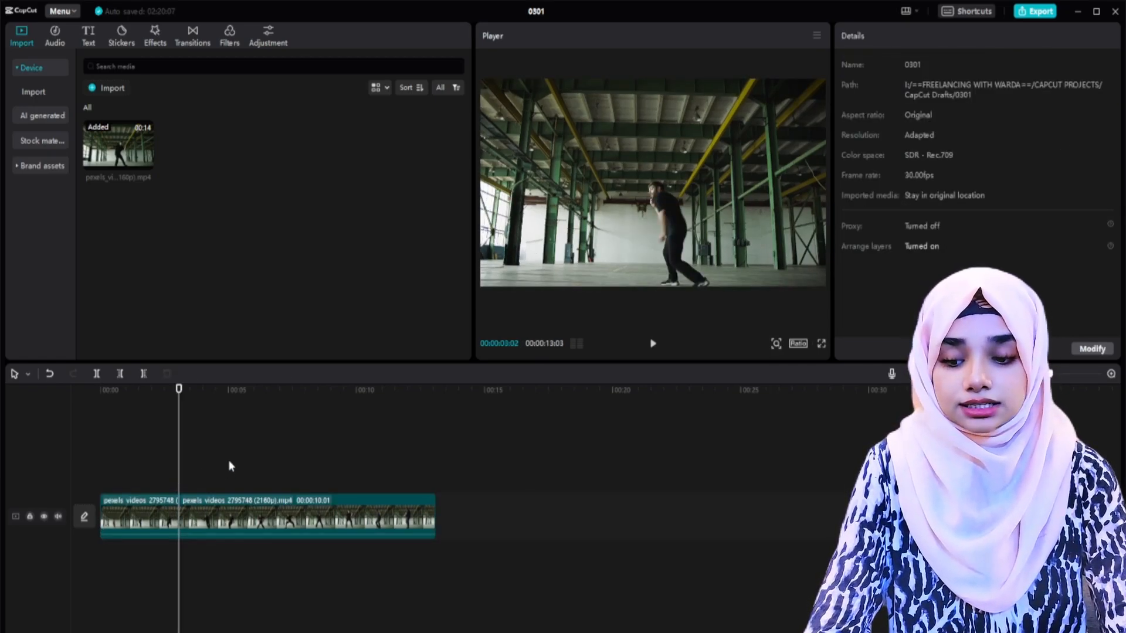
pyautogui.click(228, 463)
pyautogui.hotkey('ctrl', 'b')
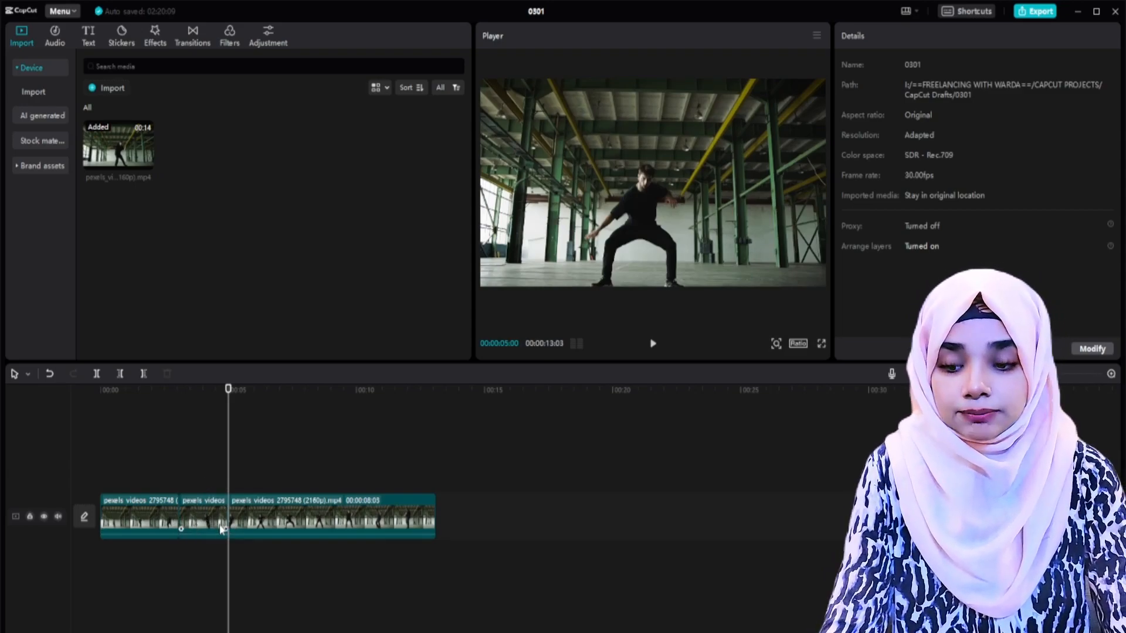
pyautogui.hotkey('ctrl', 'z')
pyautogui.hotkey('ctrl', 'z')
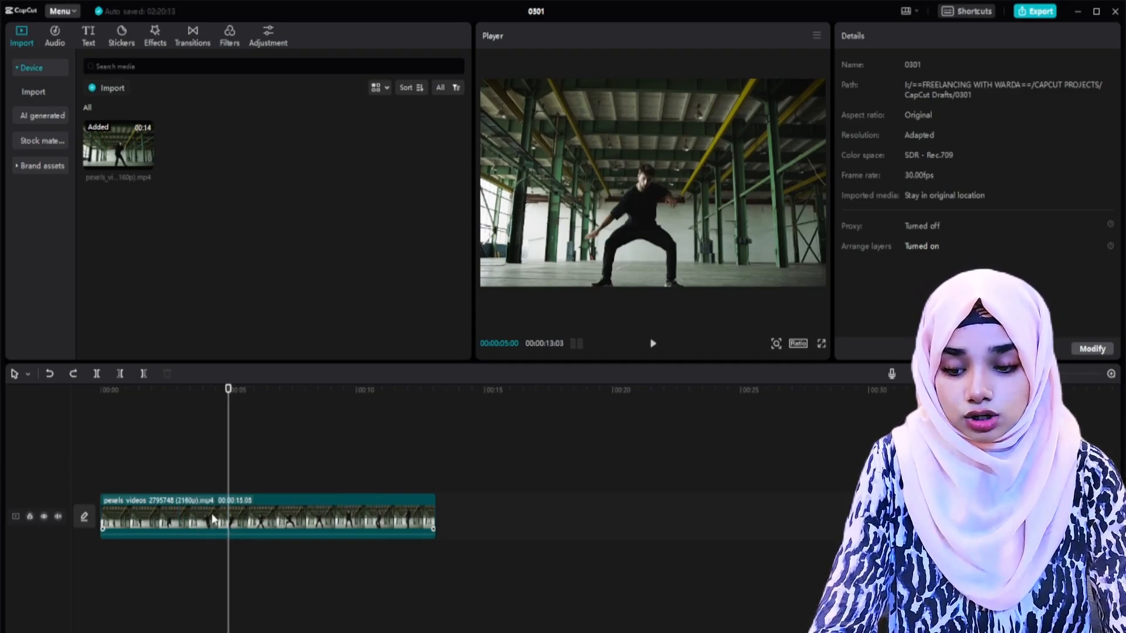
# Step: Reapply the Custom speed curve to the dancer clip
pyautogui.click(261, 516)
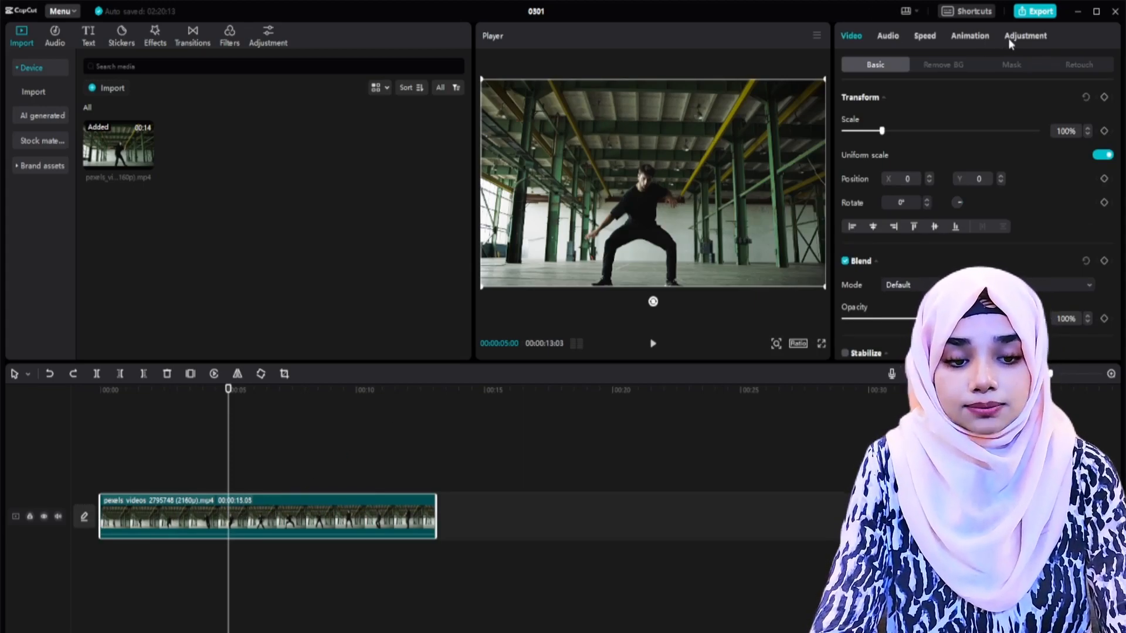
pyautogui.click(919, 37)
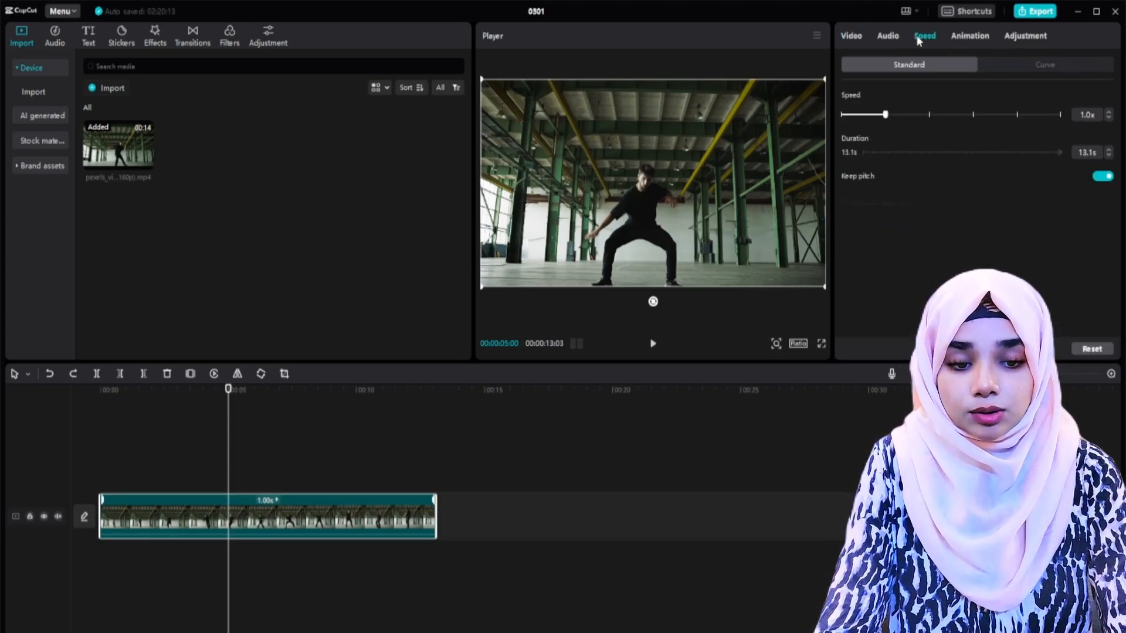
pyautogui.click(1048, 65)
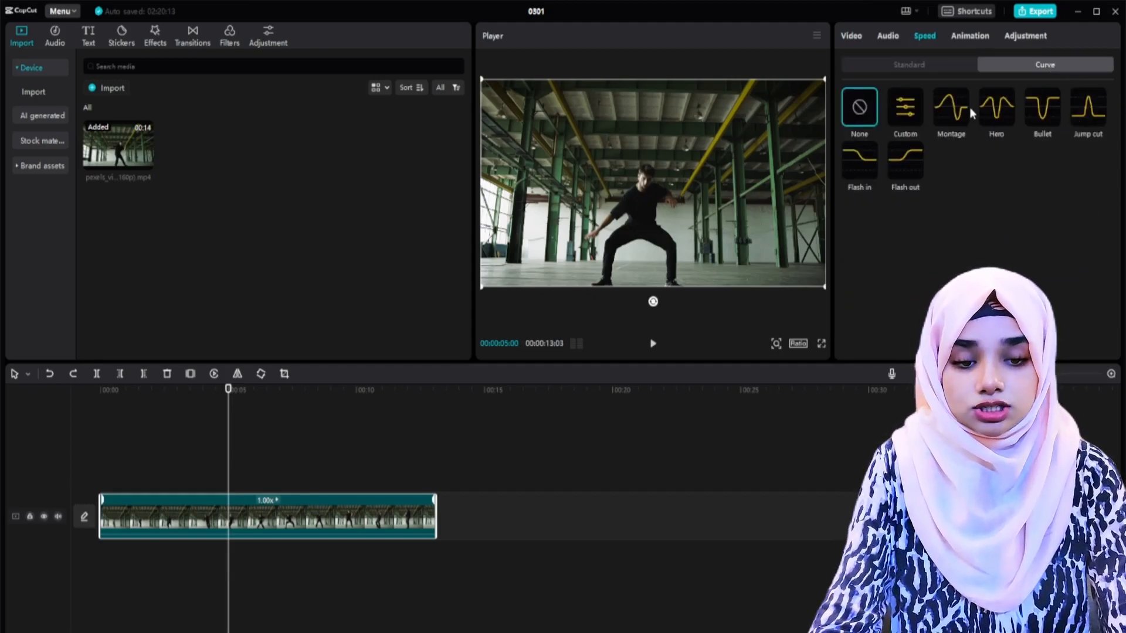
pyautogui.click(905, 112)
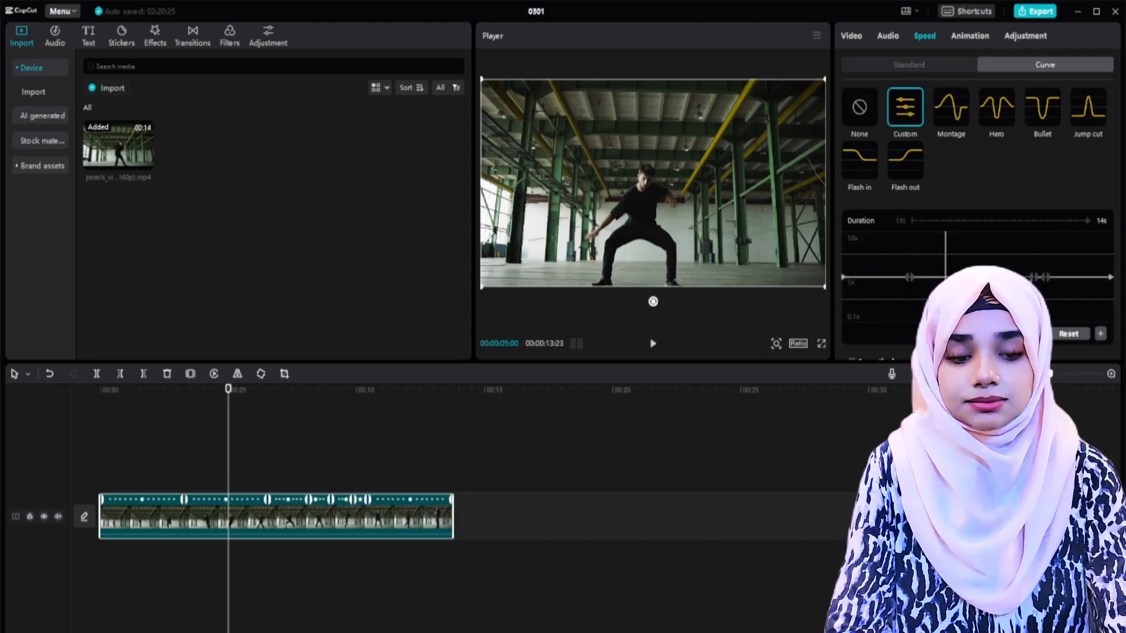
# Step: Play the early part of the clip to find the move before the jump and add a speed point at about 4:17
pyautogui.scroll(-2, 1074, 278)
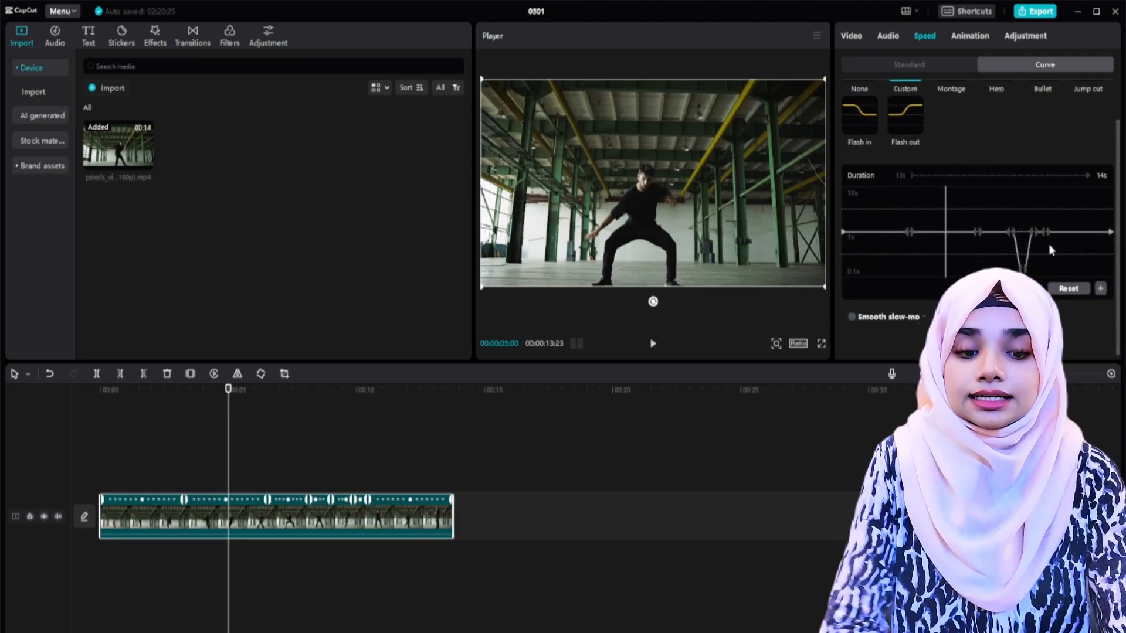
pyautogui.click(867, 205)
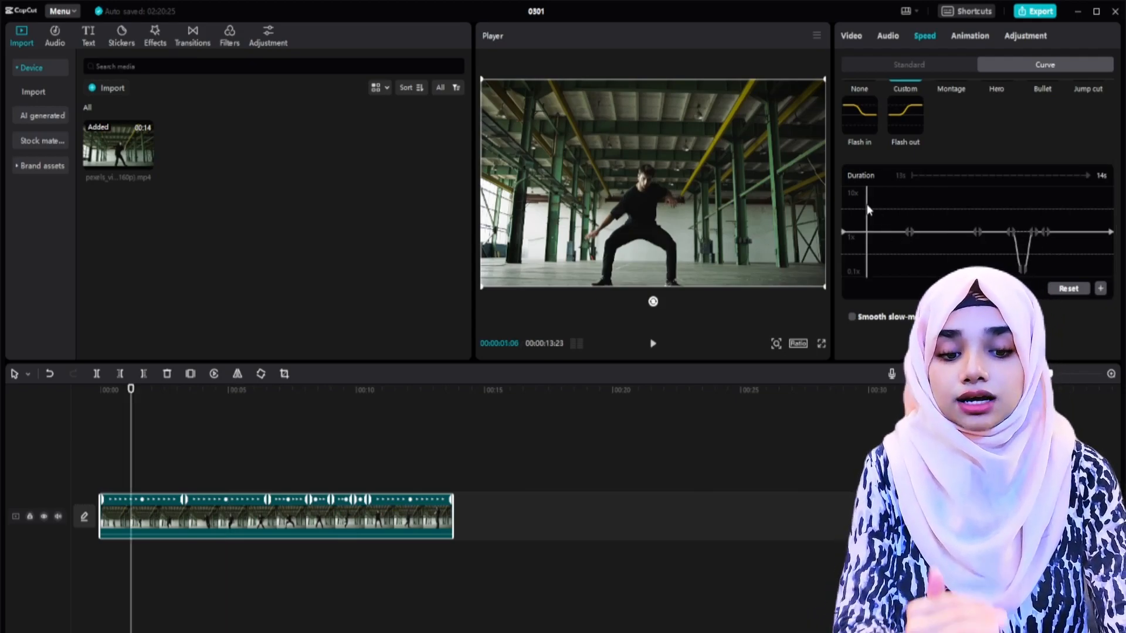
pyautogui.press('space')
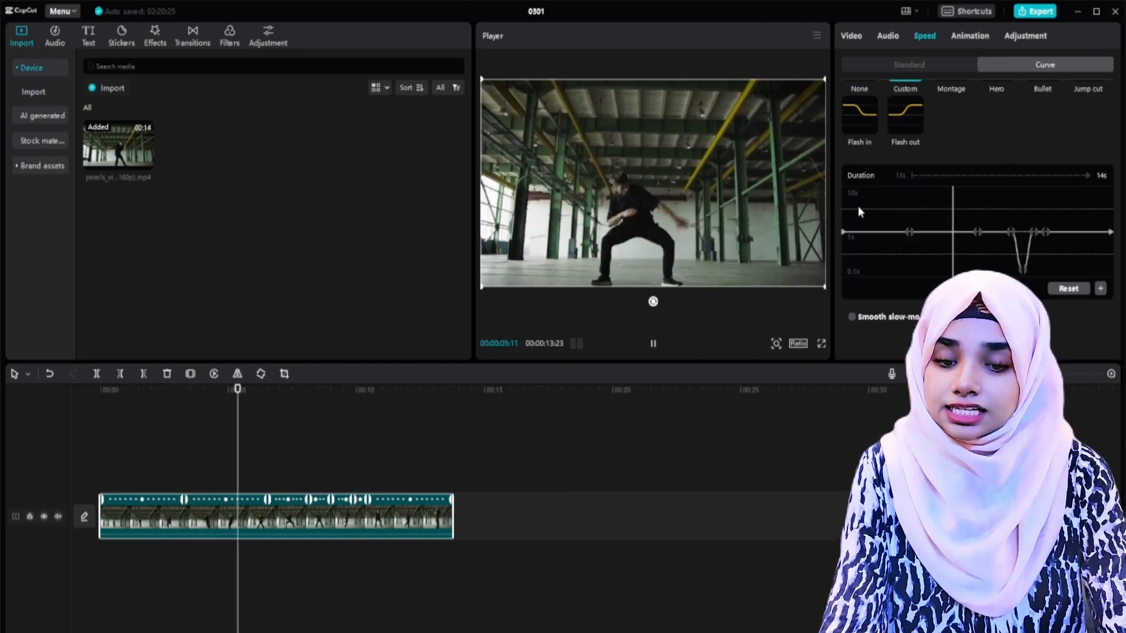
pyautogui.click(940, 254)
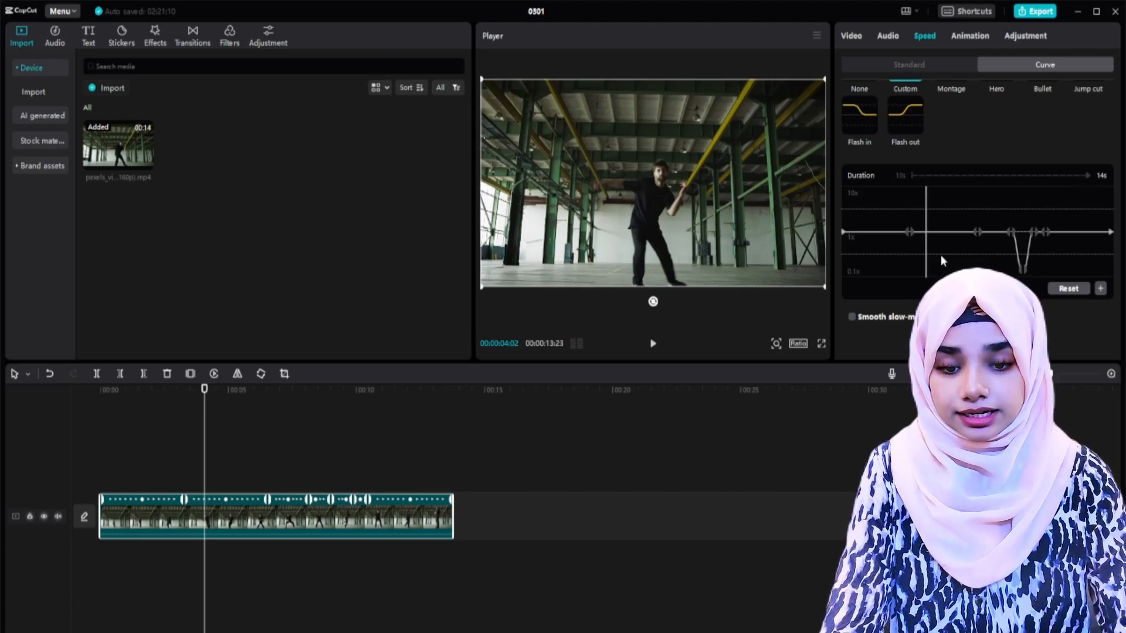
pyautogui.press('space')
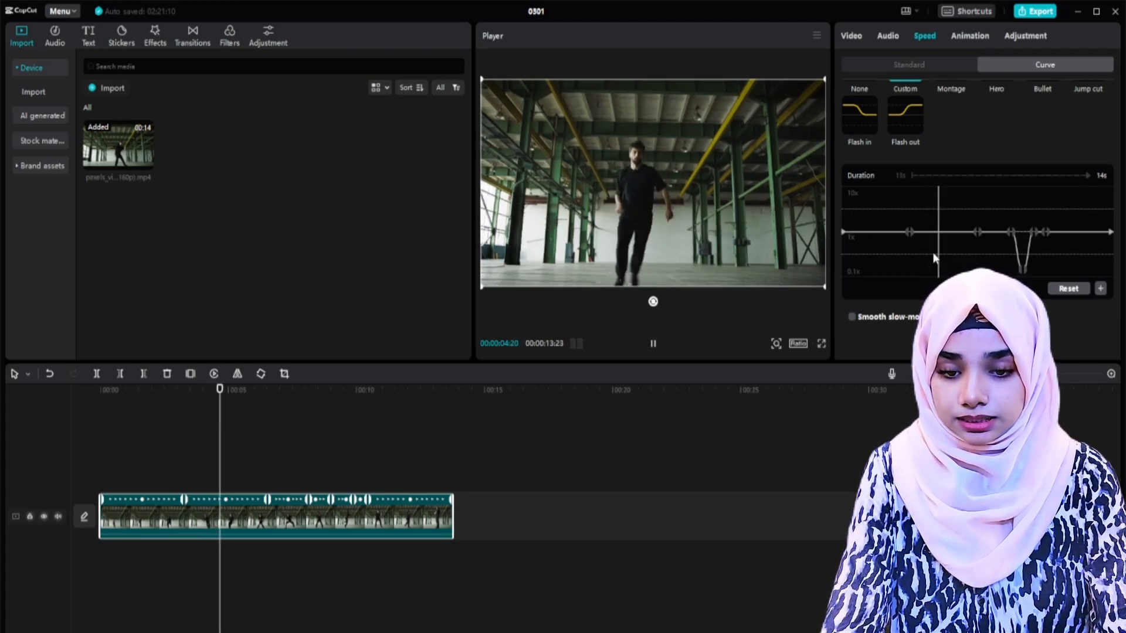
pyautogui.press('space')
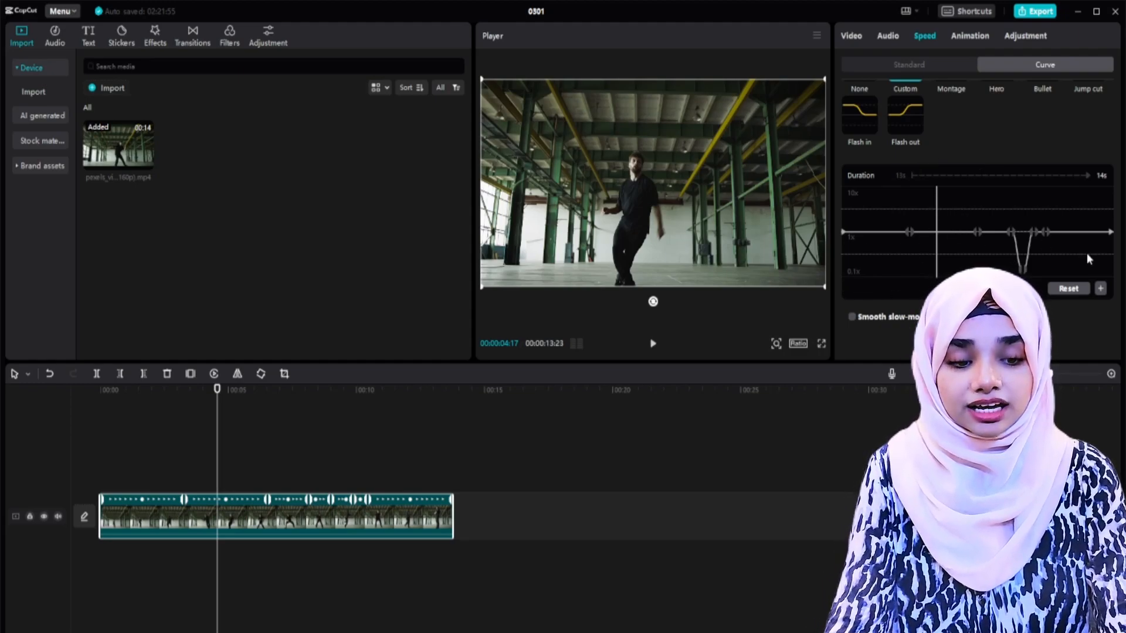
pyautogui.click(1100, 289)
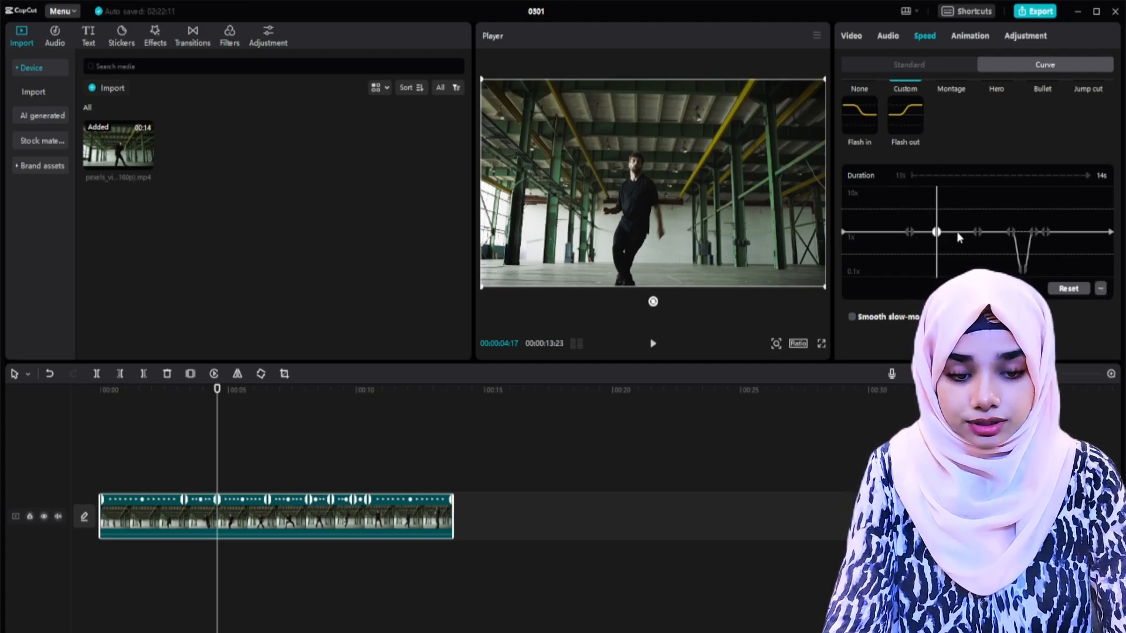
# Step: Step through the frames after the new speed point and raise the following point, before the slowed jump, close to 10x
pyautogui.press('Right')
pyautogui.press('Right')
pyautogui.press('Right')
pyautogui.press('Right')
pyautogui.press('Right')
pyautogui.press('Right')
pyautogui.press('Right')
pyautogui.press('Right')
pyautogui.press('Right')
pyautogui.press('Right')
pyautogui.press('Right')
pyautogui.press('Right')
pyautogui.press('Right')
pyautogui.press('Right')
pyautogui.press('Right')
pyautogui.press('Right')
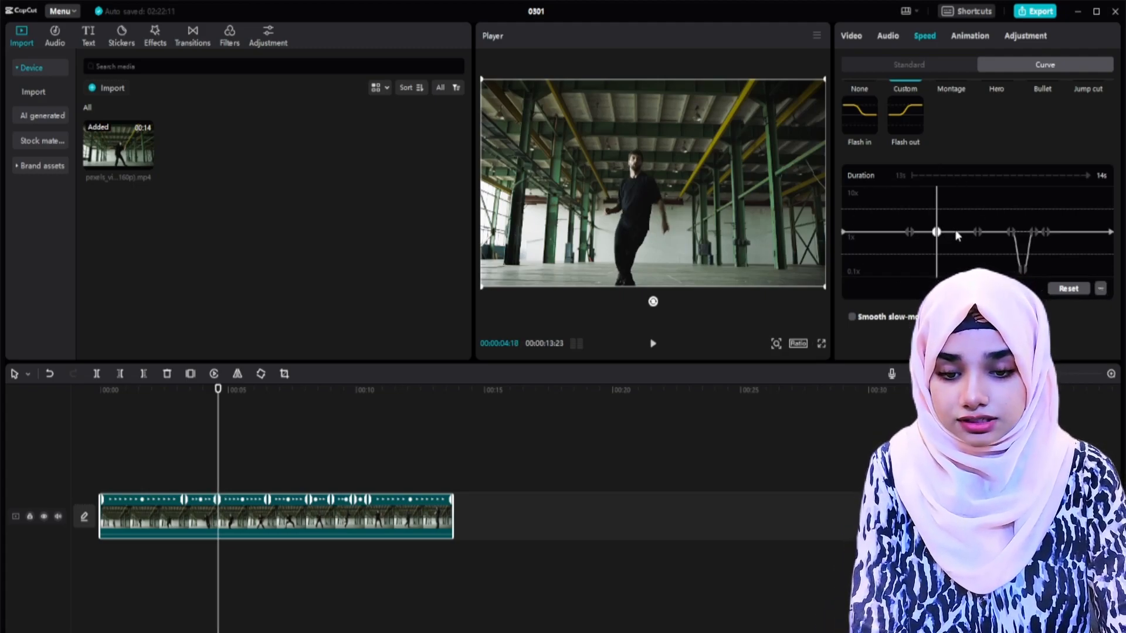
pyautogui.press('Right')
pyautogui.press('Right')
pyautogui.press('Right')
pyautogui.press('Right')
pyautogui.press('Right')
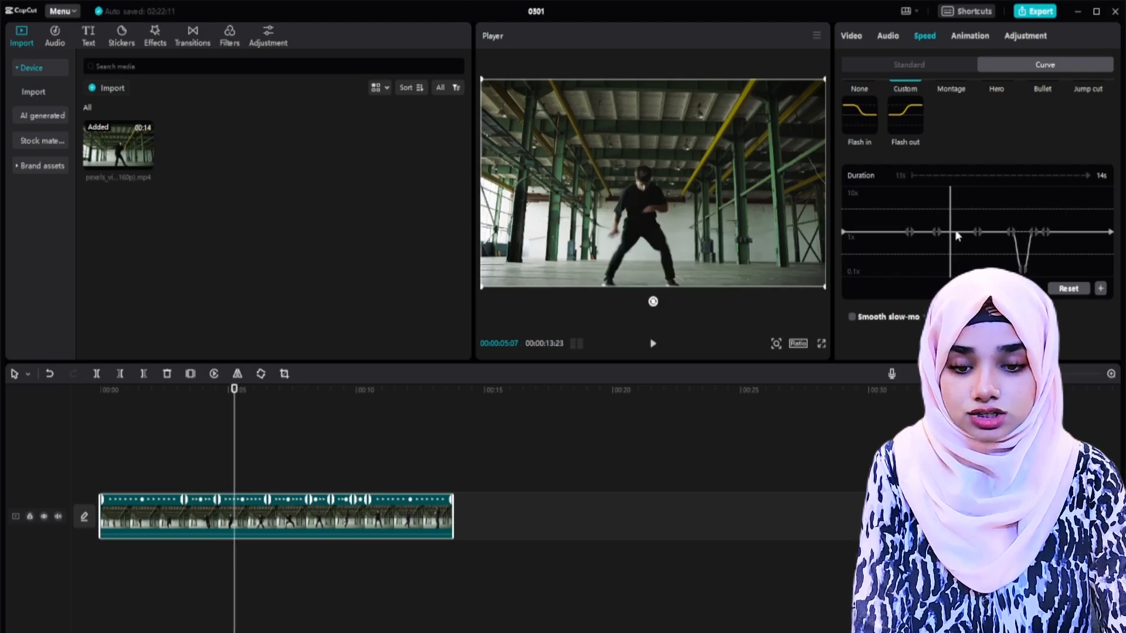
pyautogui.click(1011, 232)
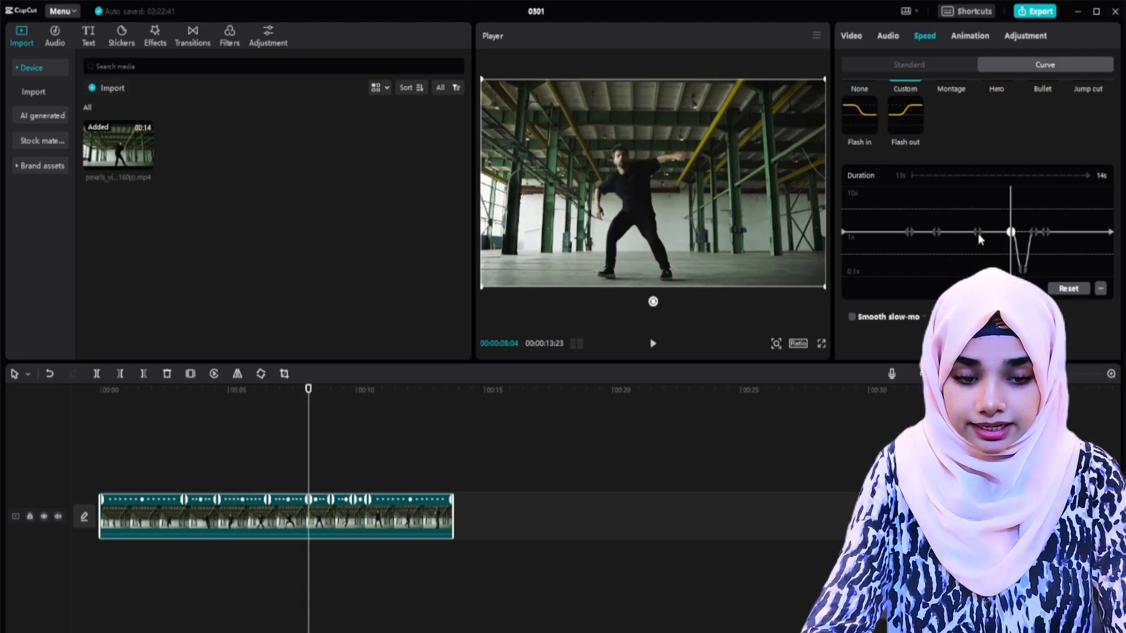
pyautogui.click(968, 199)
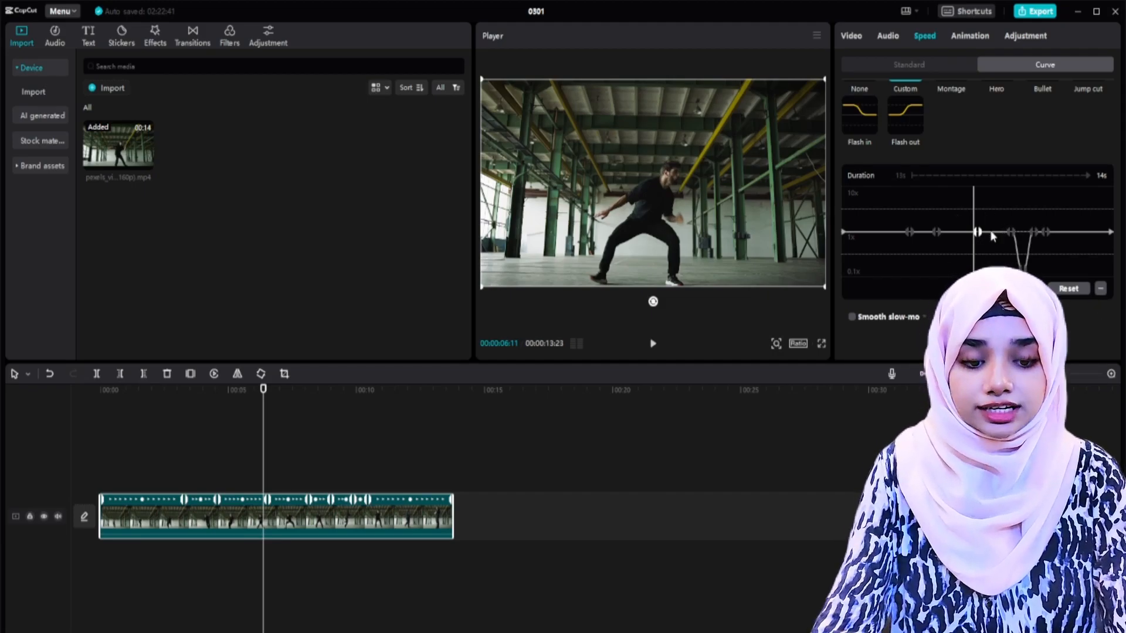
pyautogui.moveTo(978, 234); pyautogui.dragTo(975, 194)
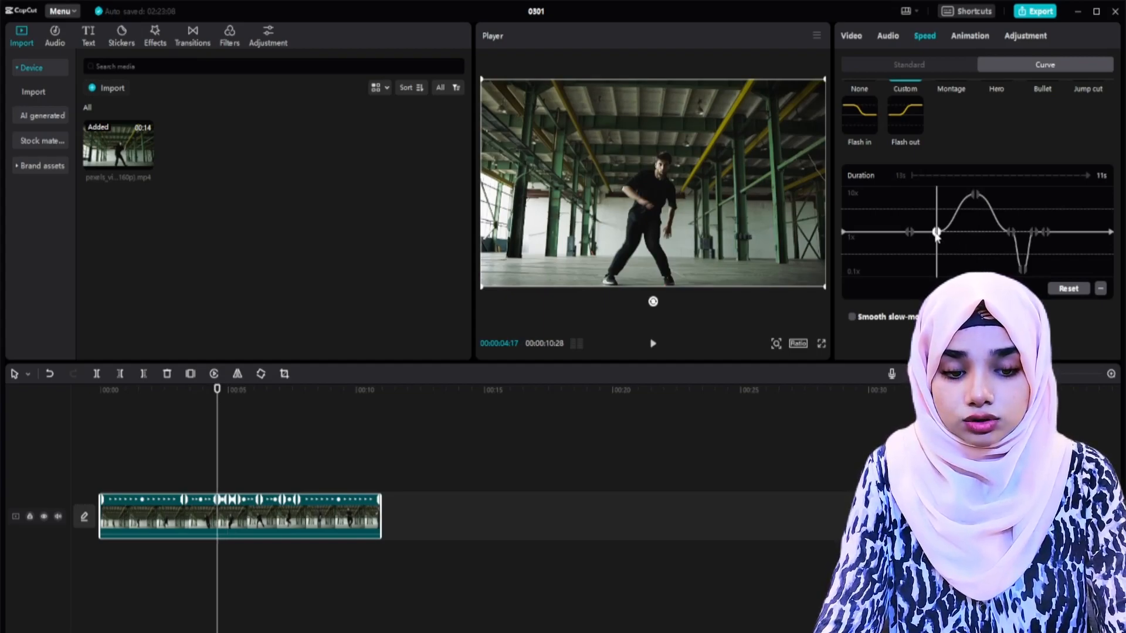
# Step: Move the speed point at 4:17 slightly later on the curve and play back the speed ramp up to the jump
pyautogui.moveTo(935, 233); pyautogui.dragTo(948, 233)
pyautogui.click(199, 465)
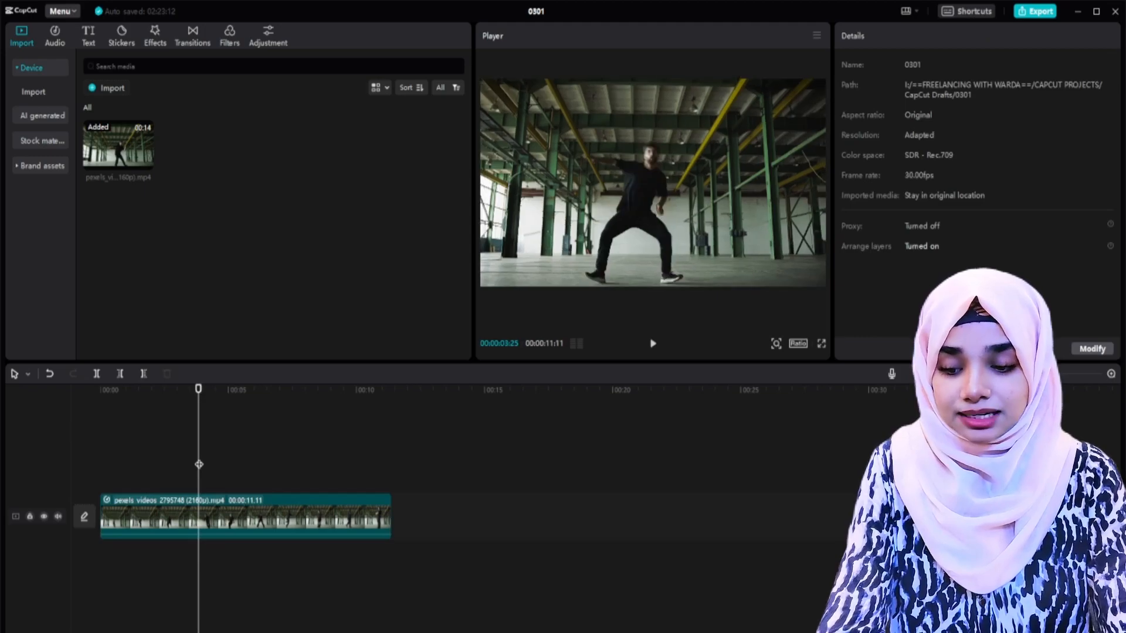
pyautogui.click(230, 521)
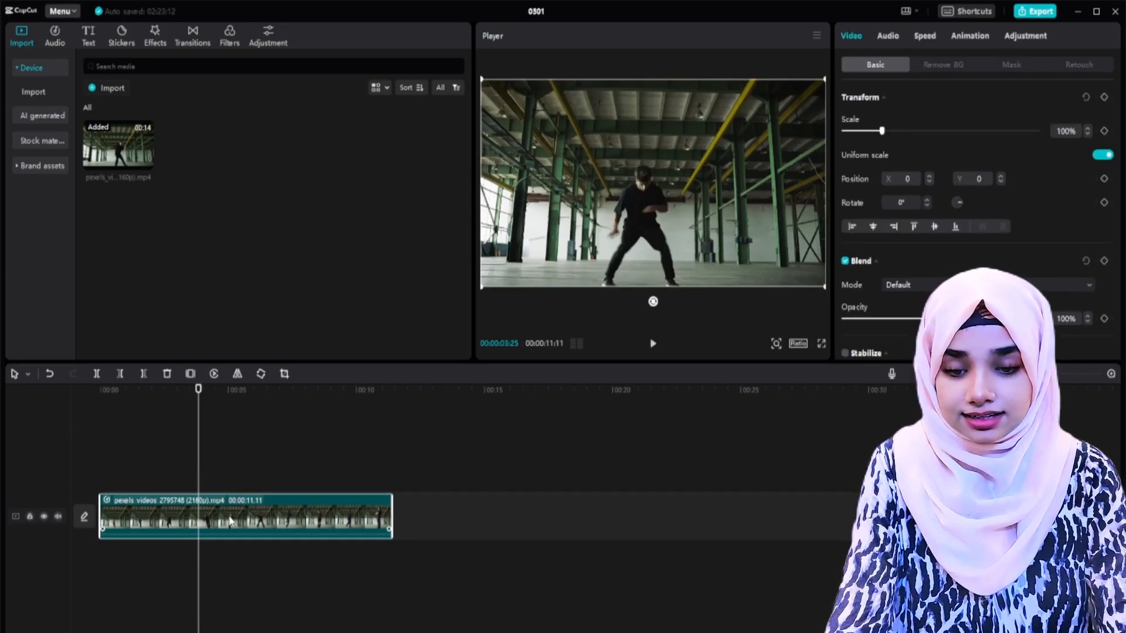
pyautogui.press('space')
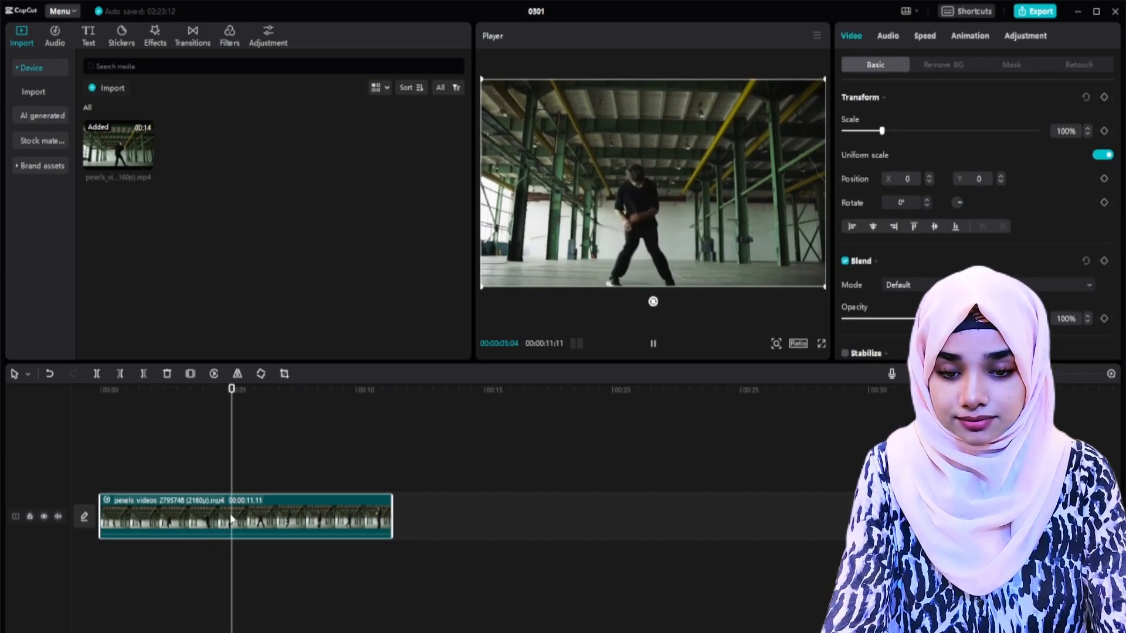
pyautogui.press('space')
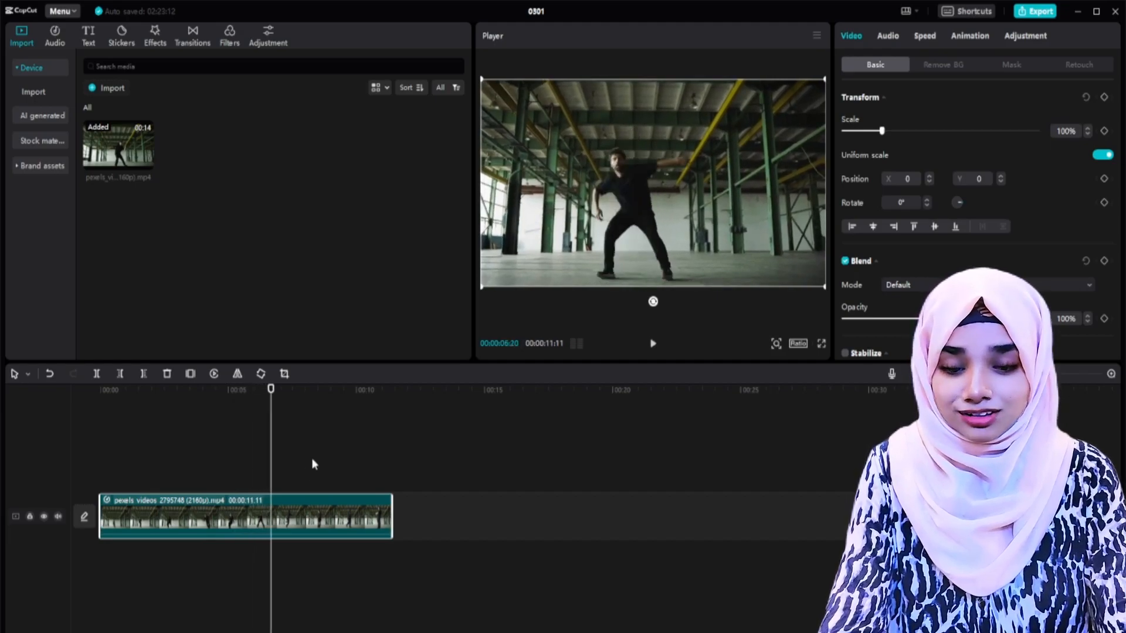
# Step: Shift the peak speed point slightly later, lower it to about midway between 1x and 10x, and play back the ramp
pyautogui.click(924, 37)
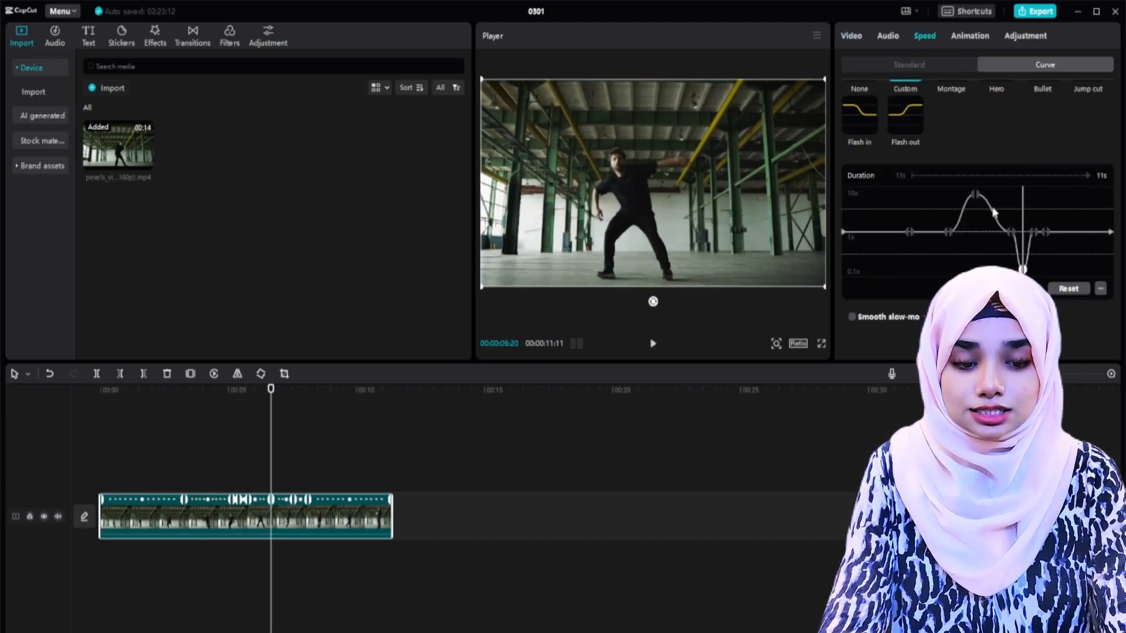
pyautogui.click(975, 198)
pyautogui.moveTo(974, 205); pyautogui.dragTo(982, 200)
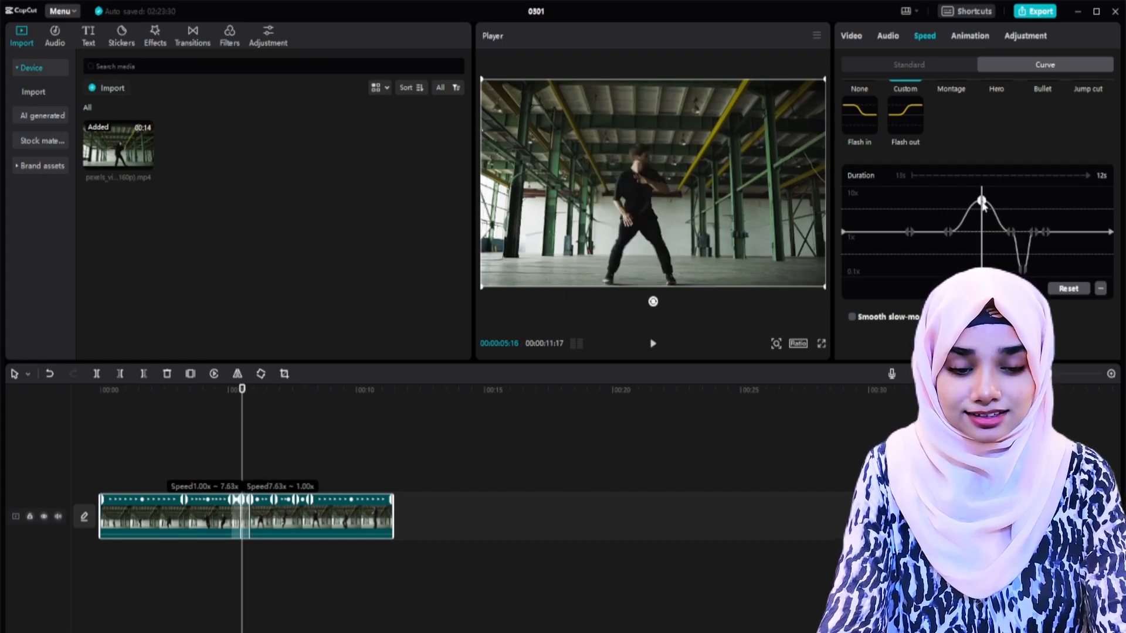
pyautogui.moveTo(982, 201); pyautogui.dragTo(982, 203)
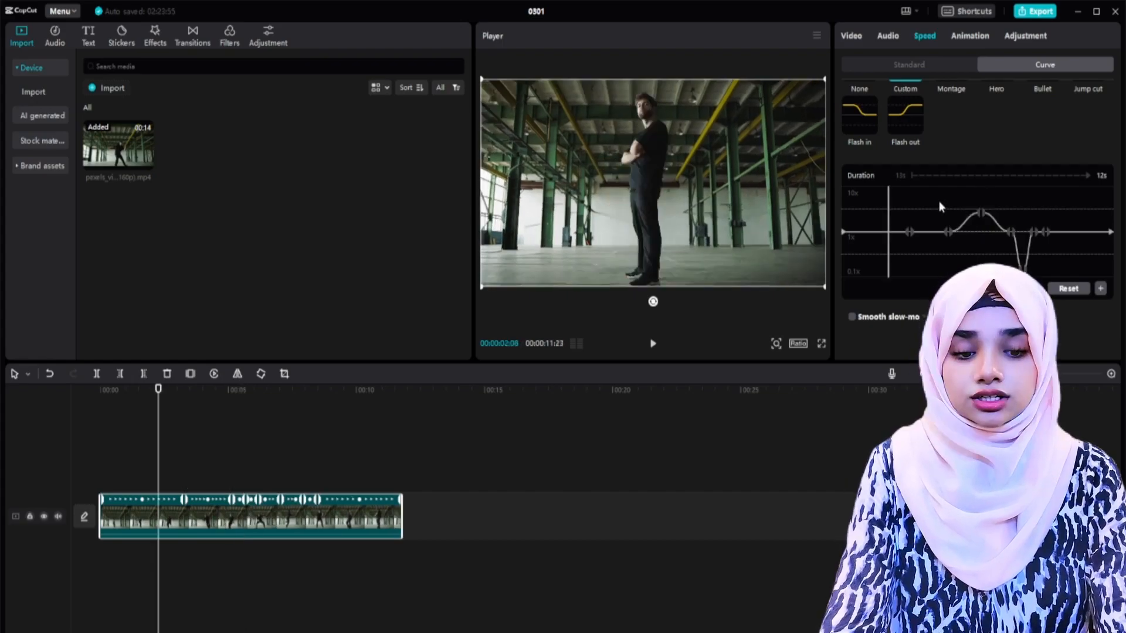
pyautogui.click(939, 201)
pyautogui.click(917, 203)
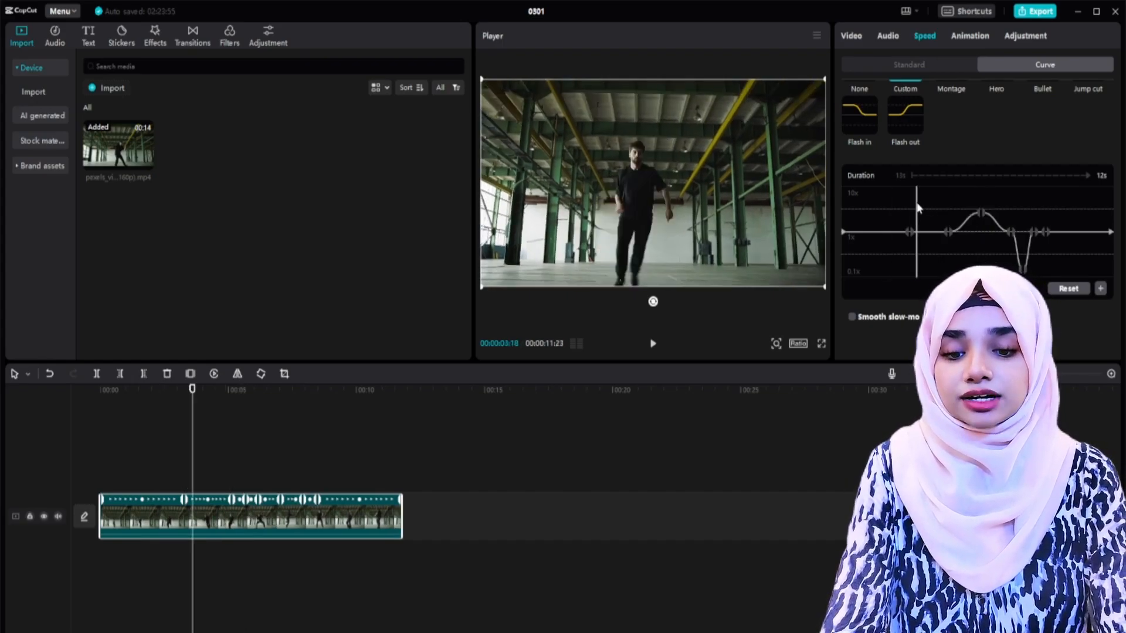
pyautogui.press('space')
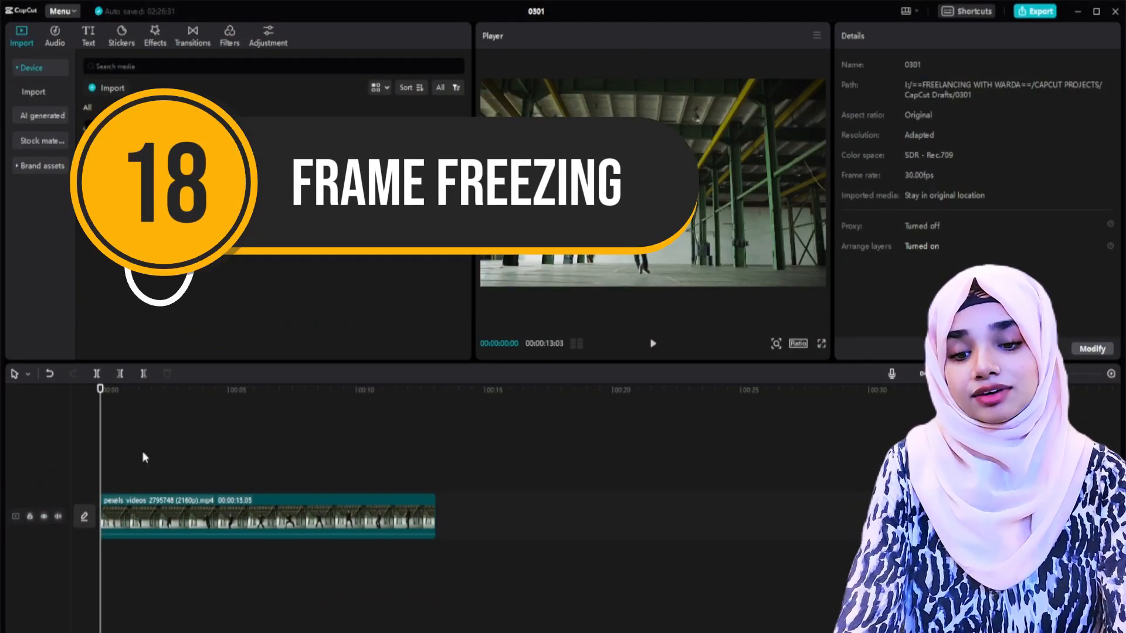
# Step: Insert a freeze frame in the dancer clip at 4:12, where he leans back with crossed legs, and play back the result
pyautogui.click(179, 471)
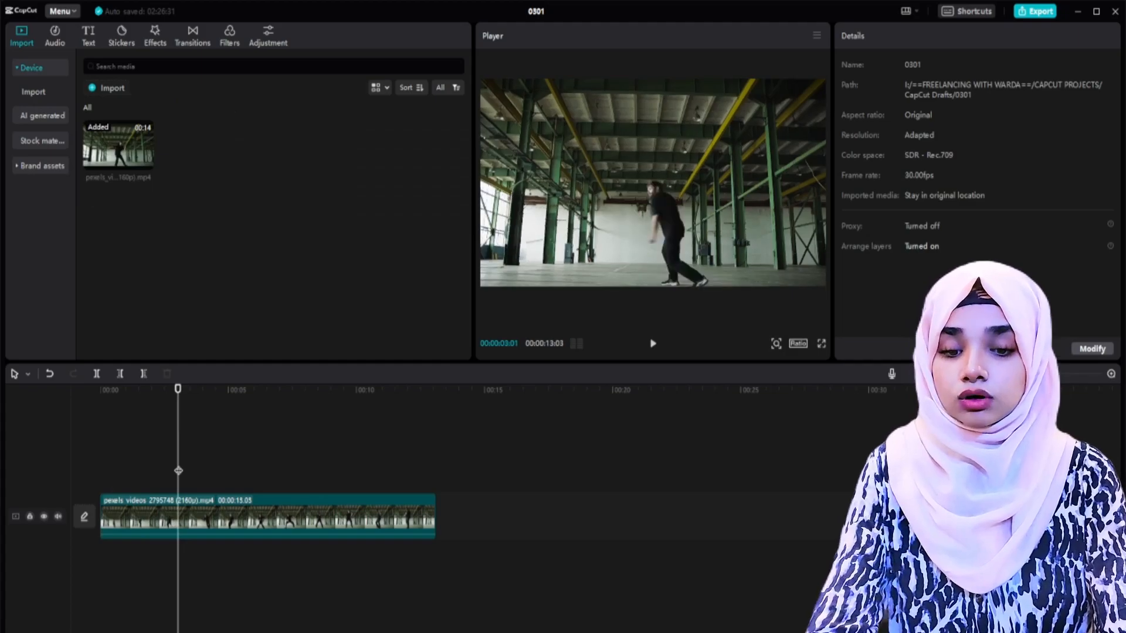
pyautogui.click(236, 459)
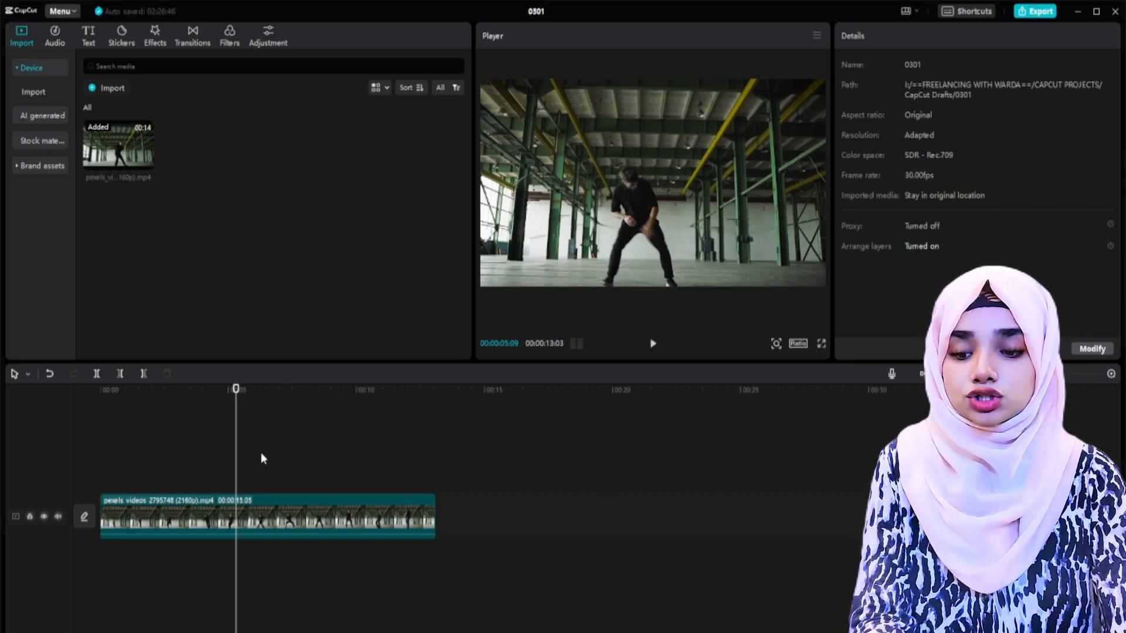
pyautogui.click(212, 466)
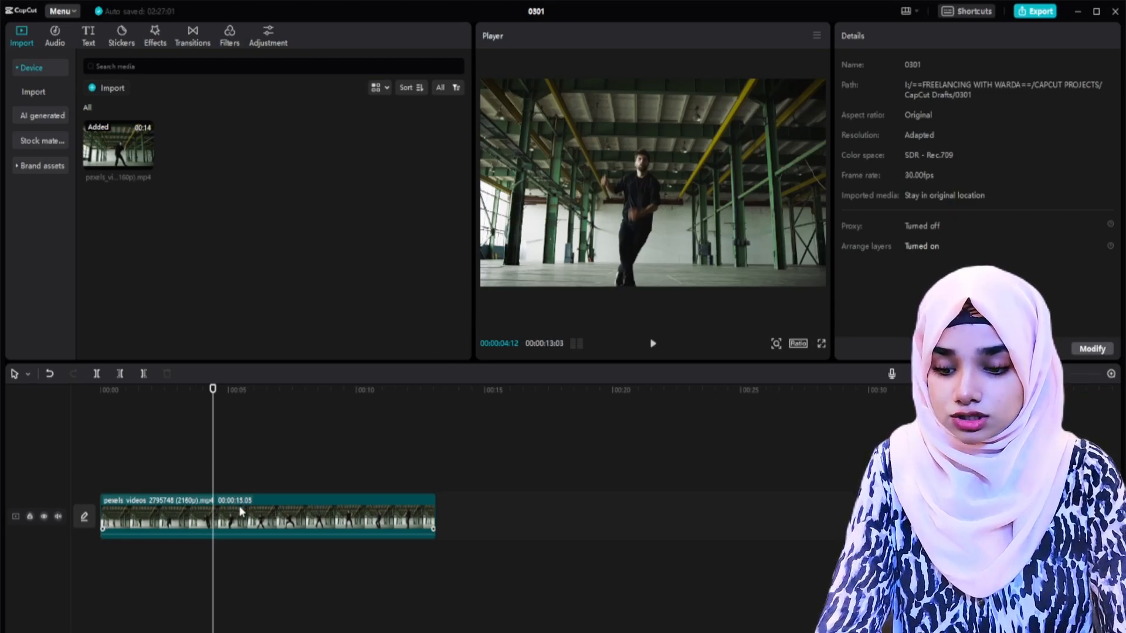
pyautogui.click(234, 519)
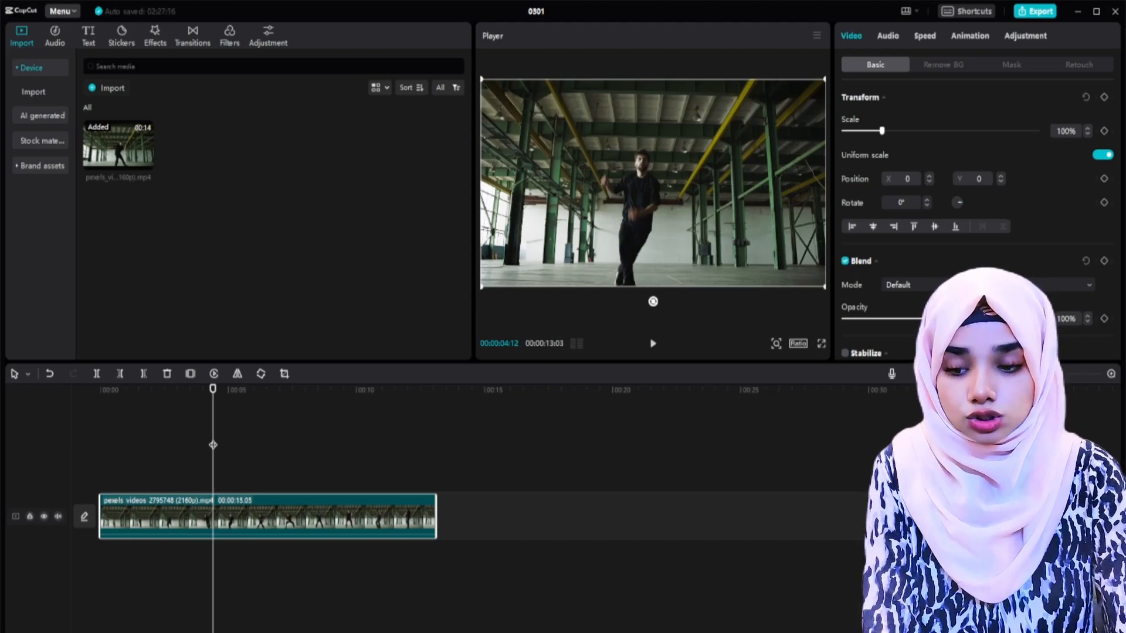
pyautogui.click(189, 376)
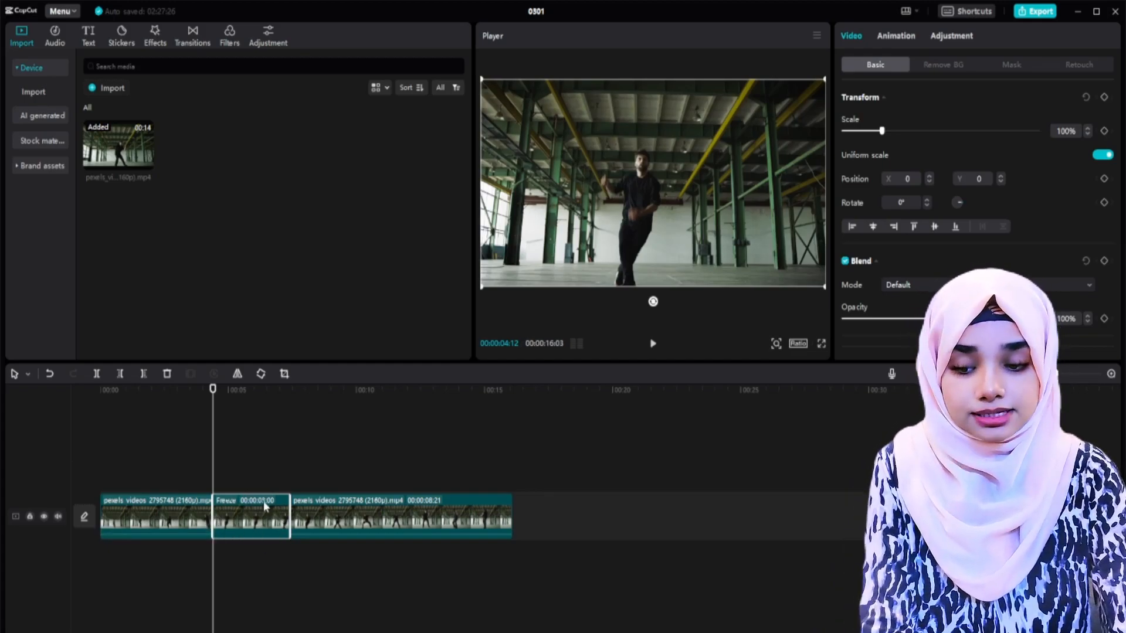
pyautogui.click(235, 471)
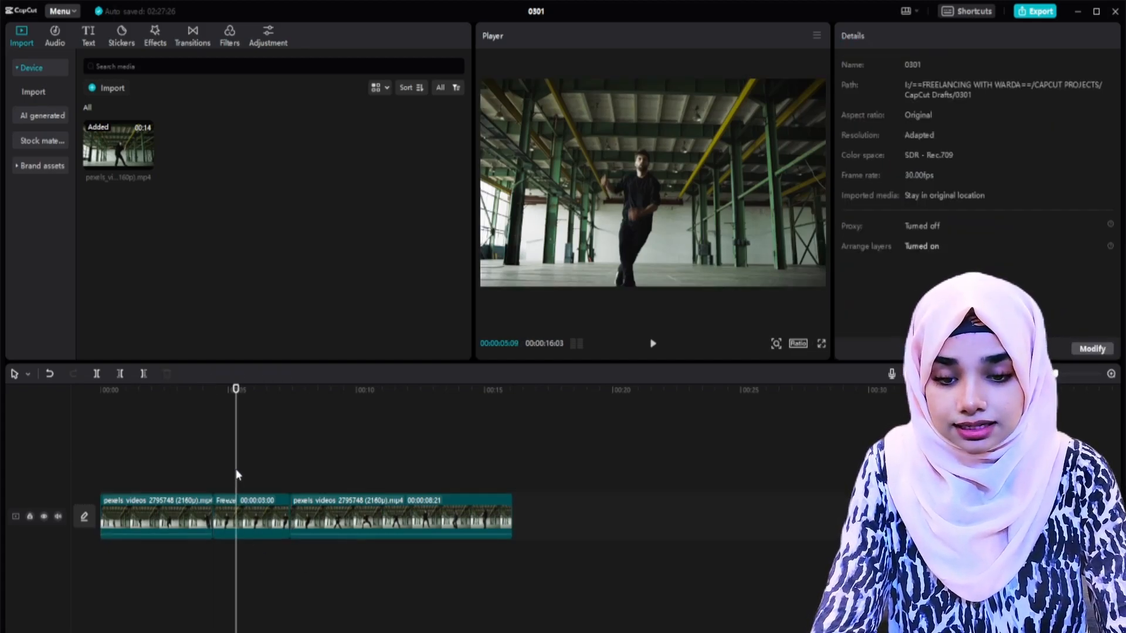
pyautogui.click(191, 456)
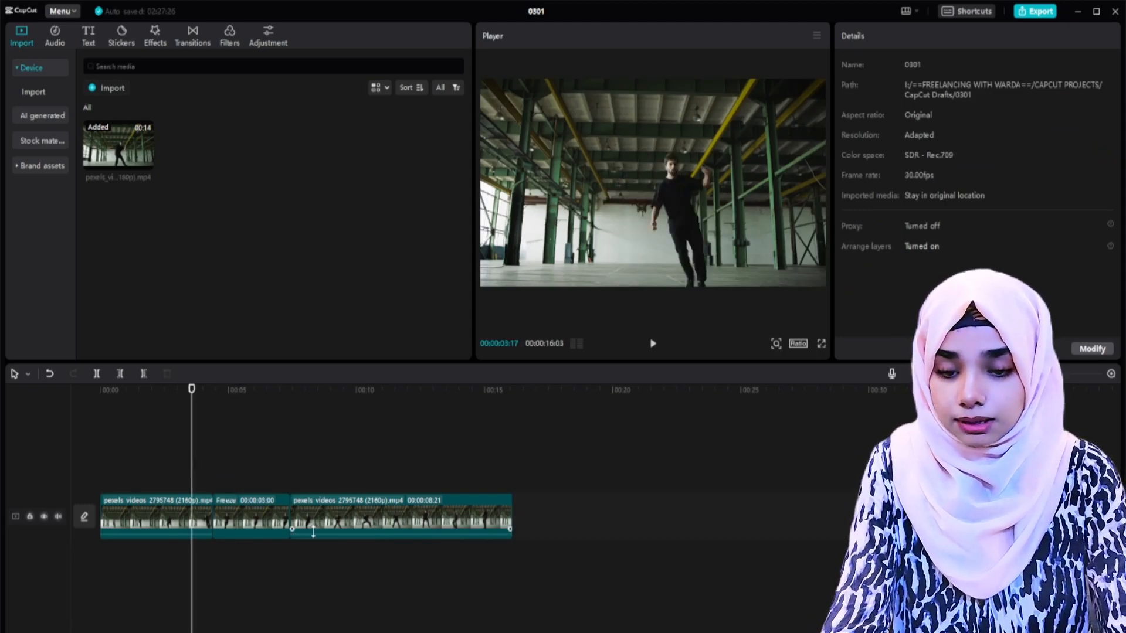
pyautogui.press('space')
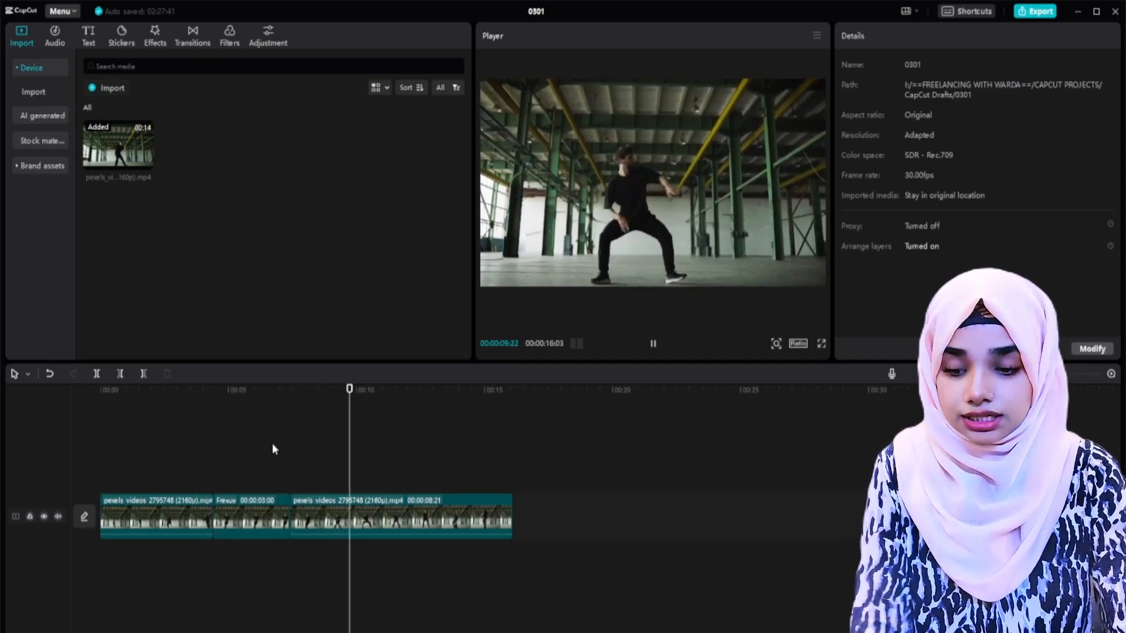
# Step: Shorten the freeze segment to about one second, move the following clip up to close the gap, and play back the shorter freeze
pyautogui.click(271, 513)
pyautogui.moveTo(290, 511); pyautogui.dragTo(239, 505)
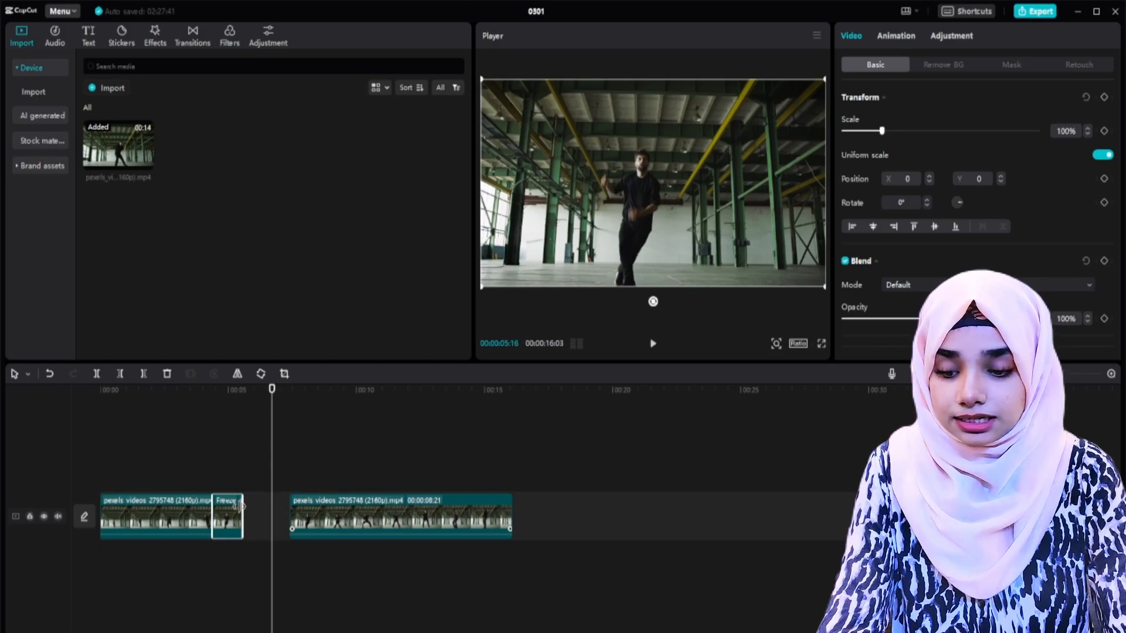
pyautogui.moveTo(309, 511); pyautogui.dragTo(262, 506)
pyautogui.click(194, 472)
pyautogui.press('space')
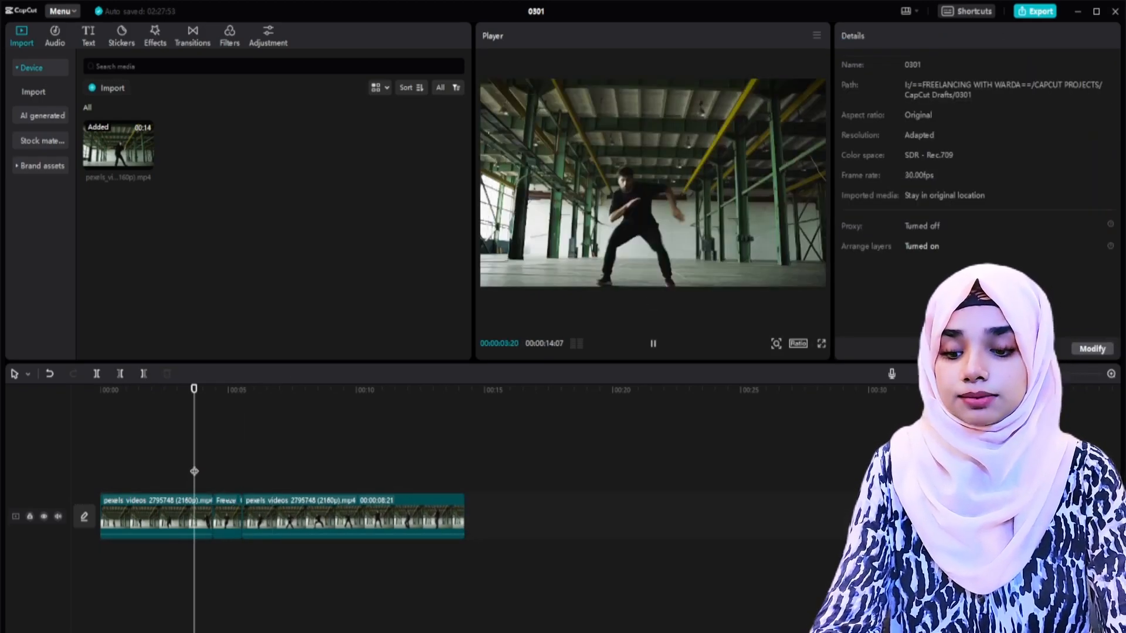
pyautogui.click(183, 471)
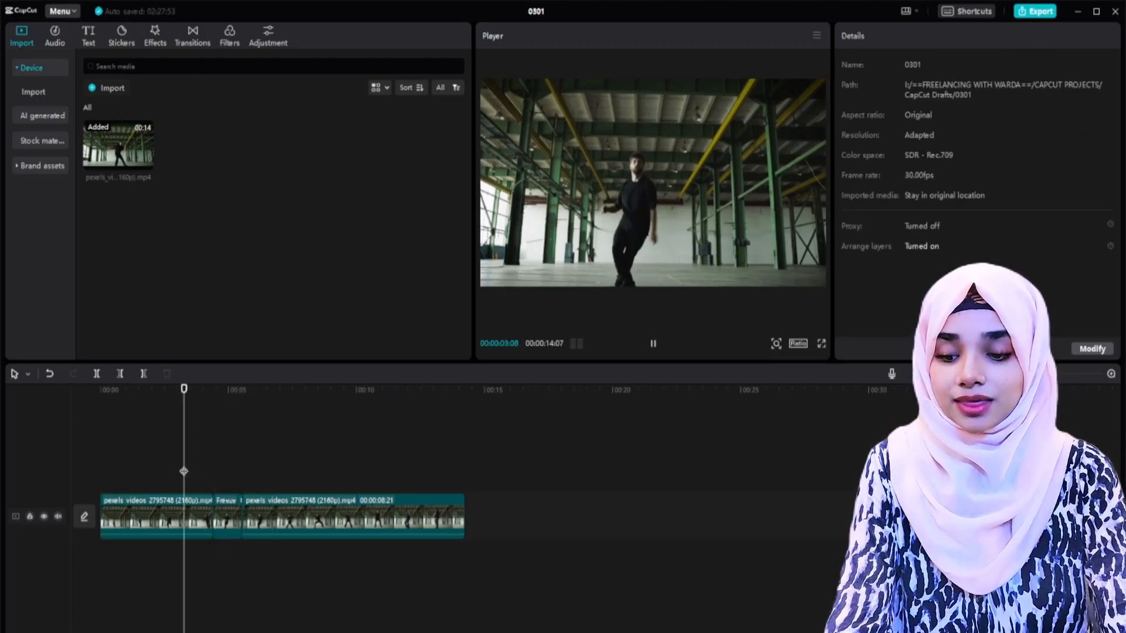
pyautogui.press('space')
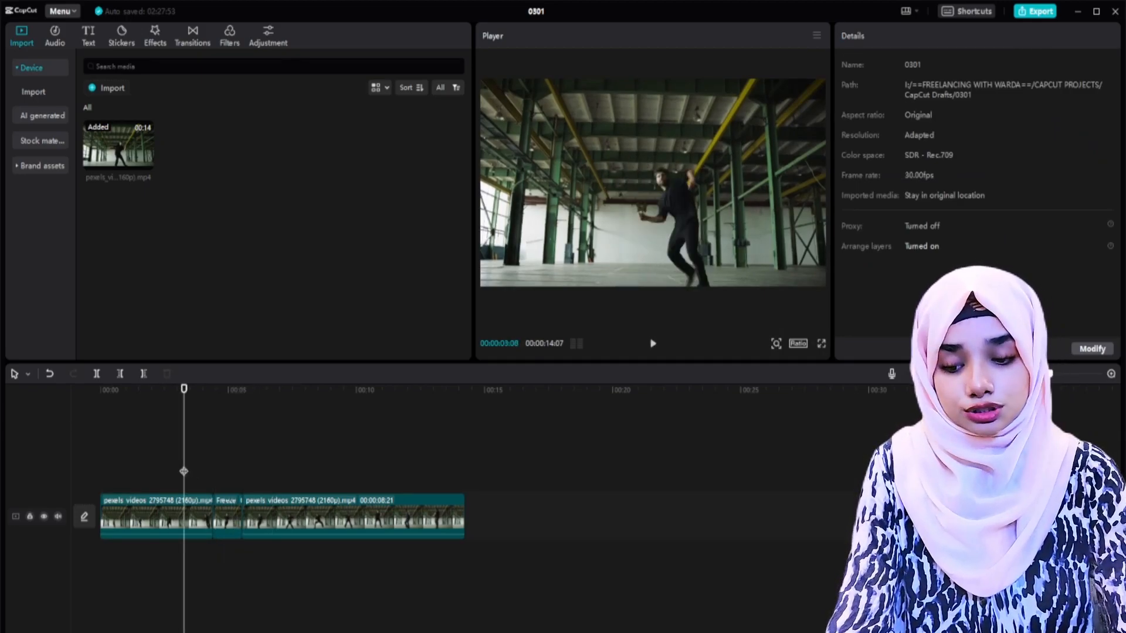
pyautogui.press('space')
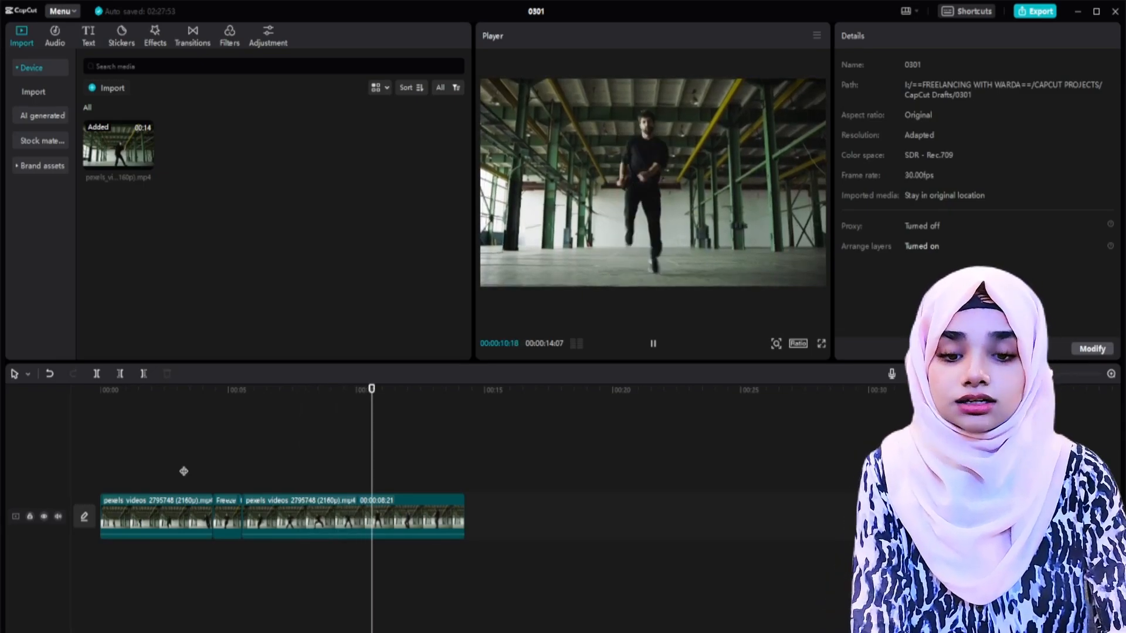
pyautogui.click(191, 472)
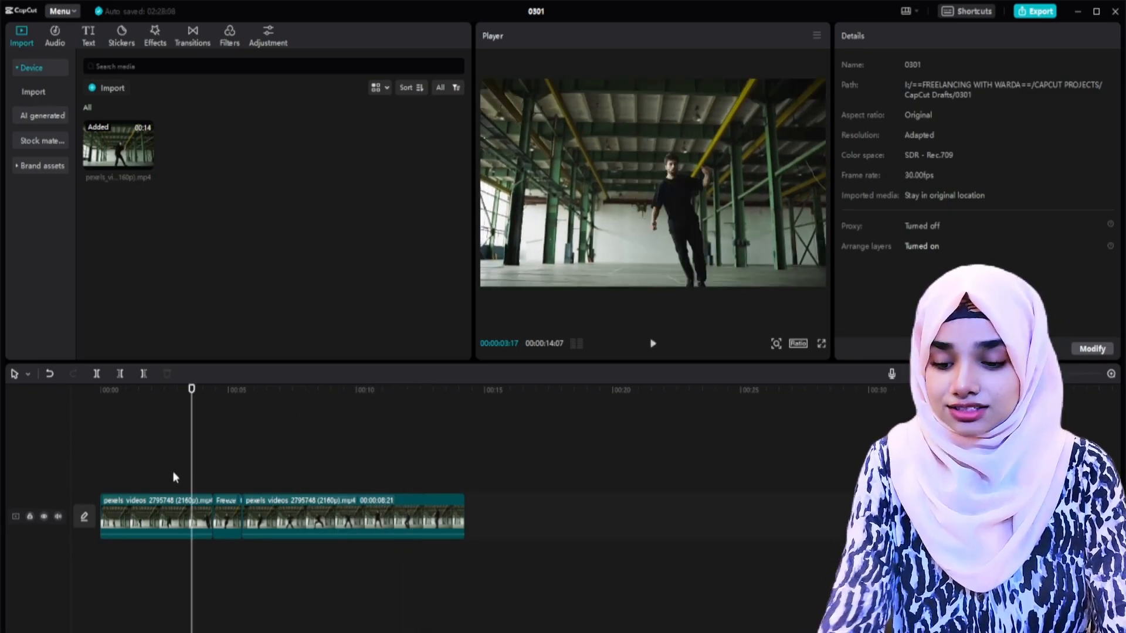
pyautogui.click(174, 472)
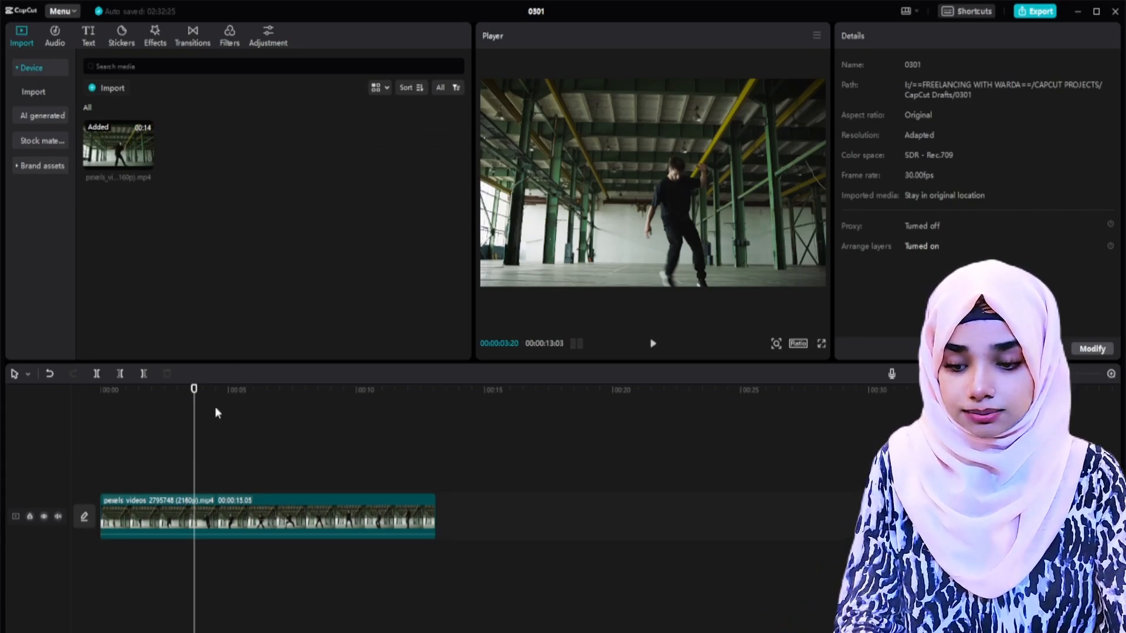
# Step: Reverse the whole dancer clip and play it from the beginning
pyautogui.click(220, 463)
pyautogui.press('space')
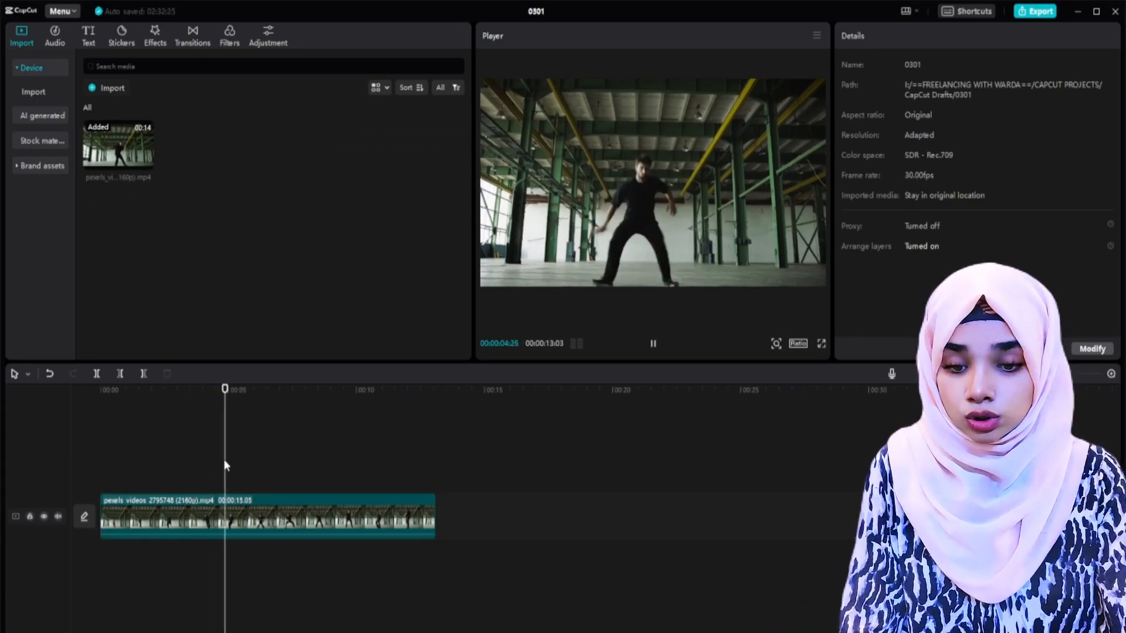
pyautogui.click(276, 505)
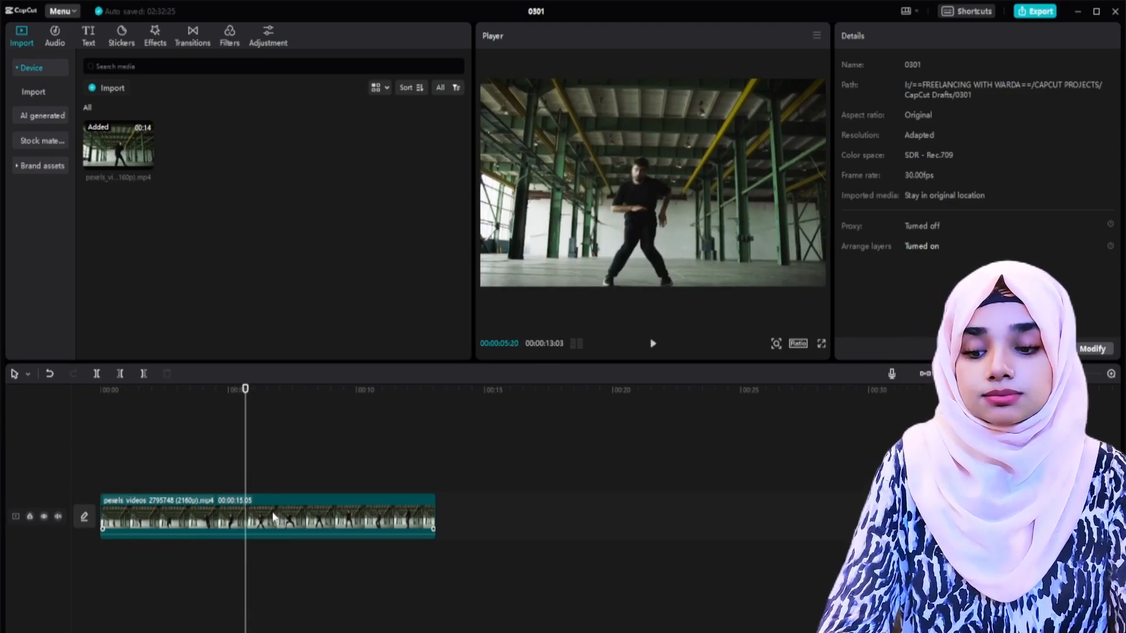
pyautogui.click(285, 529)
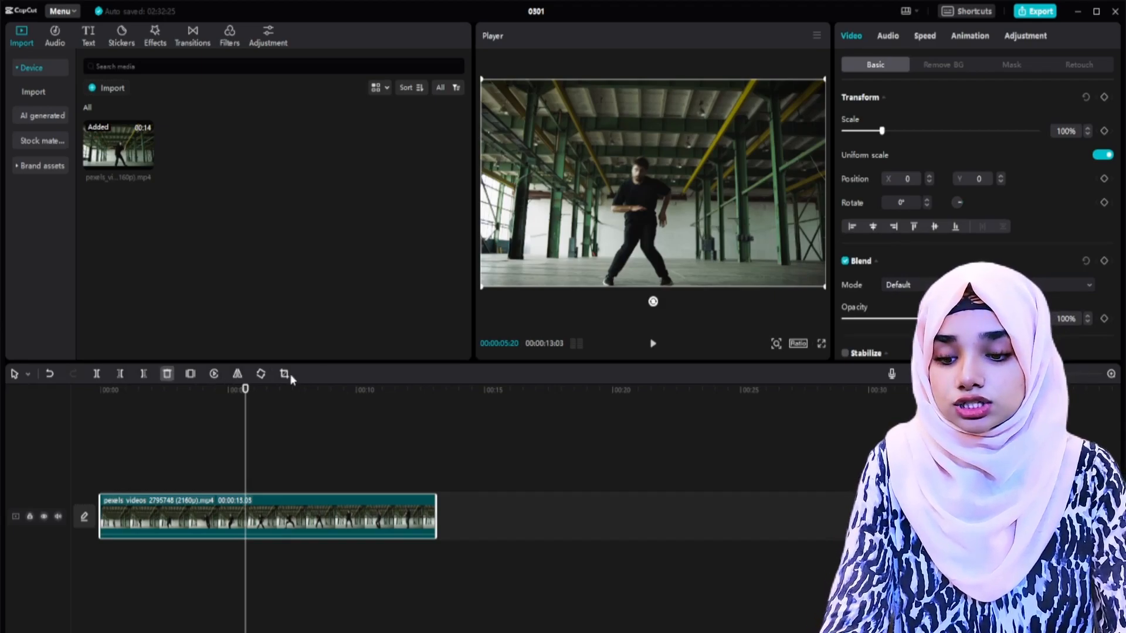
pyautogui.click(213, 374)
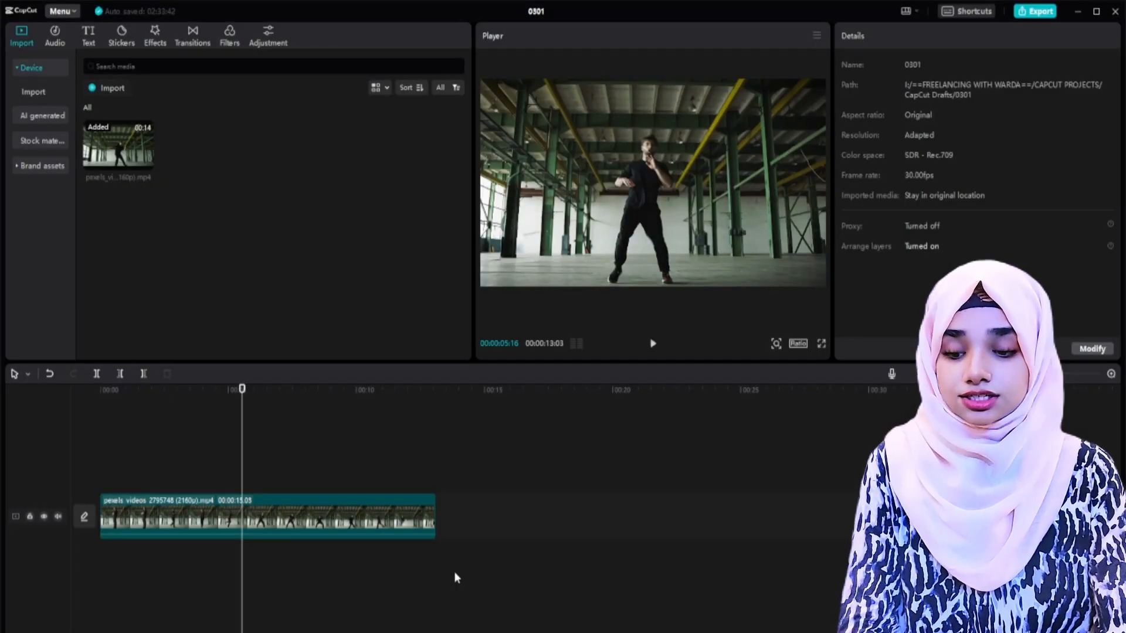
pyautogui.press('Home')
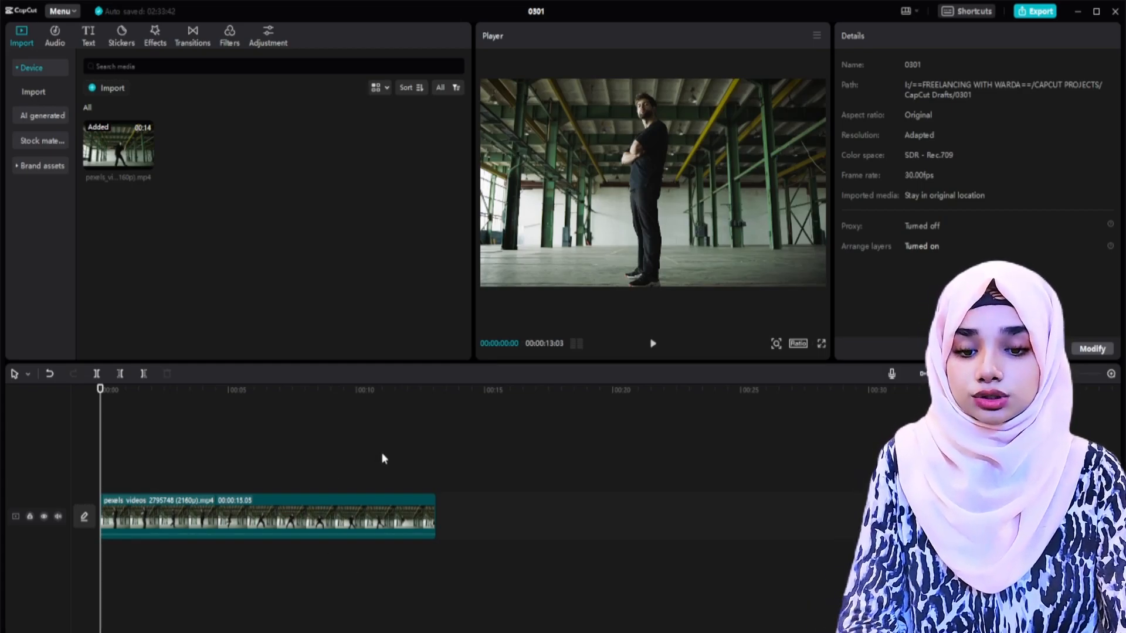
pyautogui.press('space')
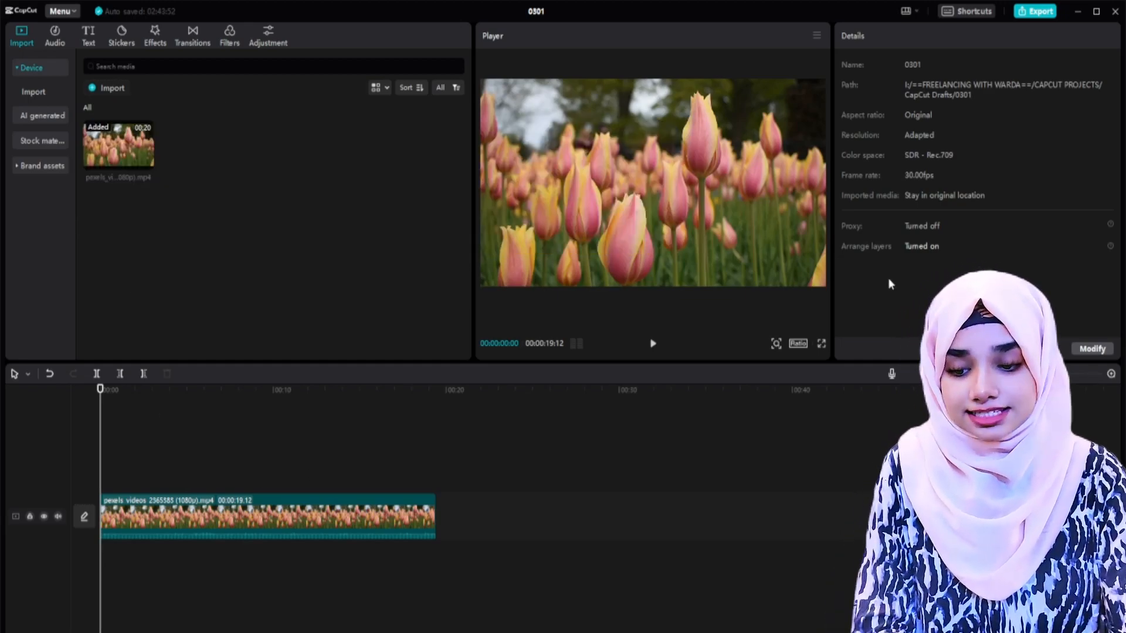
# Step: Set the tulip clip's basic color adjustments to temperature -14, tint 7 and saturation 11
pyautogui.click(196, 523)
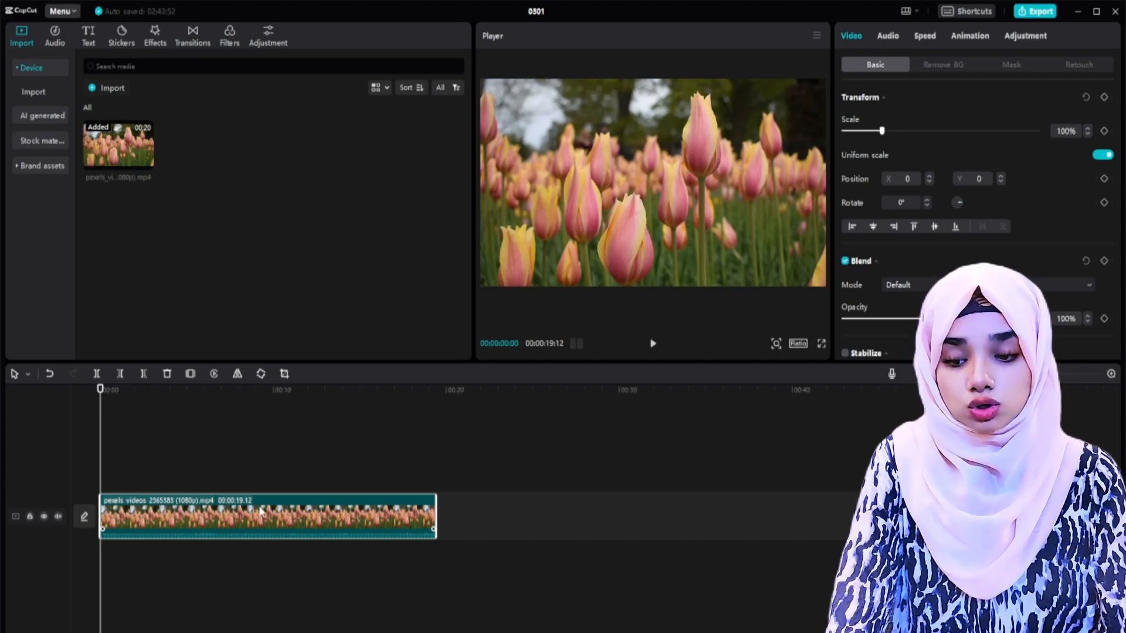
pyautogui.click(1019, 40)
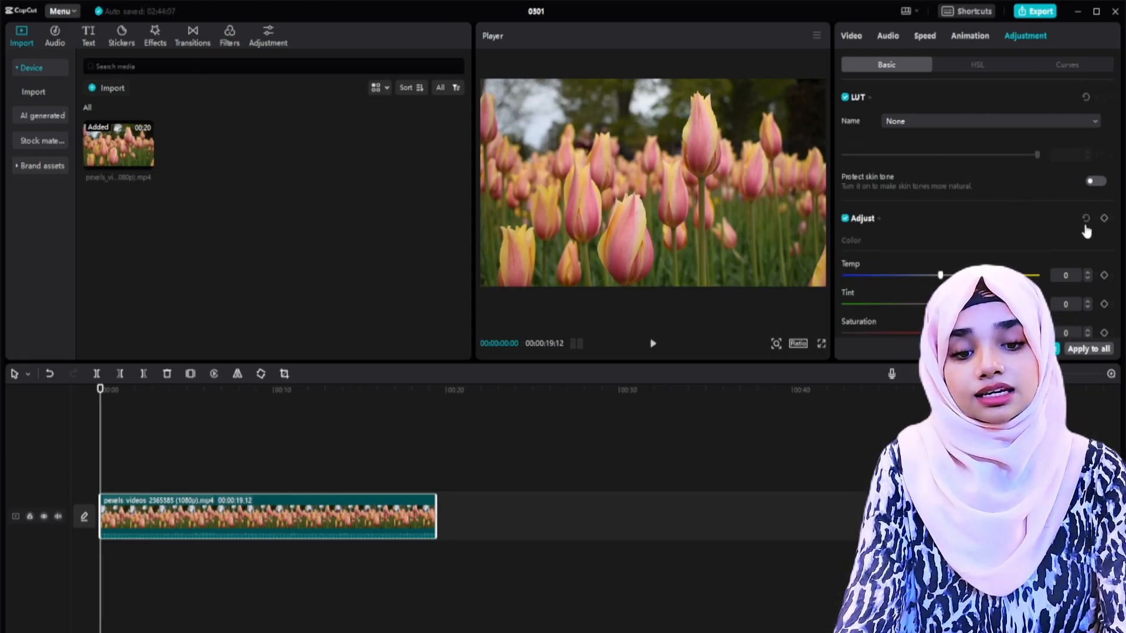
pyautogui.scroll(-5, 1085, 234)
pyautogui.scroll(3, 1084, 234)
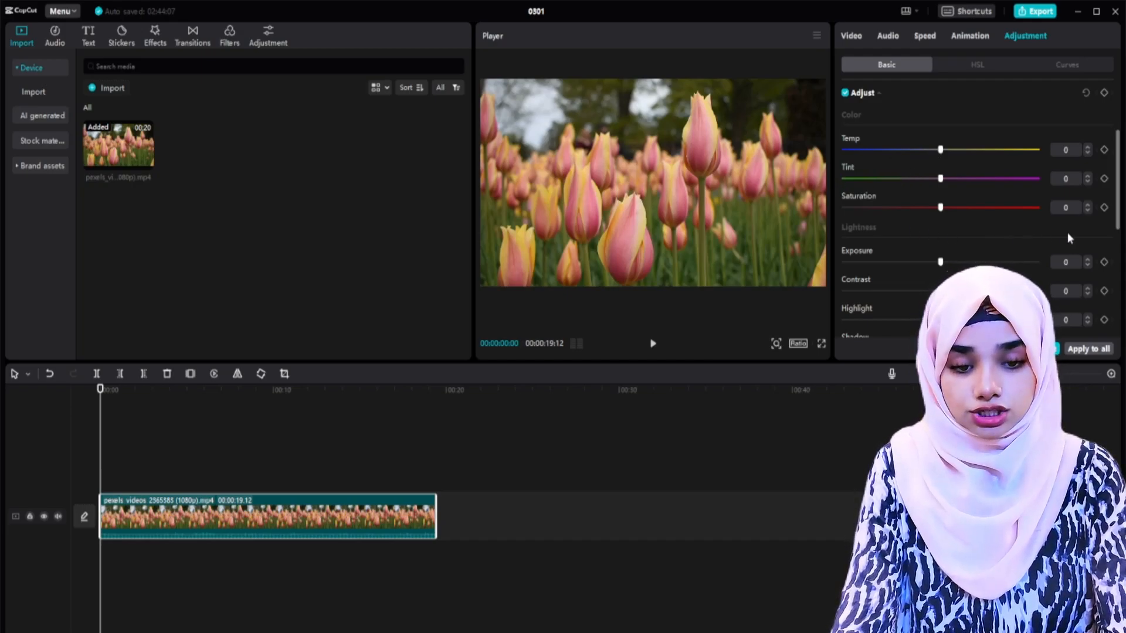
pyautogui.scroll(-5, 1078, 229)
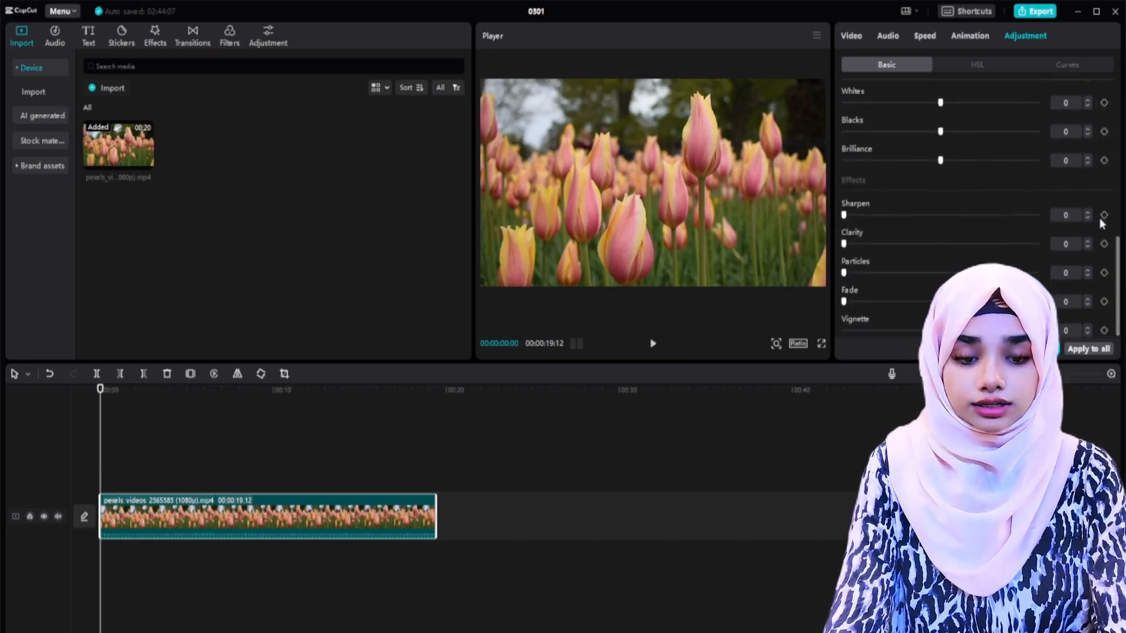
pyautogui.scroll(5, 1096, 218)
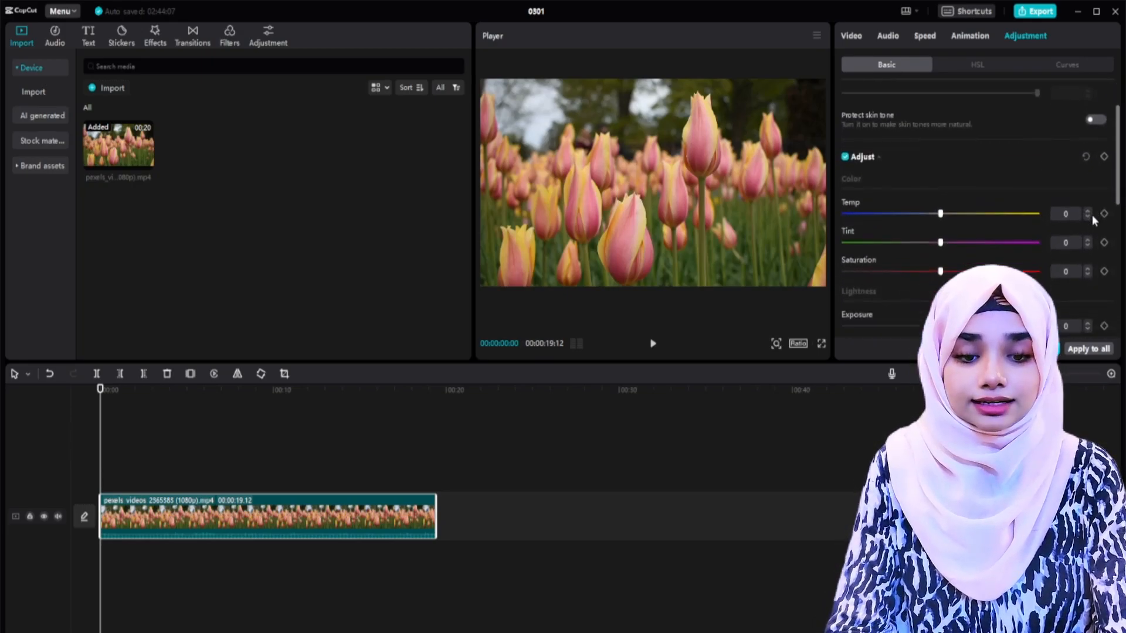
pyautogui.scroll(-2, 1091, 215)
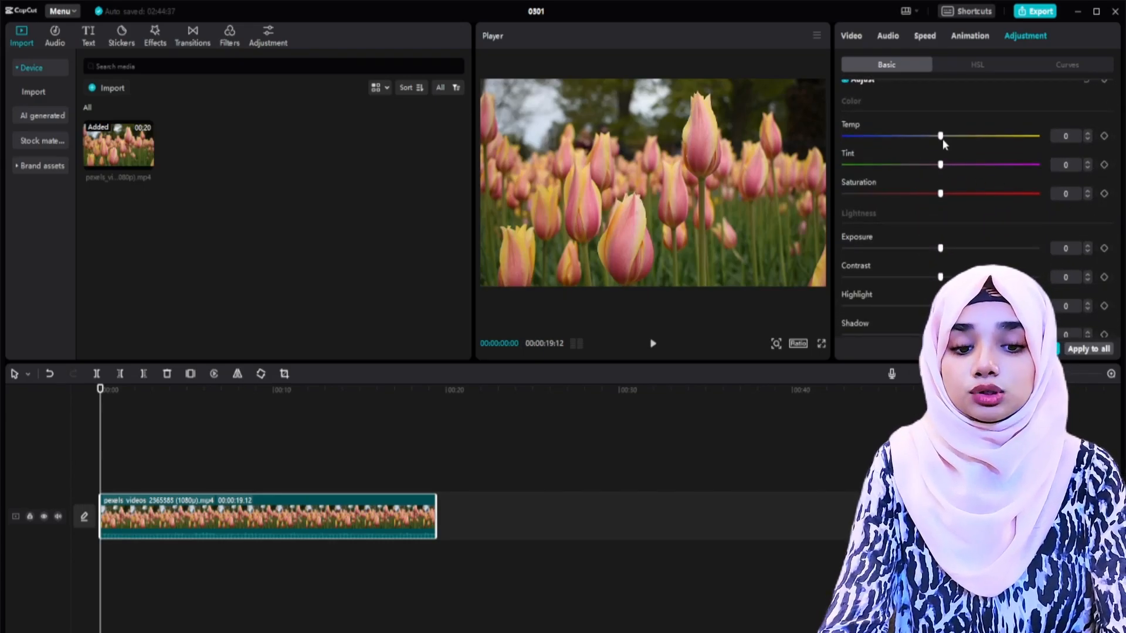
pyautogui.moveTo(941, 138); pyautogui.dragTo(912, 138)
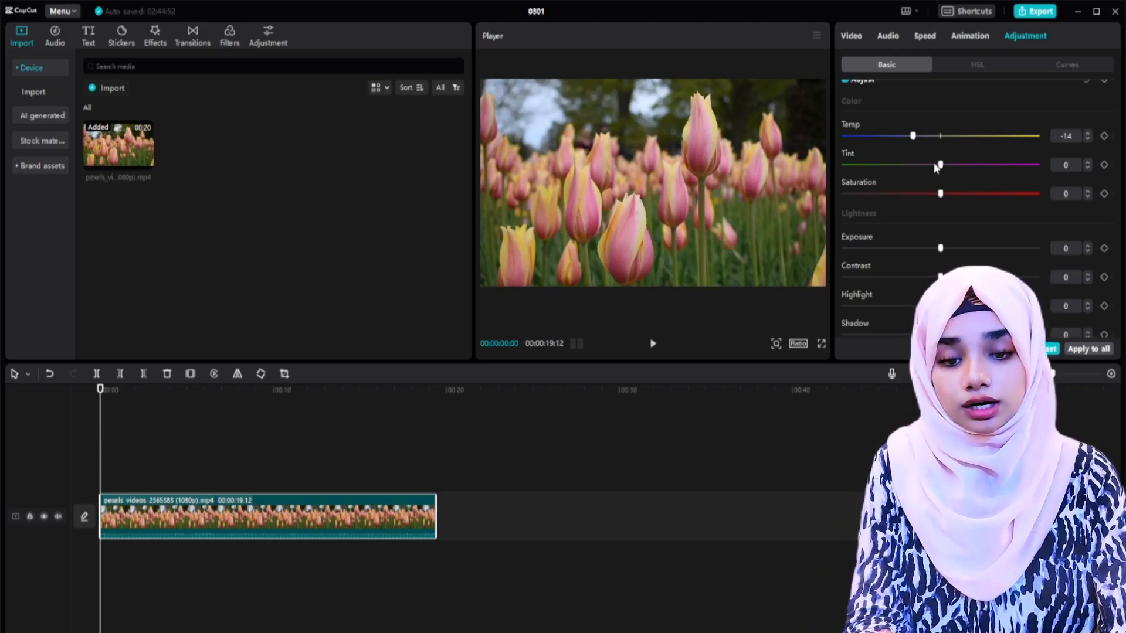
pyautogui.moveTo(934, 165)
pyautogui.mouseDown()
pyautogui.moveTo(882, 166)
pyautogui.moveTo(1013, 166)
pyautogui.moveTo(954, 168)
pyautogui.mouseUp()
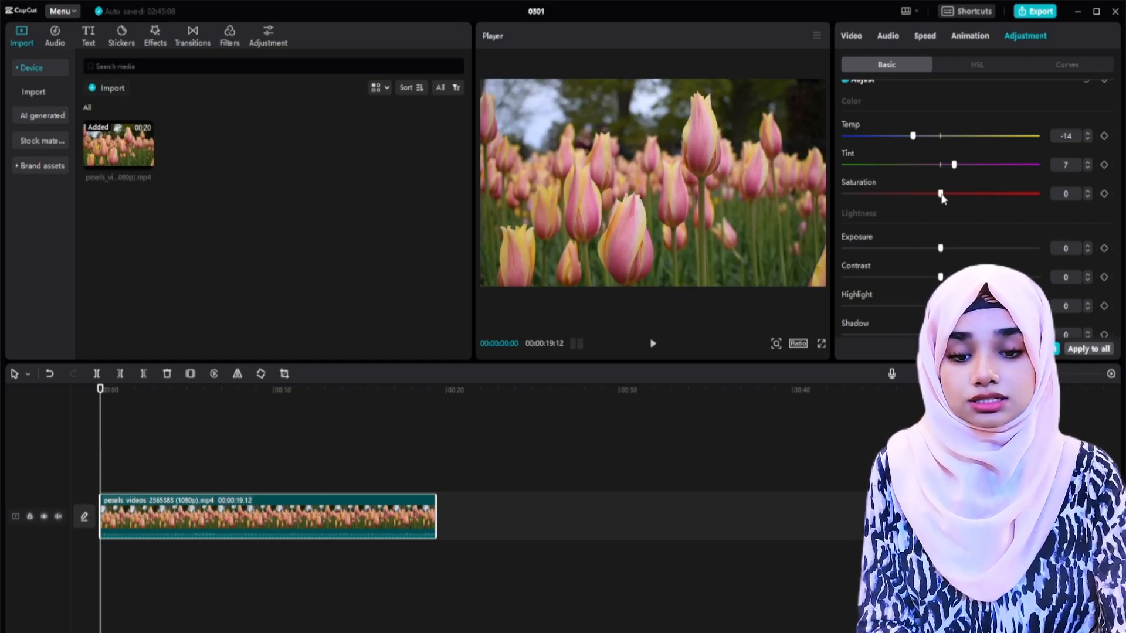
pyautogui.moveTo(940, 194); pyautogui.dragTo(966, 195)
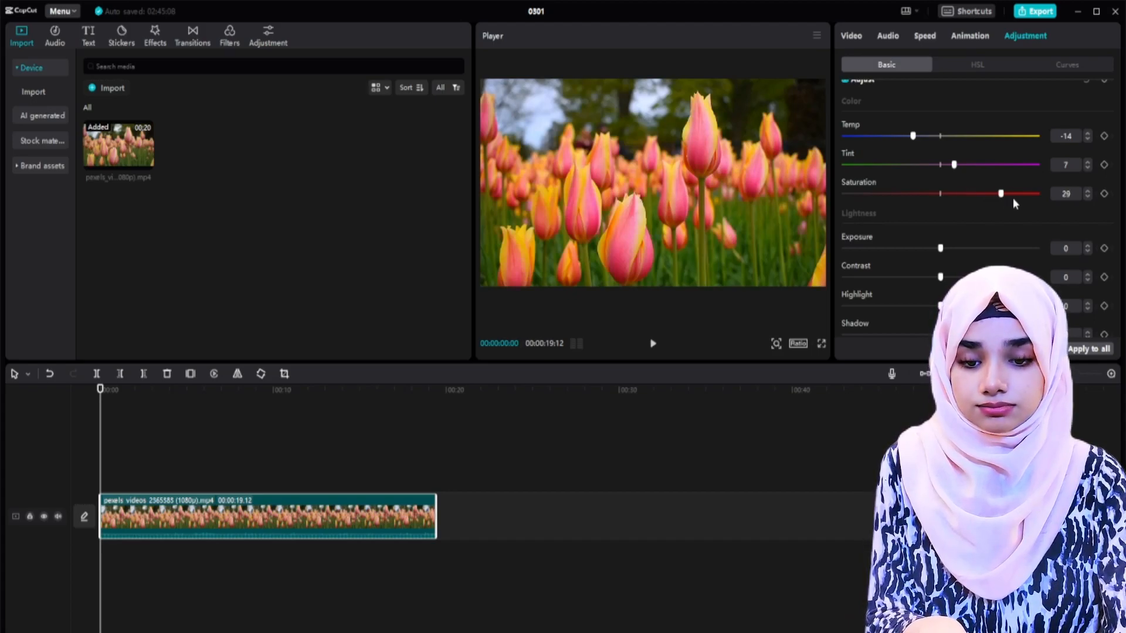
pyautogui.moveTo(1038, 194); pyautogui.dragTo(960, 195)
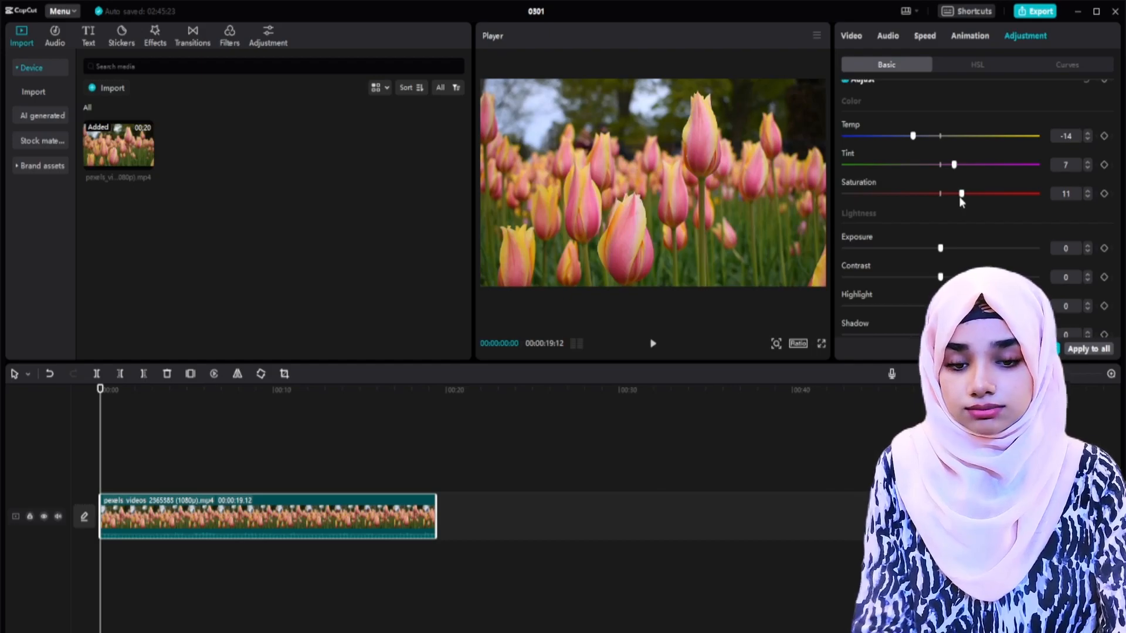
# Step: Set the tulip clip's lightness adjustments to exposure 12, contrast 11 and highlight -24
pyautogui.scroll(-3, 1032, 209)
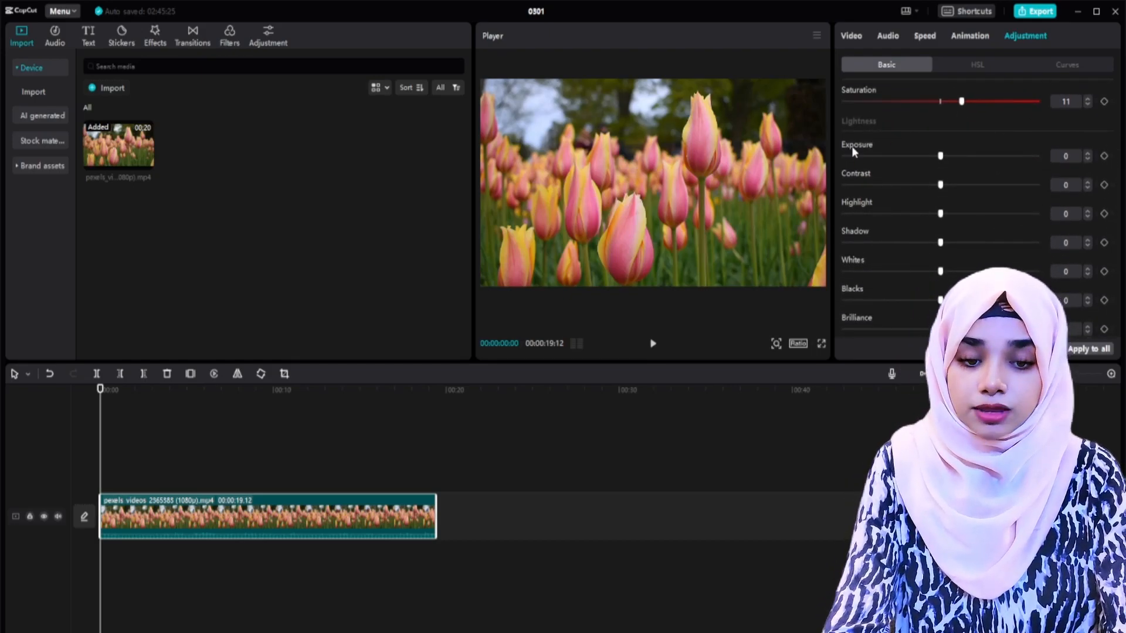
pyautogui.moveTo(940, 156); pyautogui.dragTo(963, 160)
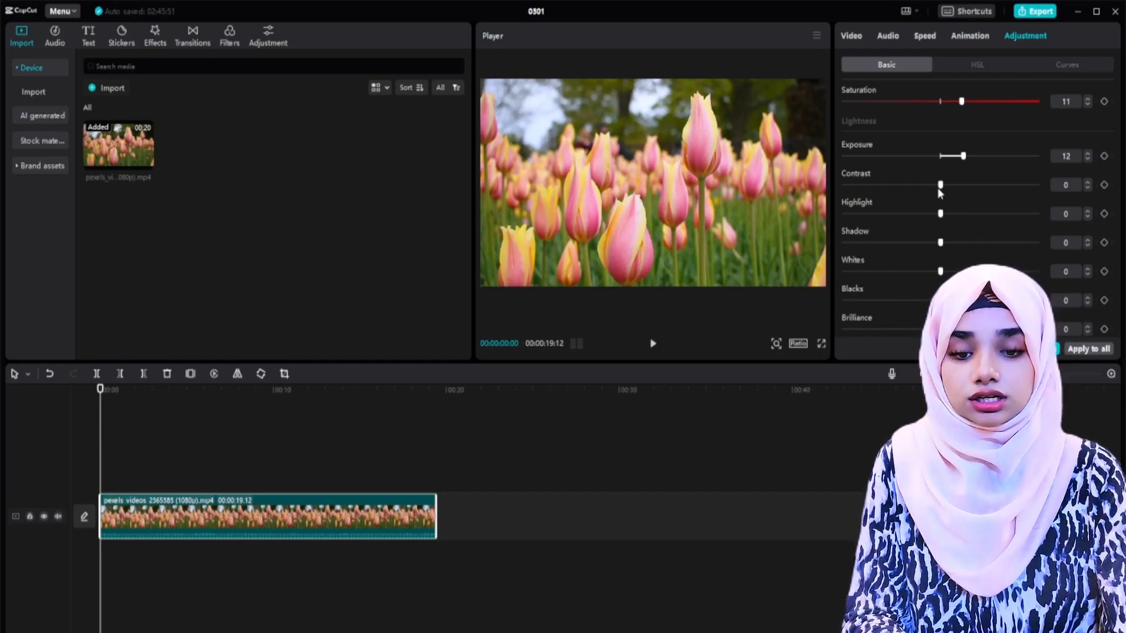
pyautogui.moveTo(938, 186); pyautogui.dragTo(960, 186)
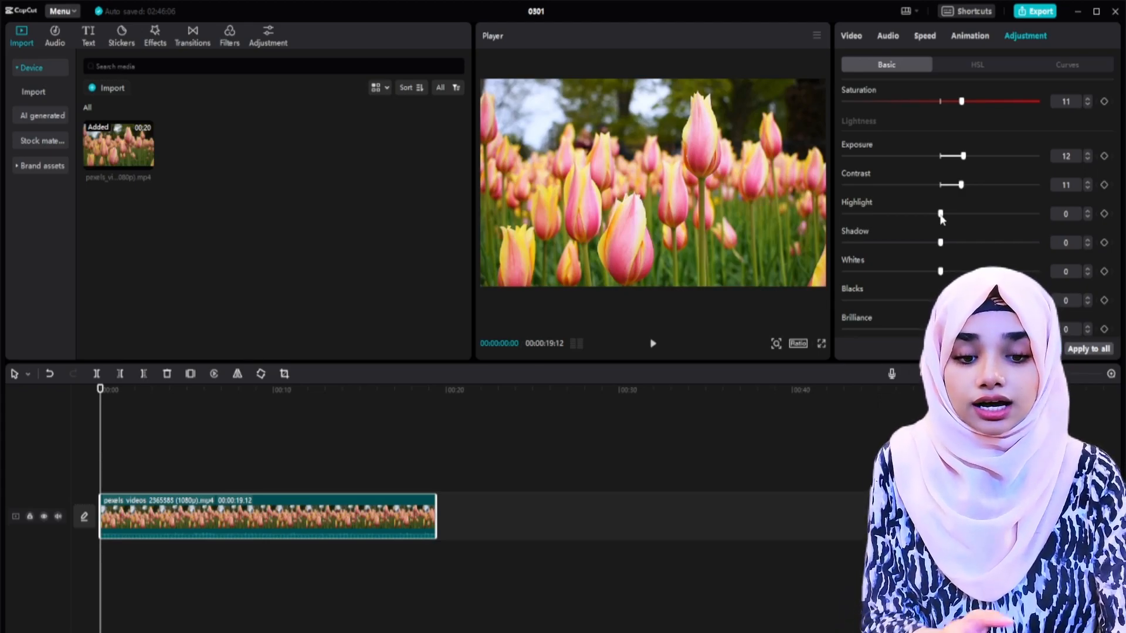
pyautogui.moveTo(955, 214); pyautogui.dragTo(902, 215)
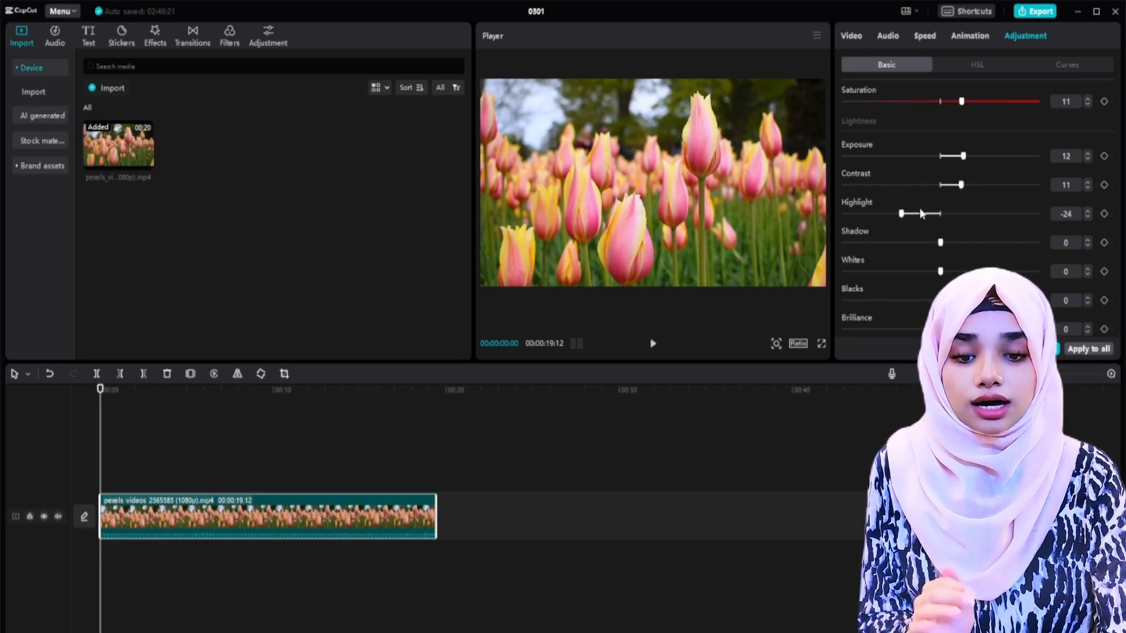
# Step: Set the tulip clip's highlight to -9 and shadow to -24
pyautogui.moveTo(919, 213)
pyautogui.mouseDown()
pyautogui.moveTo(944, 214)
pyautogui.moveTo(922, 215)
pyautogui.mouseUp()
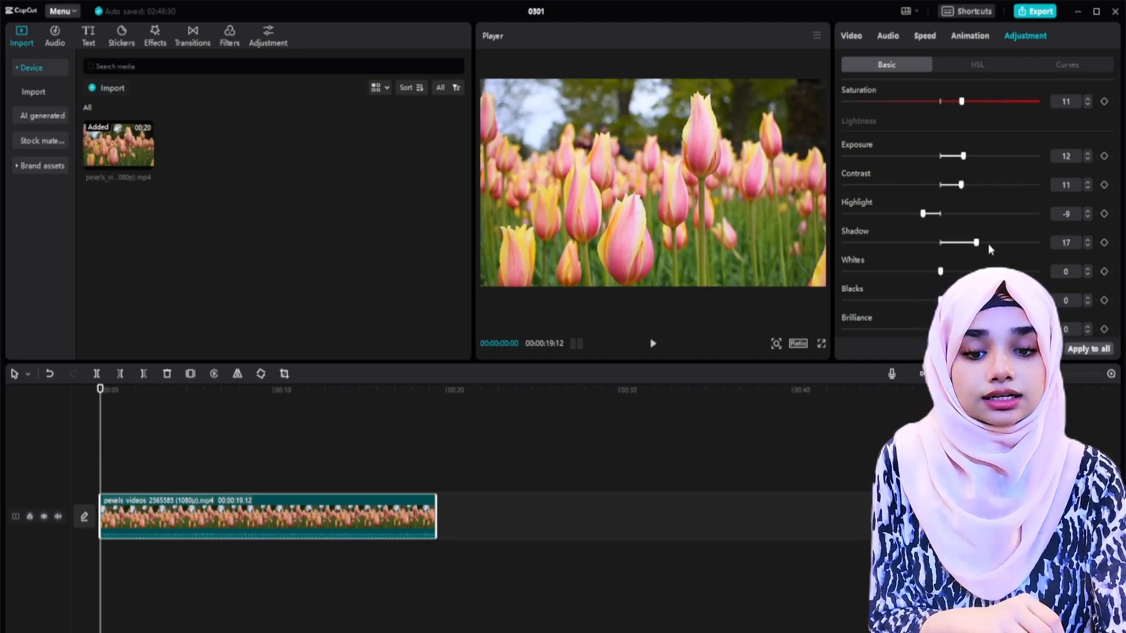
pyautogui.moveTo(938, 255); pyautogui.dragTo(1001, 254)
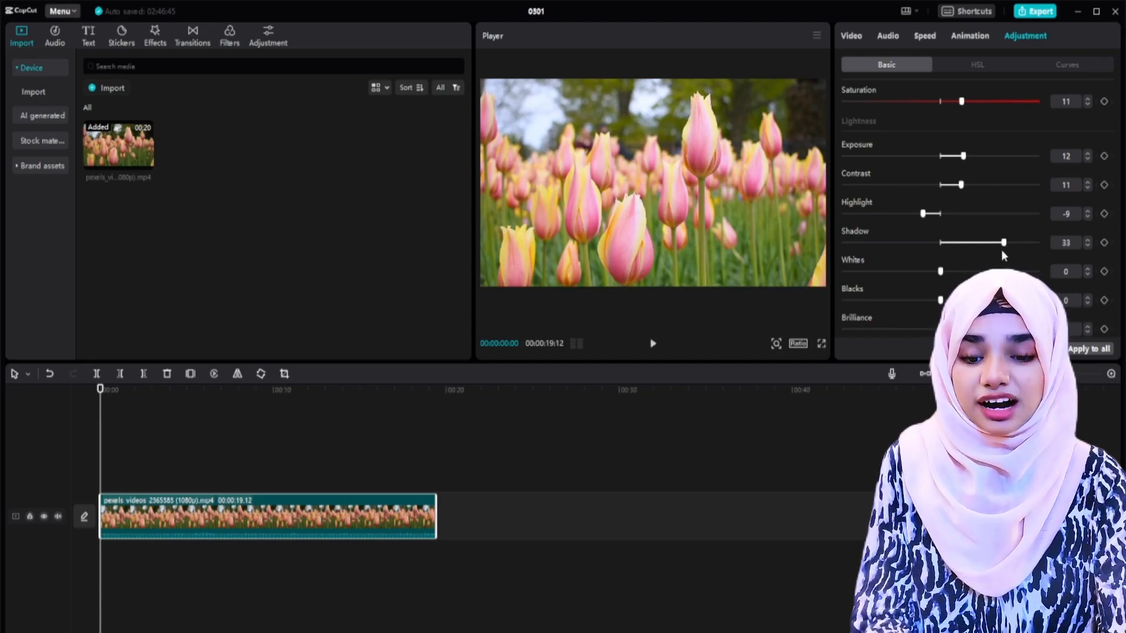
pyautogui.moveTo(1001, 249); pyautogui.dragTo(891, 245)
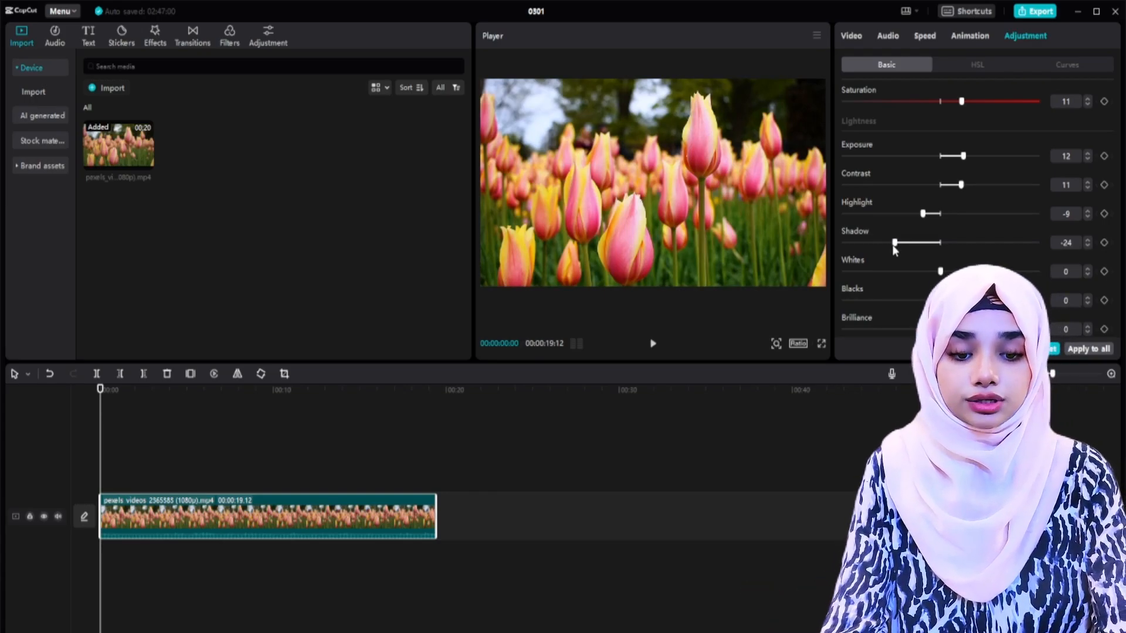
# Step: Try out different whites levels on the tulip clip and return whites to 0
pyautogui.scroll(-2, 891, 245)
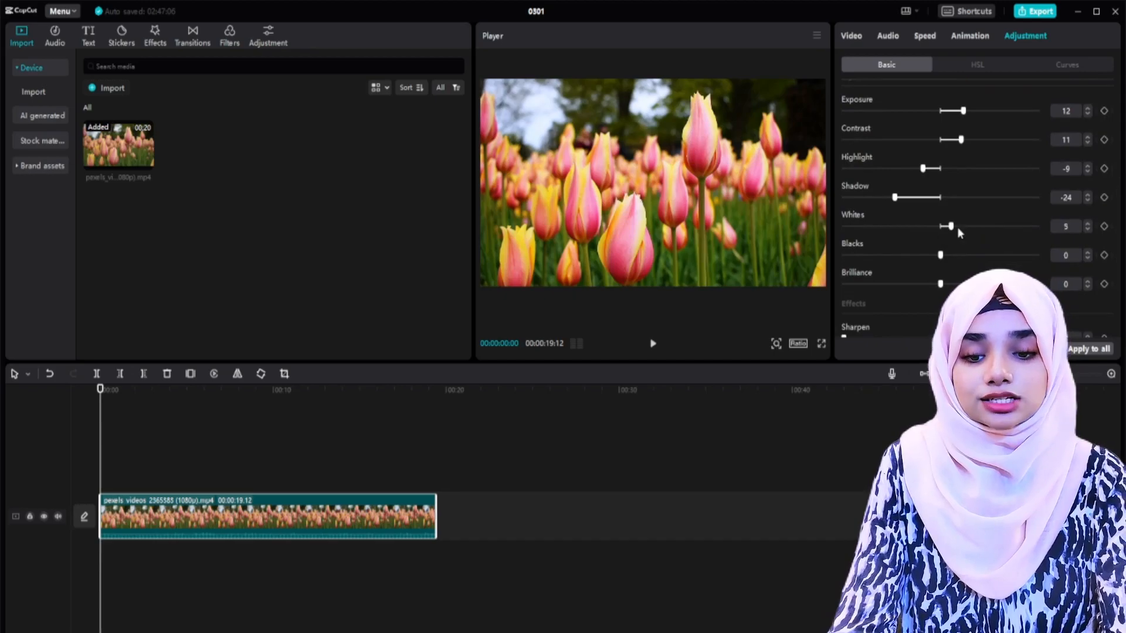
pyautogui.moveTo(958, 228)
pyautogui.mouseDown()
pyautogui.moveTo(1011, 227)
pyautogui.moveTo(939, 227)
pyautogui.mouseUp()
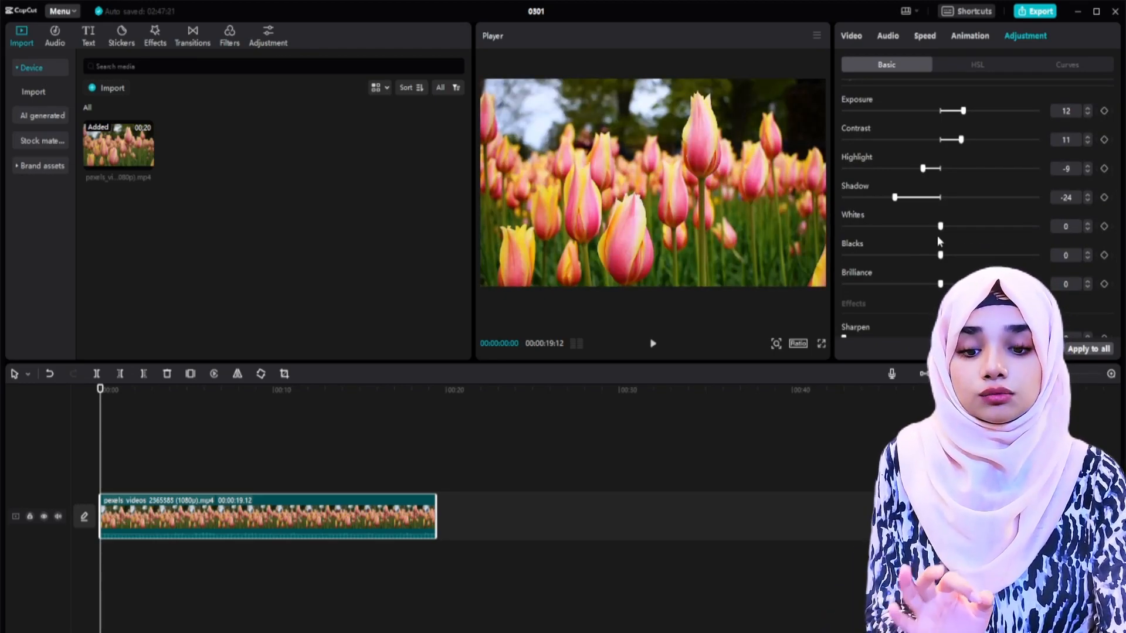
pyautogui.moveTo(941, 229); pyautogui.dragTo(865, 255)
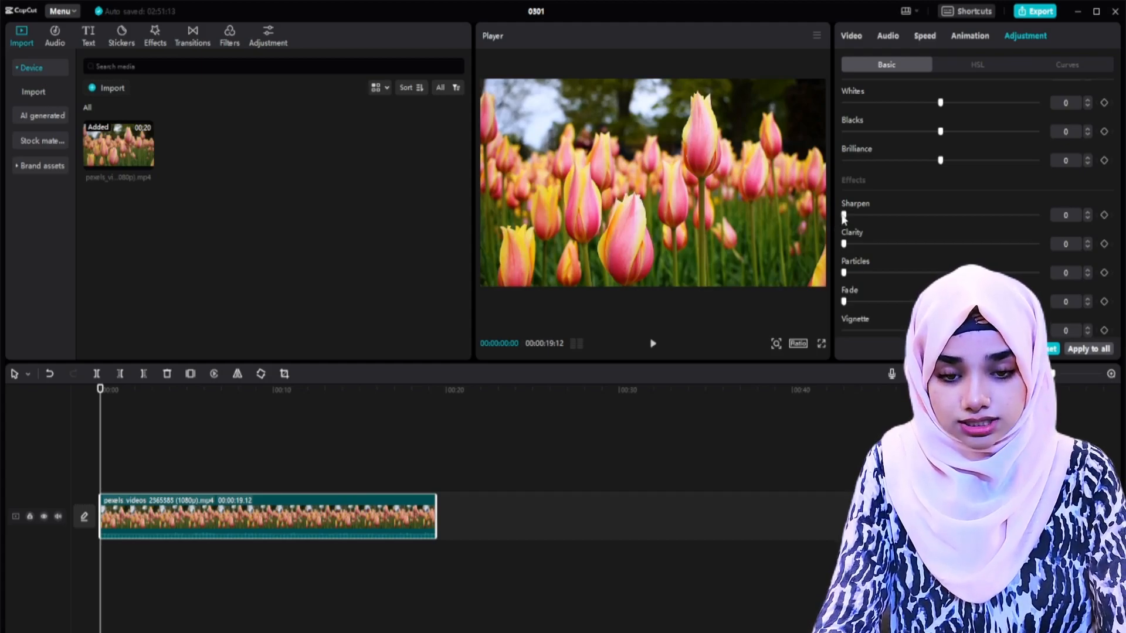
# Step: Set the tulip clip's sharpen effect to 20 and its clarity to 38
pyautogui.moveTo(844, 215); pyautogui.dragTo(860, 215)
pyautogui.moveTo(1005, 217); pyautogui.dragTo(891, 220)
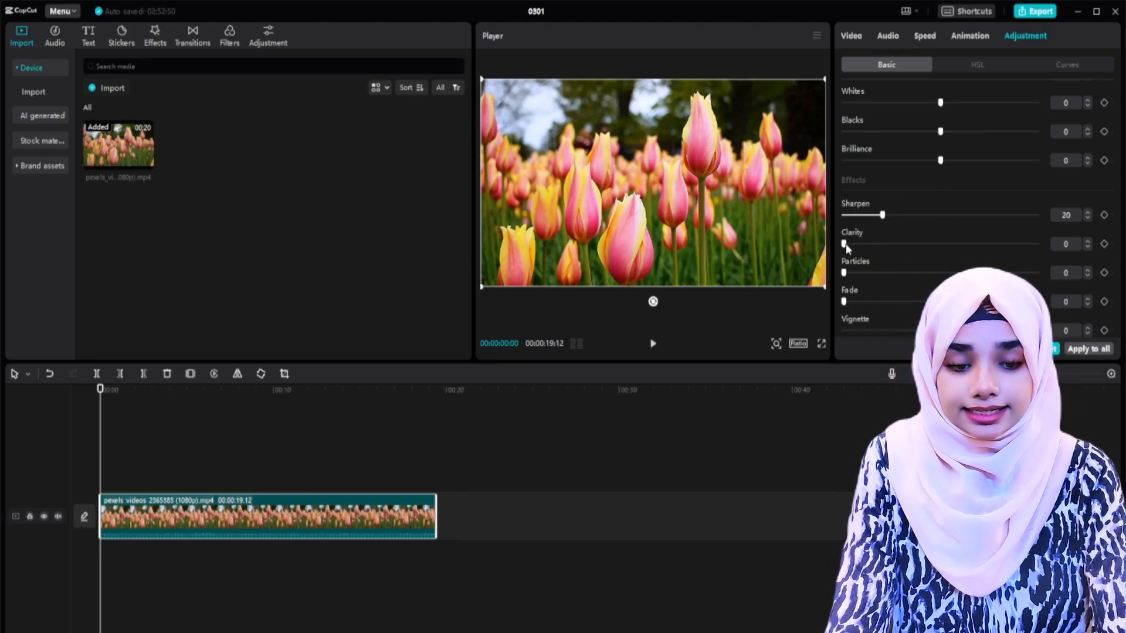
pyautogui.moveTo(845, 245); pyautogui.dragTo(914, 249)
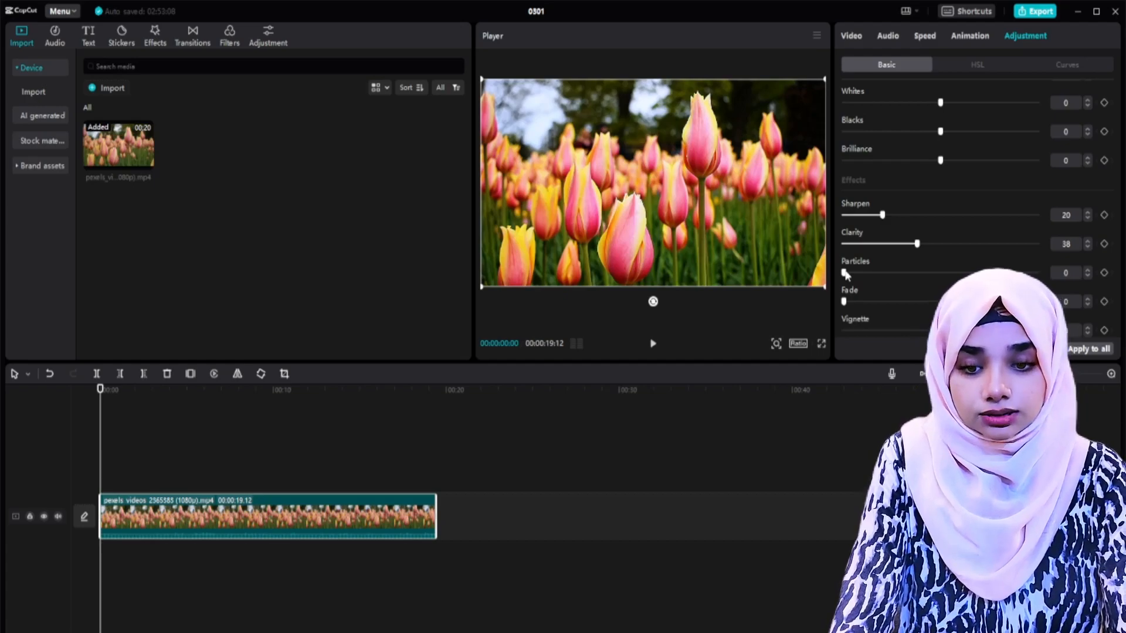
# Step: Try the particles effect at 100 in a full-screen preview and return it to 0
pyautogui.moveTo(845, 274); pyautogui.dragTo(1039, 275)
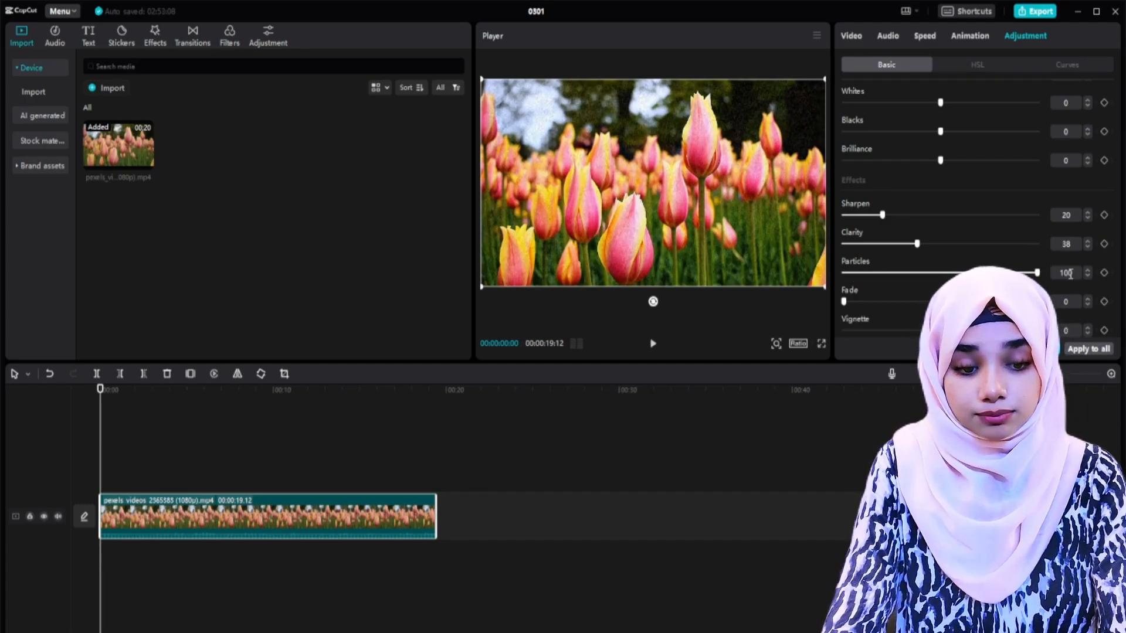
pyautogui.click(821, 345)
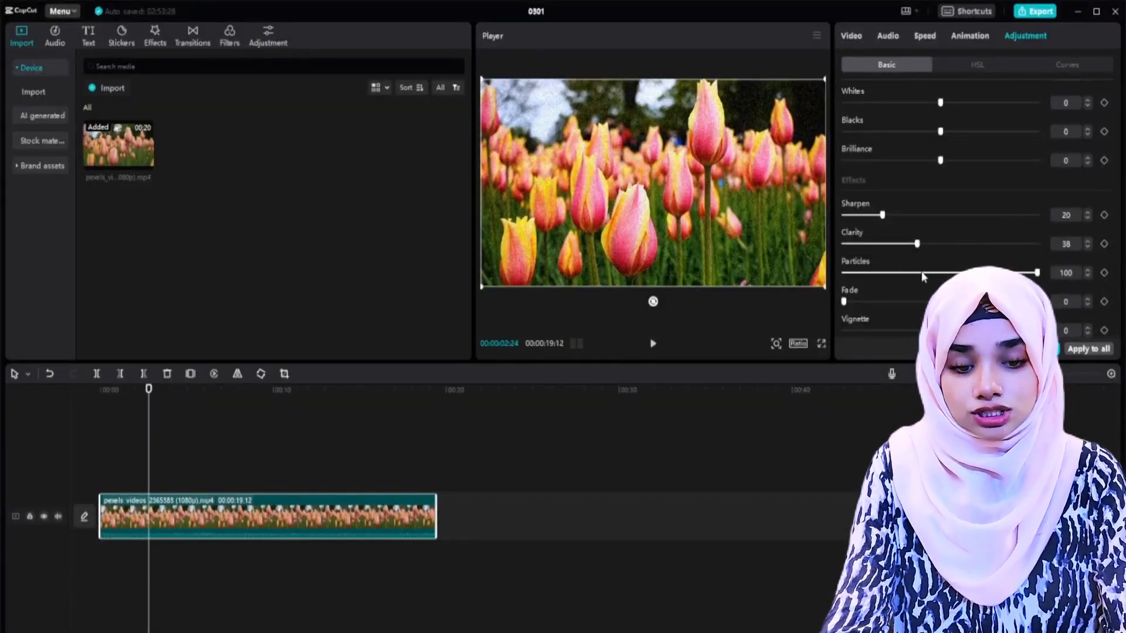
pyautogui.moveTo(1036, 273); pyautogui.dragTo(792, 276)
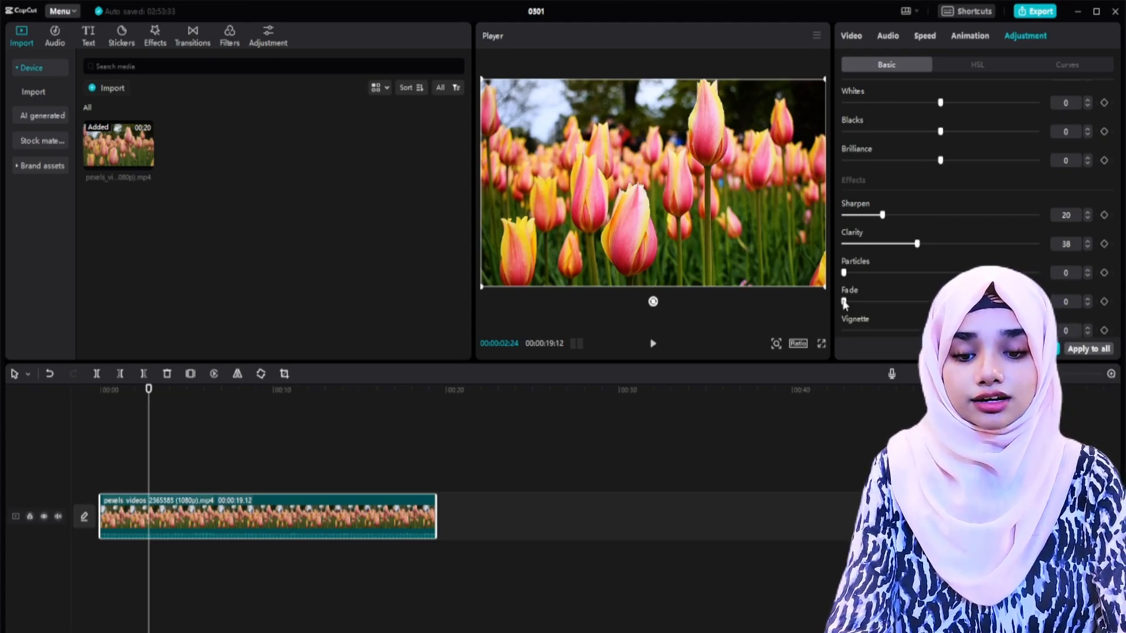
# Step: Try out the fade and vignette effects on the tulip clip and return both to 0
pyautogui.moveTo(844, 301)
pyautogui.mouseDown()
pyautogui.moveTo(1074, 311)
pyautogui.moveTo(824, 301)
pyautogui.mouseUp()
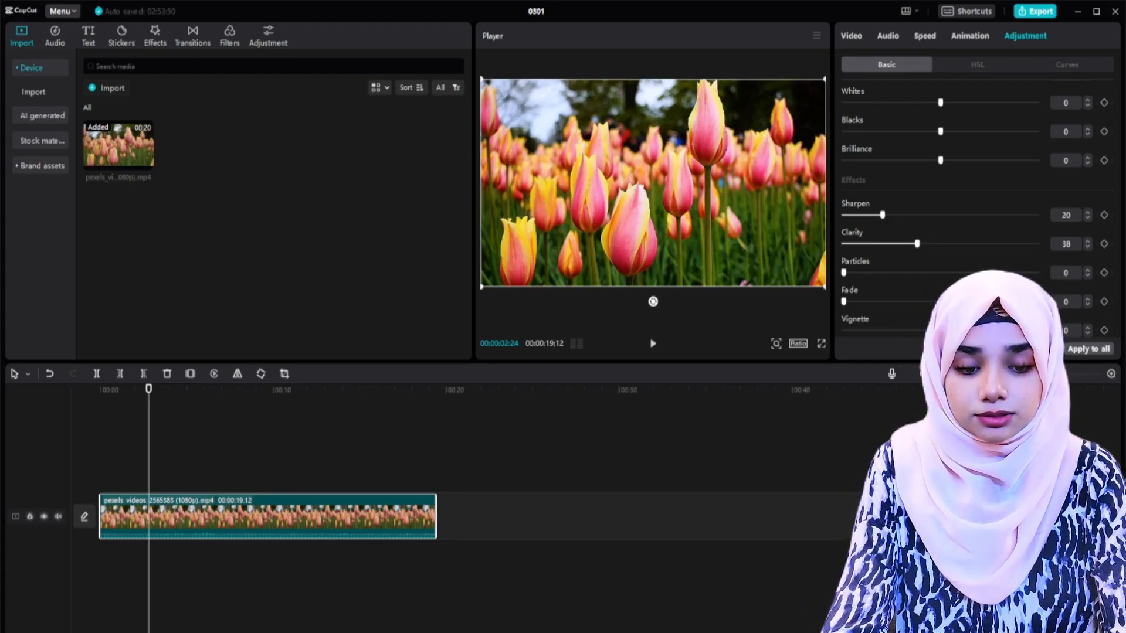
pyautogui.moveTo(940, 331); pyautogui.dragTo(993, 331)
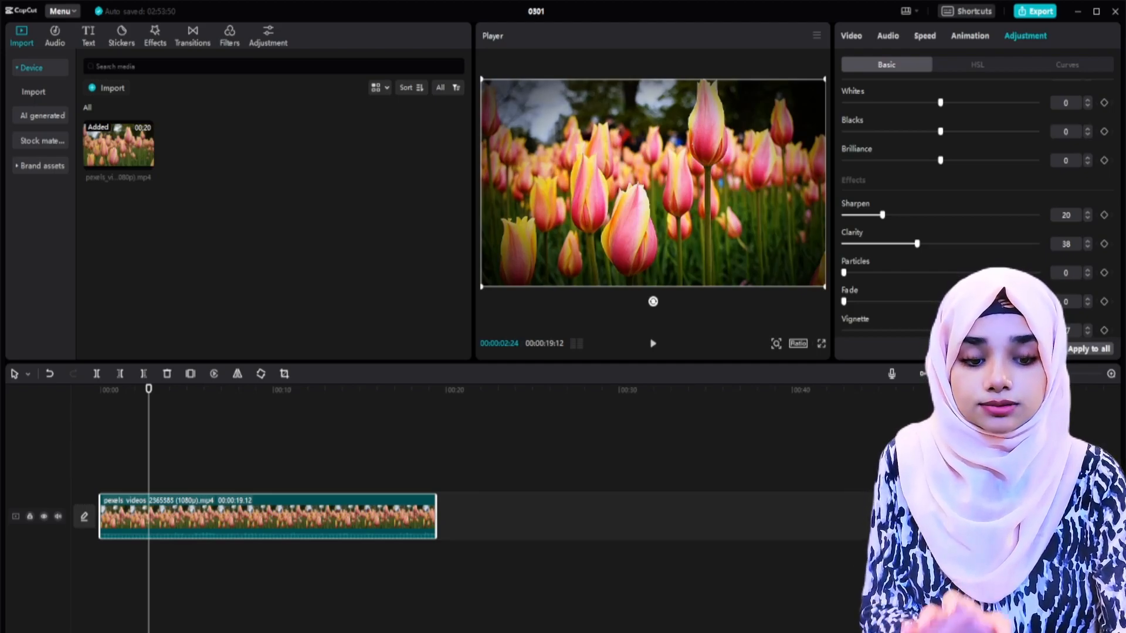
pyautogui.moveTo(967, 330); pyautogui.dragTo(1016, 331)
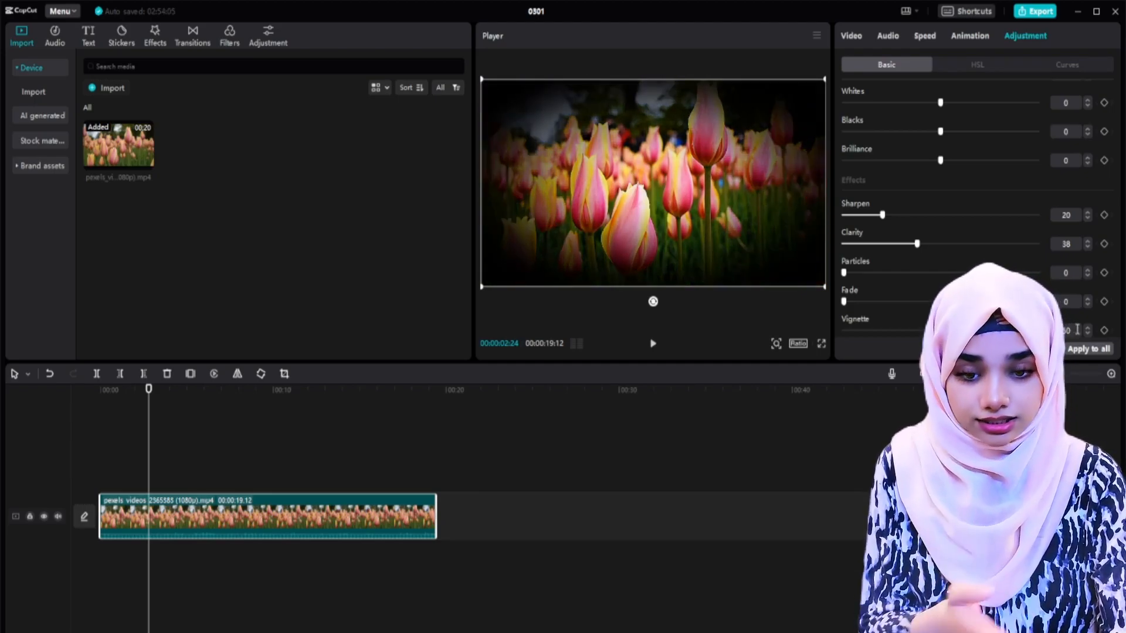
pyautogui.moveTo(989, 331); pyautogui.dragTo(941, 332)
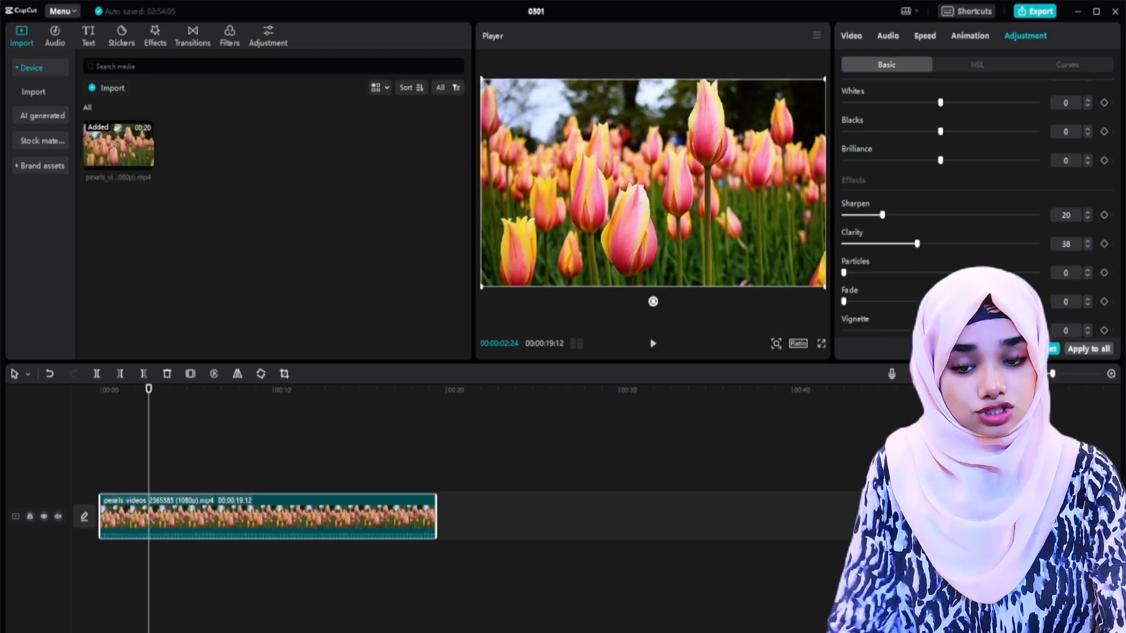
# Step: Adjust the reds' saturation and the greens' tint in the tulip clip's HSL color settings
pyautogui.scroll(10, 936, 145)
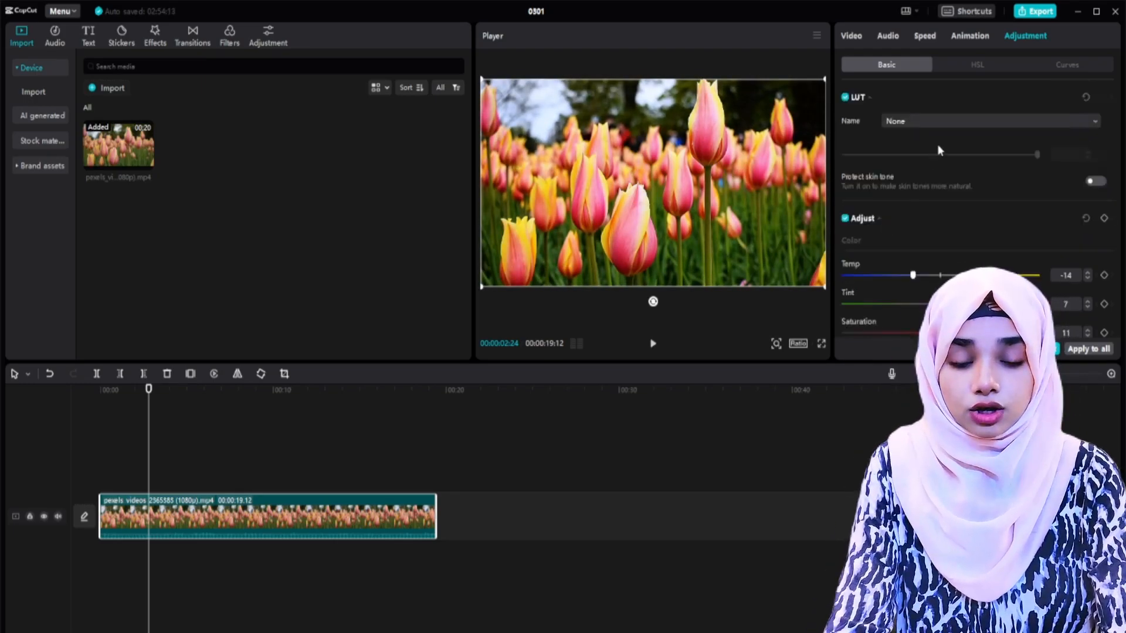
pyautogui.click(996, 63)
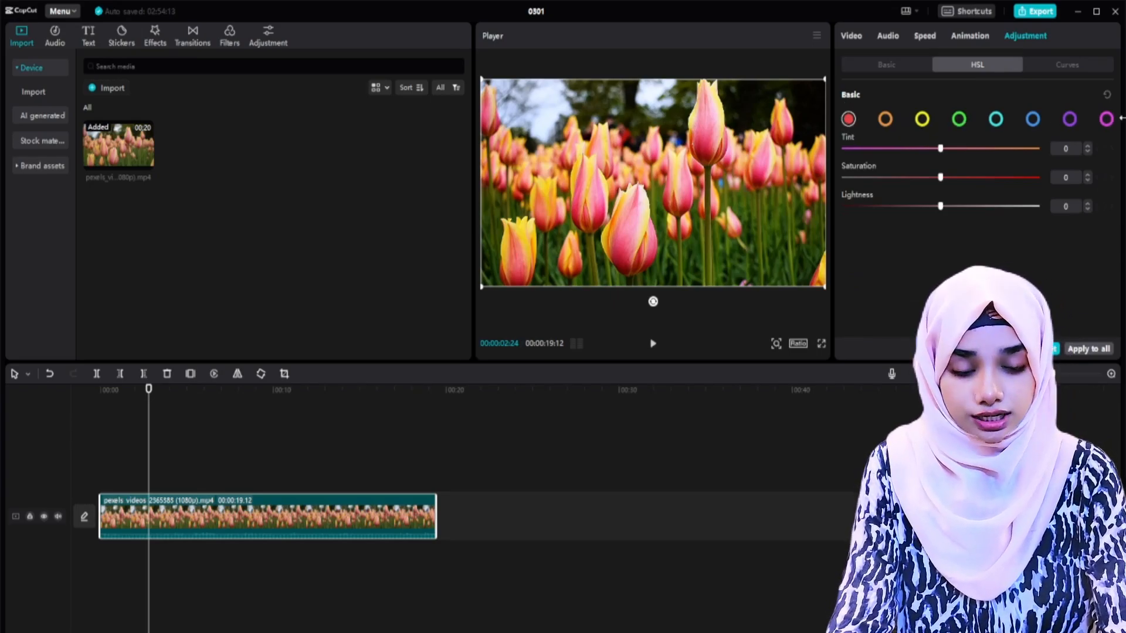
pyautogui.click(891, 65)
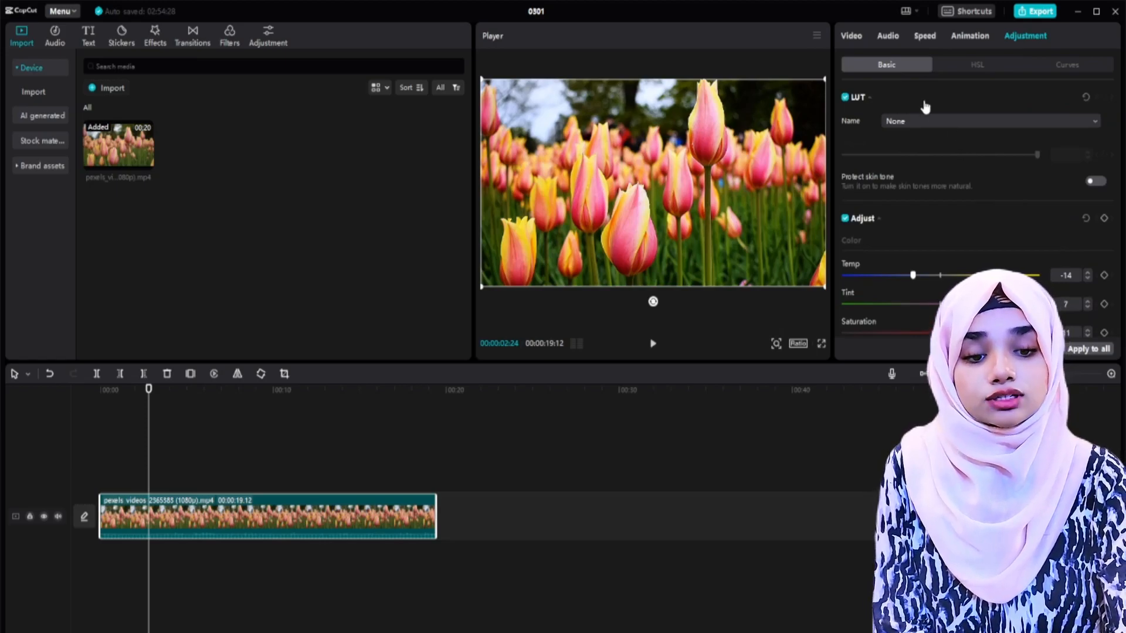
pyautogui.click(979, 65)
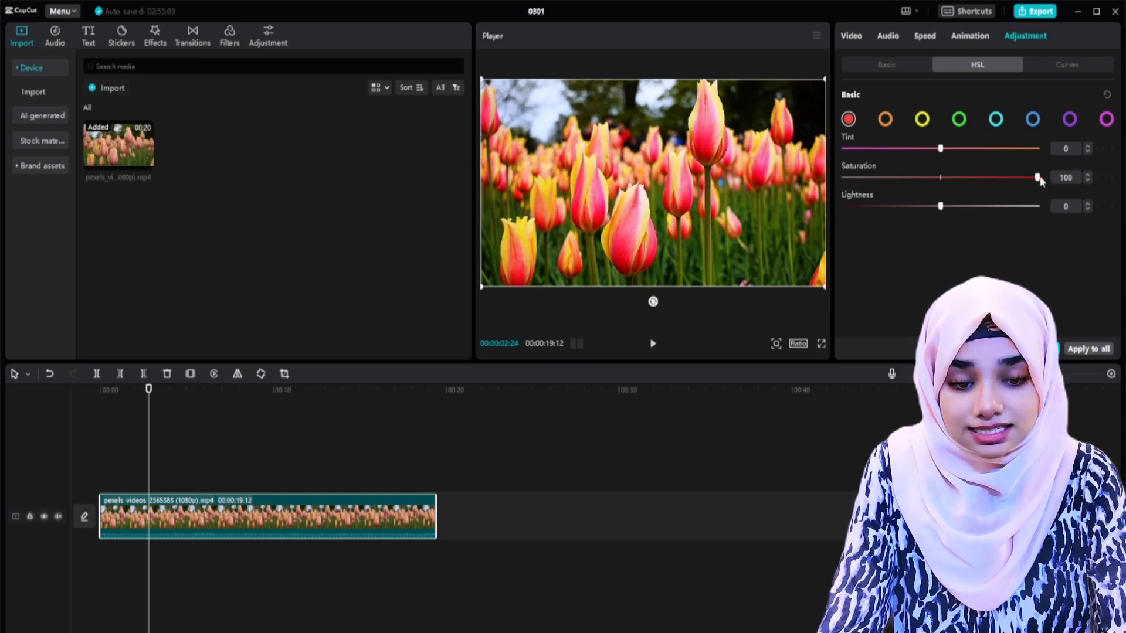
pyautogui.moveTo(990, 177); pyautogui.dragTo(938, 208)
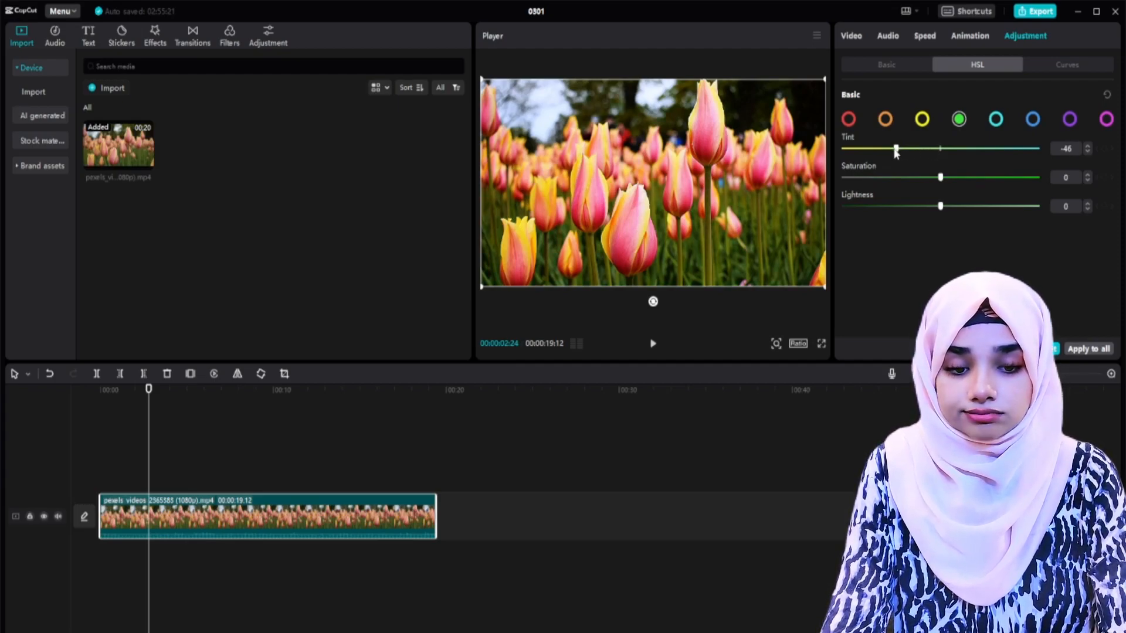
pyautogui.moveTo(887, 151); pyautogui.dragTo(966, 206)
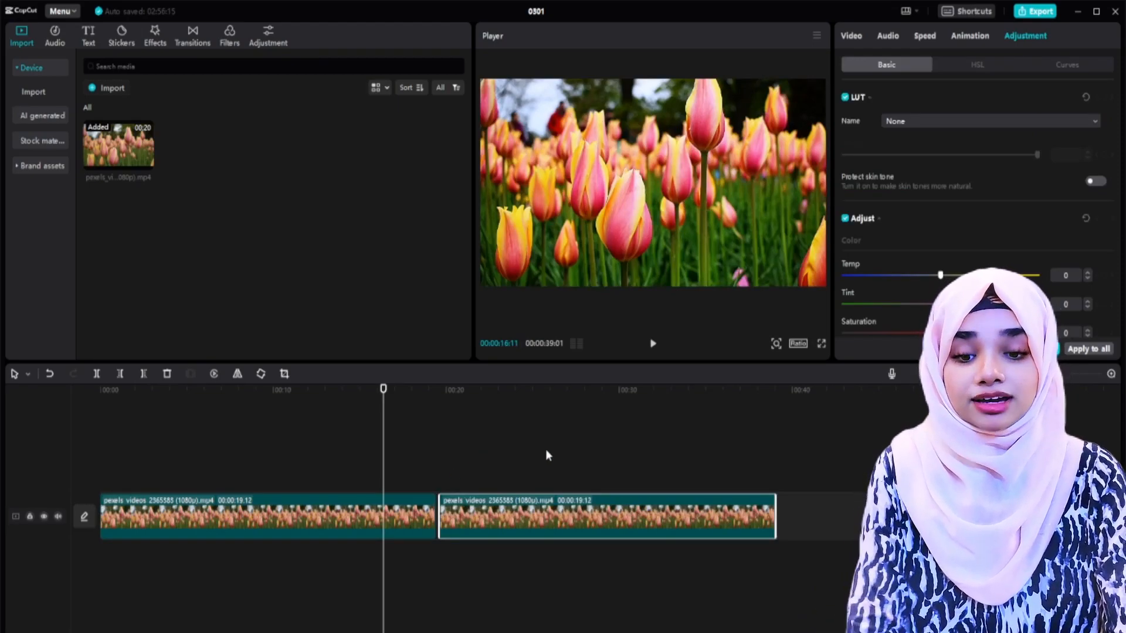
# Step: Compare the unedited second tulip clip with the color-adjusted first one by playing both in full screen
pyautogui.click(474, 453)
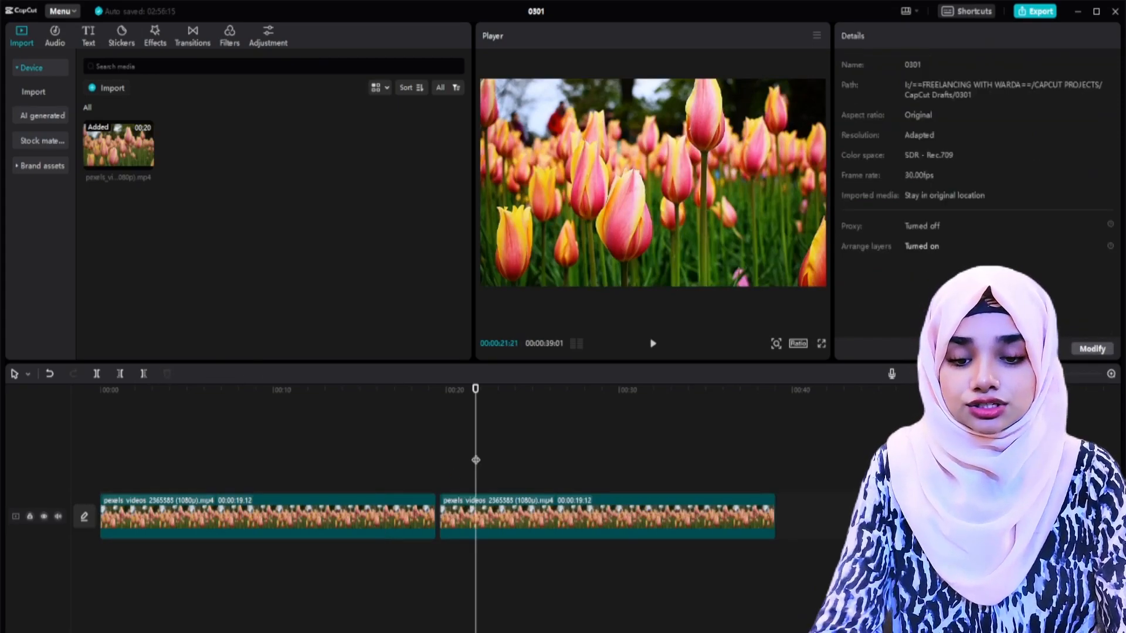
pyautogui.click(821, 343)
pyautogui.press('space')
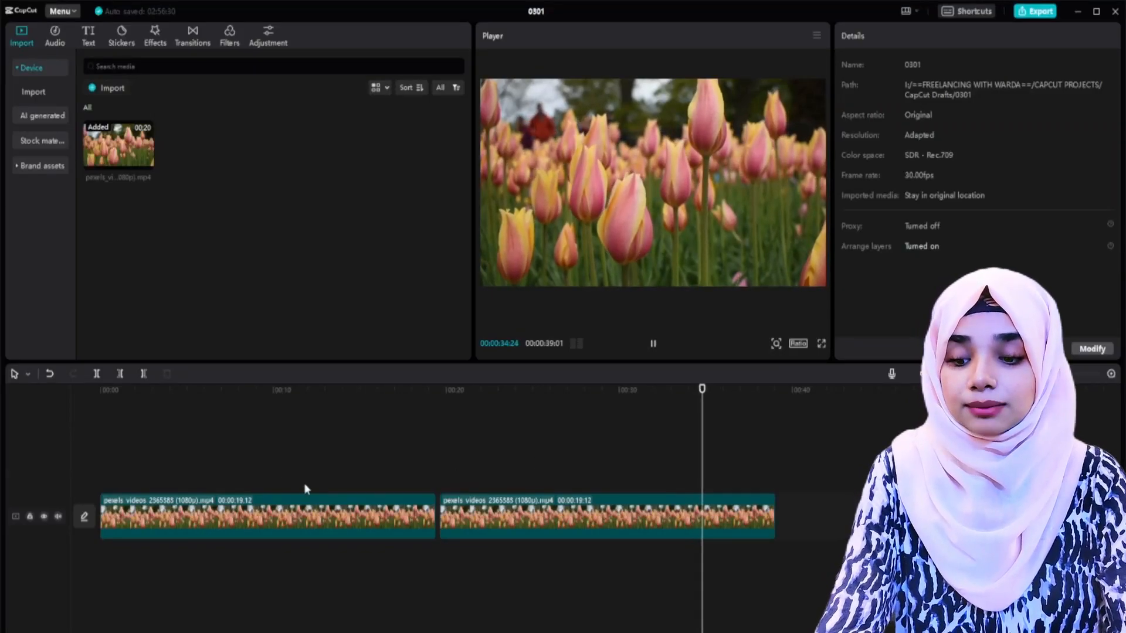
pyautogui.click(256, 448)
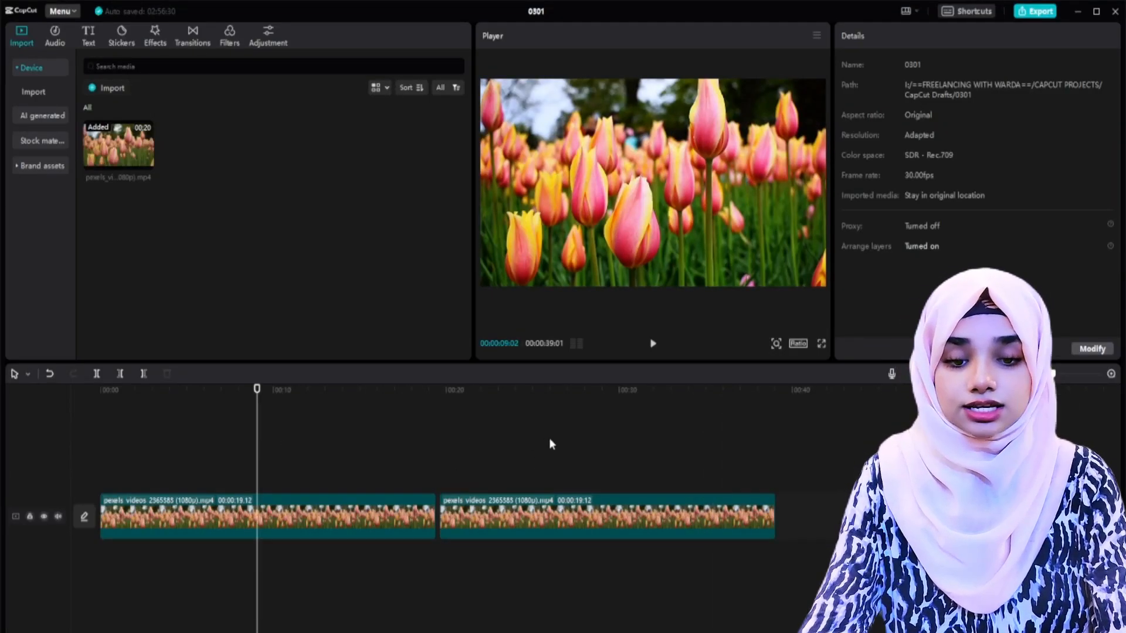
pyautogui.click(822, 344)
pyautogui.press('space')
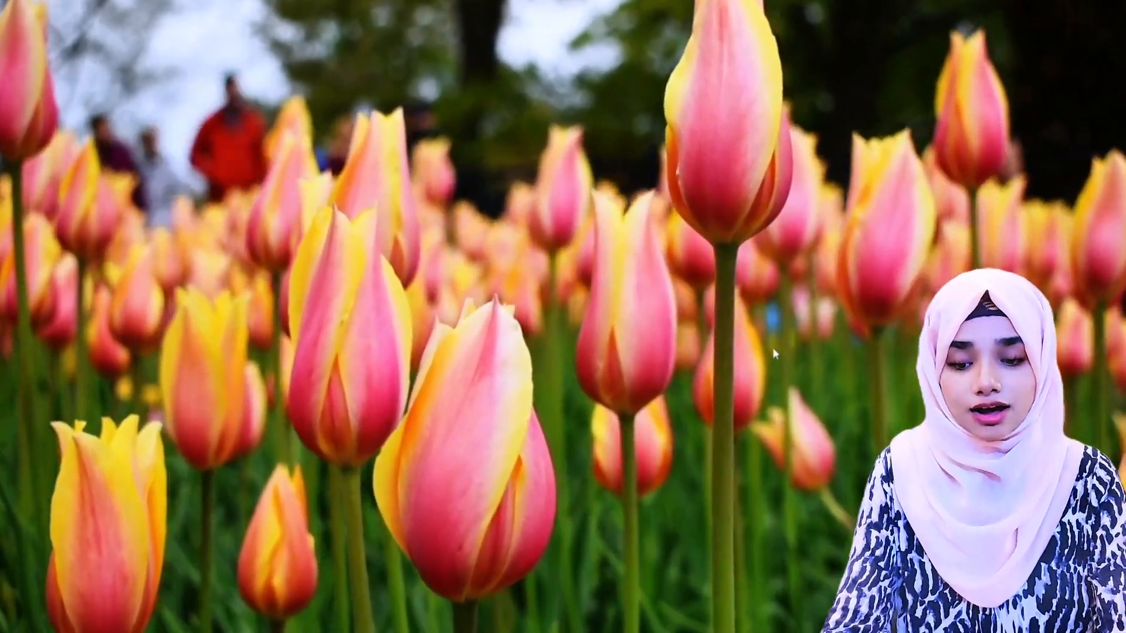
pyautogui.press('Escape')
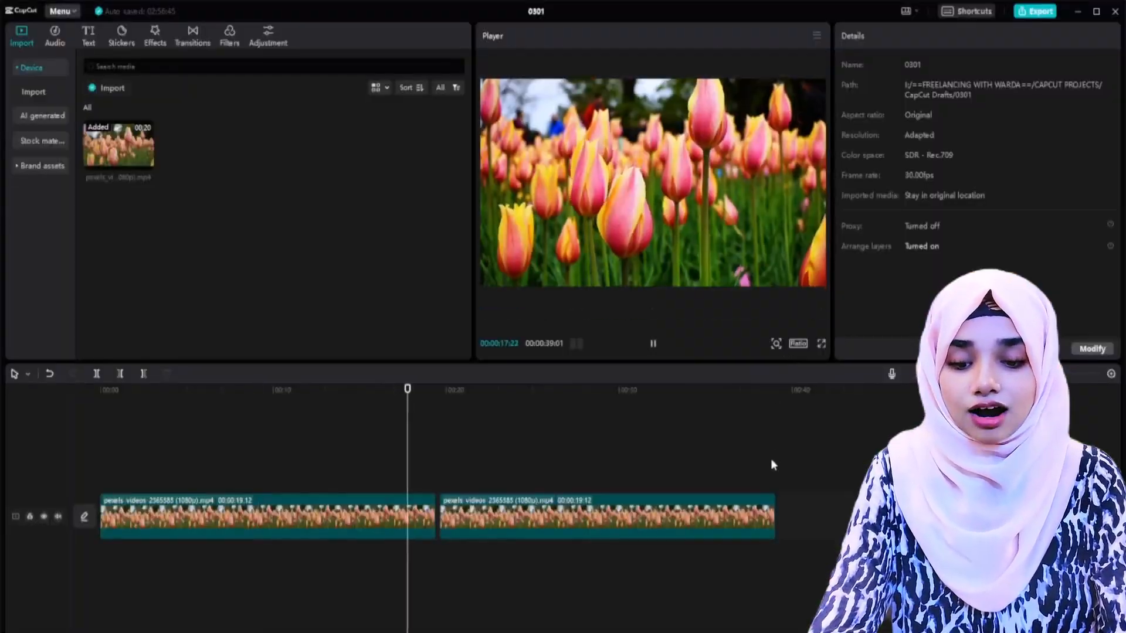
pyautogui.press('space')
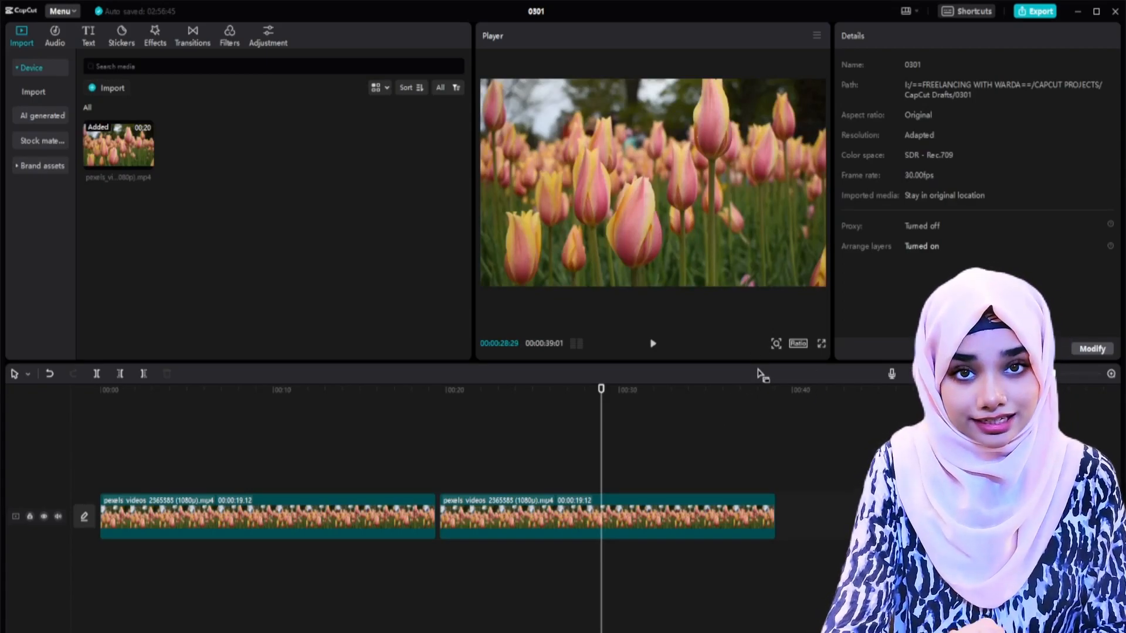
pyautogui.click(394, 464)
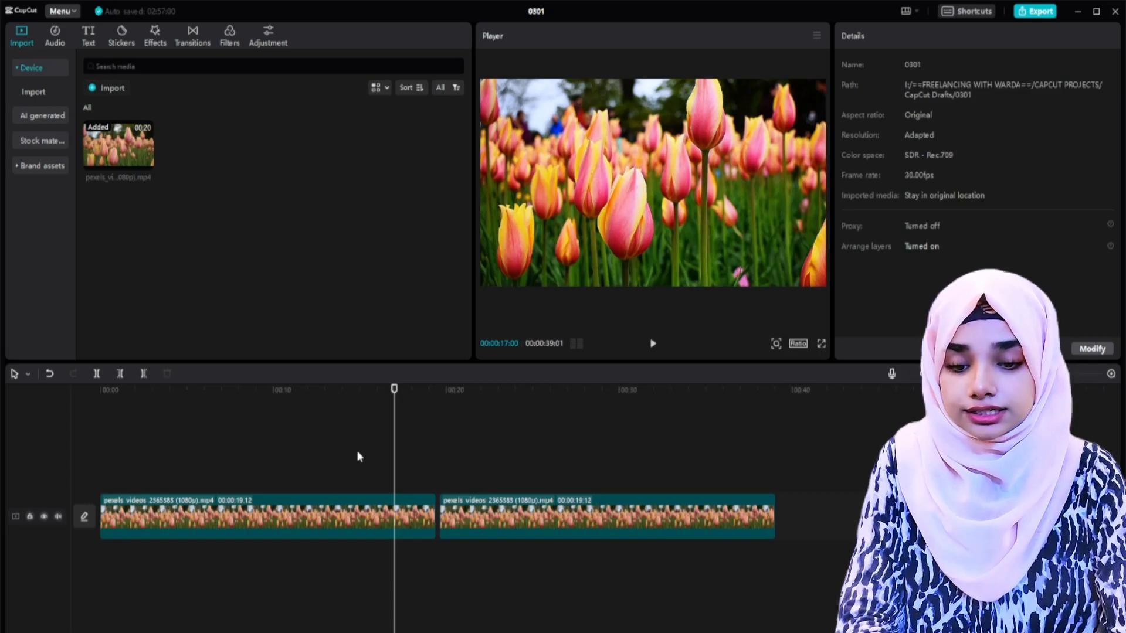
pyautogui.click(536, 447)
# Step: Delete the unedited second tulip clip and place the playhead near 11 seconds in the remaining clip
pyautogui.click(588, 526)
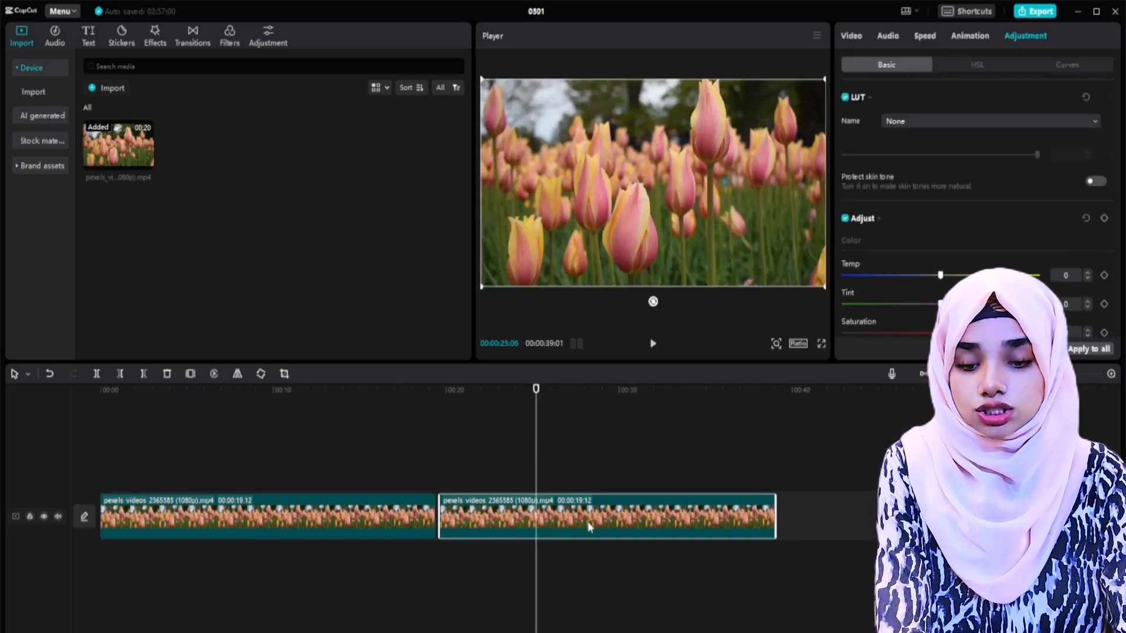
pyautogui.press('Delete')
pyautogui.click(312, 449)
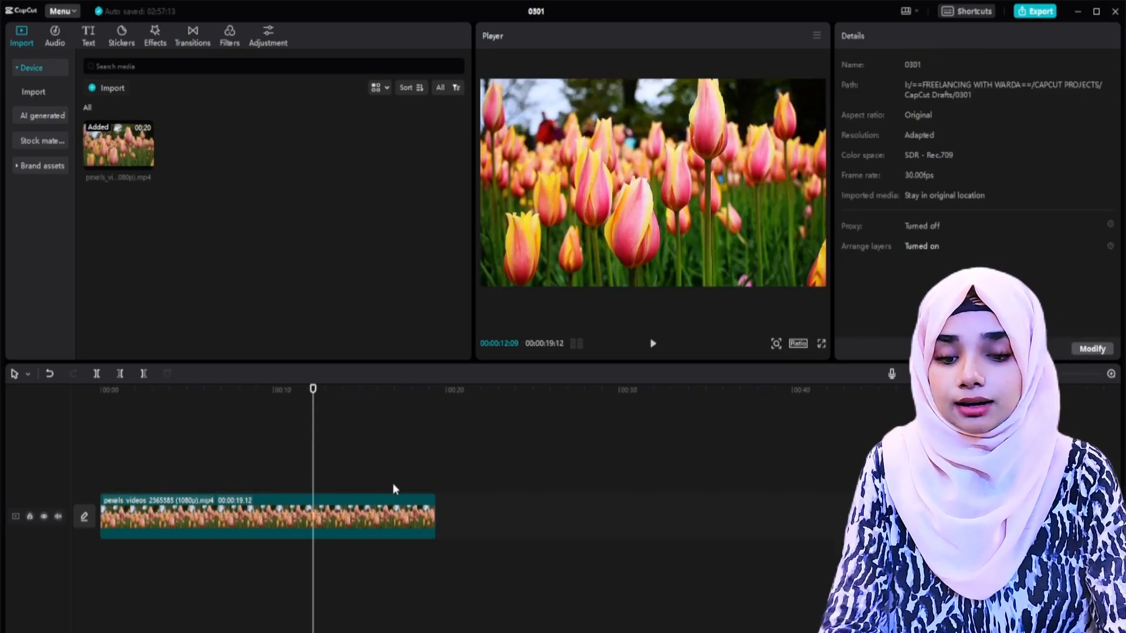
pyautogui.click(406, 469)
pyautogui.click(332, 509)
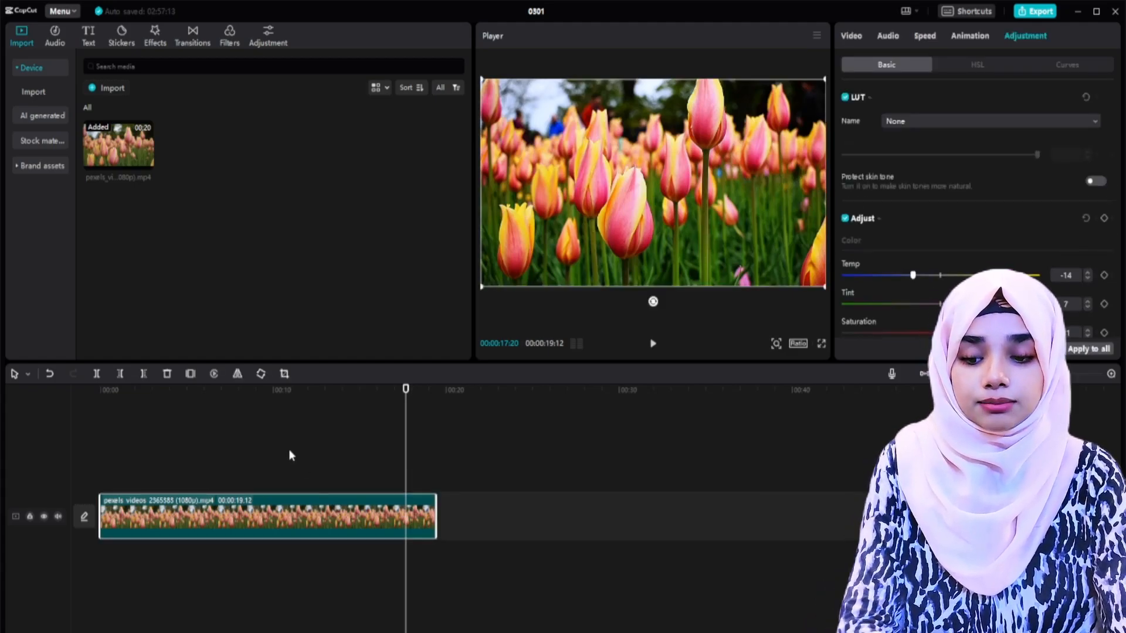
pyautogui.click(289, 449)
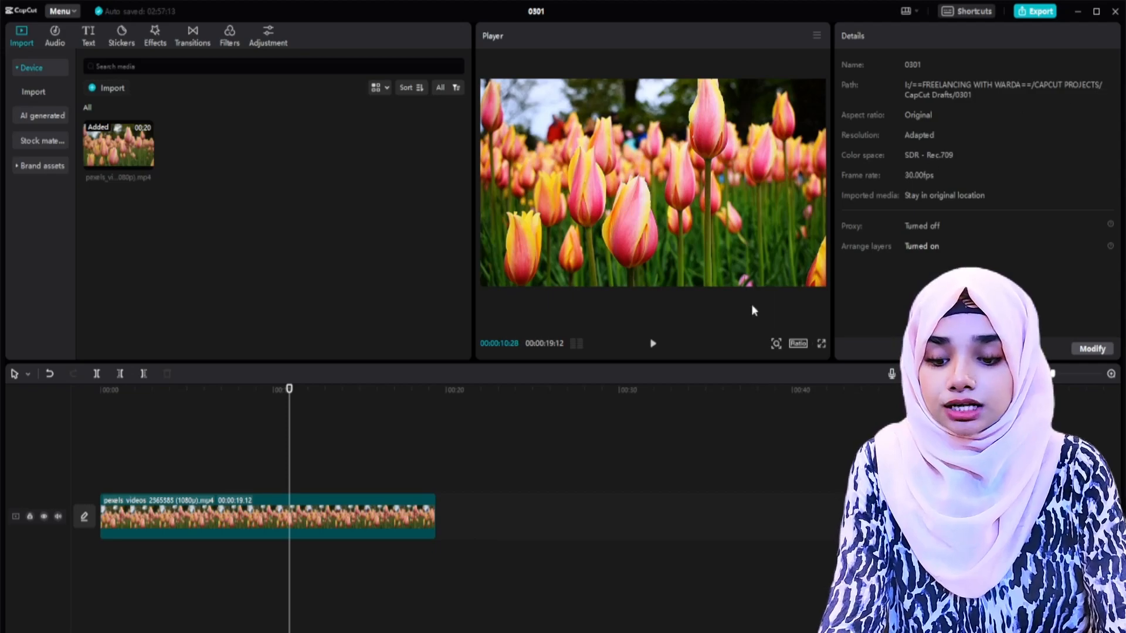
# Step: Review the project's video export settings and close them without exporting
pyautogui.click(1029, 12)
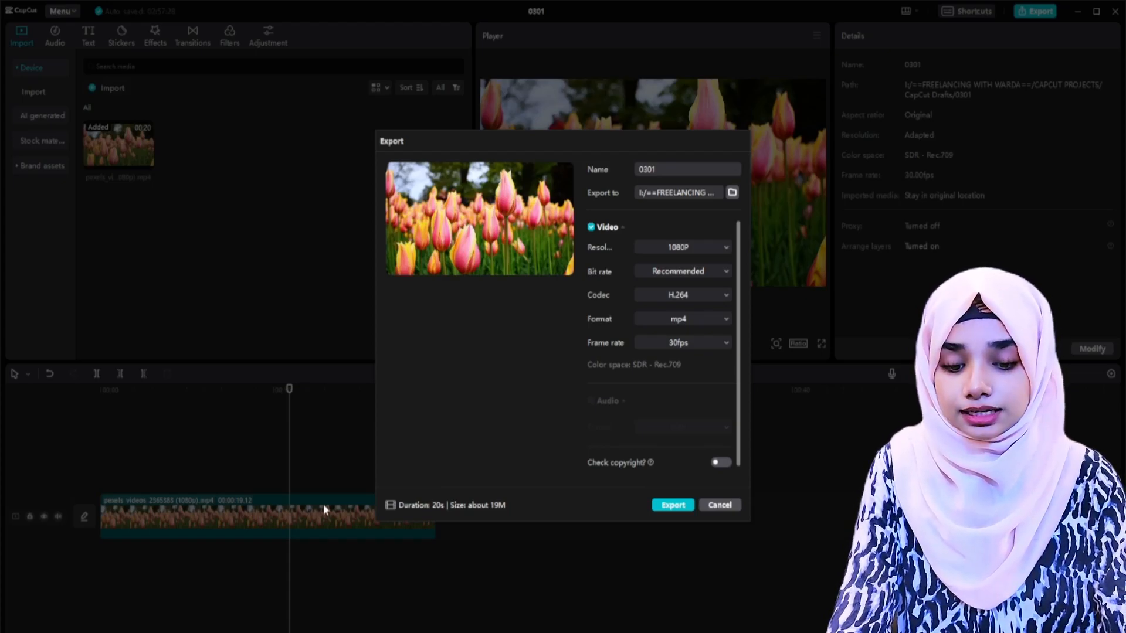
pyautogui.click(720, 505)
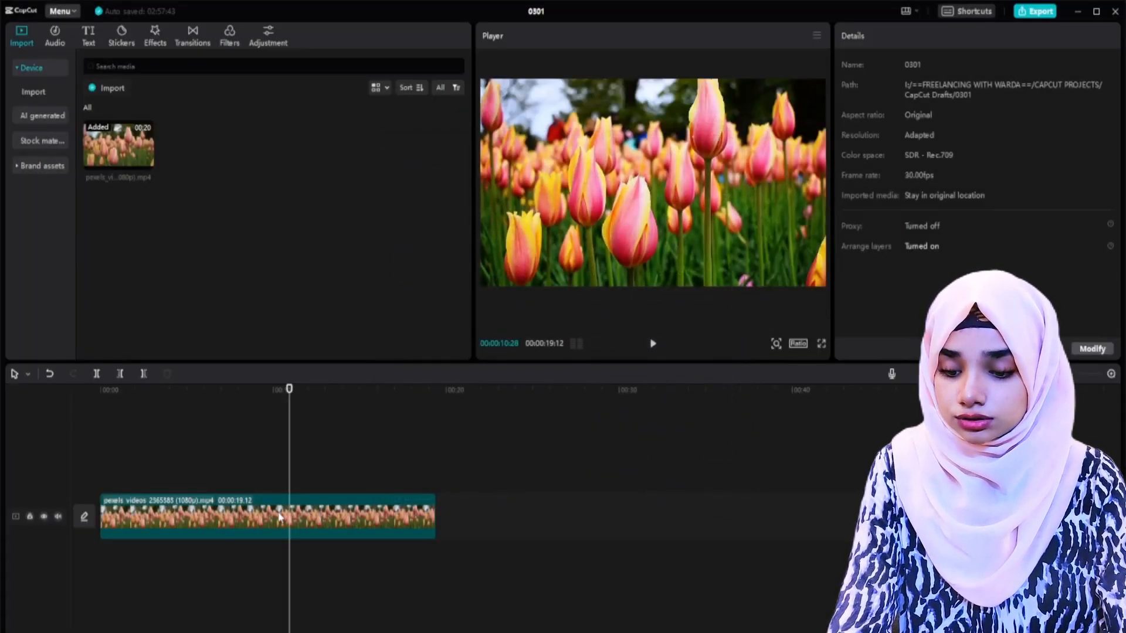
# Step: Extract the tulip clip's audio onto its own track and place the playhead near 15 seconds
pyautogui.rightClick(281, 516)
pyautogui.click(319, 533)
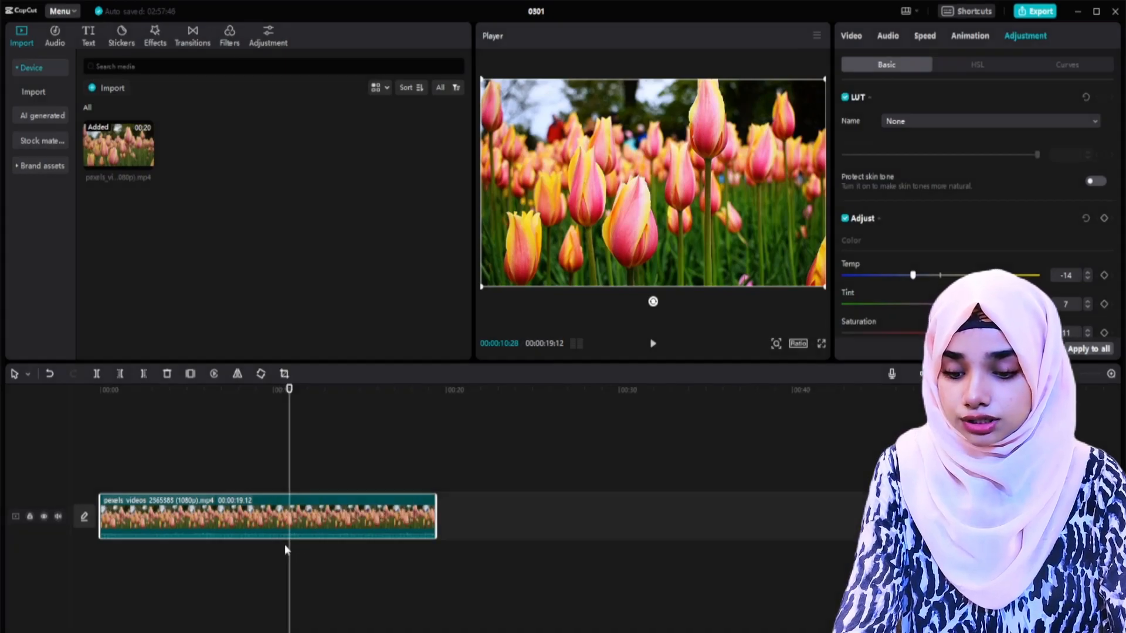
pyautogui.rightClick(262, 509)
pyautogui.click(304, 531)
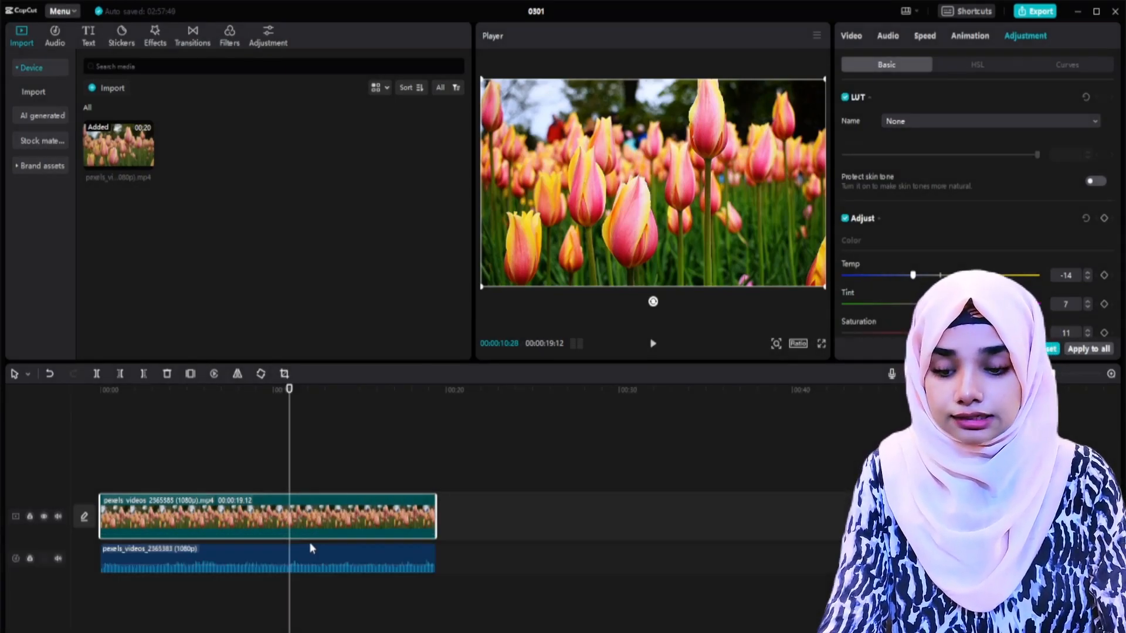
pyautogui.click(366, 457)
# Step: Enable audio export in WAV format in the export settings, disable it again, and close the settings without exporting
pyautogui.click(1031, 18)
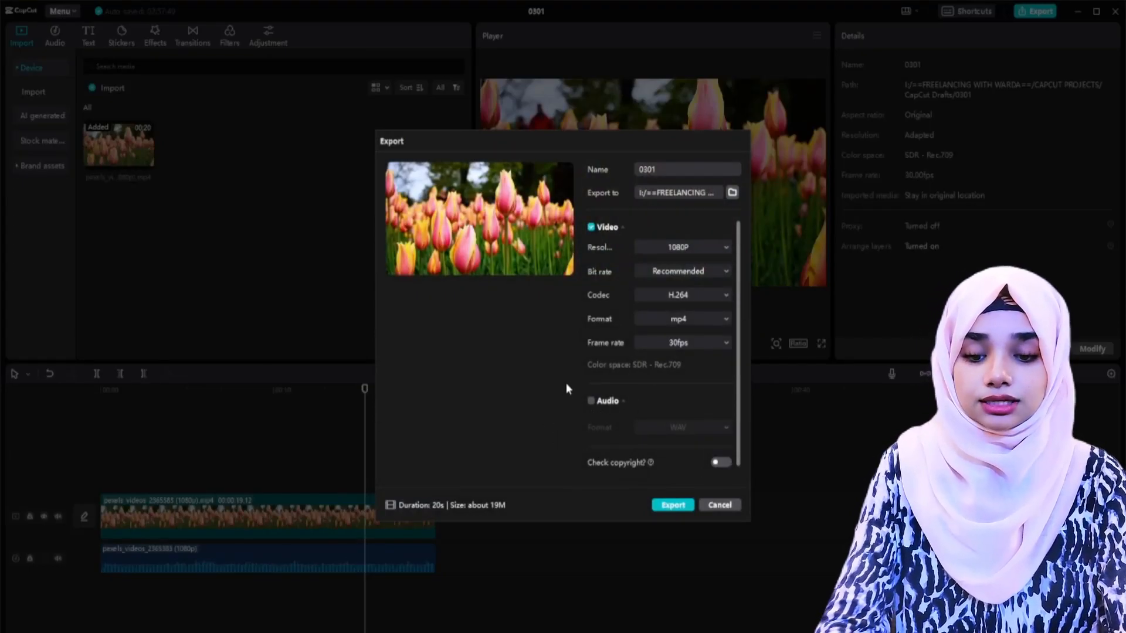
pyautogui.click(590, 401)
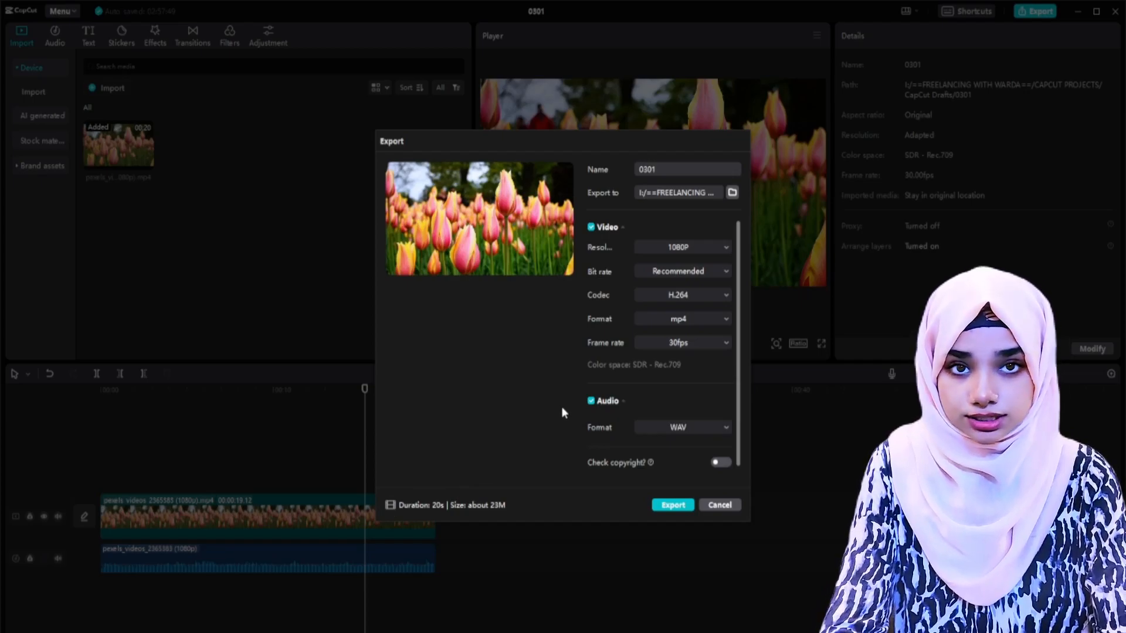
pyautogui.click(591, 401)
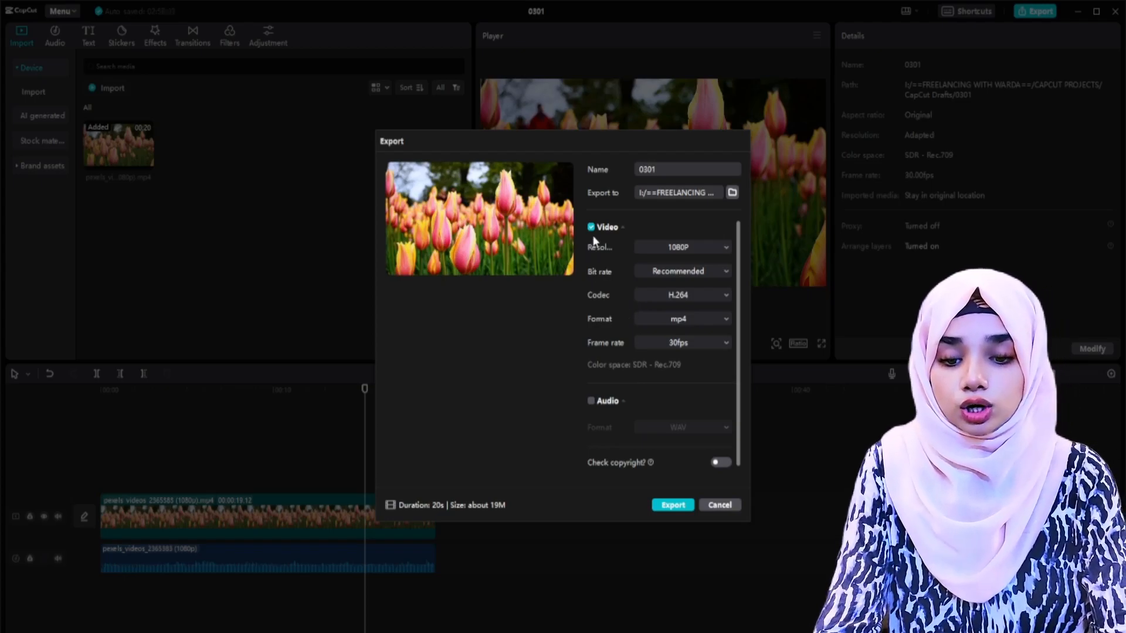
pyautogui.click(719, 505)
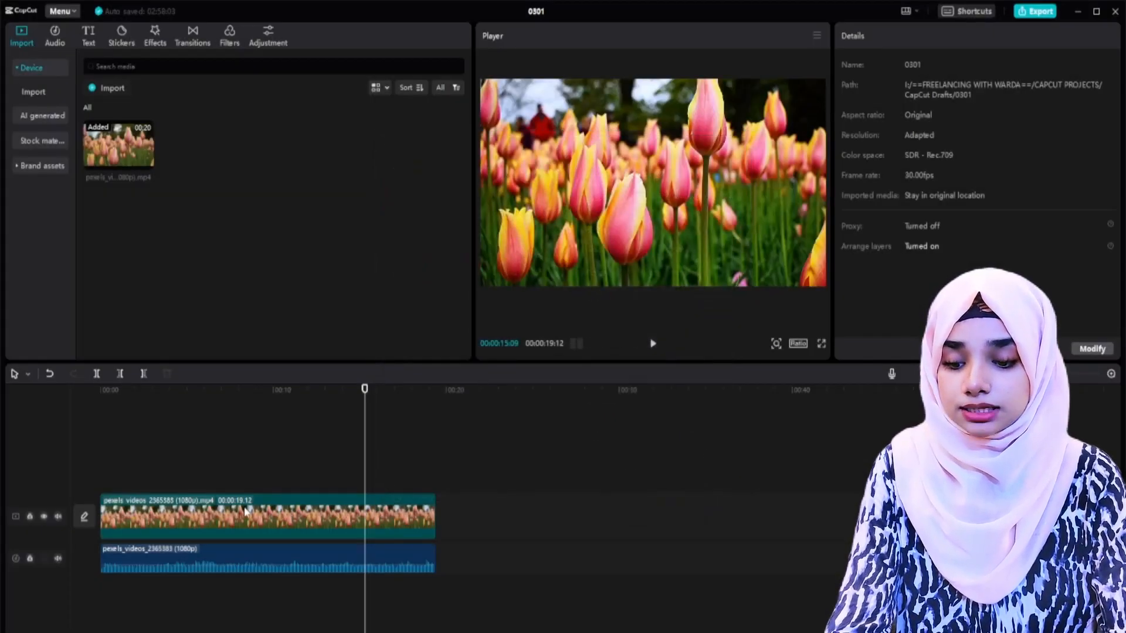
# Step: Delete the extracted audio beneath the tulip clip
pyautogui.click(240, 554)
pyautogui.press('Delete')
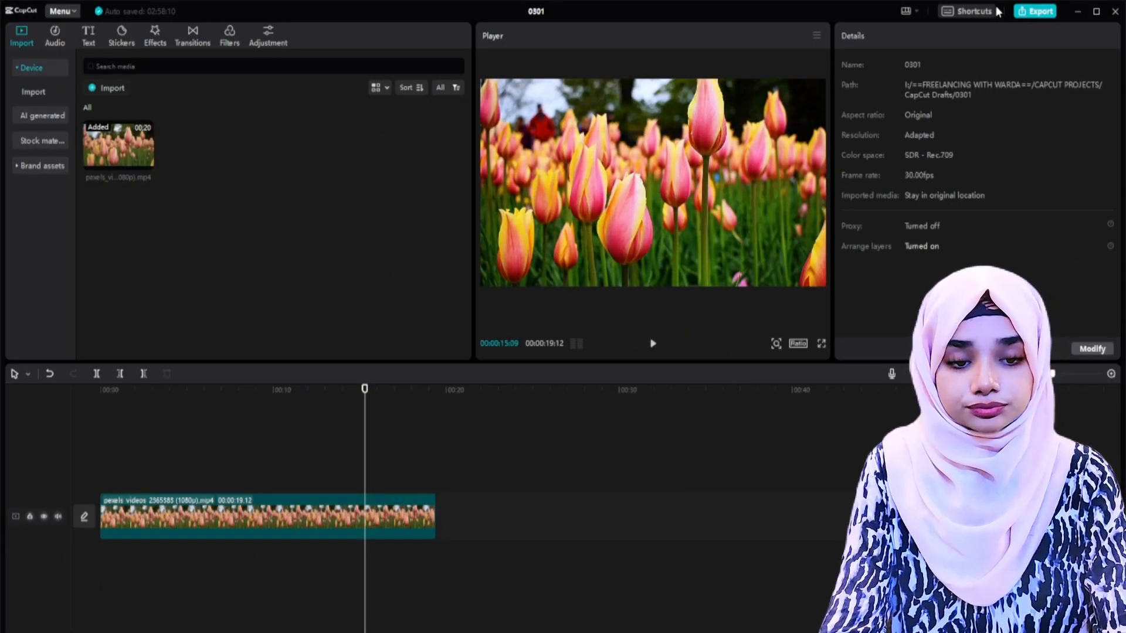
# Step: Export the tulip video under the name "flowers" to the material folder inside 1-3-2024
pyautogui.click(1026, 12)
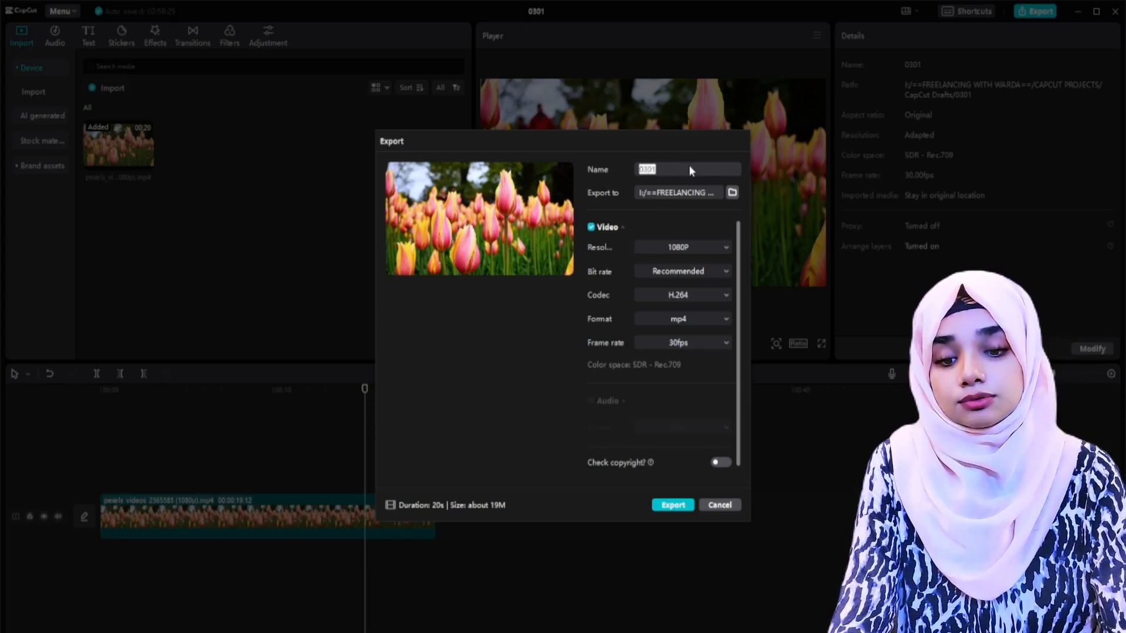
pyautogui.write('flo')
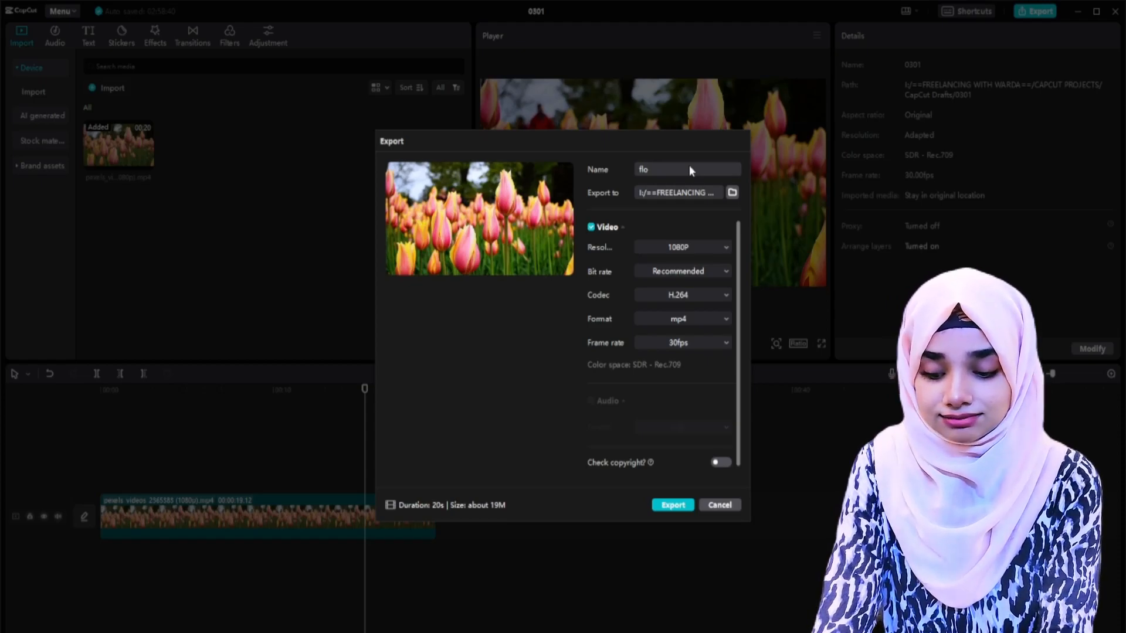
pyautogui.write('wers')
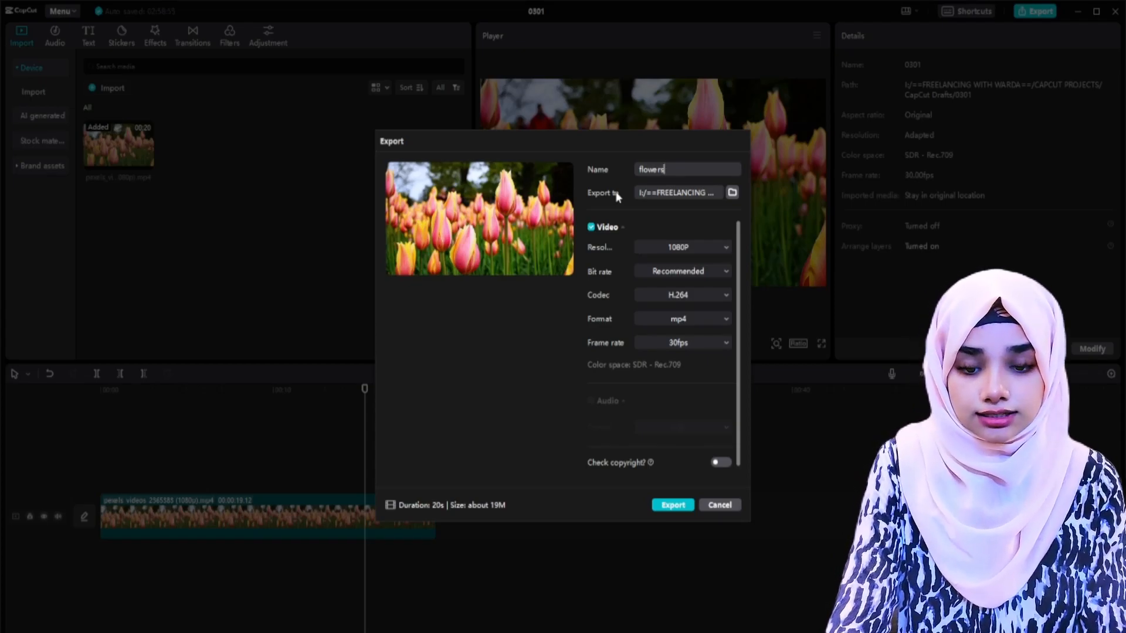
pyautogui.click(645, 193)
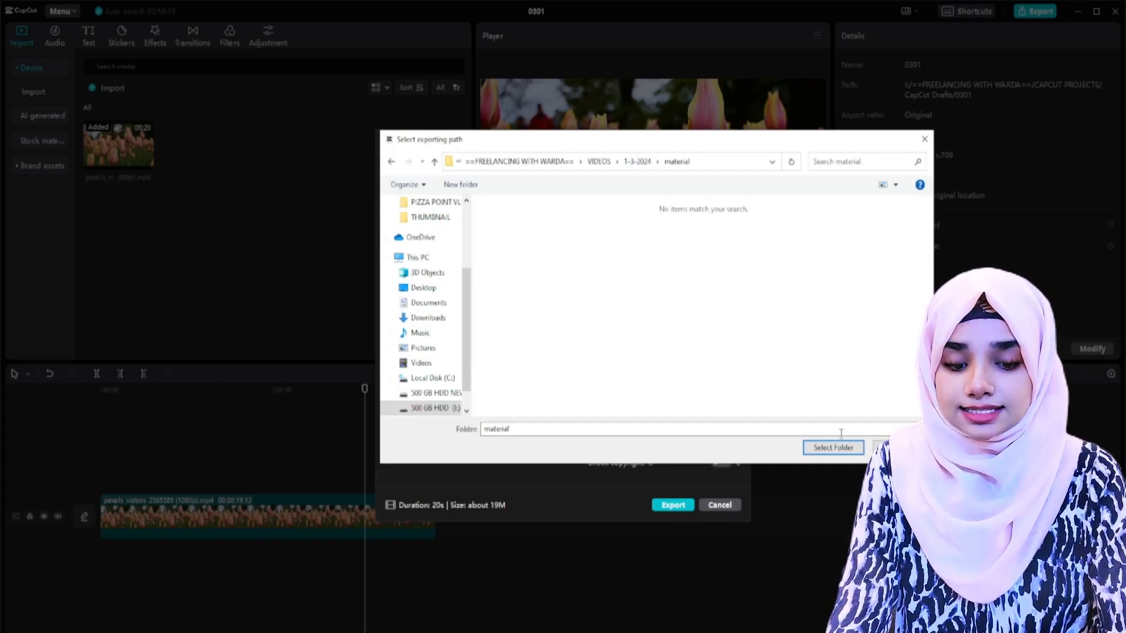
pyautogui.click(833, 447)
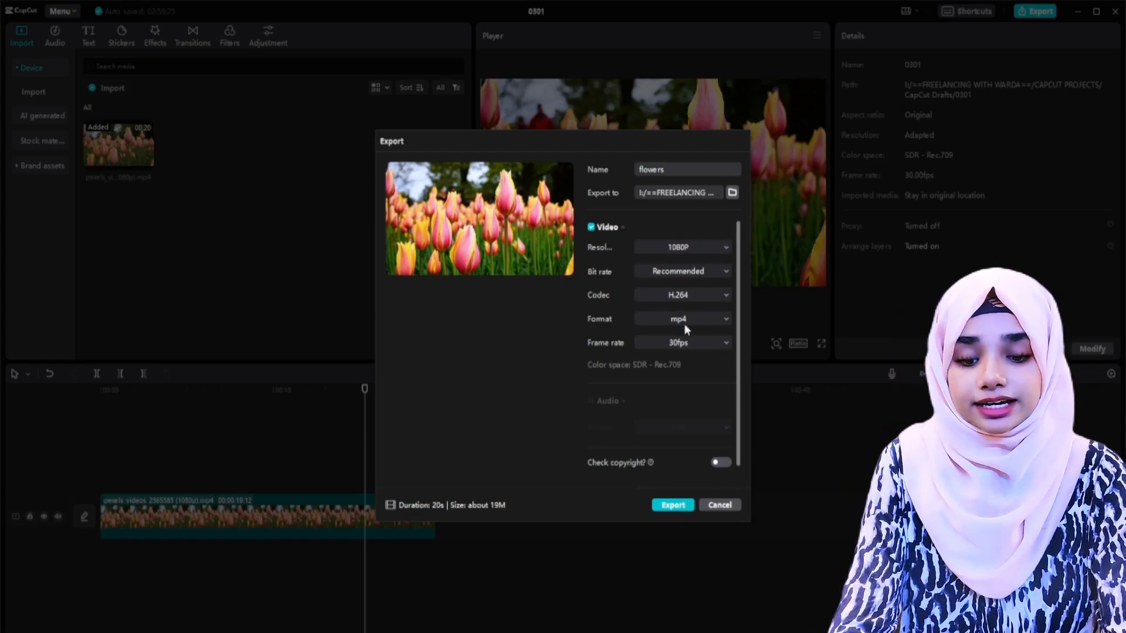
pyautogui.click(672, 505)
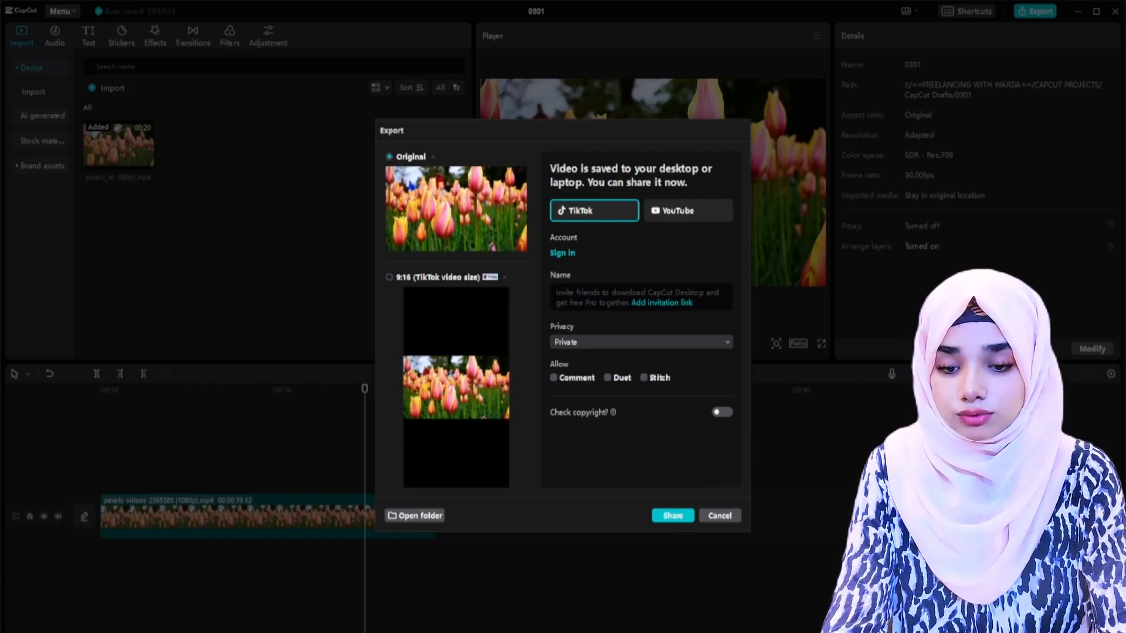
# Step: Open the export's destination folder and play the flowers video, skipping ahead to check it
pyautogui.click(415, 515)
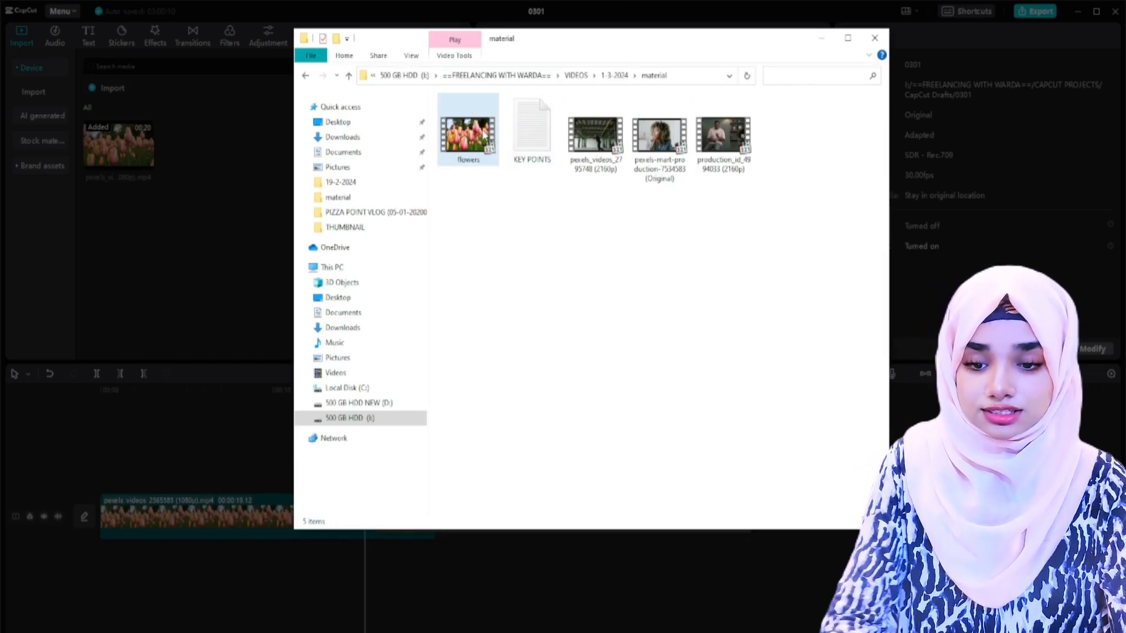
pyautogui.doubleClick(466, 134)
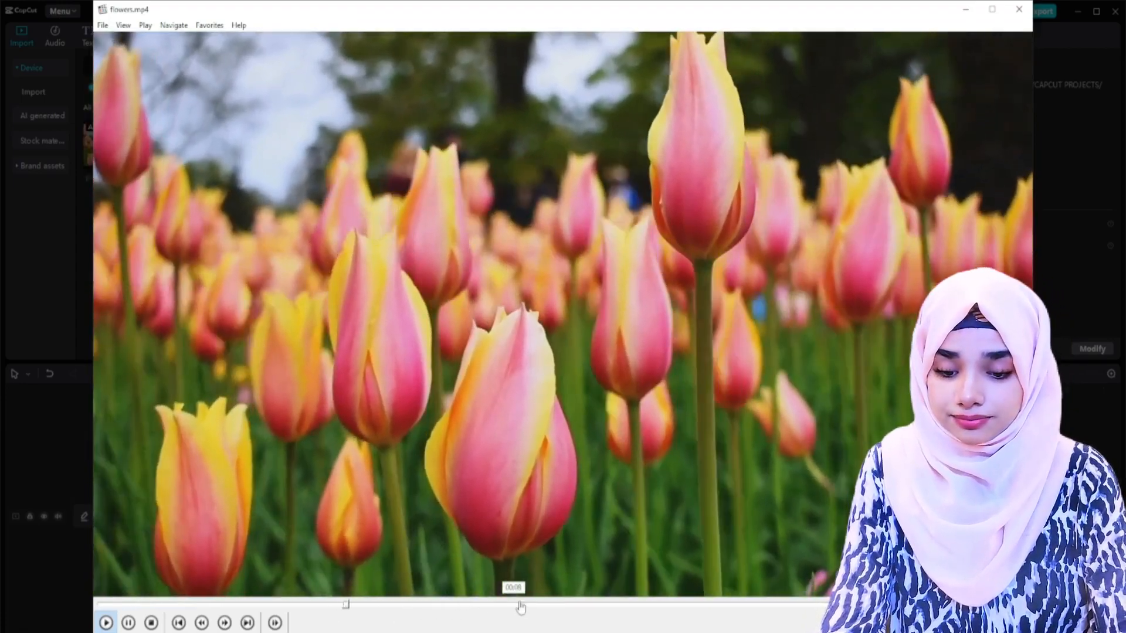
pyautogui.click(520, 607)
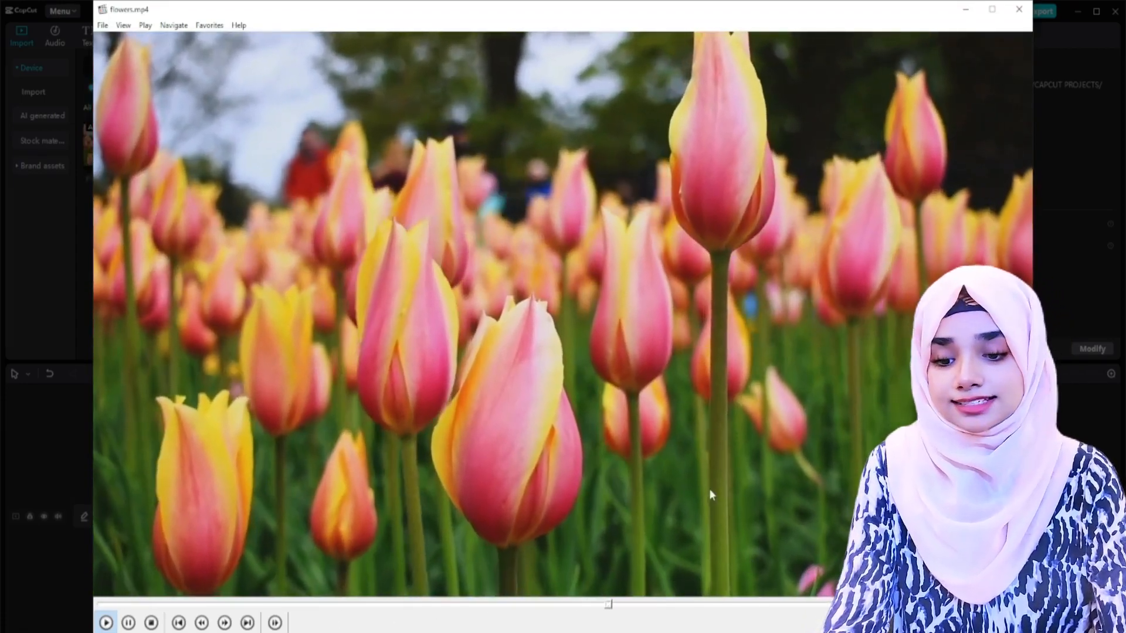